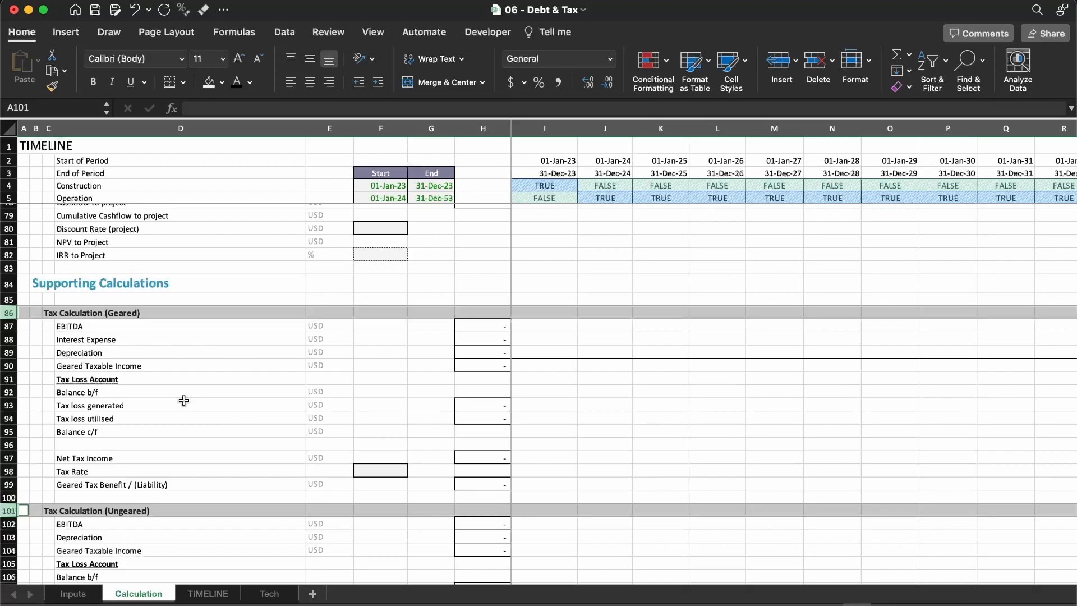
Review the Tax Calculation (Geared) and Tax Calculation (Ungeared) blocks under Supporting Calculations
{"action": "key", "text": "Up"}
{"action": "key", "text": "Right"}
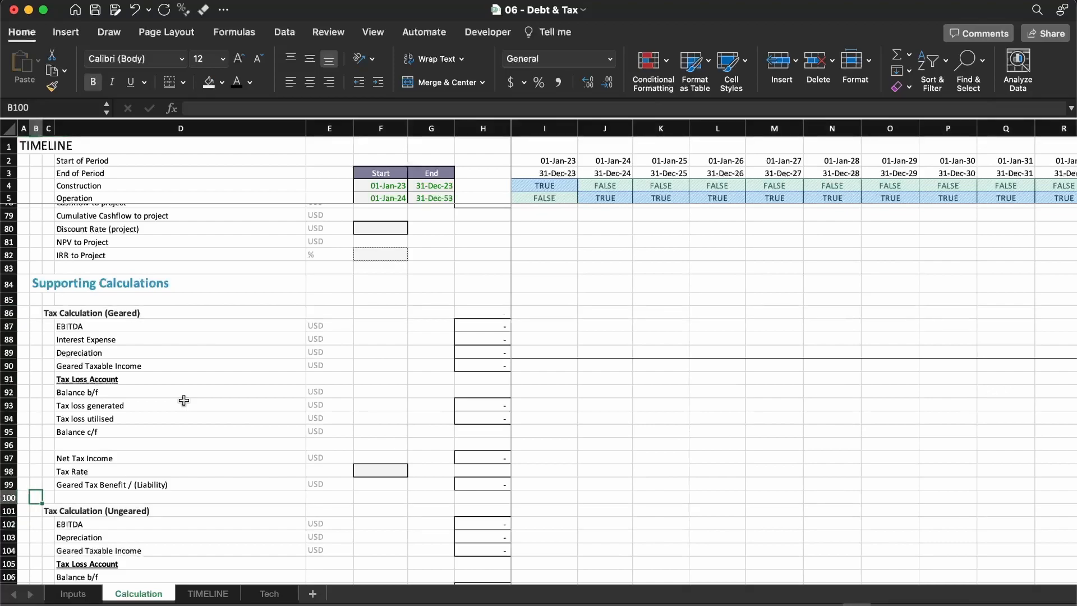
{"action": "key", "text": "Right"}
{"action": "key", "text": "super+Up"}
{"action": "key", "text": "shift+space"}
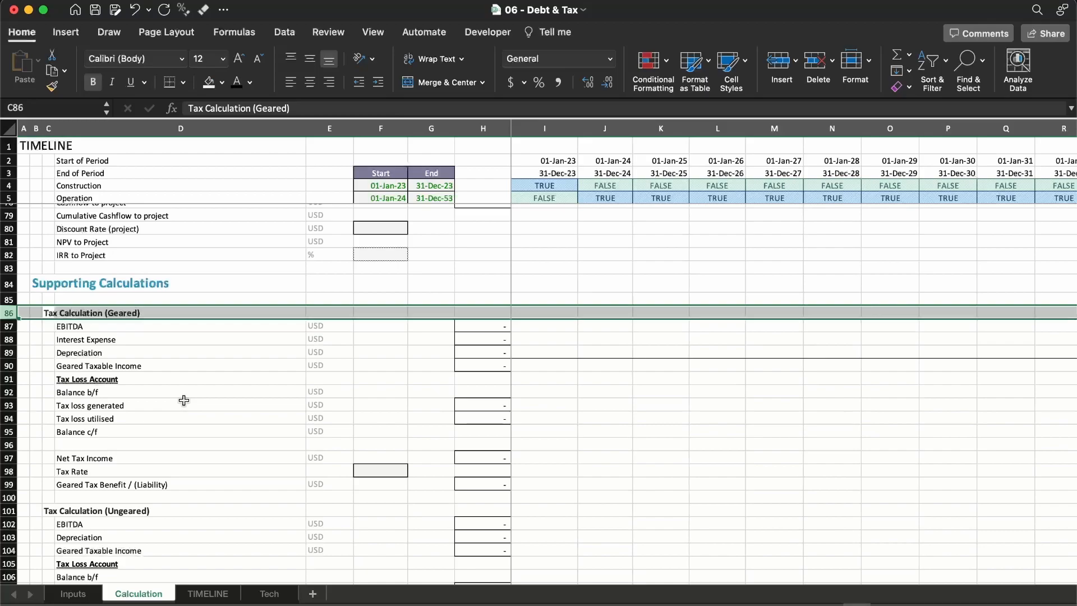
{"action": "key", "text": "ctrl+Down"}
{"action": "key", "text": "shift+space"}
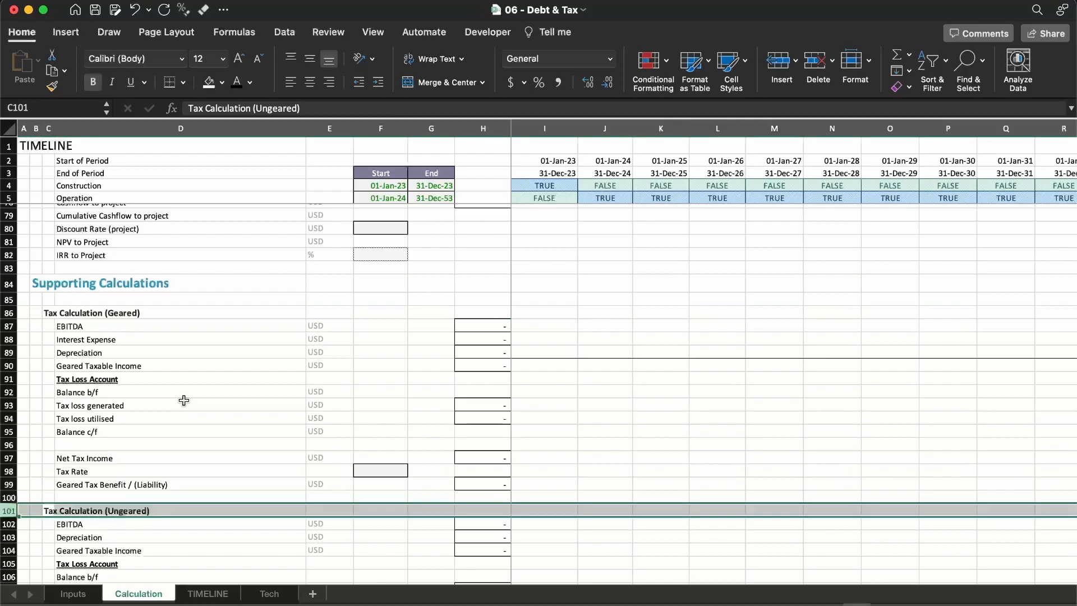
{"action": "scroll", "coordinate": [184, 400], "scroll_direction": "down", "scroll_amount": 4}
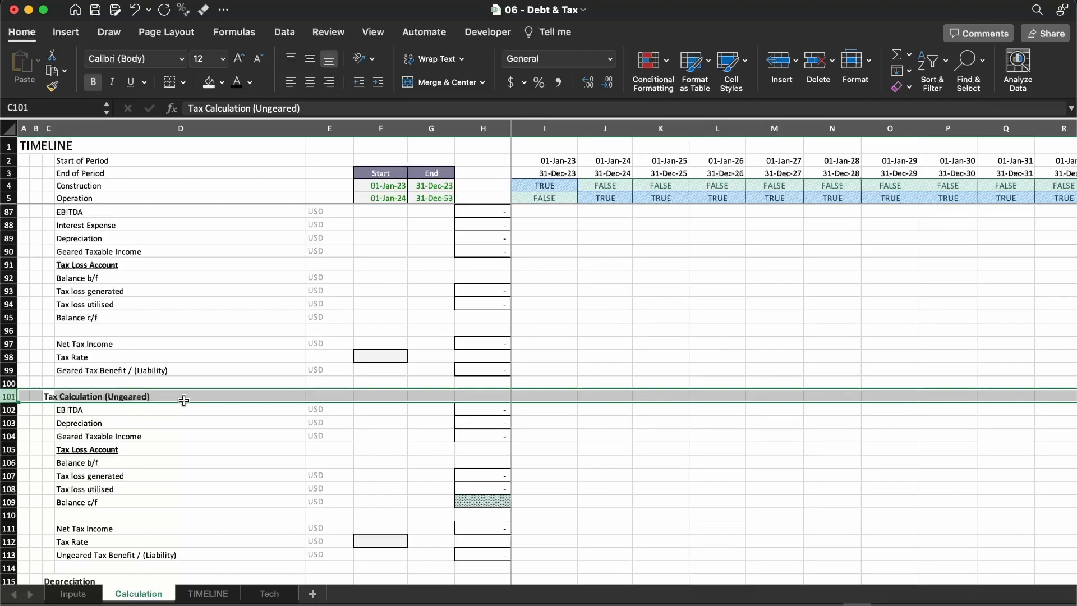
{"action": "scroll", "coordinate": [184, 400], "scroll_direction": "up", "scroll_amount": 5}
{"action": "left_click", "coordinate": [55, 292]}
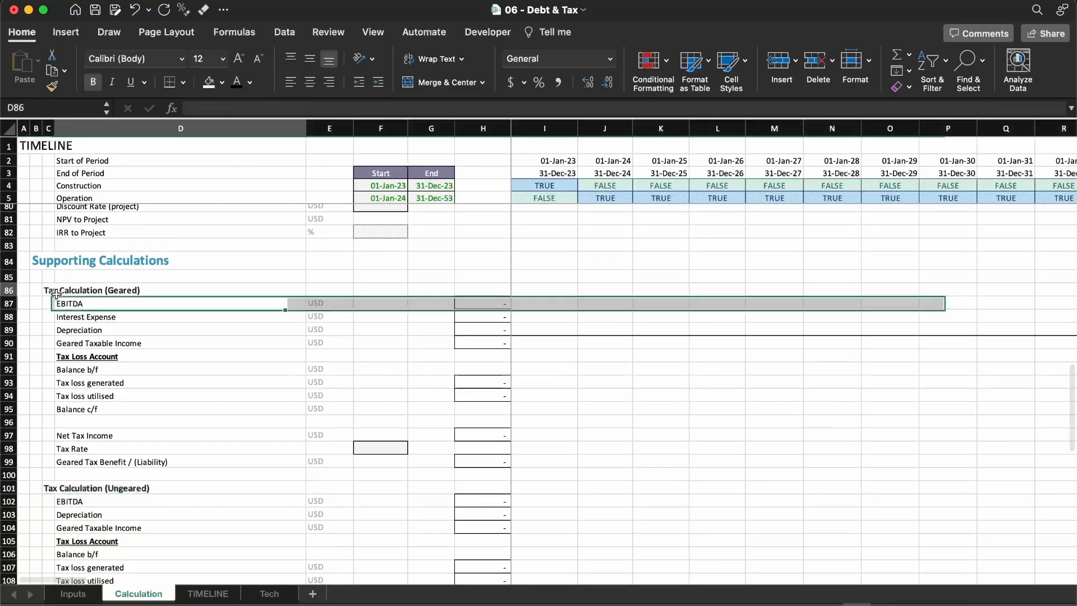
{"action": "key", "text": "shift+space"}
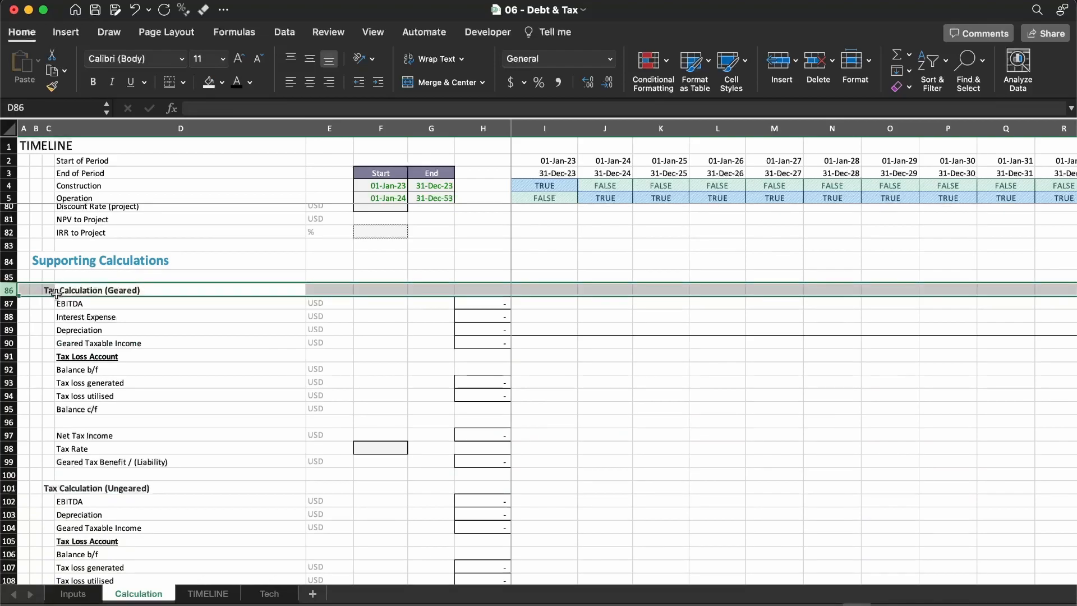
Examine the Equity Returns section alongside the Tax Calculation (Geared) heading it relates to
{"action": "scroll", "coordinate": [249, 299], "scroll_direction": "up", "scroll_amount": 8}
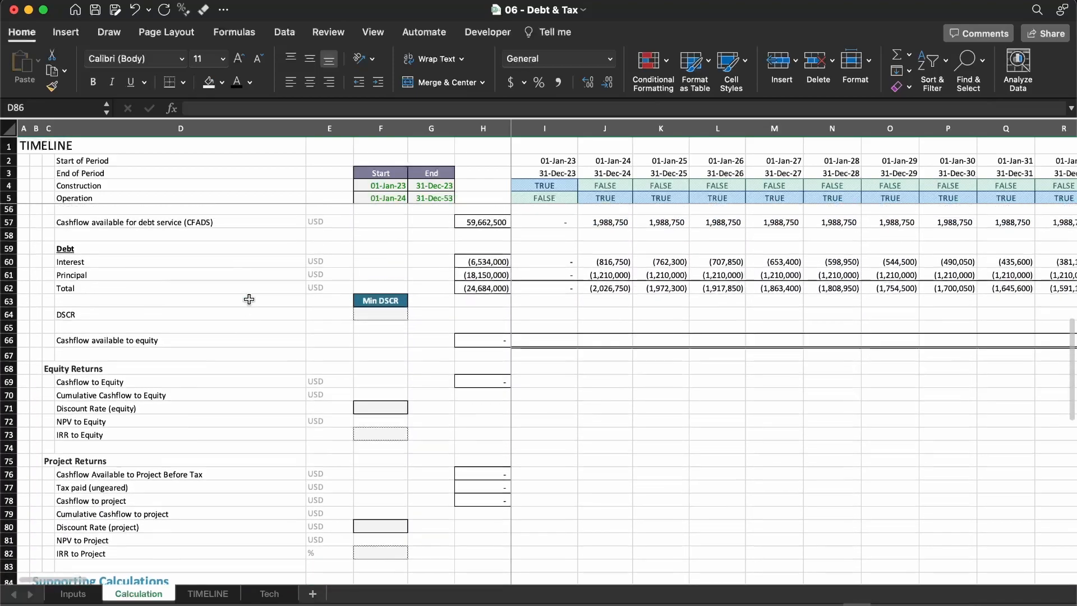
{"action": "scroll", "coordinate": [249, 299], "scroll_direction": "up", "scroll_amount": 3}
{"action": "left_click", "coordinate": [128, 437]}
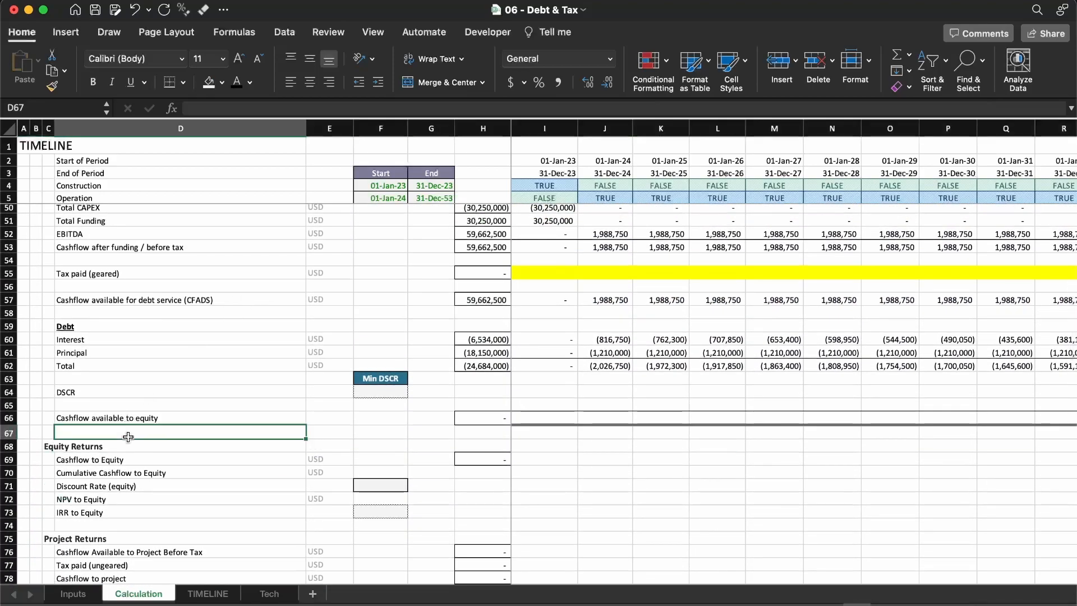
{"action": "scroll", "coordinate": [128, 437], "scroll_direction": "down", "scroll_amount": 1}
{"action": "key", "text": "Down"}
{"action": "key", "text": "shift+space"}
{"action": "scroll", "coordinate": [128, 437], "scroll_direction": "down", "scroll_amount": 3}
{"action": "scroll", "coordinate": [128, 437], "scroll_direction": "down", "scroll_amount": 4}
{"action": "left_click", "coordinate": [126, 483]}
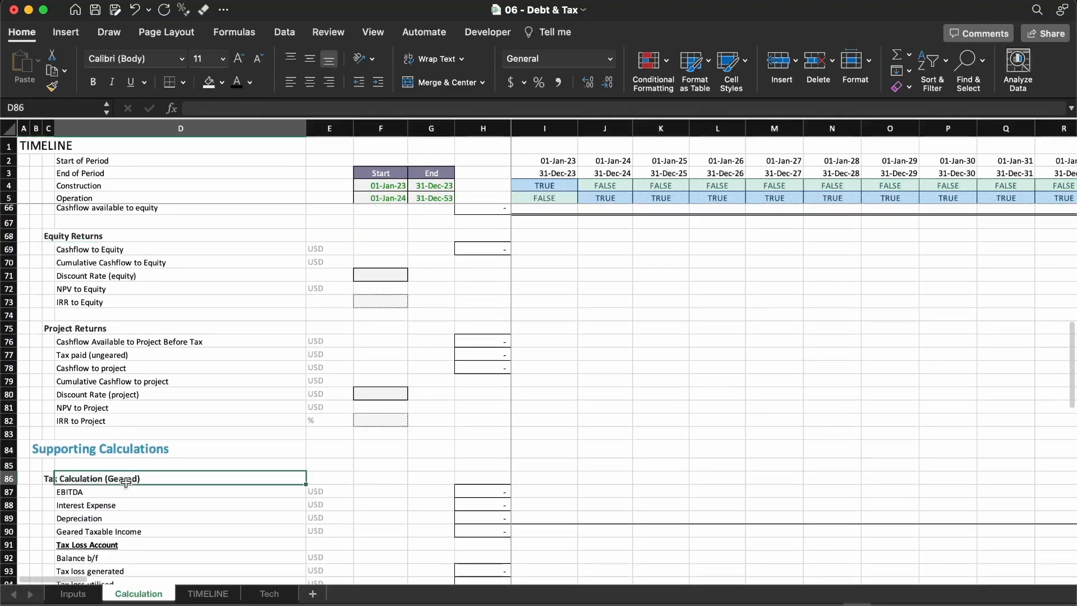
{"action": "key", "text": "shift+space"}
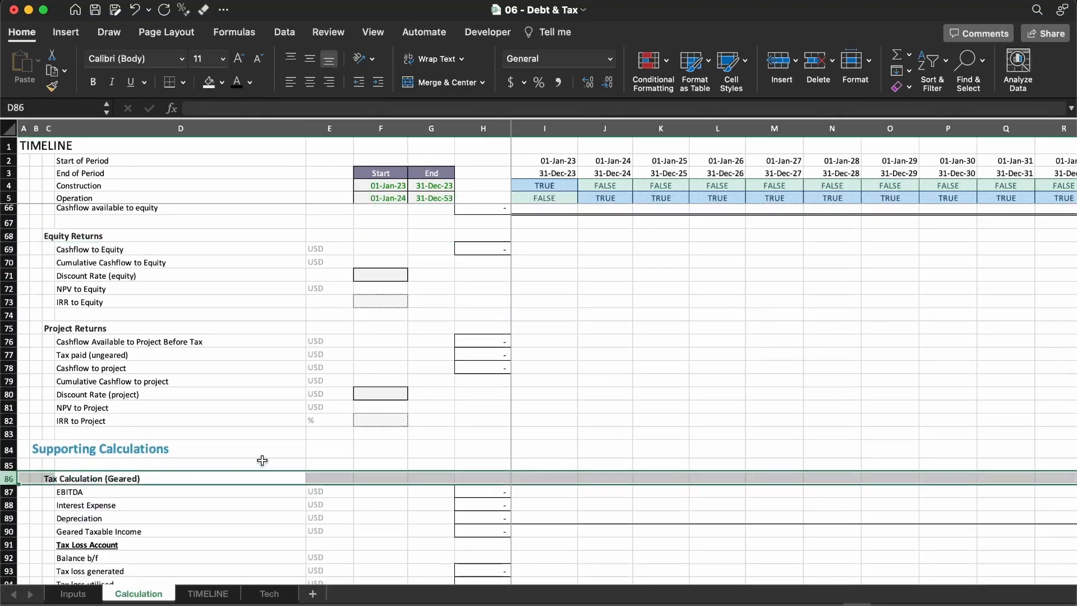
Compare the geared block's Interest Expense row with the ungeared block's EBITDA, Depreciation and Geared Taxable Income rows
{"action": "scroll", "coordinate": [261, 460], "scroll_direction": "down", "scroll_amount": 5}
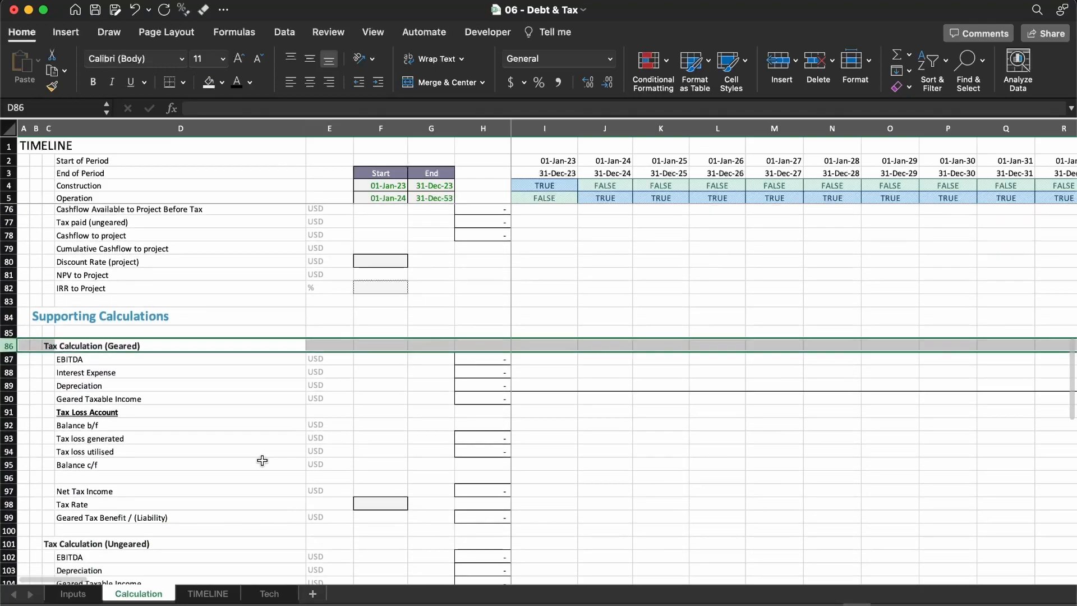
{"action": "scroll", "coordinate": [262, 460], "scroll_direction": "down", "scroll_amount": 2}
{"action": "key", "text": "Down"}
{"action": "key", "text": "Down"}
{"action": "key", "text": "shift+space"}
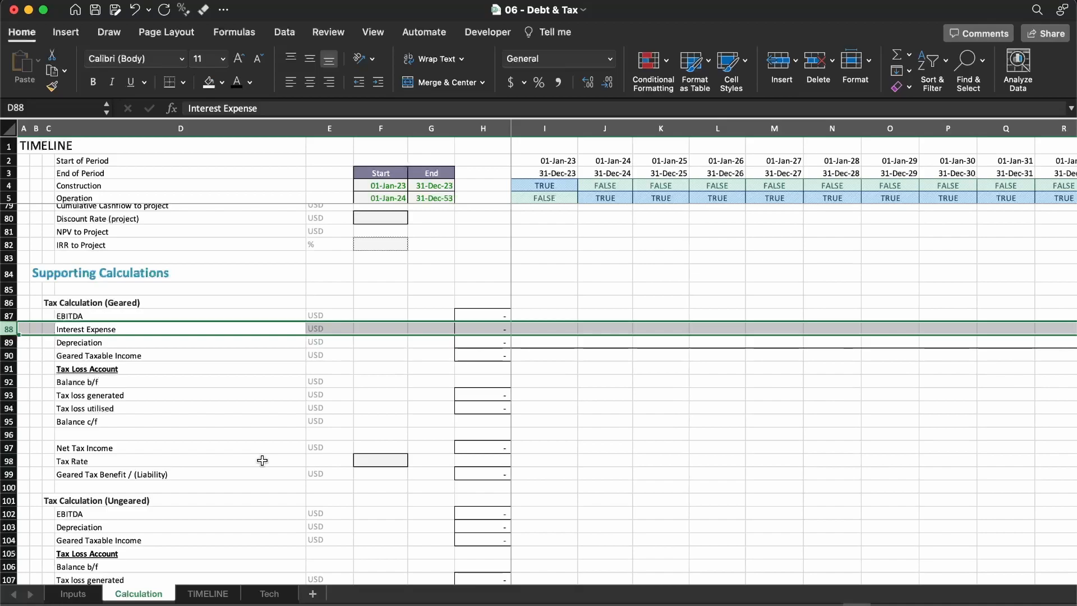
{"action": "scroll", "coordinate": [262, 460], "scroll_direction": "down", "scroll_amount": 3}
{"action": "left_click", "coordinate": [185, 455]}
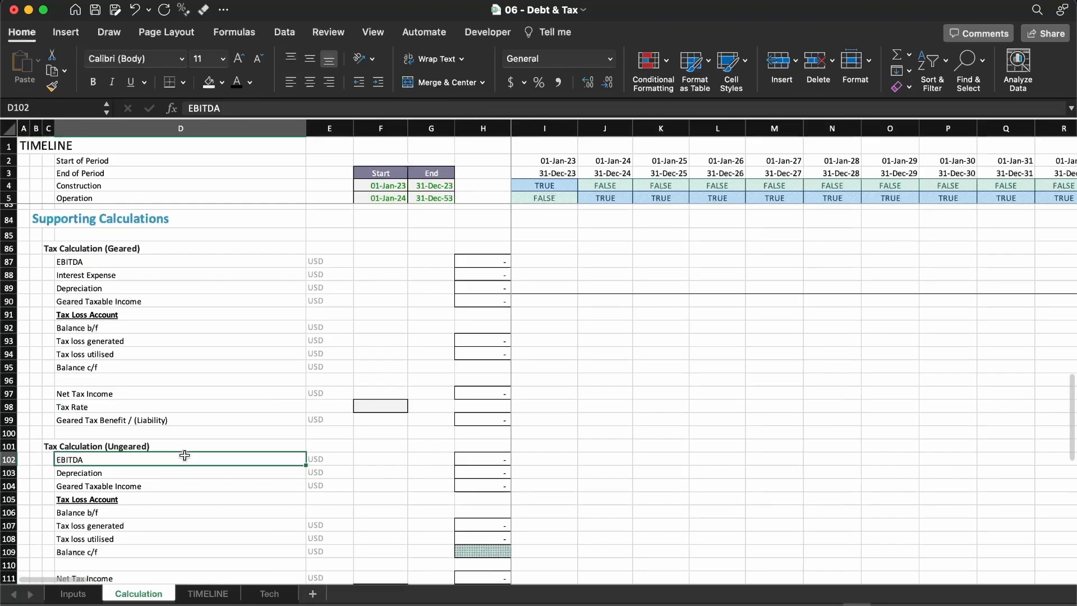
{"action": "key", "text": "Up"}
{"action": "key", "text": "shift+space"}
{"action": "key", "text": "Down"}
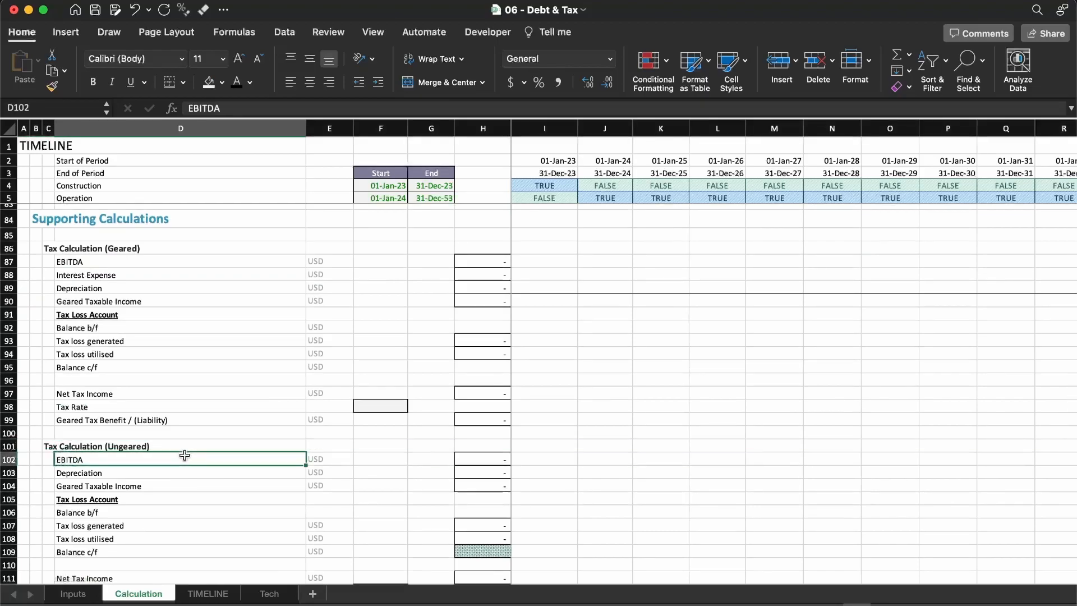
{"action": "key", "text": "shift+space"}
{"action": "key", "text": "shift+Down"}
{"action": "key", "text": "shift+Down"}
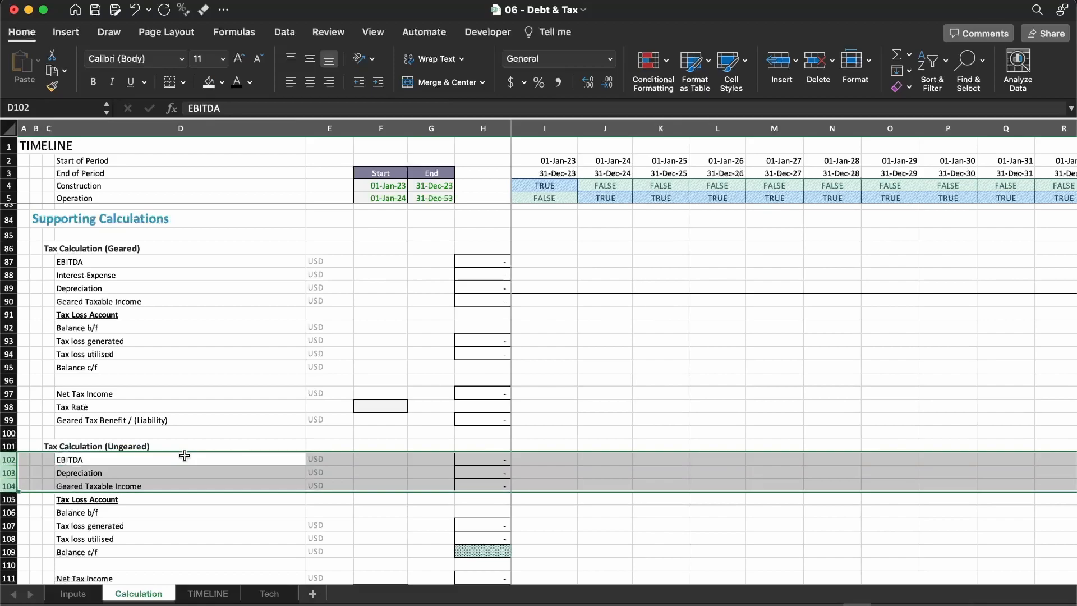
Examine the geared tax calculation's rows from EBITDA through Geared Taxable Income, rows 87 to 90
{"action": "key", "text": "Up"}
{"action": "key", "text": "Up"}
{"action": "key", "text": "Up"}
{"action": "key", "text": "Up"}
{"action": "key", "text": "Up"}
{"action": "key", "text": "Up"}
{"action": "key", "text": "Up"}
{"action": "key", "text": "Up"}
{"action": "key", "text": "Up"}
{"action": "key", "text": "Up"}
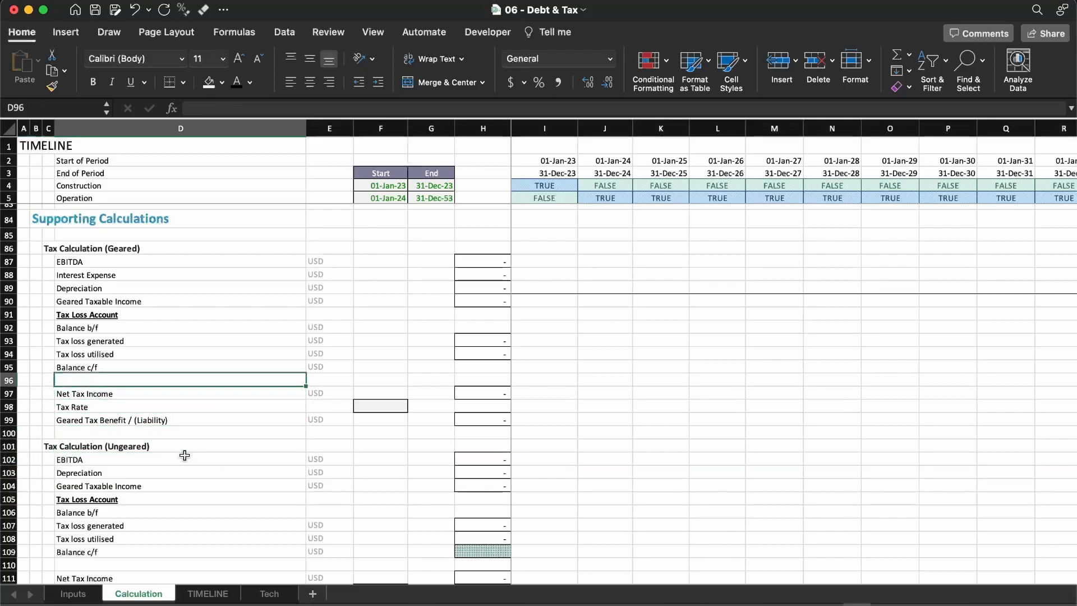
{"action": "key", "text": "Up"}
{"action": "key", "text": "Up"}
{"action": "key", "text": "Up"}
{"action": "key", "text": "Up"}
{"action": "key", "text": "Up"}
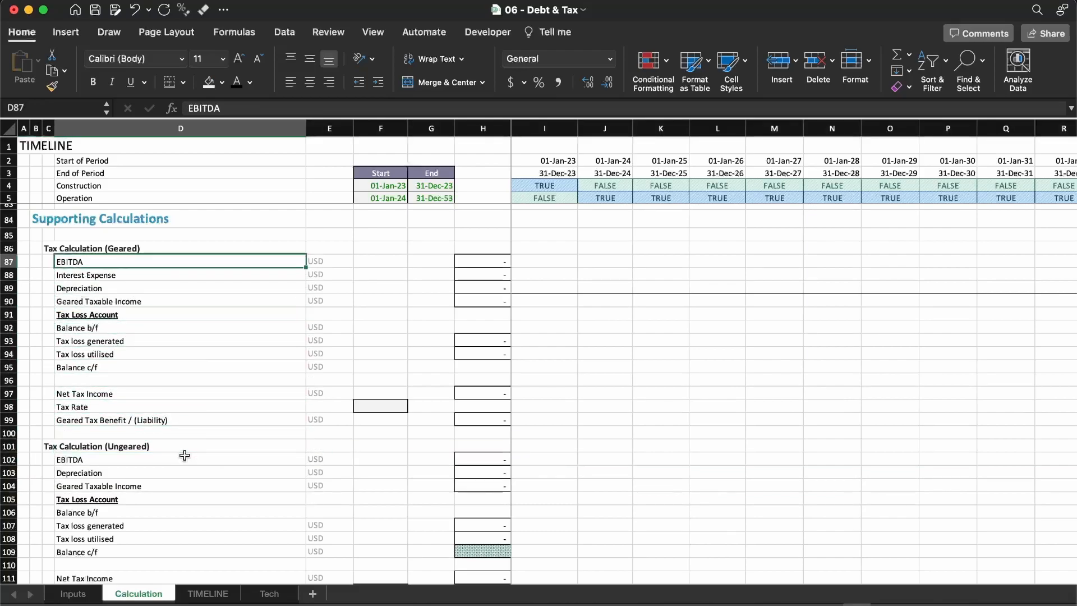
{"action": "key", "text": "shift+space"}
{"action": "key", "text": "shift+Down"}
{"action": "key", "text": "shift+Down"}
{"action": "key", "text": "shift+Down"}
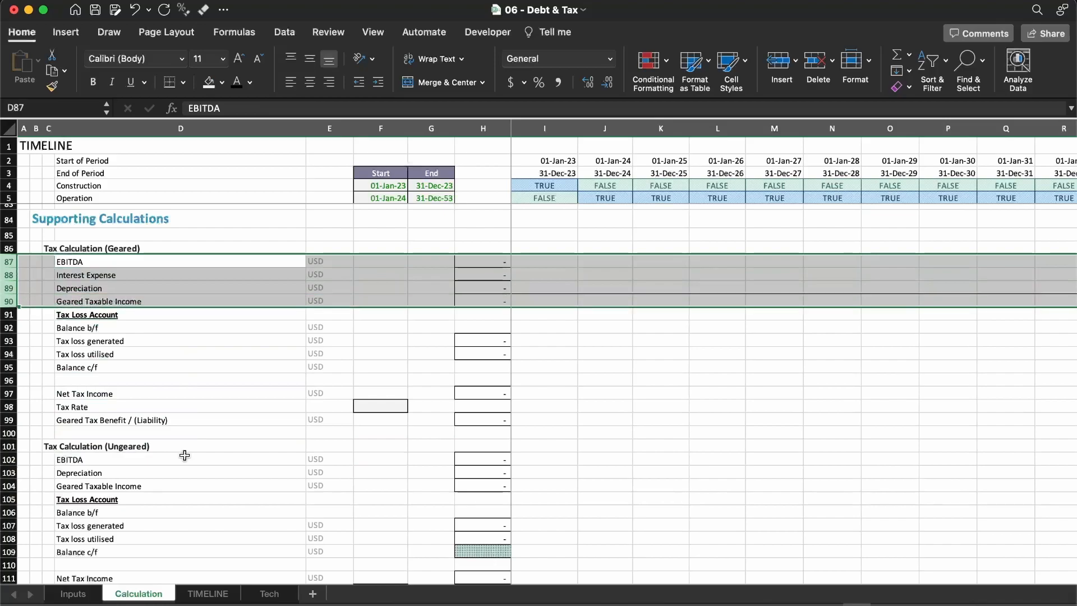
Link the geared tax calculation's first-period EBITDA in I87 to the operating EBITDA in I46
{"action": "key", "text": "Right"}
{"action": "key", "text": "Right"}
{"action": "key", "text": "Right"}
{"action": "key", "text": "Right"}
{"action": "key", "text": "Right"}
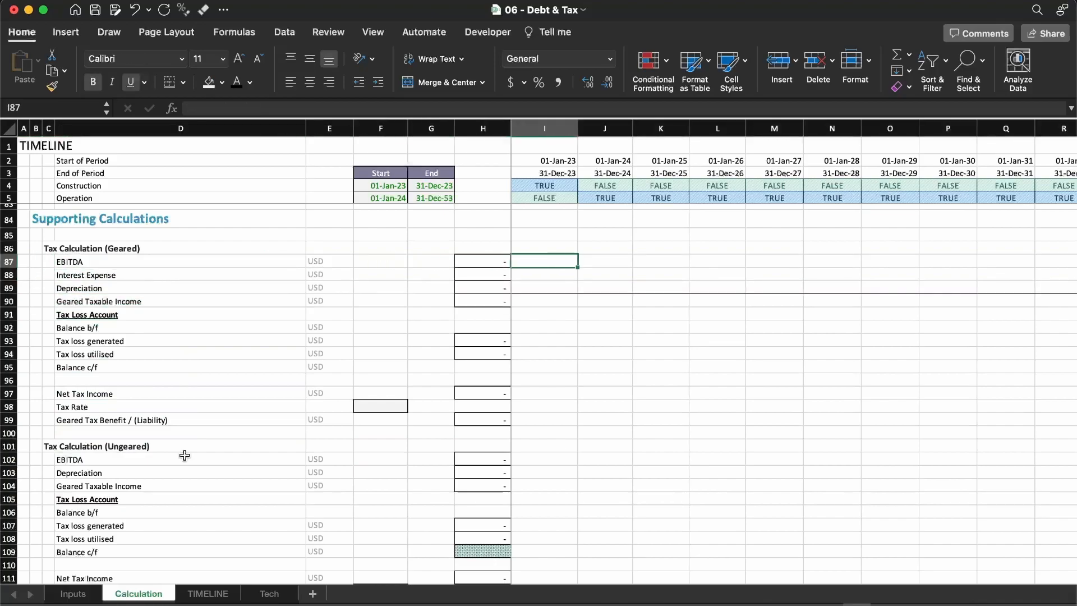
{"action": "type", "text": "="}
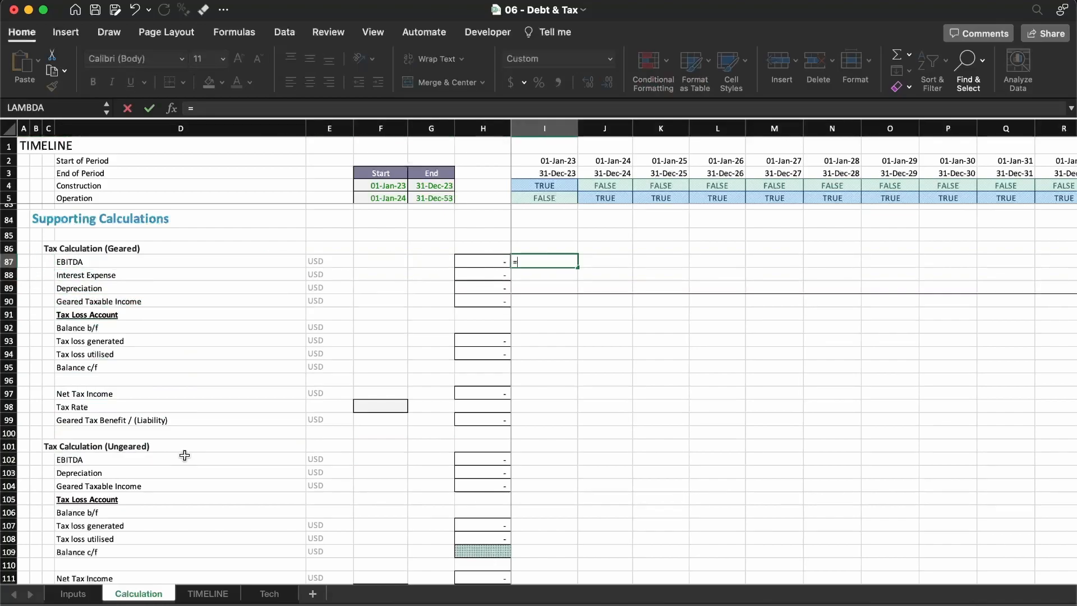
{"action": "scroll", "coordinate": [559, 362], "scroll_direction": "up", "scroll_amount": 15}
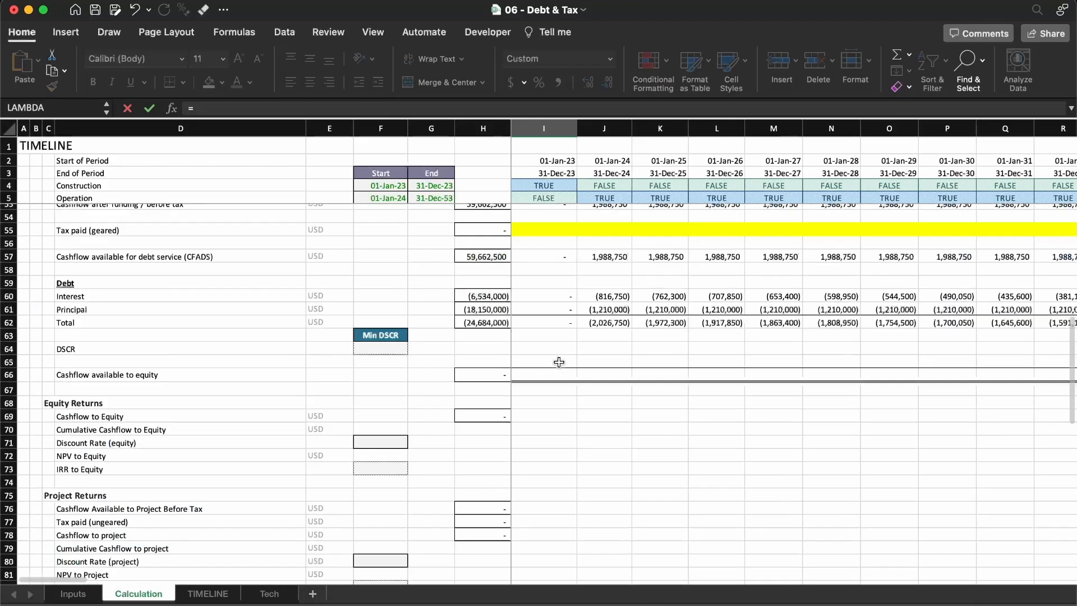
{"action": "scroll", "coordinate": [558, 361], "scroll_direction": "up", "scroll_amount": 10}
{"action": "scroll", "coordinate": [559, 361], "scroll_direction": "down", "scroll_amount": 5}
{"action": "scroll", "coordinate": [559, 362], "scroll_direction": "down", "scroll_amount": 4}
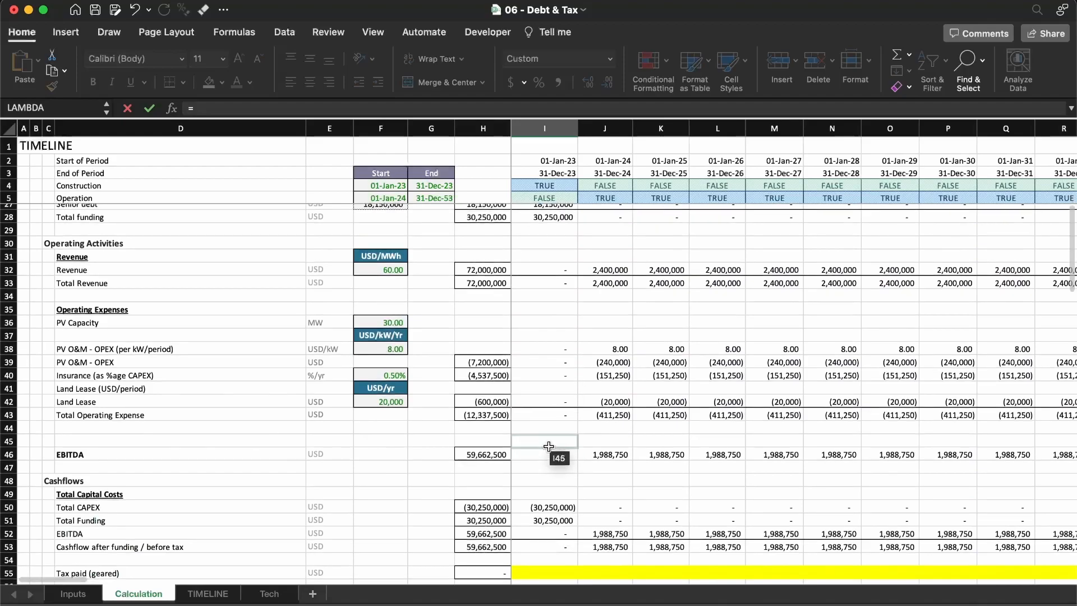
{"action": "left_click", "coordinate": [549, 451]}
{"action": "key", "text": "Return"}
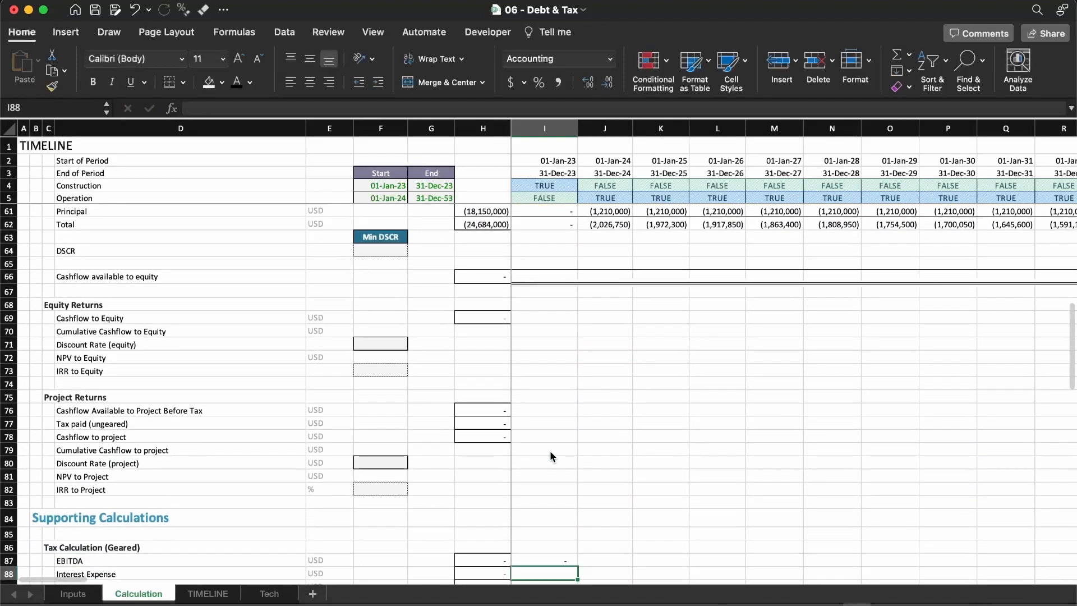
Link the geared tax calculation's first-period Interest Expense in I88 to the debt section's Interest Payment in I136
{"action": "scroll", "coordinate": [550, 452], "scroll_direction": "down", "scroll_amount": 2}
{"action": "type", "text": "="}
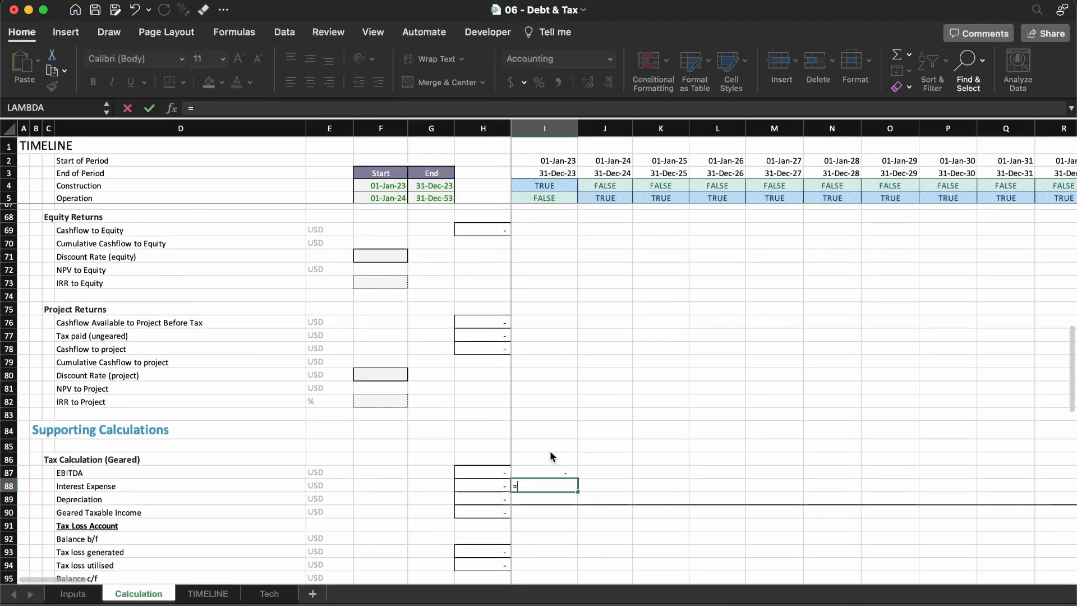
{"action": "scroll", "coordinate": [552, 457], "scroll_direction": "down", "scroll_amount": 15}
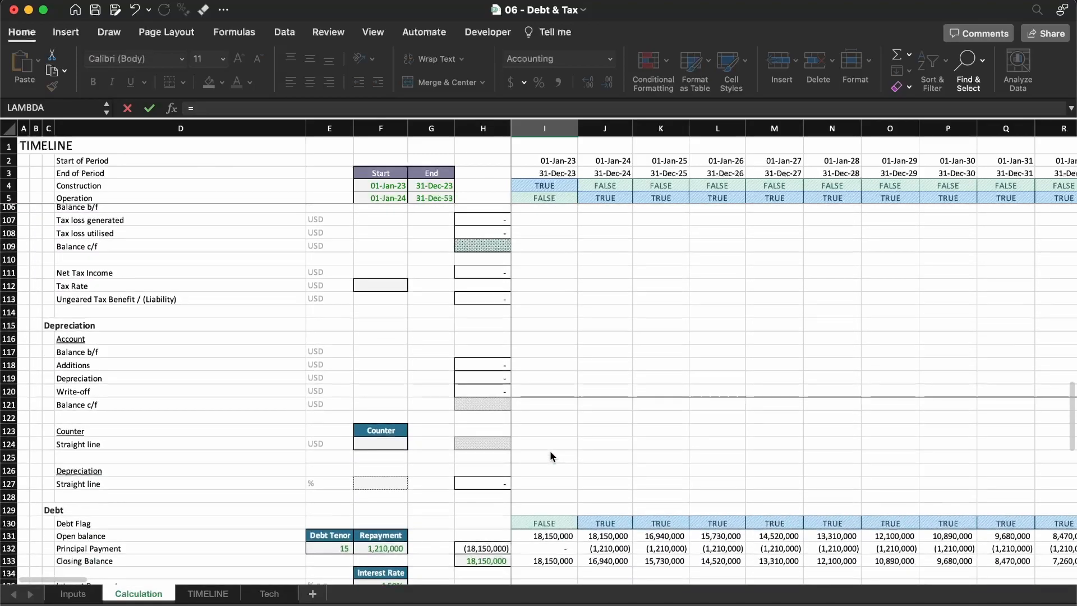
{"action": "left_click", "coordinate": [558, 526]}
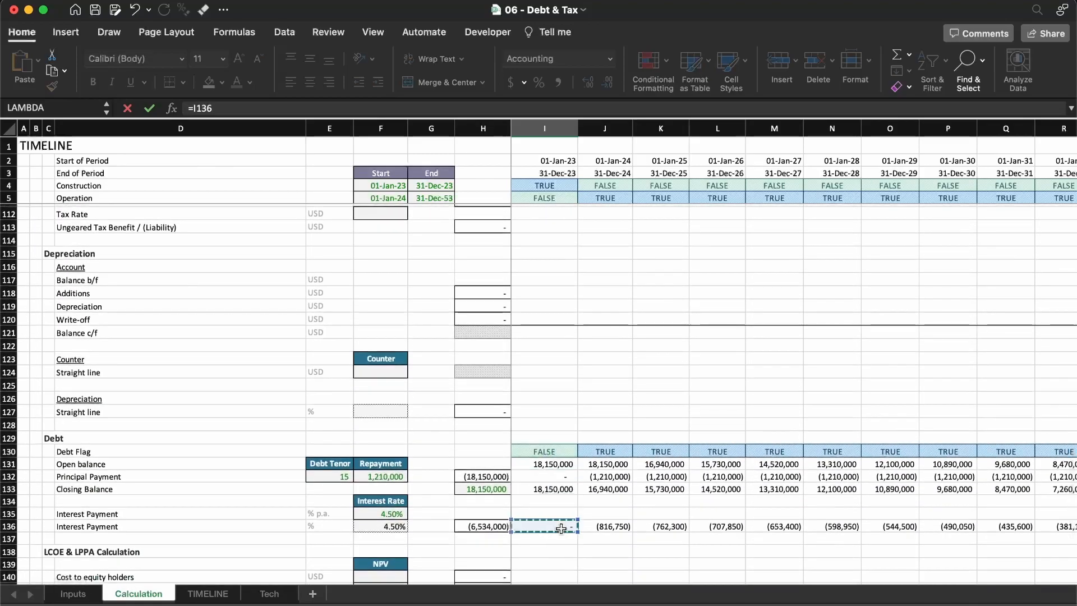
{"action": "key", "text": "Return"}
Fill the geared tax calculation's Depreciation row yellow across all periods, from I89 to FD89
{"action": "scroll", "coordinate": [561, 519], "scroll_direction": "up", "scroll_amount": 3}
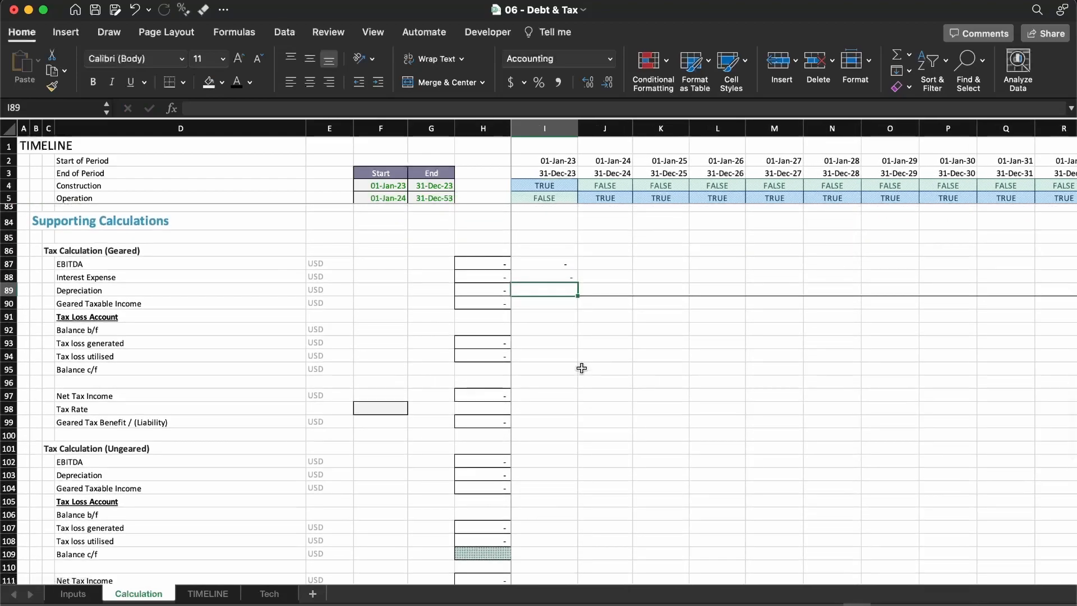
{"action": "key", "text": "ctrl+shift+Right"}
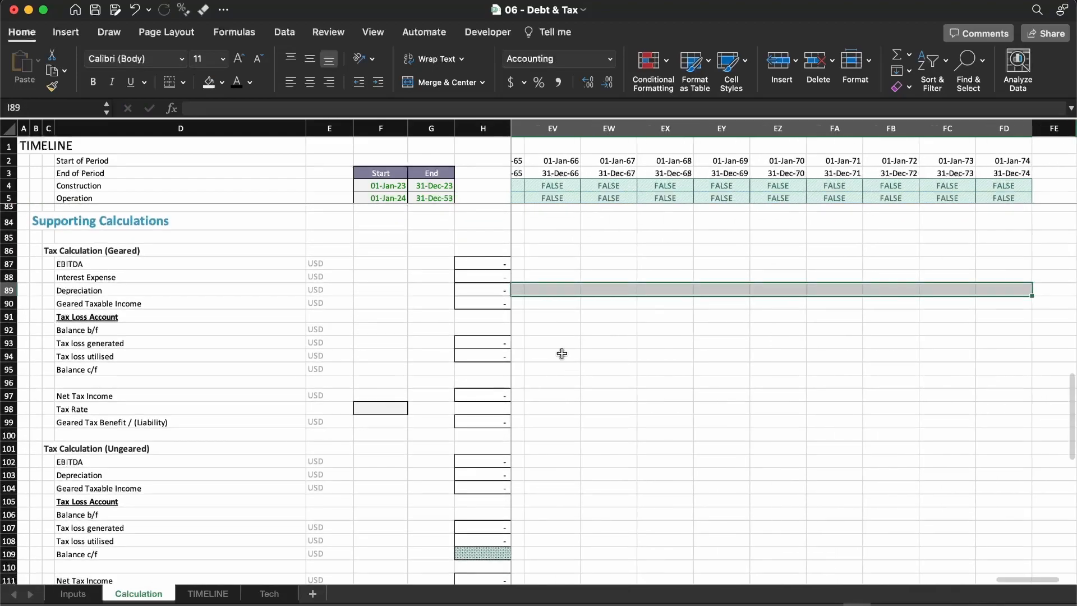
{"action": "left_click", "coordinate": [222, 83]}
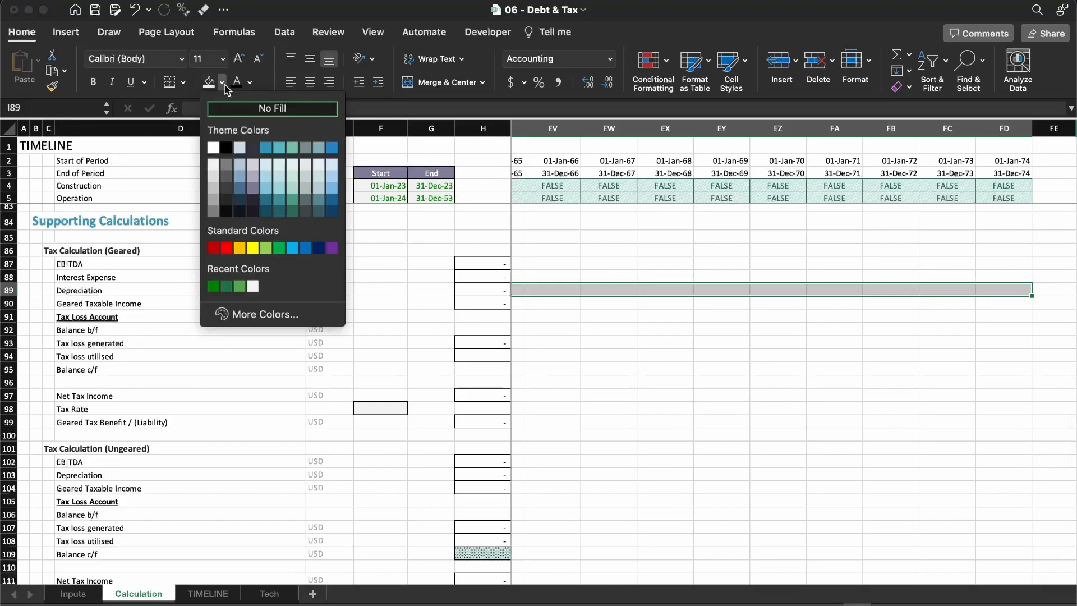
{"action": "left_click", "coordinate": [252, 248]}
{"action": "key", "text": "Left"}
{"action": "key", "text": "Right"}
Calculate the first-period Geared Taxable Income in I90 with =SUM(I87:I89)
{"action": "key", "text": "Down"}
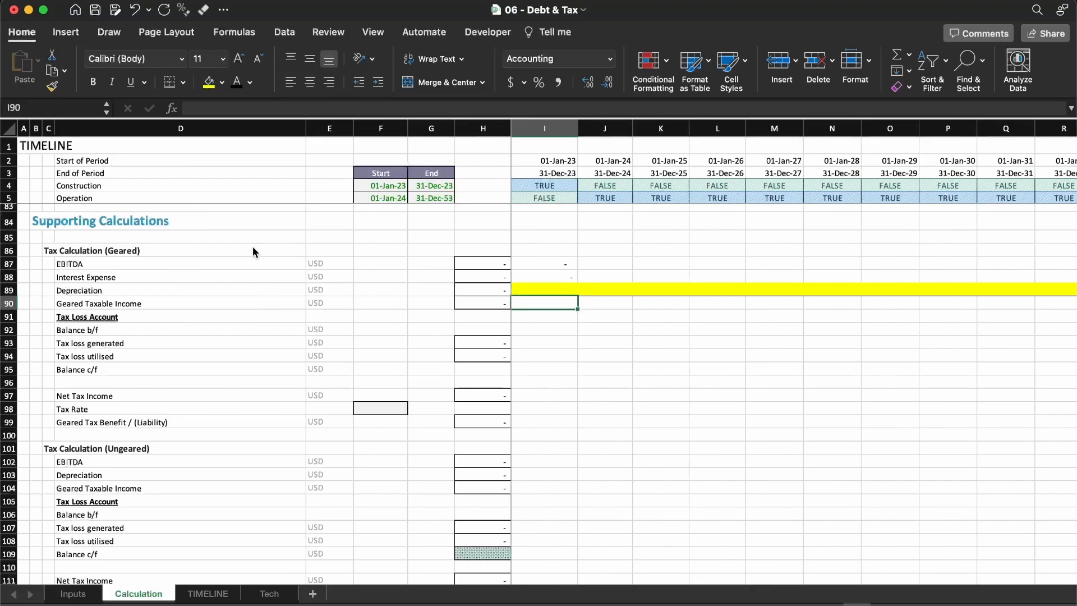
{"action": "key", "text": "super+shift+t"}
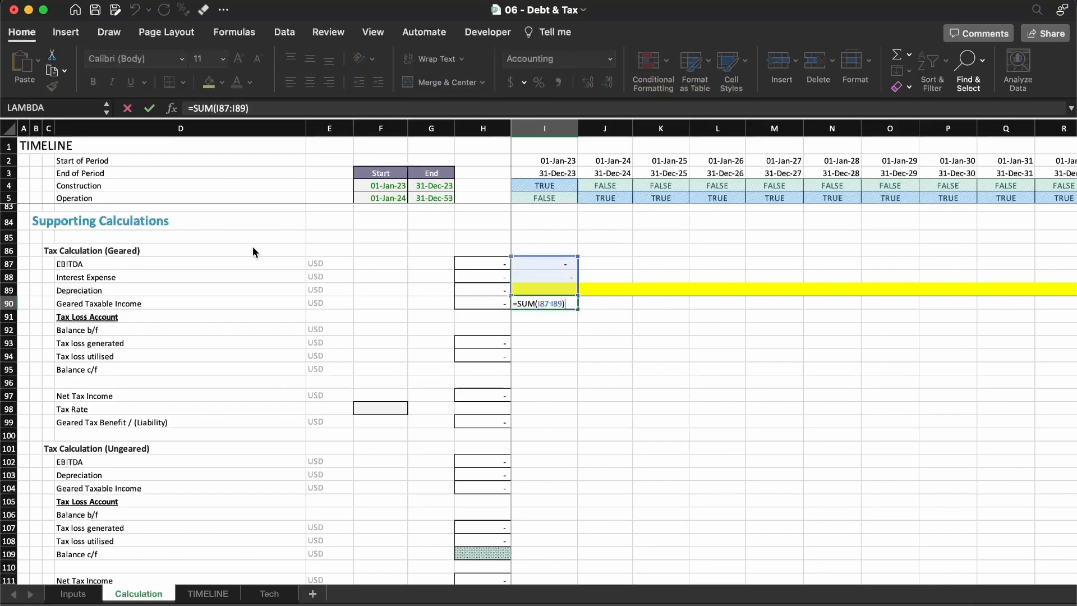
{"action": "key", "text": "ctrl+Return"}
Apply the Comma [0] cell style to rows 87 to 90 across all timeline periods, from column I to FD
{"action": "key", "text": "Up"}
{"action": "key", "text": "Up"}
{"action": "key", "text": "Up"}
{"action": "key", "text": "shift+Down"}
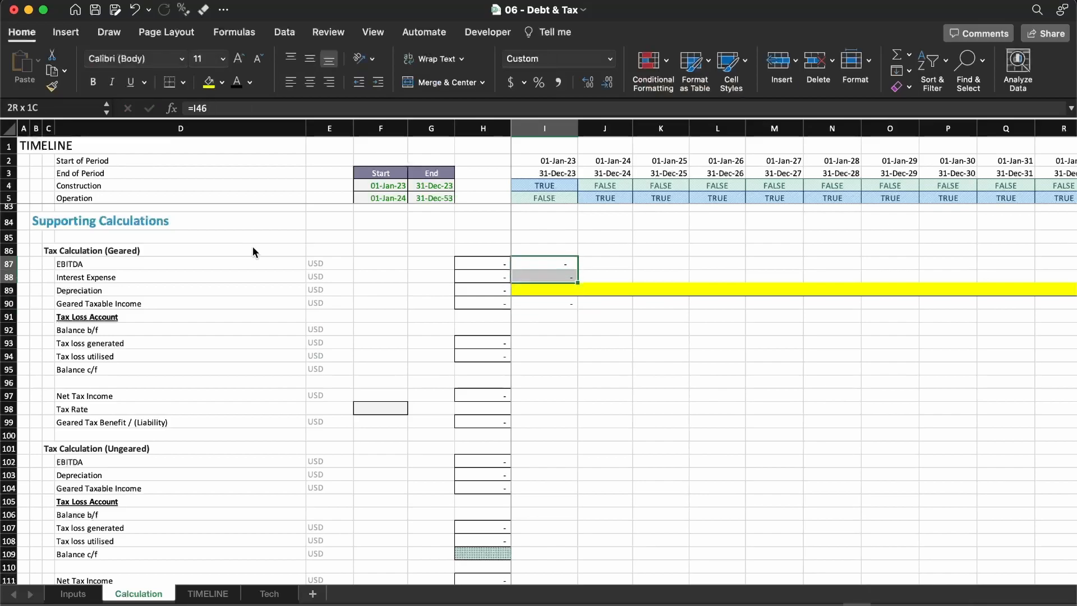
{"action": "key", "text": "shift+Down"}
{"action": "key", "text": "shift+Down"}
{"action": "key", "text": "super+shift+Right"}
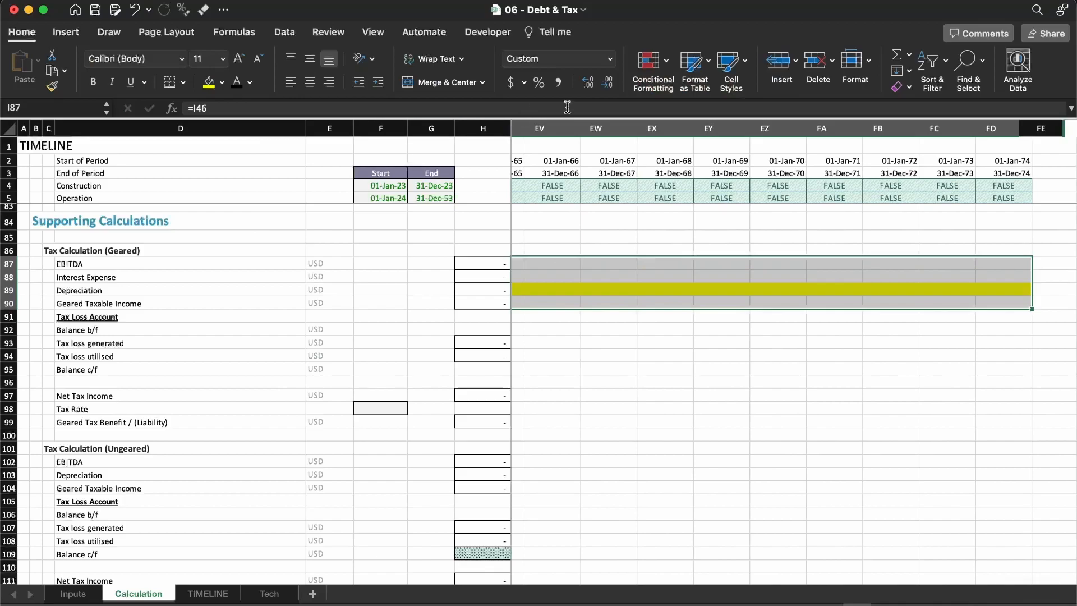
{"action": "left_click", "coordinate": [729, 61]}
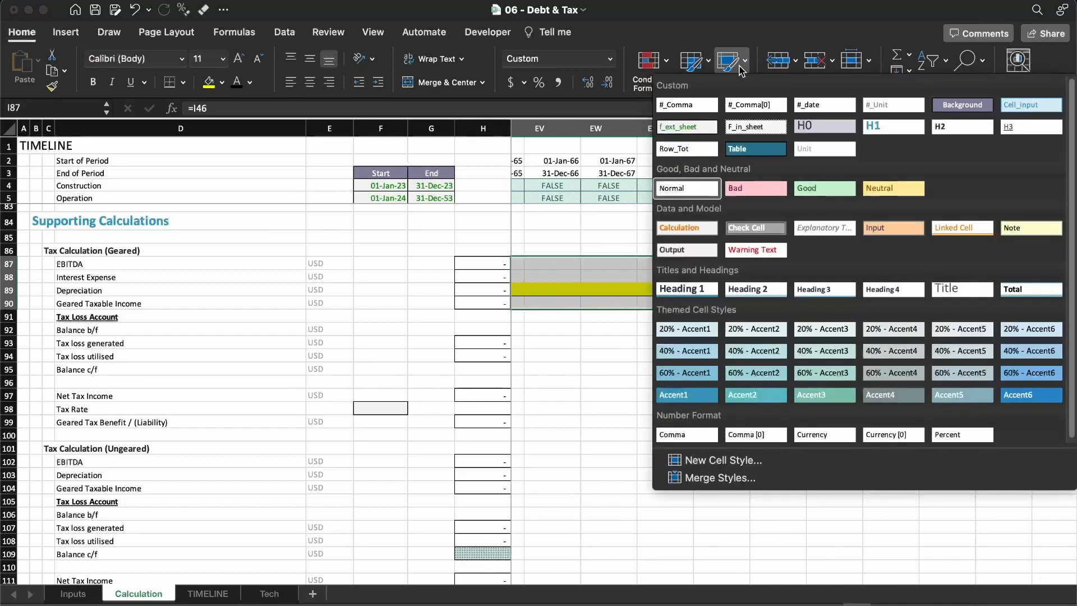
{"action": "left_click", "coordinate": [755, 434]}
Check the first-period formulas in the geared tax calculation's EBITDA, Interest Expense and Geared Taxable Income rows
{"action": "key", "text": "Left"}
{"action": "key", "text": "F2"}
{"action": "key", "text": "Return"}
{"action": "key", "text": "F2"}
{"action": "key", "text": "Tab"}
{"action": "key", "text": "Down"}
{"action": "key", "text": "Down"}
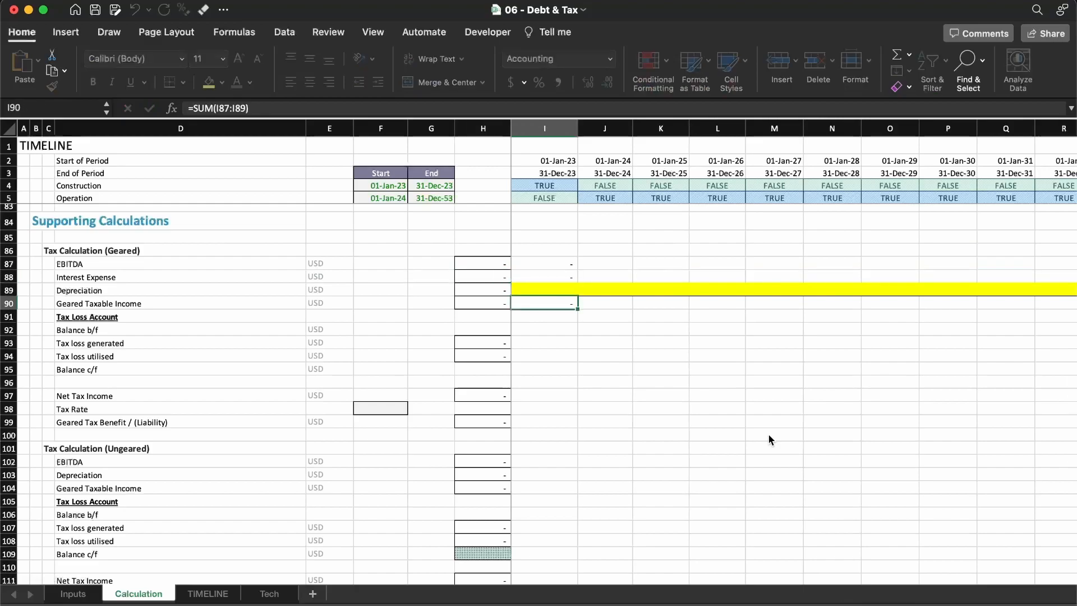
Fill the geared Tax Loss Account's Balance b/f, Tax loss generated and Tax loss utilised rows yellow across all periods, from I92 to FD94
{"action": "key", "text": "Down"}
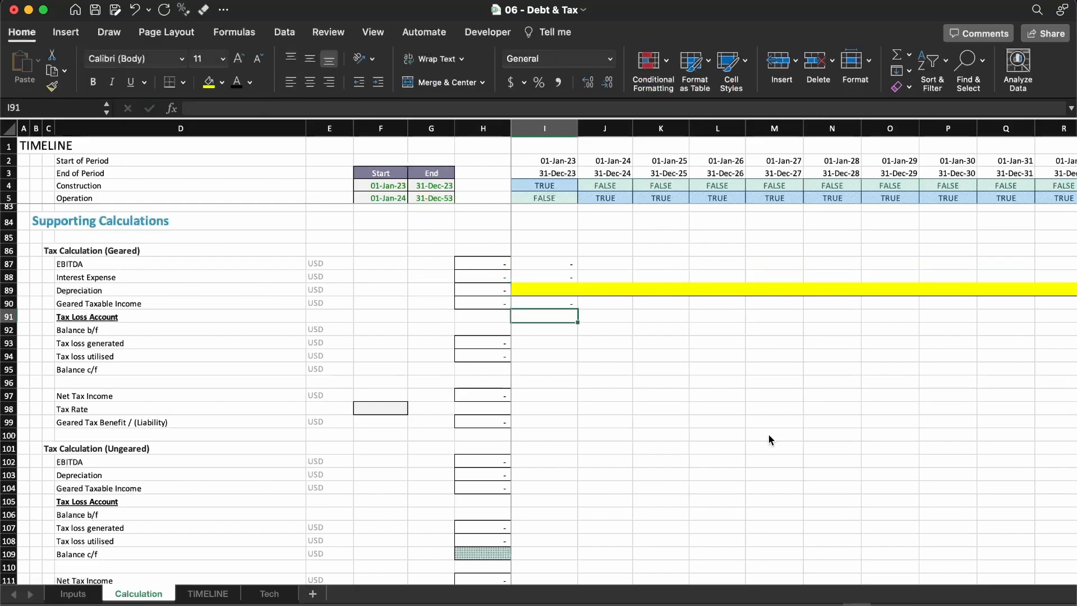
{"action": "key", "text": "Down"}
{"action": "key", "text": "shift+space"}
{"action": "key", "text": "shift+Down"}
{"action": "key", "text": "shift+Down"}
{"action": "key", "text": "shift+Down"}
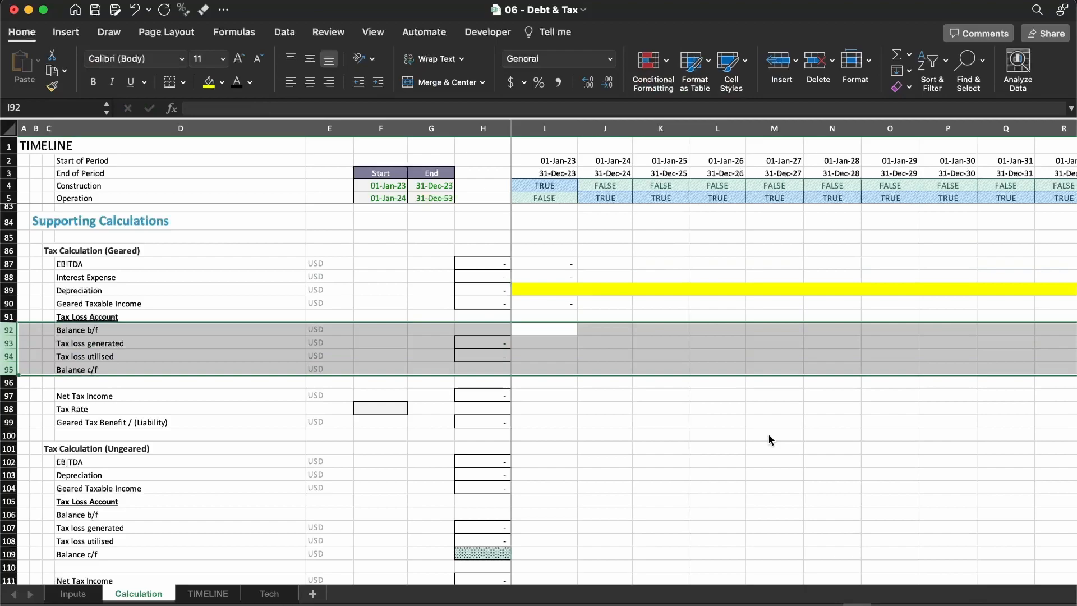
{"action": "key", "text": "shift+BackSpace"}
{"action": "key", "text": "shift+Down"}
{"action": "key", "text": "shift+Down"}
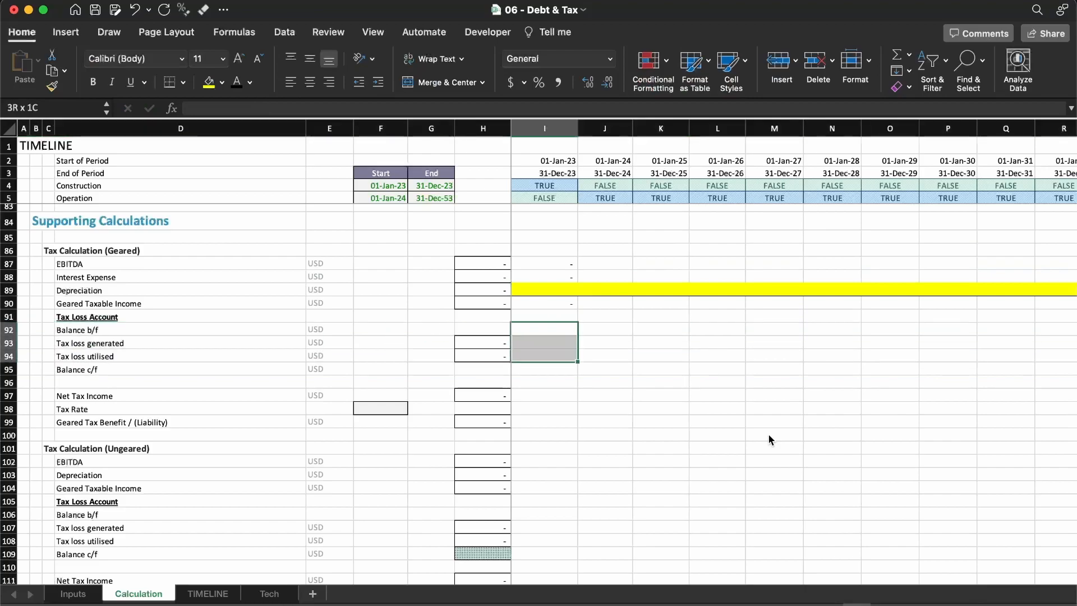
{"action": "key", "text": "ctrl+shift+Right"}
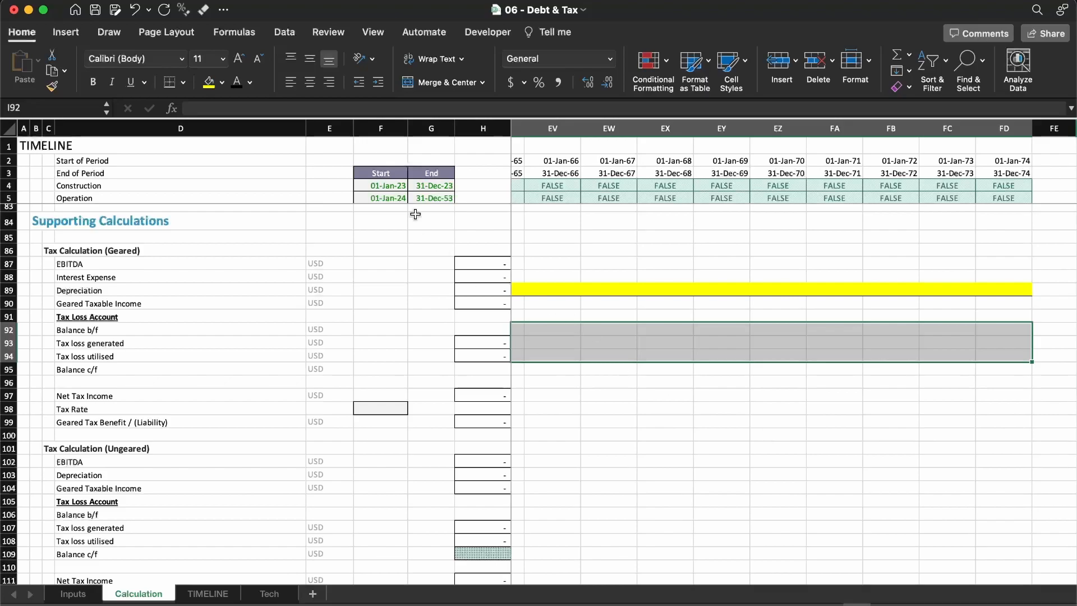
{"action": "left_click", "coordinate": [209, 83]}
{"action": "key", "text": "Left"}
{"action": "key", "text": "Right"}
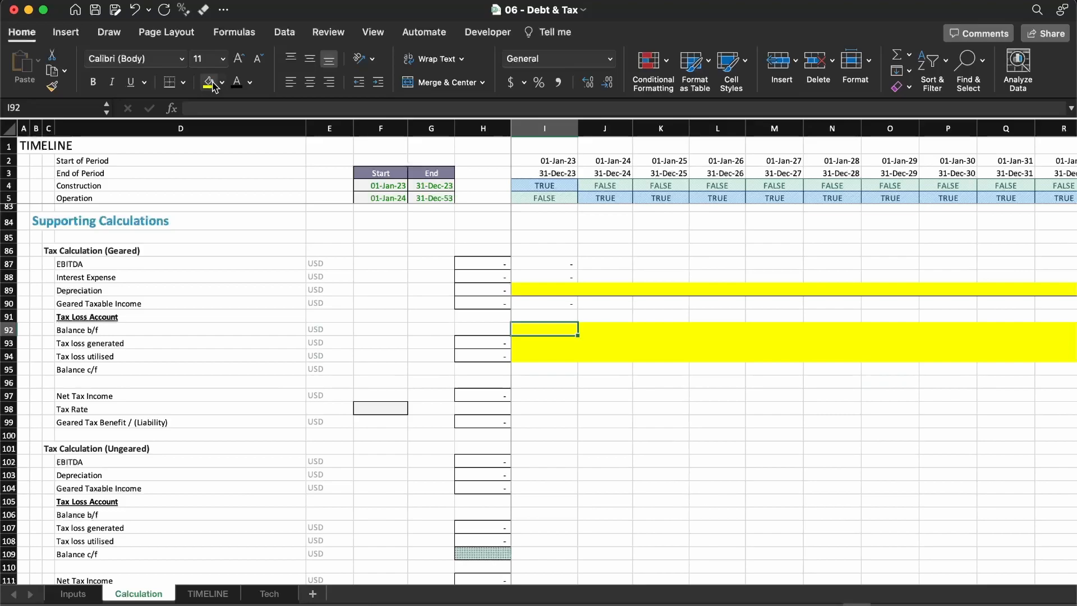
{"action": "key", "text": "Up"}
{"action": "key", "text": "Up"}
{"action": "key", "text": "shift+space"}
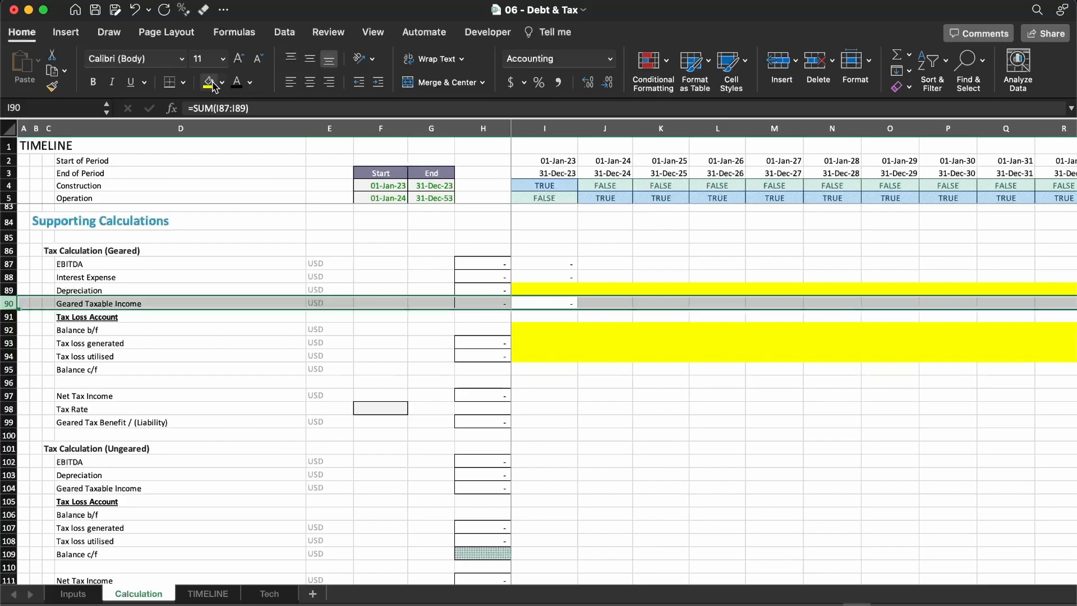
Set the first-period Net Tax Income in I97 to the Geared Taxable Income with =I90
{"action": "key", "text": "Down"}
{"action": "key", "text": "Down"}
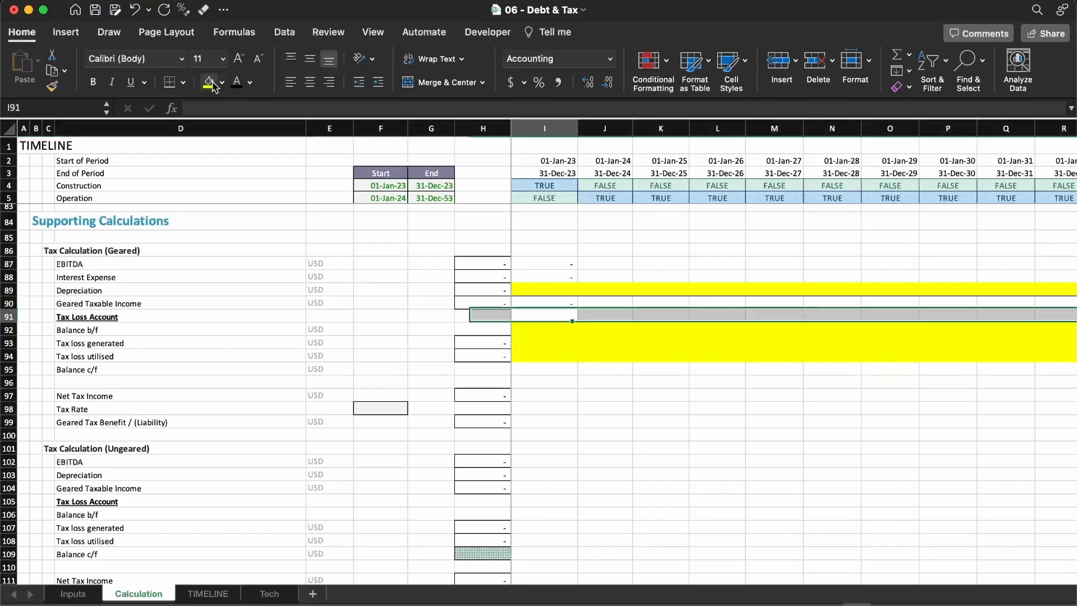
{"action": "key", "text": "Down"}
{"action": "key", "text": "Down"}
{"action": "key", "text": "Down"}
{"action": "key", "text": "Down"}
{"action": "key", "text": "Down"}
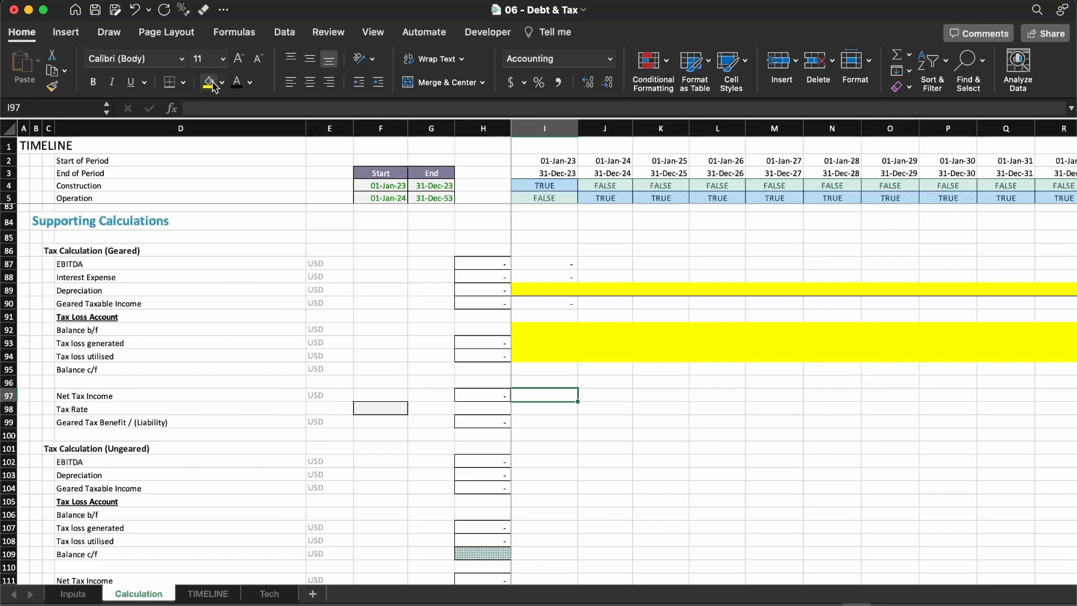
{"action": "type", "text": "="}
{"action": "key", "text": "Up"}
{"action": "key", "text": "Up"}
{"action": "key", "text": "Up"}
{"action": "key", "text": "Up"}
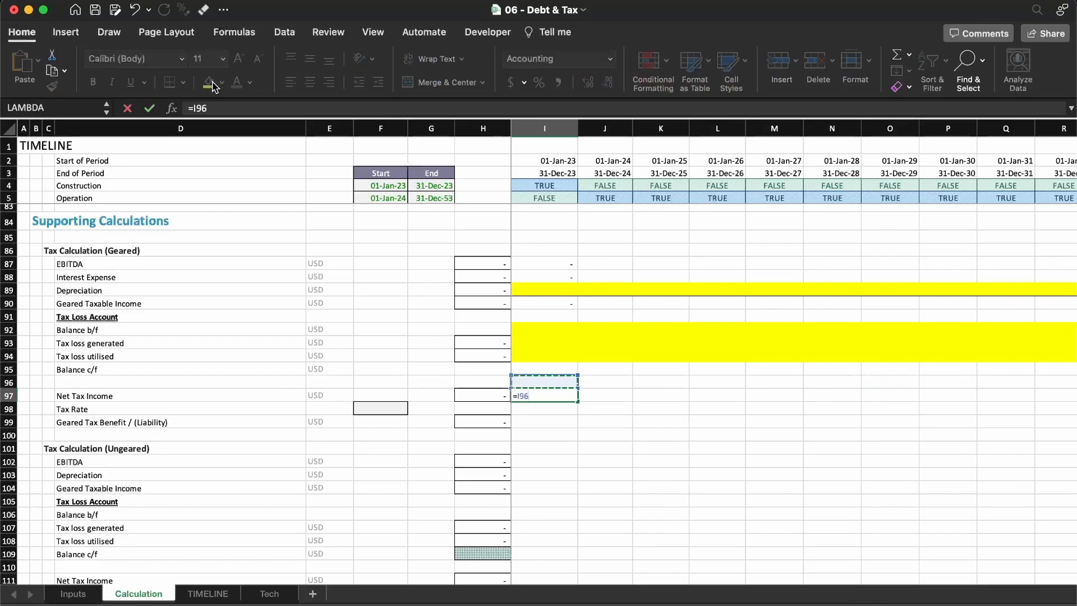
{"action": "key", "text": "Up"}
{"action": "key", "text": "Up"}
{"action": "key", "text": "Up"}
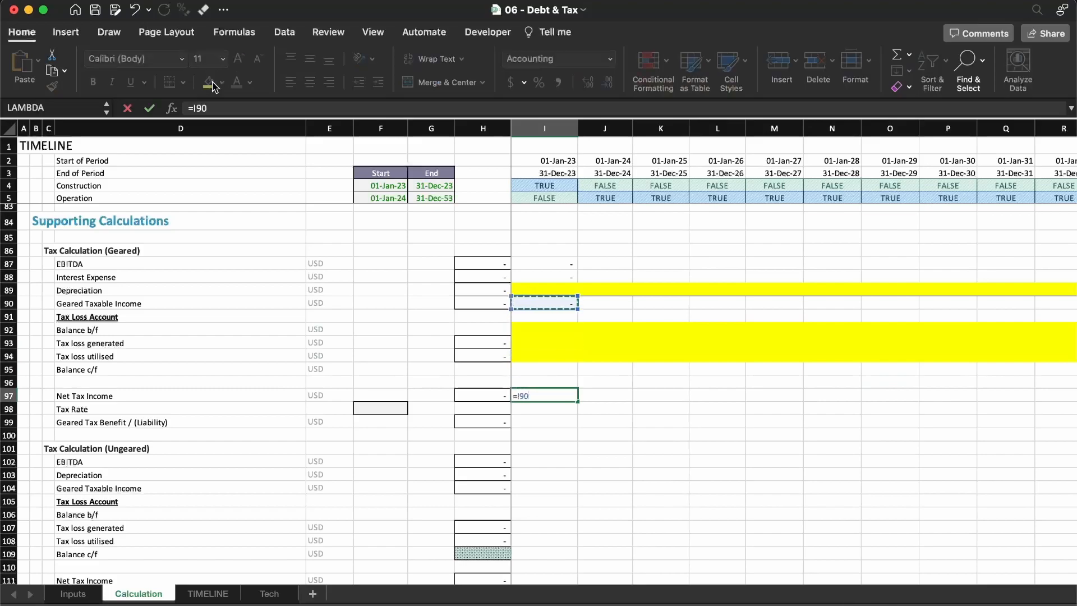
{"action": "key", "text": "Return"}
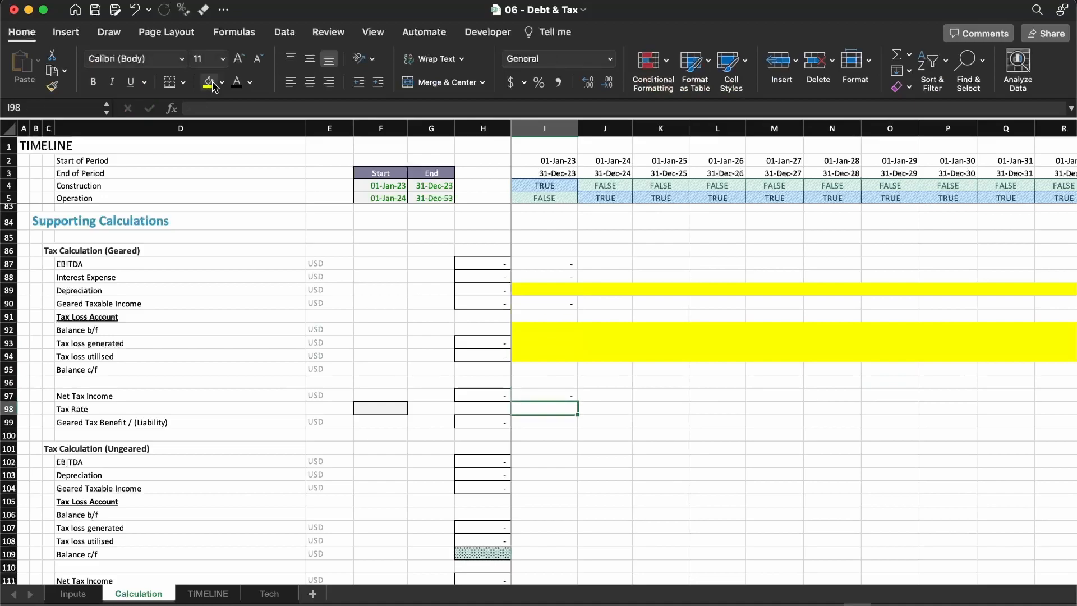
{"action": "key", "text": "Left"}
{"action": "key", "text": "Left"}
{"action": "key", "text": "Left"}
{"action": "key", "text": "Right"}
{"action": "key", "text": "Right"}
{"action": "key", "text": "Right"}
{"action": "key", "text": "Down"}
{"action": "key", "text": "Left"}
{"action": "key", "text": "Right"}
{"action": "key", "text": "Right"}
{"action": "key", "text": "Up"}
{"action": "key", "text": "Up"}
{"action": "key", "text": "Left"}
{"action": "key", "text": "Left"}
{"action": "key", "text": "Left"}
{"action": "key", "text": "Left"}
{"action": "key", "text": "Down"}
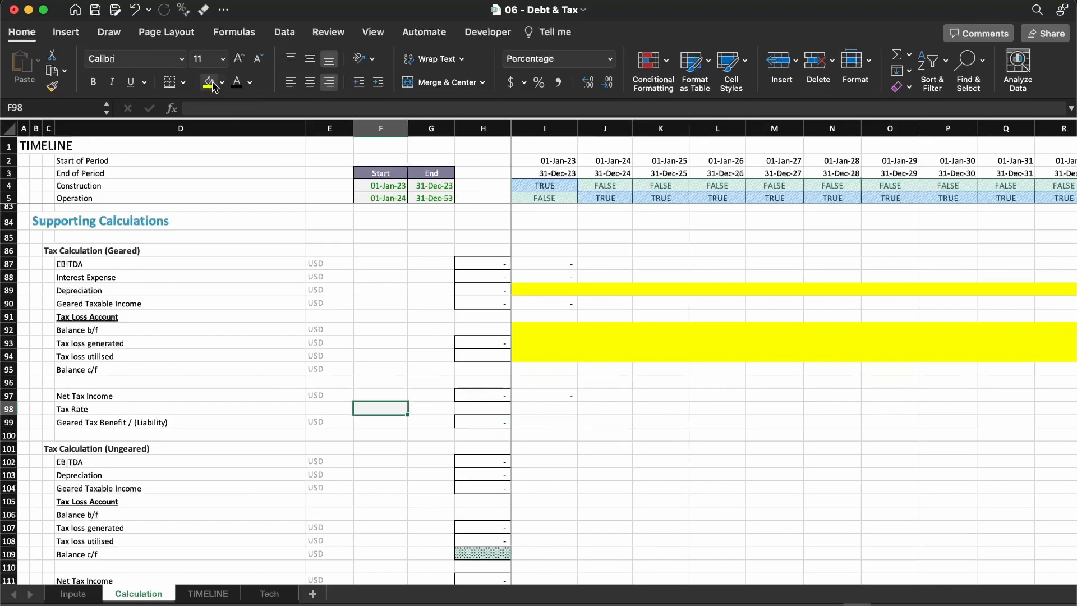
Enter the section heading "Depreciation & Tax" in B38 of the Inputs sheet, below the Debt inputs
{"action": "key", "text": "ctrl+Page_Up"}
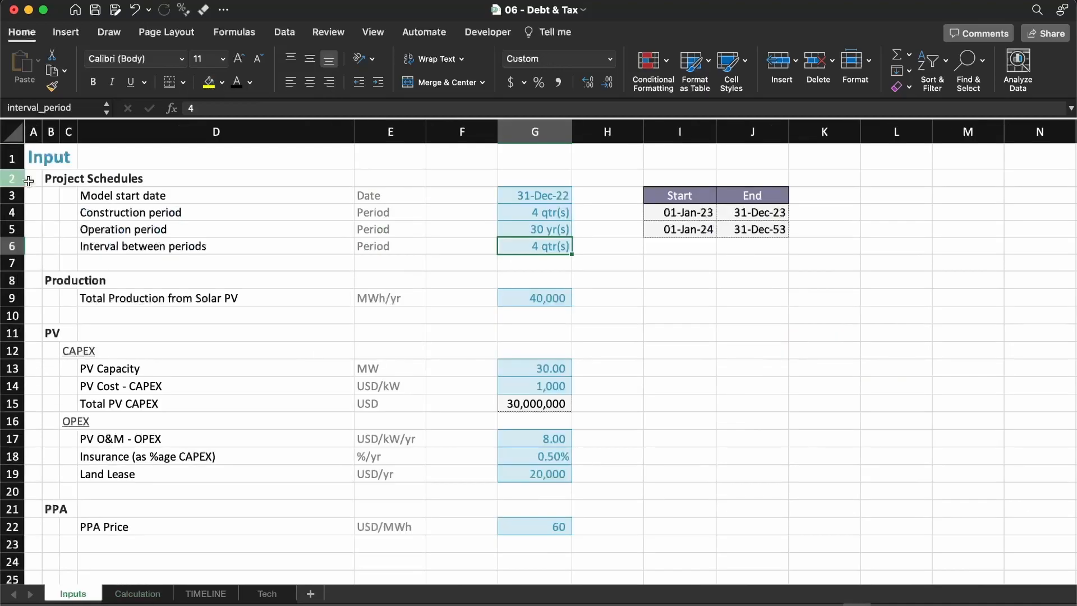
{"action": "scroll", "coordinate": [137, 343], "scroll_direction": "down", "scroll_amount": 7}
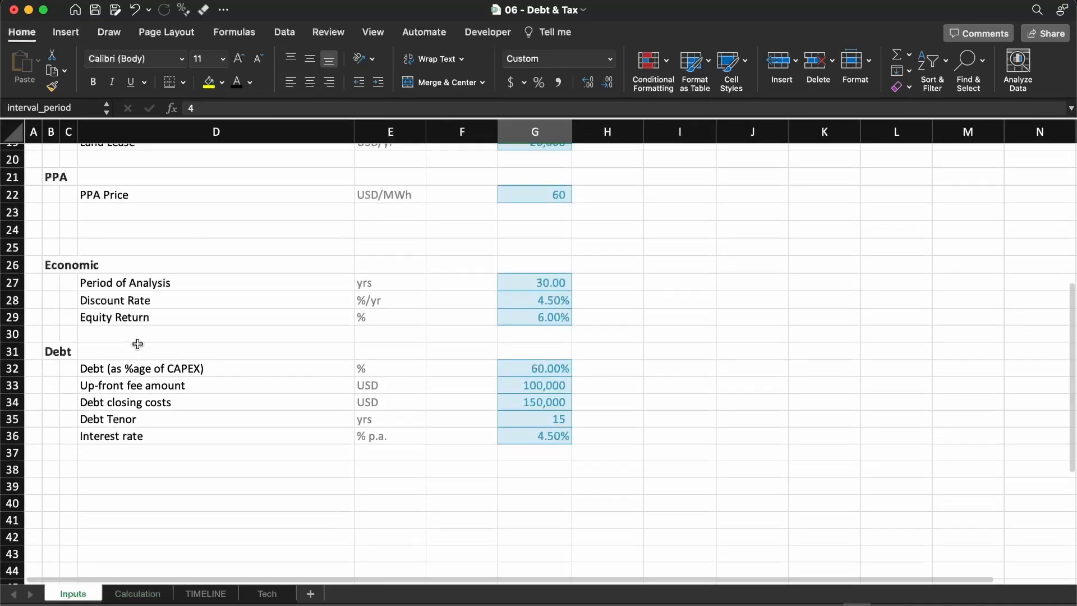
{"action": "left_click", "coordinate": [52, 453]}
{"action": "type", "text": "Depreciation"}
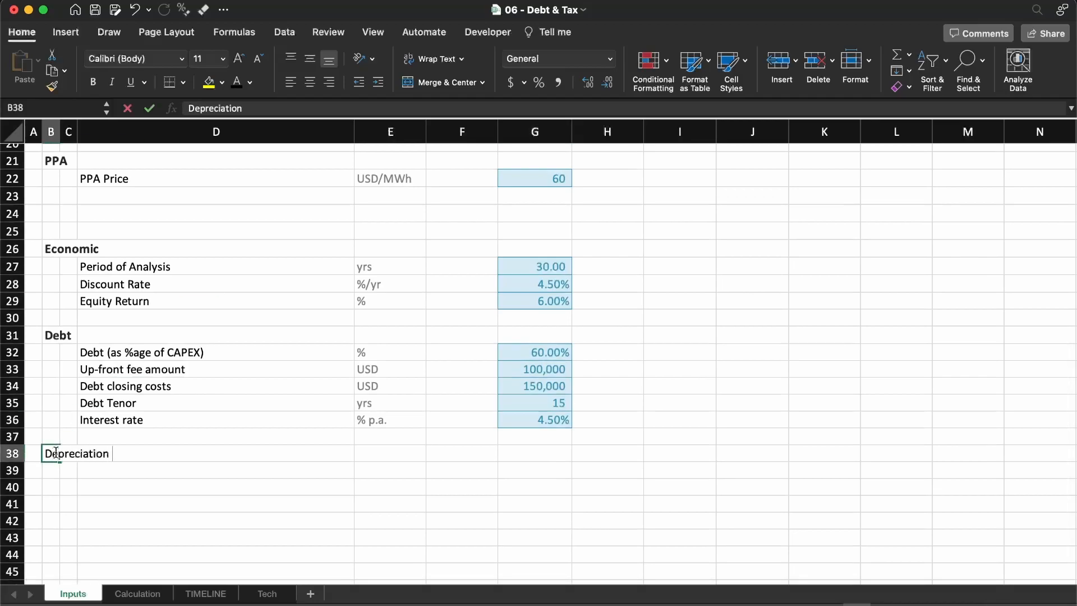
{"action": "type", "text": " & Tax"}
{"action": "key", "text": "Return"}
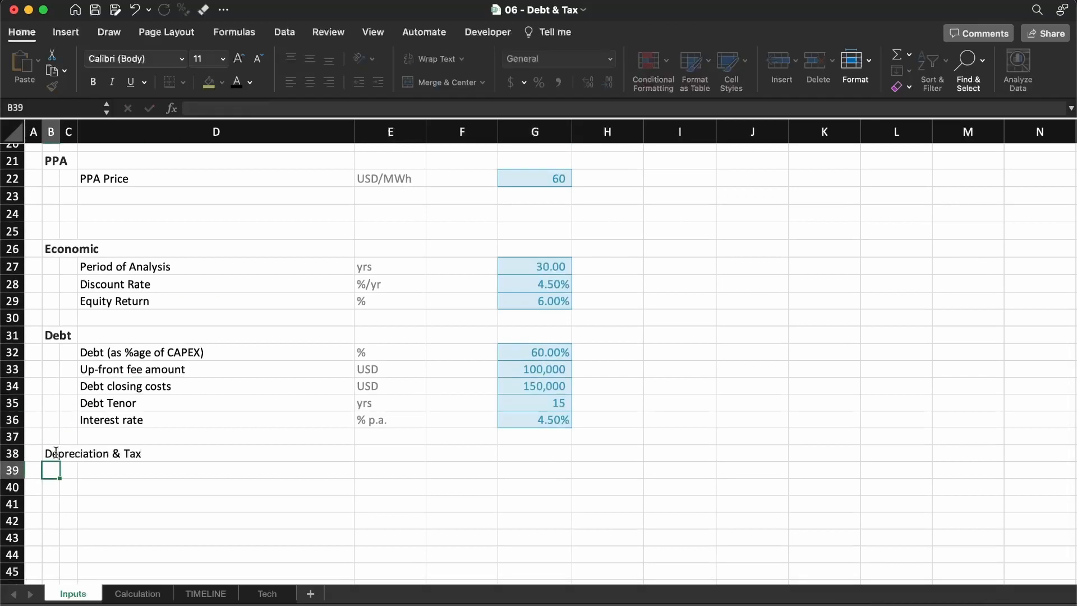
Add a Tax Rate input row in row 41, with the label in D41 and the unit % in E41
{"action": "key", "text": "Right"}
{"action": "key", "text": "Right"}
{"action": "key", "text": "Down"}
{"action": "key", "text": "Down"}
{"action": "type", "text": "Tax Rate"}
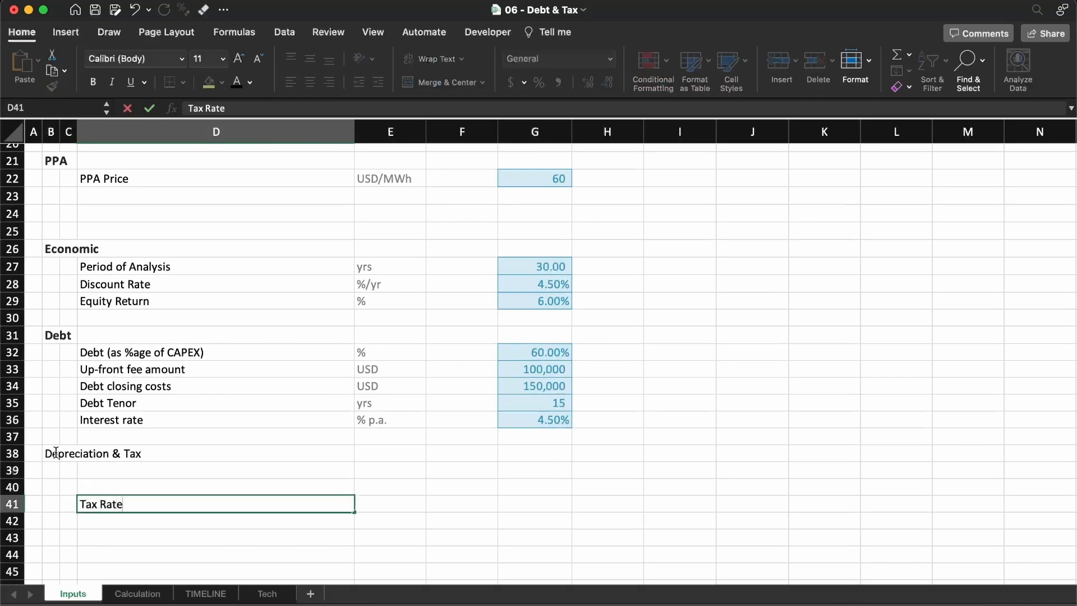
{"action": "key", "text": "Tab"}
{"action": "type", "text": "%"}
{"action": "key", "text": "Tab"}
{"action": "key", "text": "Tab"}
Copy the Interest rate input cell G36 to G41 and set the Tax Rate to 20%
{"action": "key", "text": "super+Up"}
{"action": "key", "text": "super+c"}
{"action": "key", "text": "Down"}
{"action": "key", "text": "Down"}
{"action": "key", "text": "Down"}
{"action": "key", "text": "Down"}
{"action": "key", "text": "Down"}
{"action": "key", "text": "super+v"}
{"action": "type", "text": "2"}
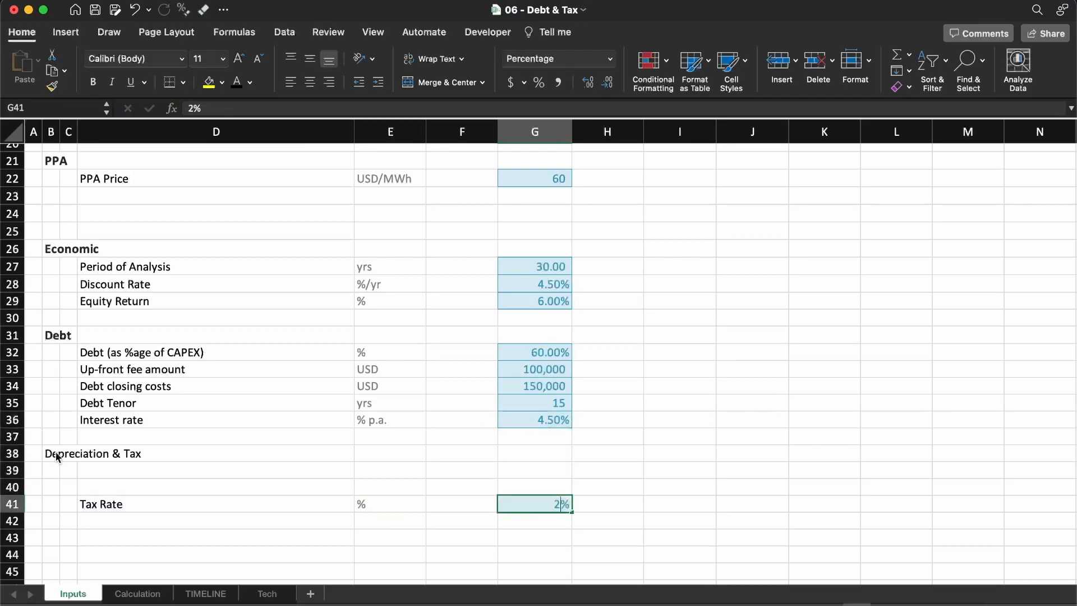
{"action": "type", "text": "0"}
{"action": "key", "text": "Return"}
Try to name the Tax Rate input cell G41 tax_rate
{"action": "key", "text": "Up"}
{"action": "left_click", "coordinate": [44, 109]}
{"action": "type", "text": "tax_rate"}
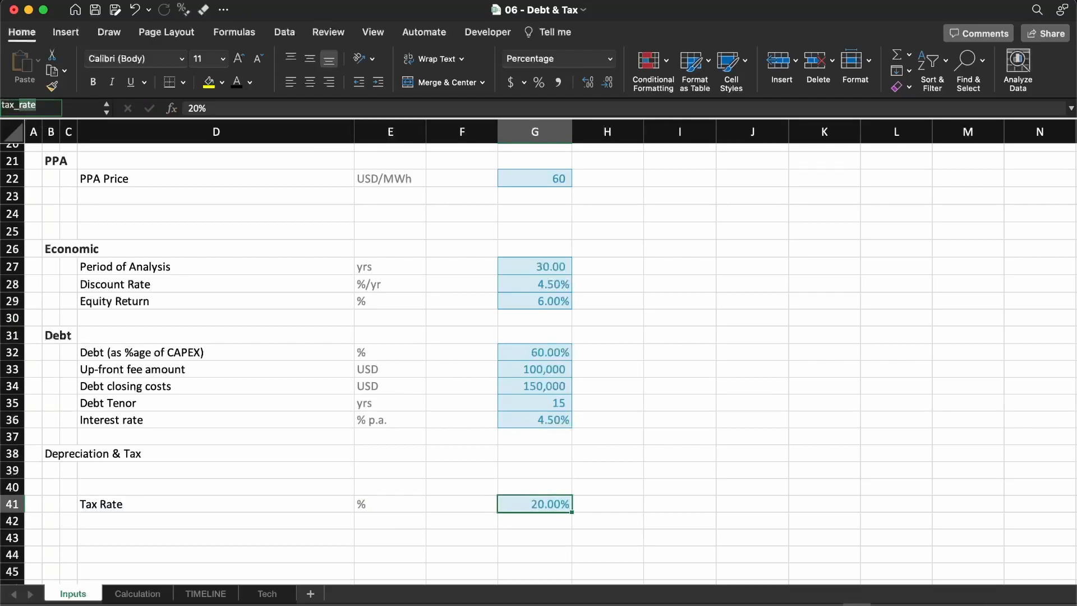
{"action": "key", "text": "Return"}
{"action": "key", "text": "Left"}
{"action": "key", "text": "Right"}
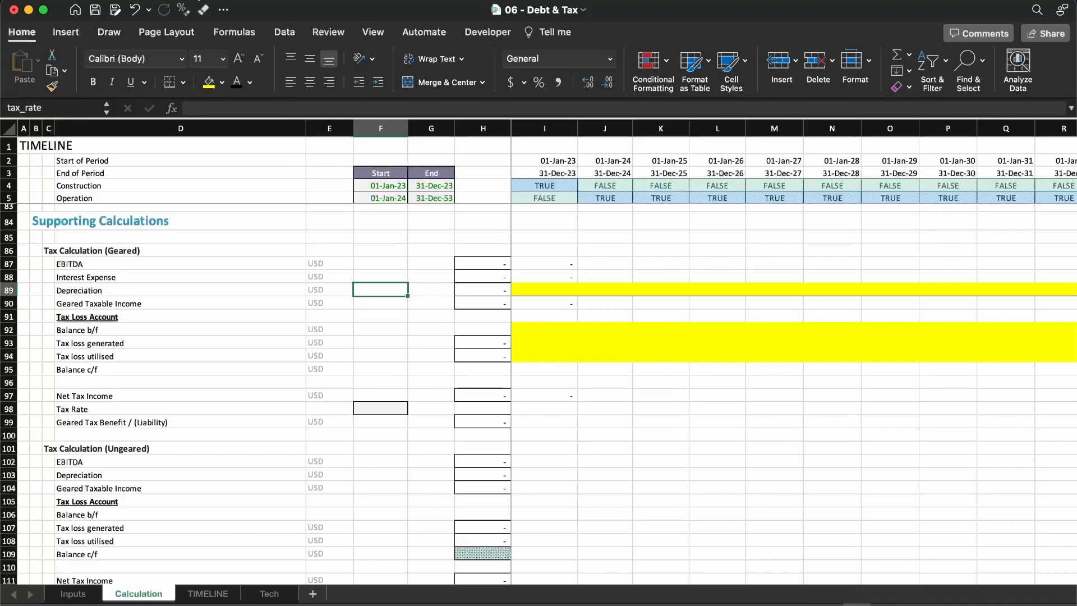
Edit the defined name tax_rate so that it refers to =Inputs!$G$41
{"action": "left_click", "coordinate": [233, 33]}
{"action": "left_click", "coordinate": [425, 63]}
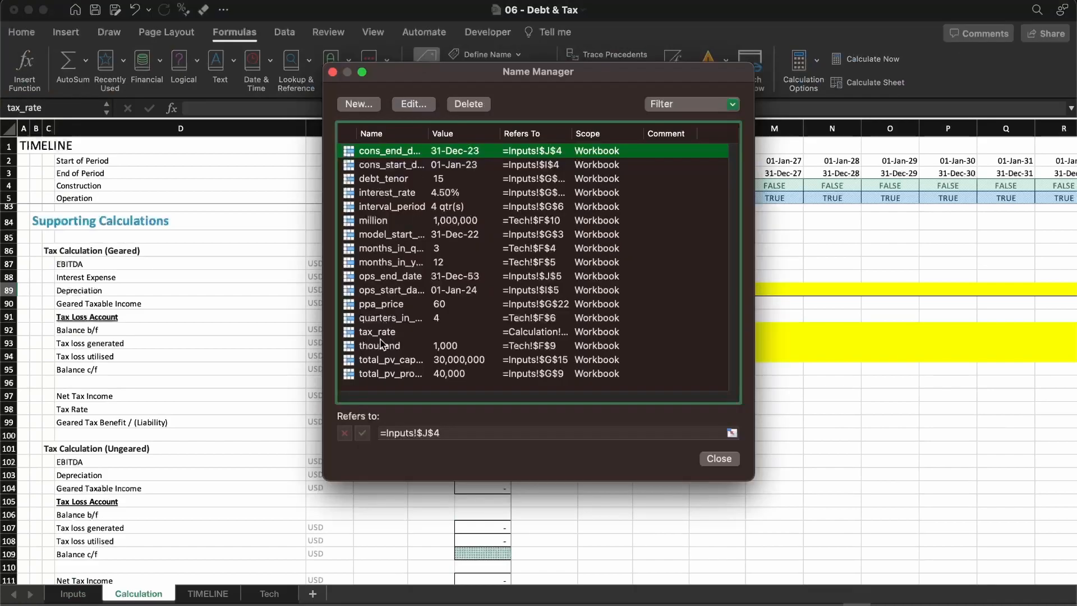
{"action": "left_click", "coordinate": [383, 333]}
{"action": "left_click", "coordinate": [415, 104]}
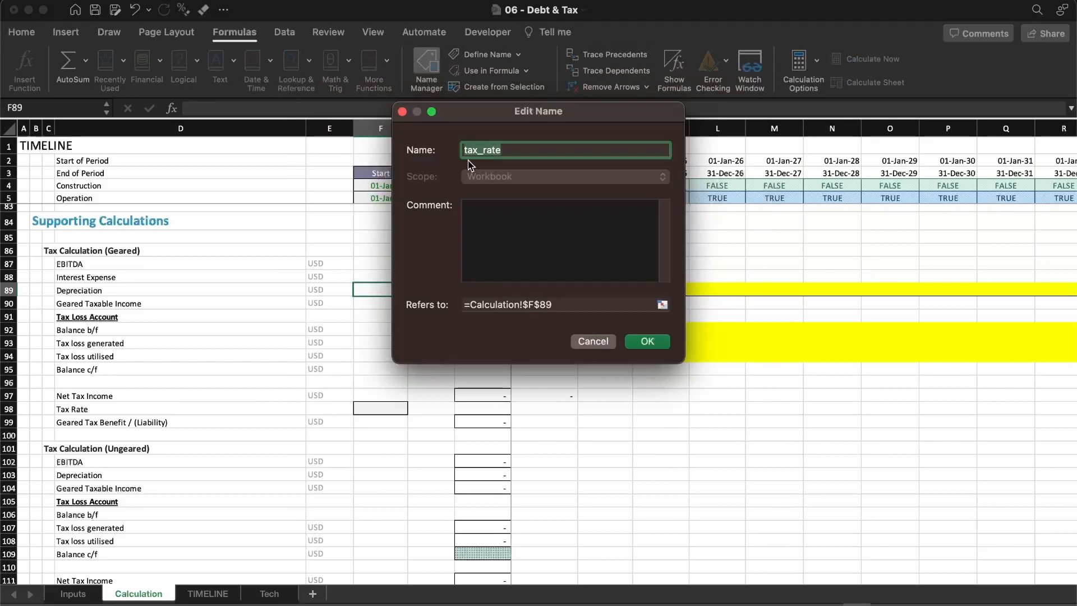
{"action": "left_click", "coordinate": [662, 306]}
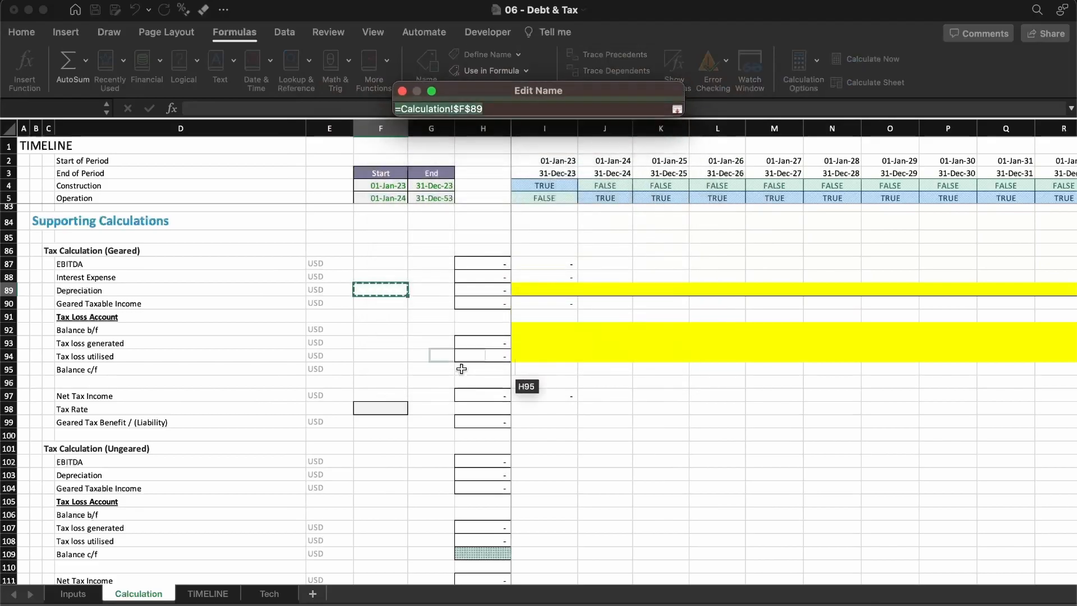
{"action": "left_click", "coordinate": [76, 592]}
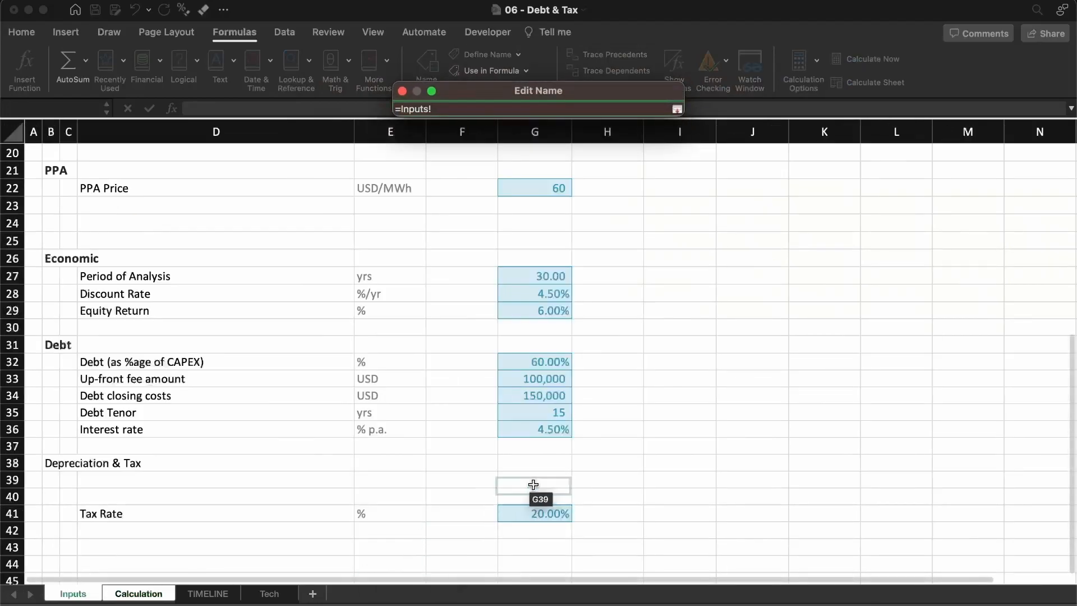
{"action": "left_click", "coordinate": [549, 513]}
{"action": "key", "text": "Return"}
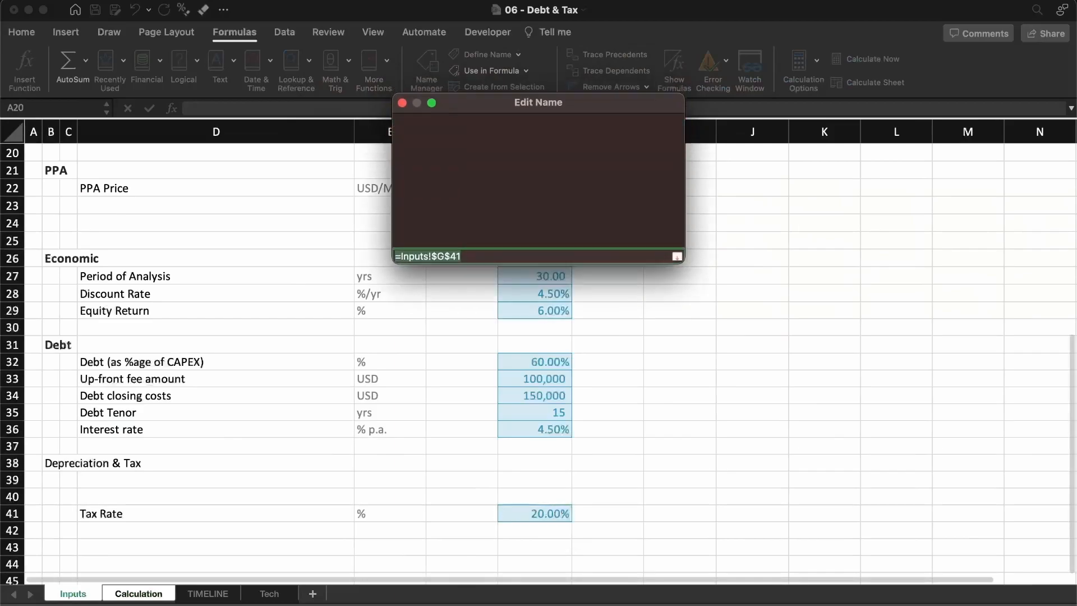
{"action": "key", "text": "Return"}
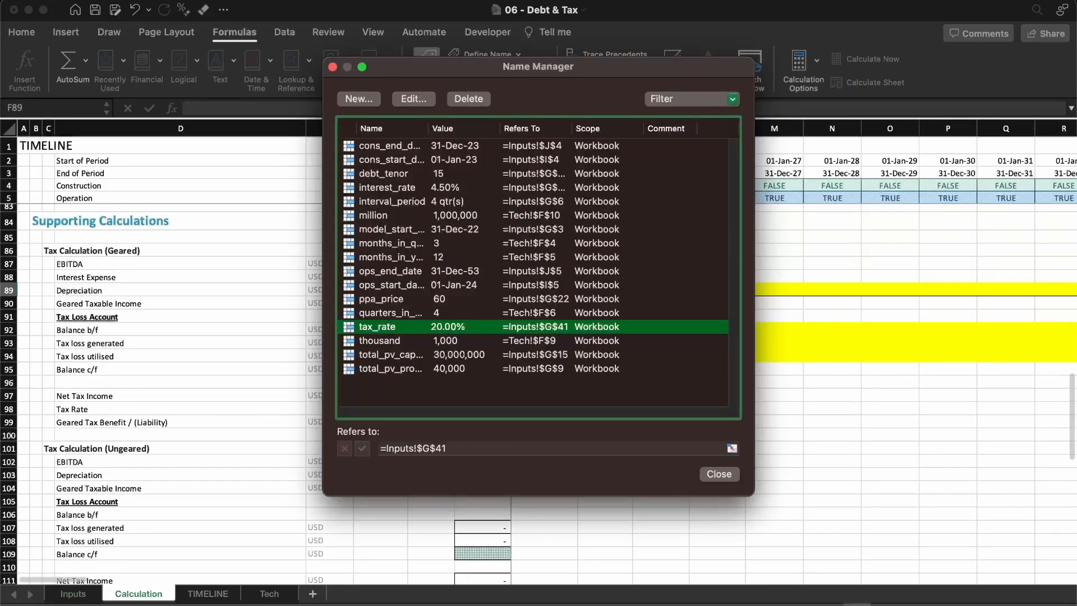
{"action": "left_click", "coordinate": [719, 476]}
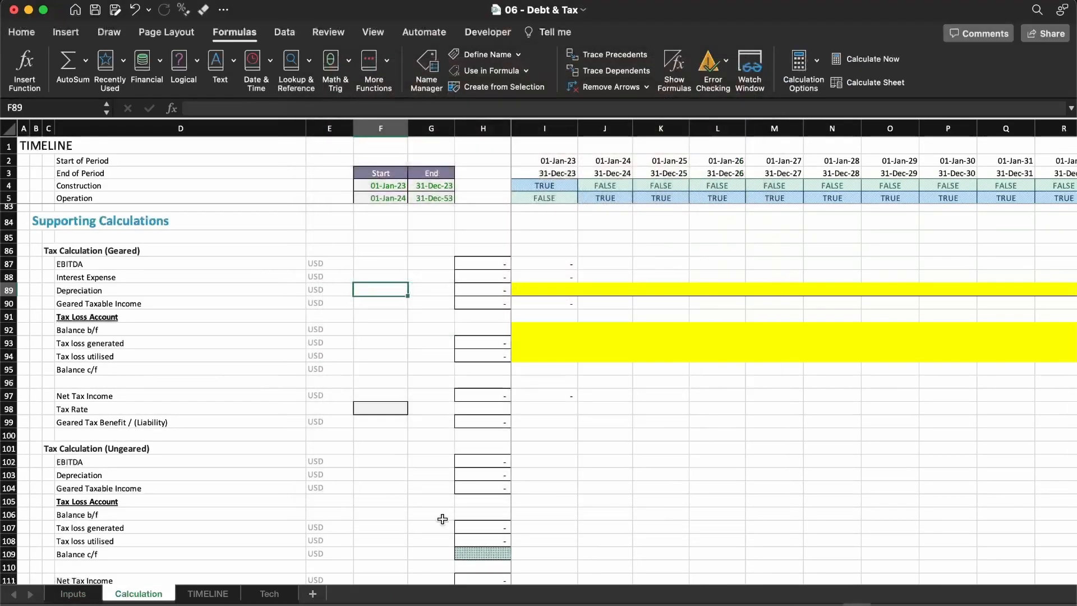
Link the ungeared tax calculation's Tax Rate in F112 of the Calculation sheet to the input with =tax_rate
{"action": "scroll", "coordinate": [318, 483], "scroll_direction": "down", "scroll_amount": 12}
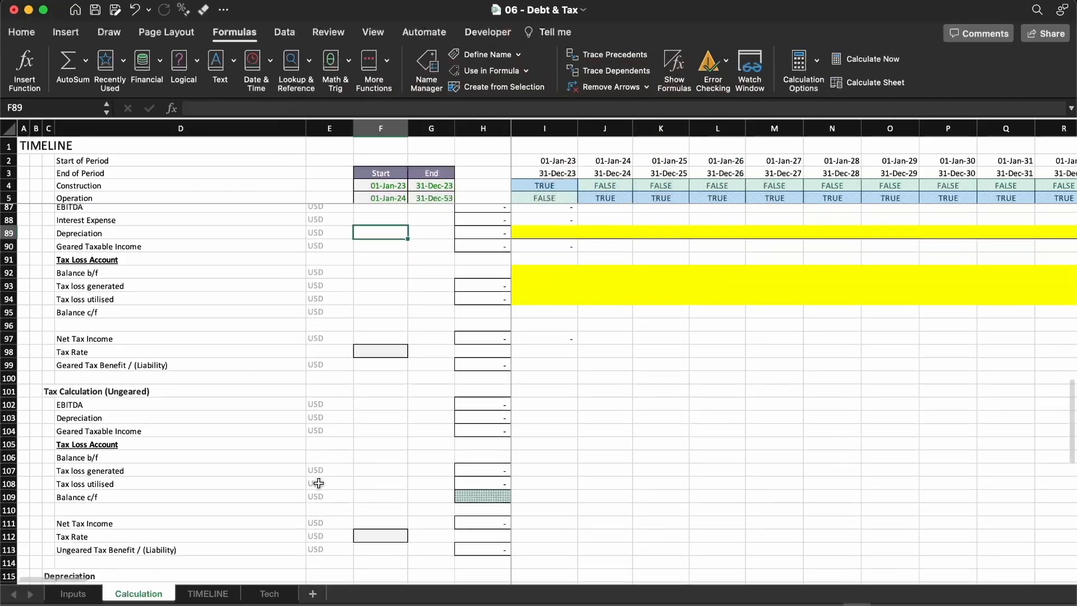
{"action": "scroll", "coordinate": [318, 483], "scroll_direction": "down", "scroll_amount": 3}
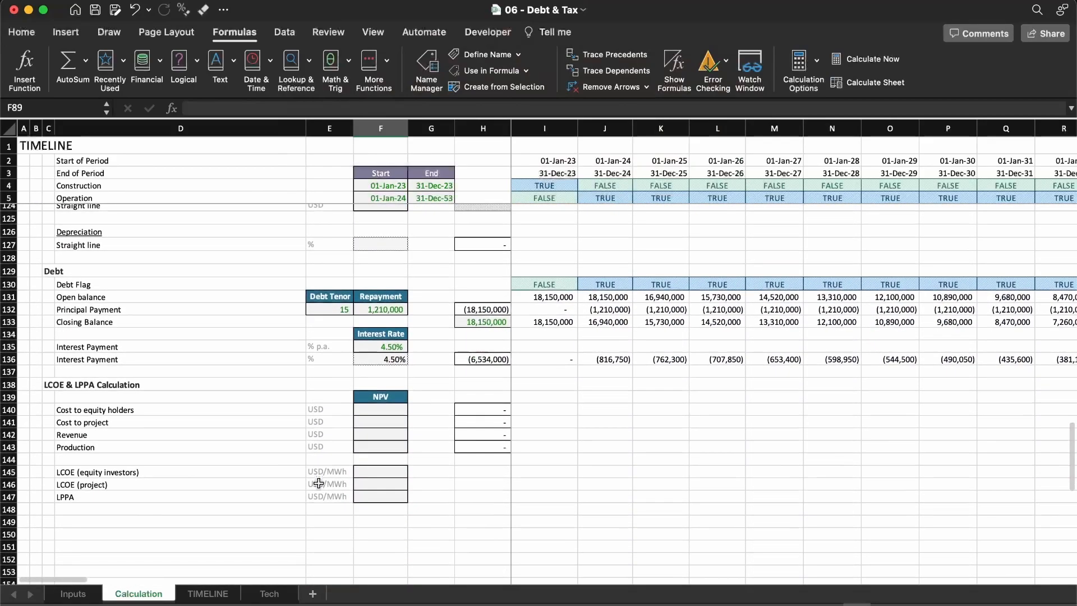
{"action": "scroll", "coordinate": [318, 483], "scroll_direction": "up", "scroll_amount": 5}
{"action": "scroll", "coordinate": [318, 483], "scroll_direction": "up", "scroll_amount": 3}
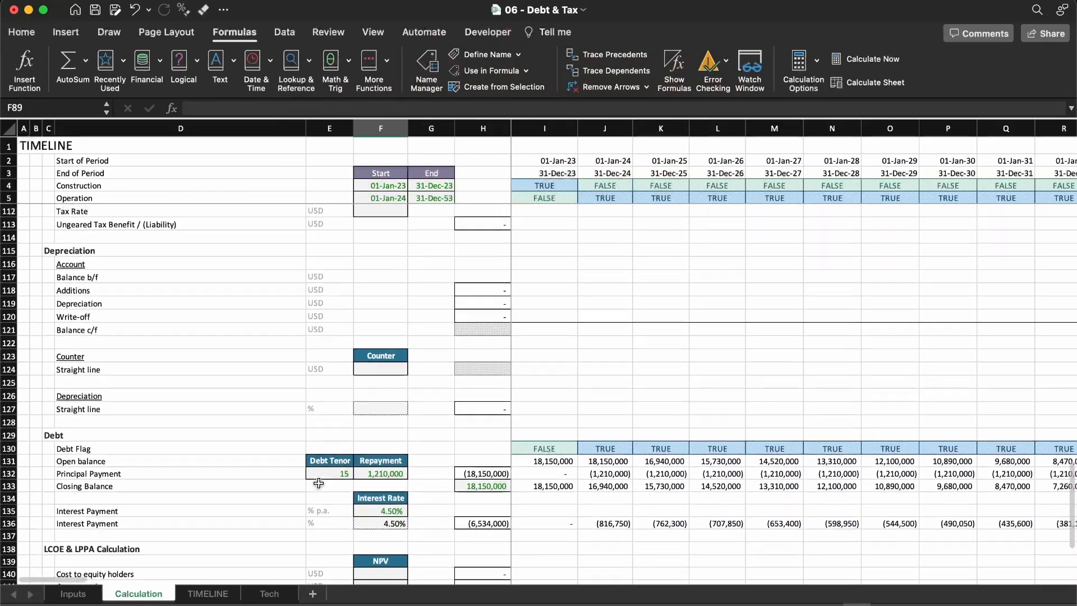
{"action": "scroll", "coordinate": [379, 394], "scroll_direction": "up", "scroll_amount": 3}
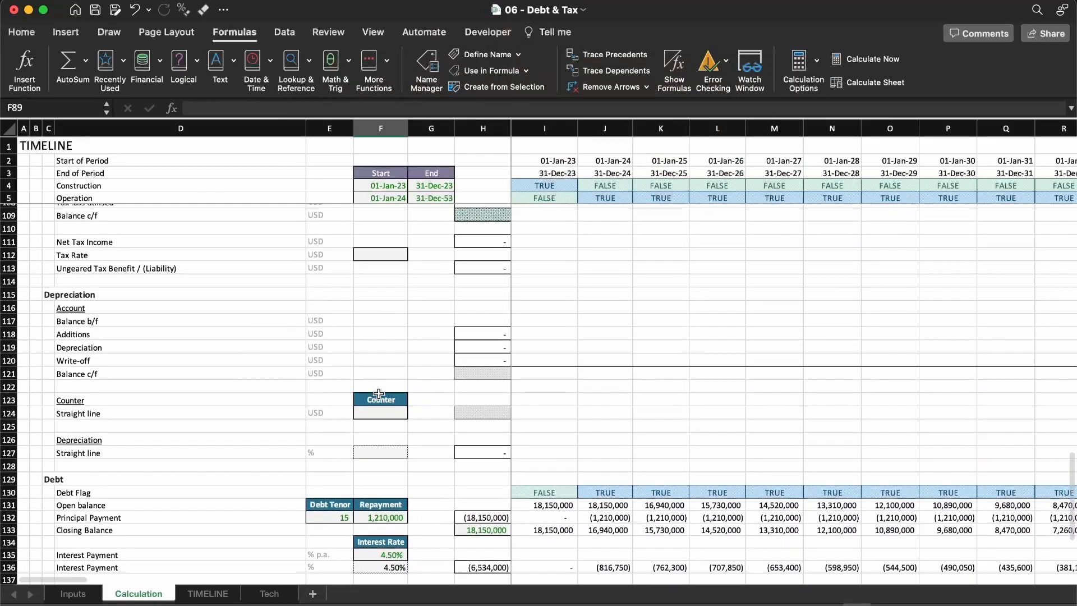
{"action": "left_click", "coordinate": [380, 302]}
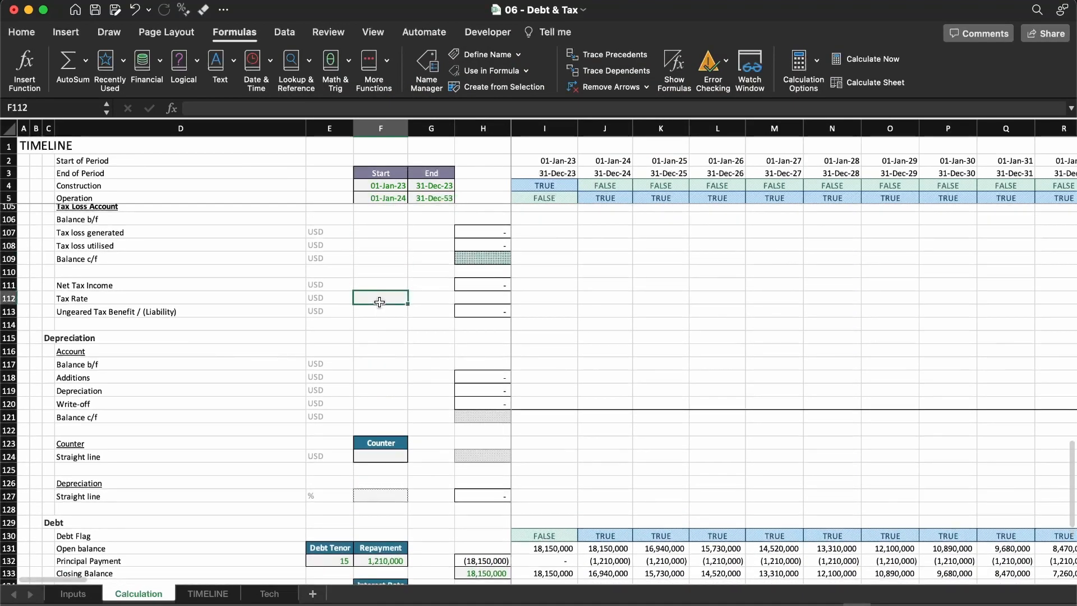
{"action": "type", "text": "=tax_rate"}
{"action": "key", "text": "Return"}
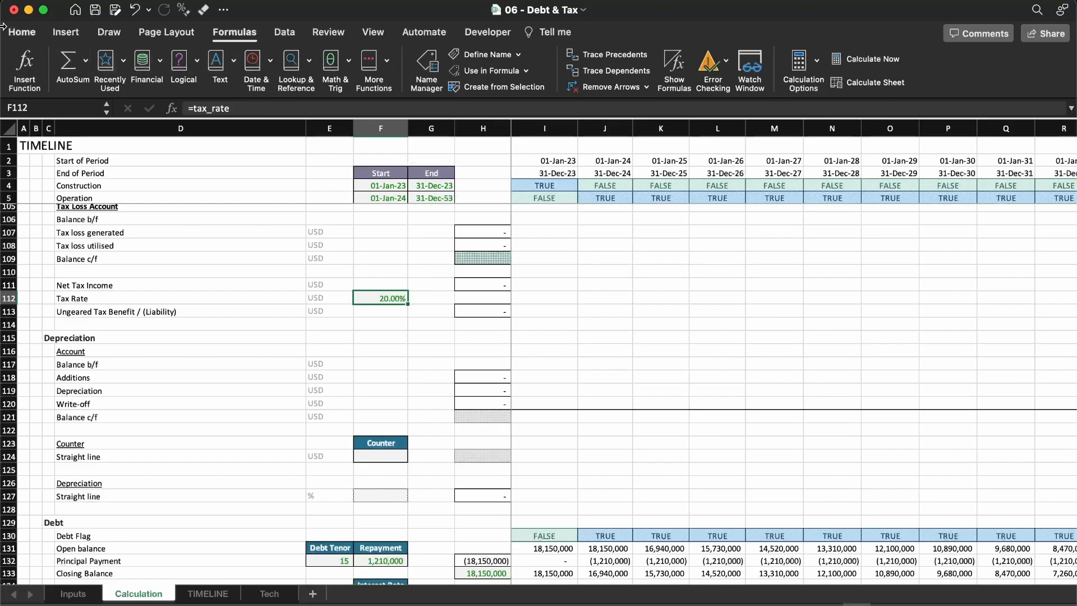
Check the cell style applied to the ungeared Tax Rate cell F112
{"action": "left_click", "coordinate": [22, 32]}
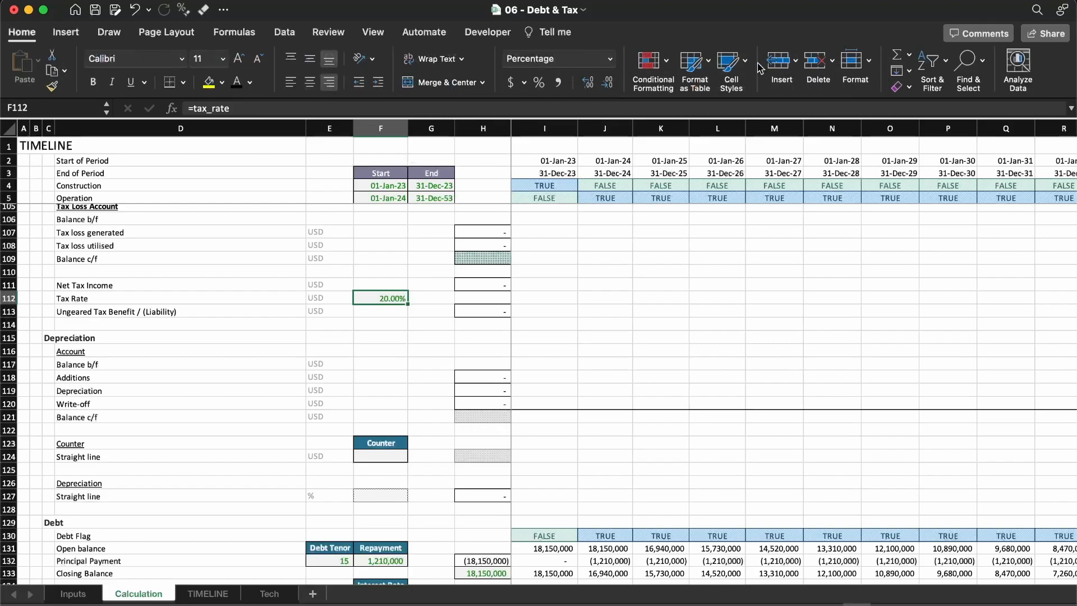
{"action": "left_click", "coordinate": [729, 62]}
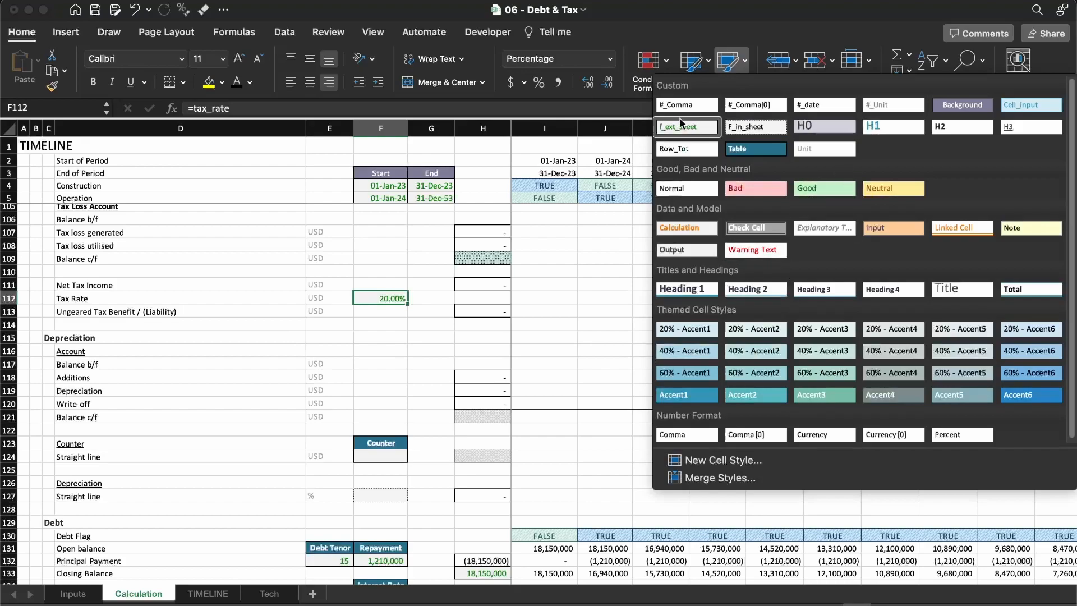
{"action": "key", "text": "Escape"}
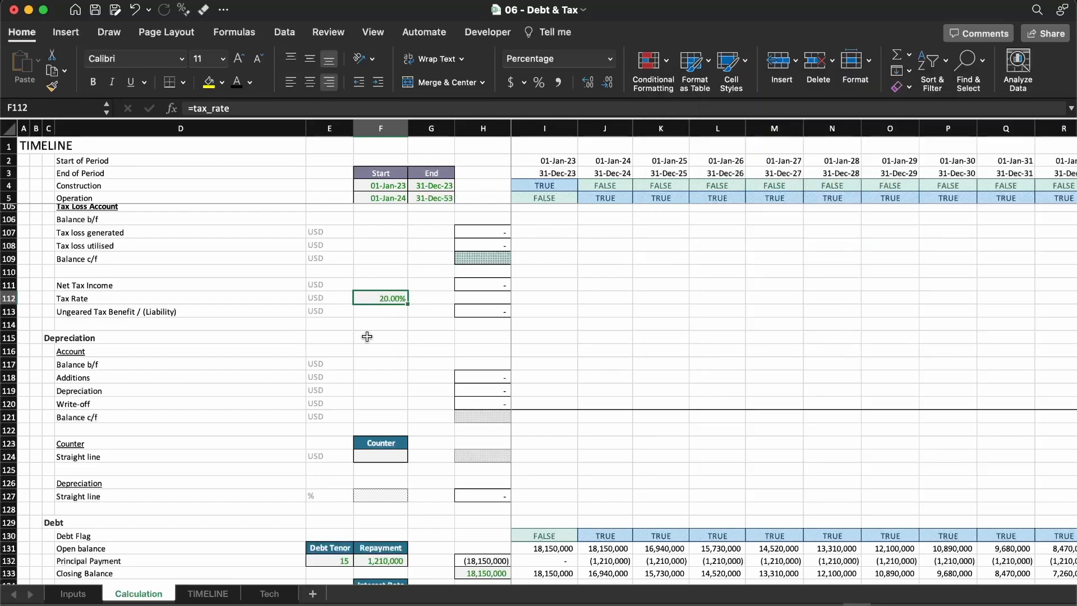
Link the geared tax calculation's Tax Rate in F98 to the named input with =tax_rate
{"action": "key", "text": "Left"}
{"action": "key", "text": "Right"}
{"action": "key", "text": "Right"}
{"action": "key", "text": "Right"}
{"action": "key", "text": "Up"}
{"action": "scroll", "coordinate": [366, 335], "scroll_direction": "up", "scroll_amount": 5}
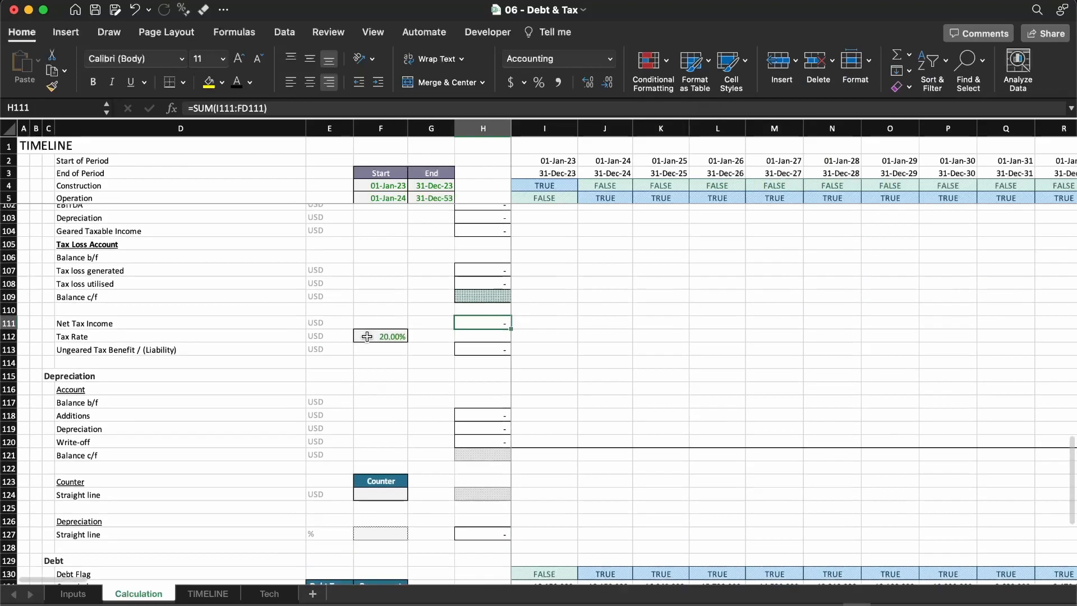
{"action": "scroll", "coordinate": [381, 394], "scroll_direction": "up", "scroll_amount": 7}
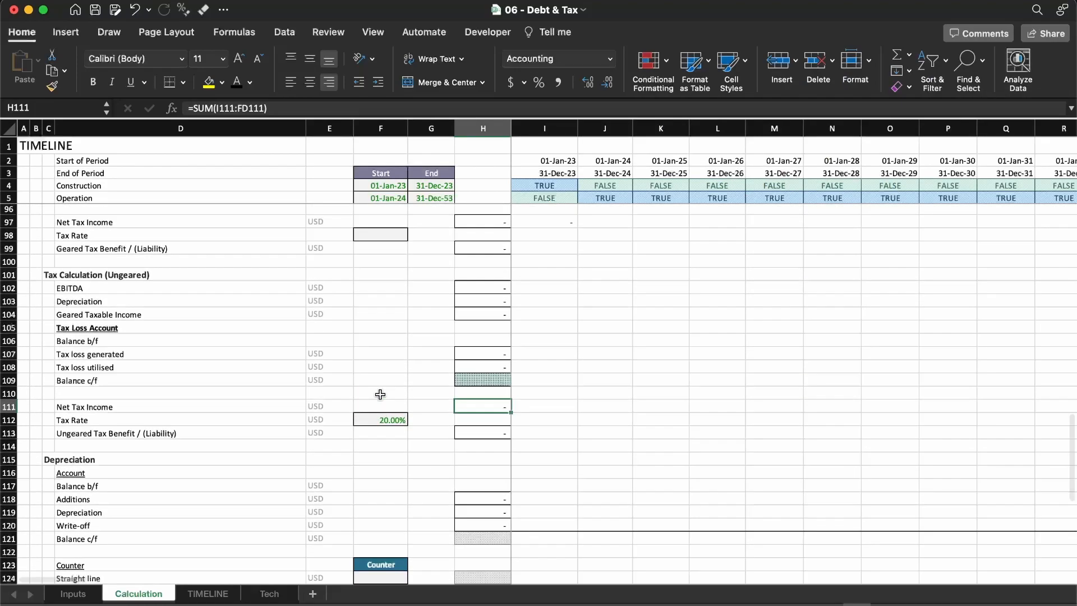
{"action": "left_click", "coordinate": [380, 366]}
{"action": "type", "text": "=tax"}
{"action": "key", "text": "Return"}
{"action": "double_click", "coordinate": [380, 365]}
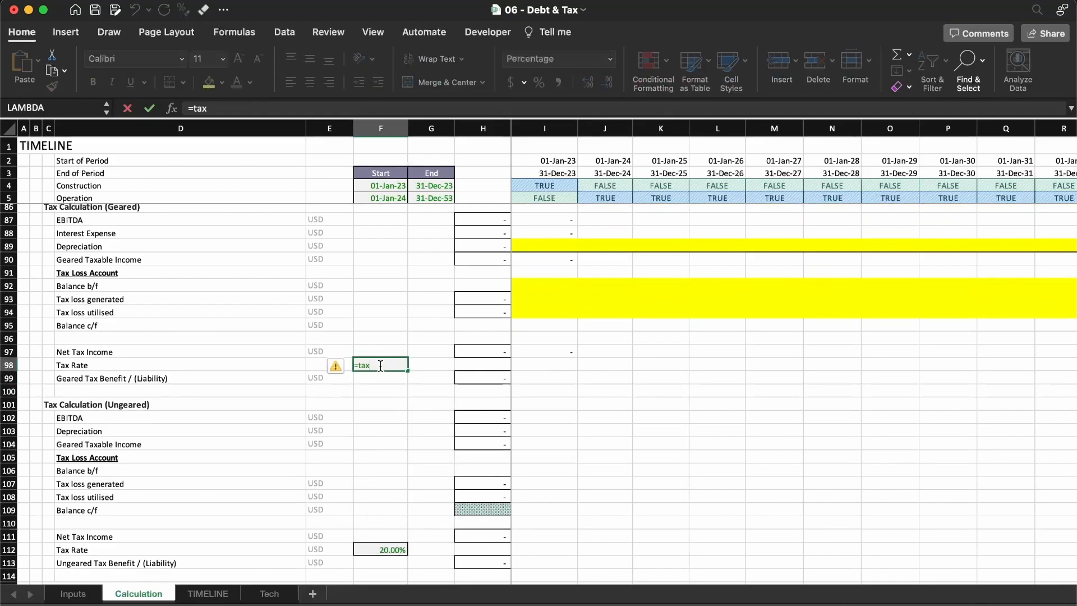
{"action": "type", "text": "_rate"}
{"action": "key", "text": "Return"}
{"action": "key", "text": "Up"}
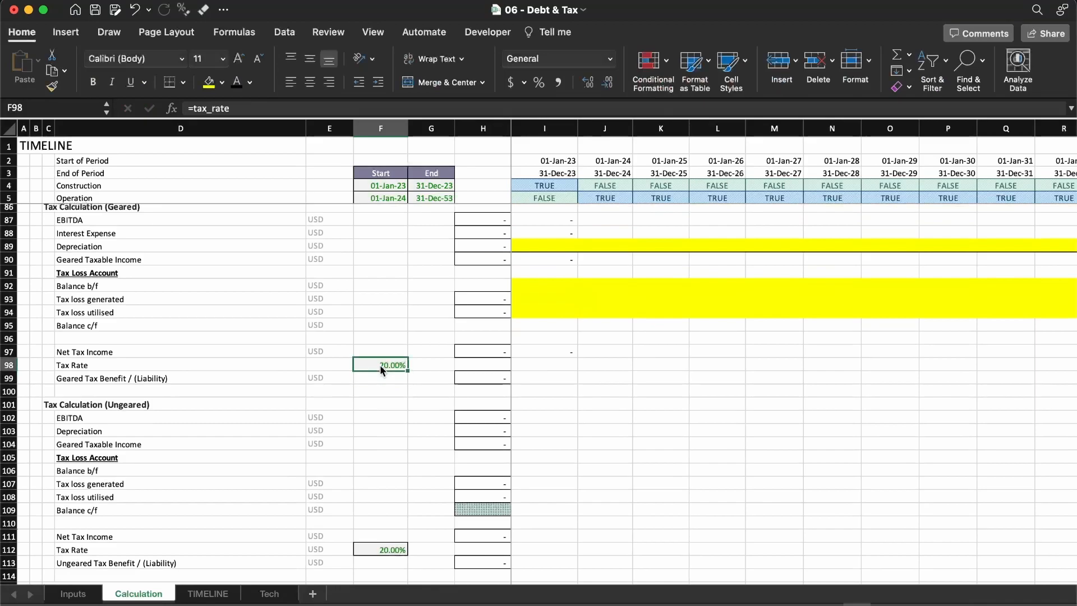
Fill the geared Net Tax Income formula from I97 across the whole timeline of row 97
{"action": "key", "text": "Right"}
{"action": "key", "text": "Right"}
{"action": "key", "text": "Right"}
{"action": "key", "text": "Up"}
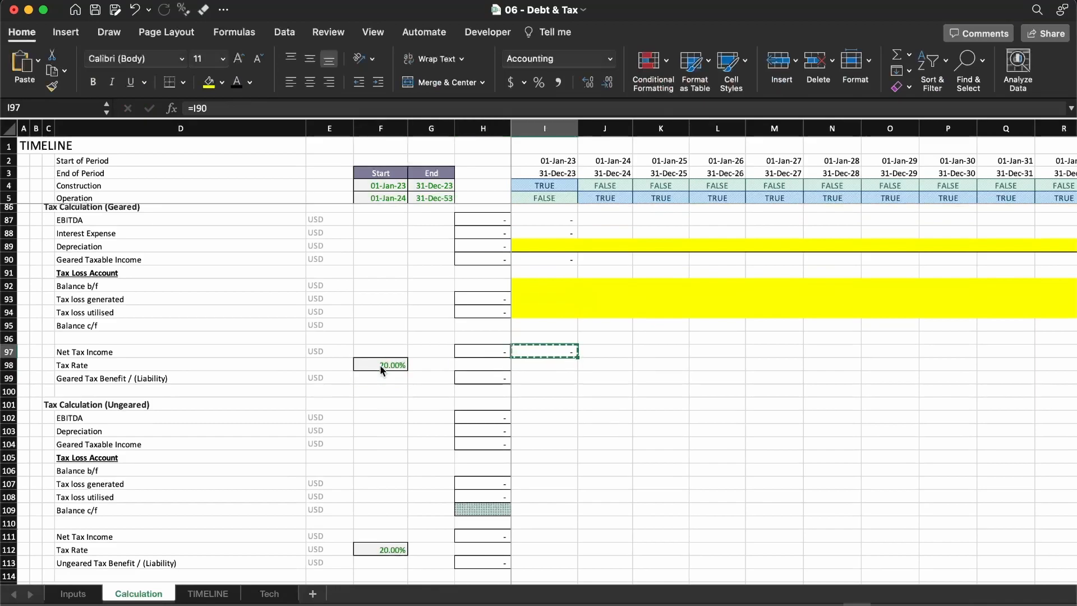
{"action": "key", "text": "super+shift+Right"}
{"action": "key", "text": "super+r"}
{"action": "key", "text": "Left"}
{"action": "key", "text": "Right"}
{"action": "key", "text": "Right"}
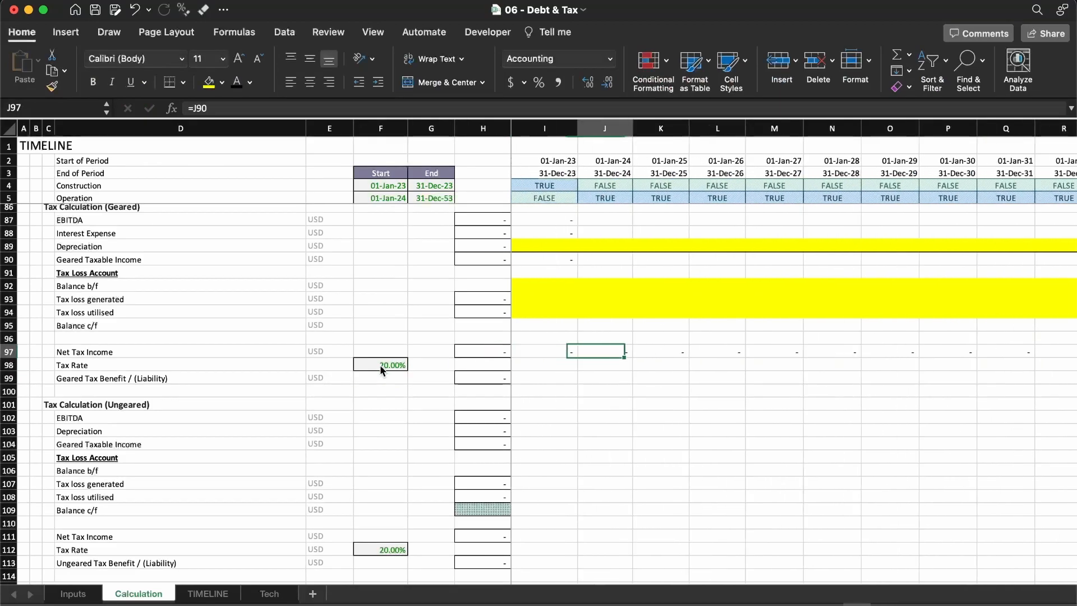
Fill the geared EBITDA and Interest Expense formulas from I87:I88 across the whole timeline
{"action": "scroll", "coordinate": [379, 365], "scroll_direction": "up", "scroll_amount": 4}
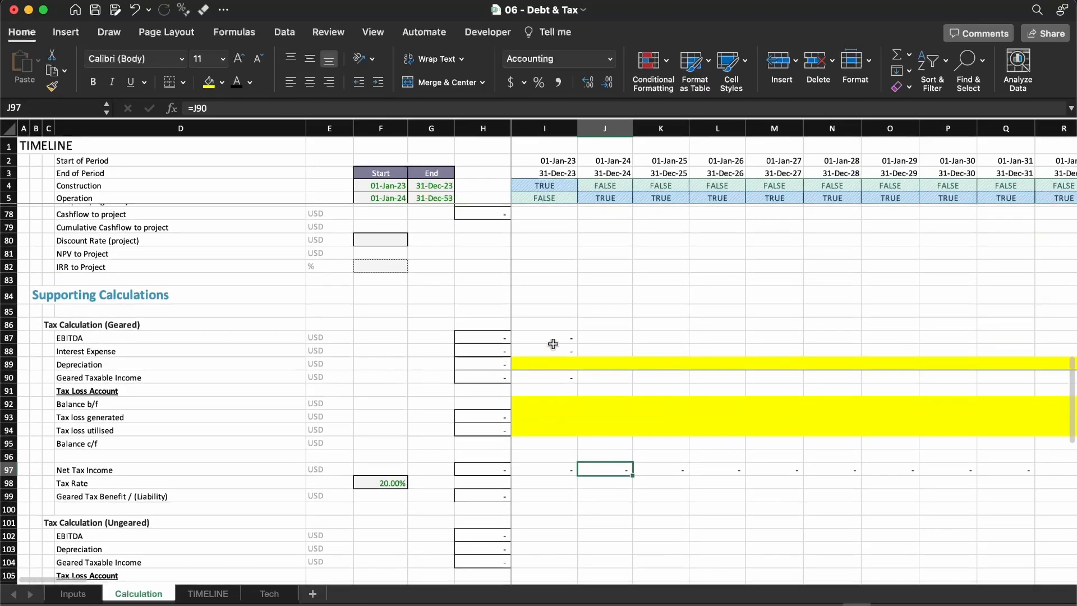
{"action": "left_click", "coordinate": [552, 339]}
{"action": "key", "text": "shift+Down"}
{"action": "key", "text": "super+shift+Right"}
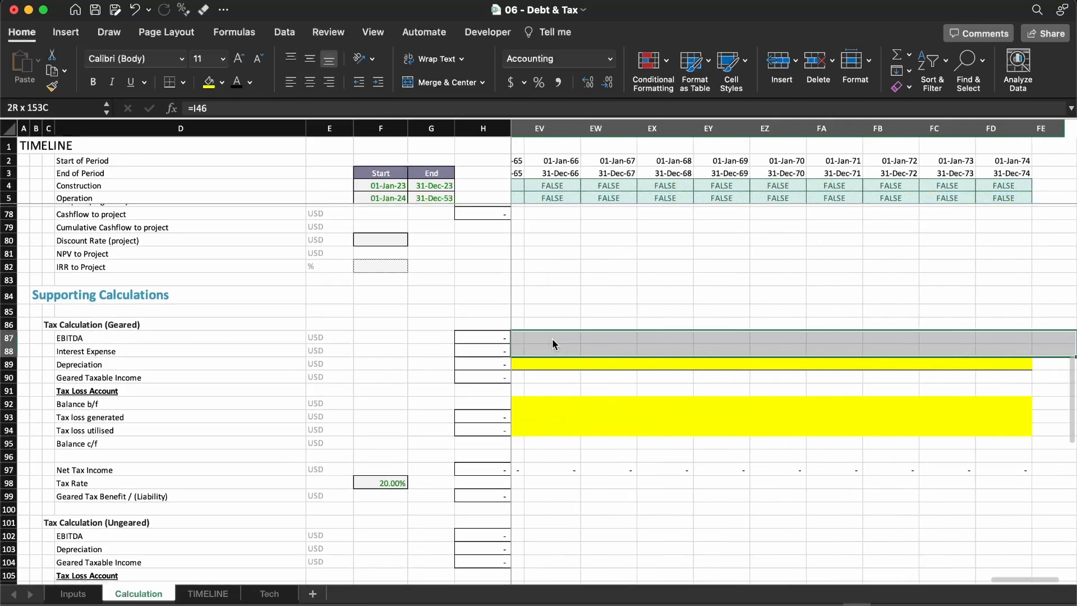
{"action": "key", "text": "super+r"}
{"action": "key", "text": "Left"}
{"action": "key", "text": "Right"}
Try to fill the Geared Taxable Income formula, with its formatting, from I90 across to column FD
{"action": "key", "text": "Down"}
{"action": "key", "text": "Down"}
{"action": "key", "text": "Down"}
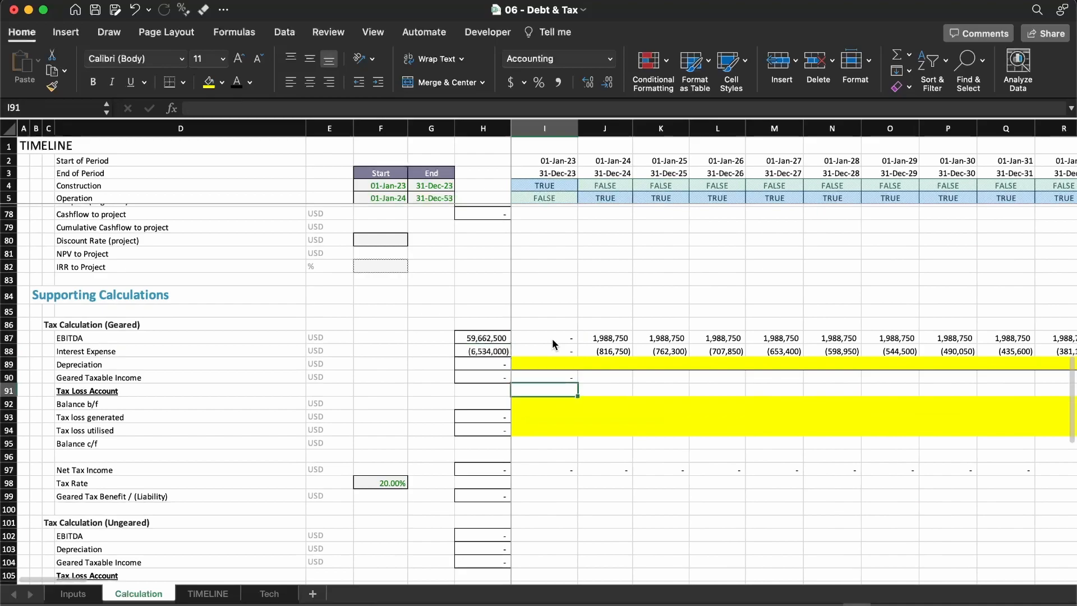
{"action": "key", "text": "super+shift+Right"}
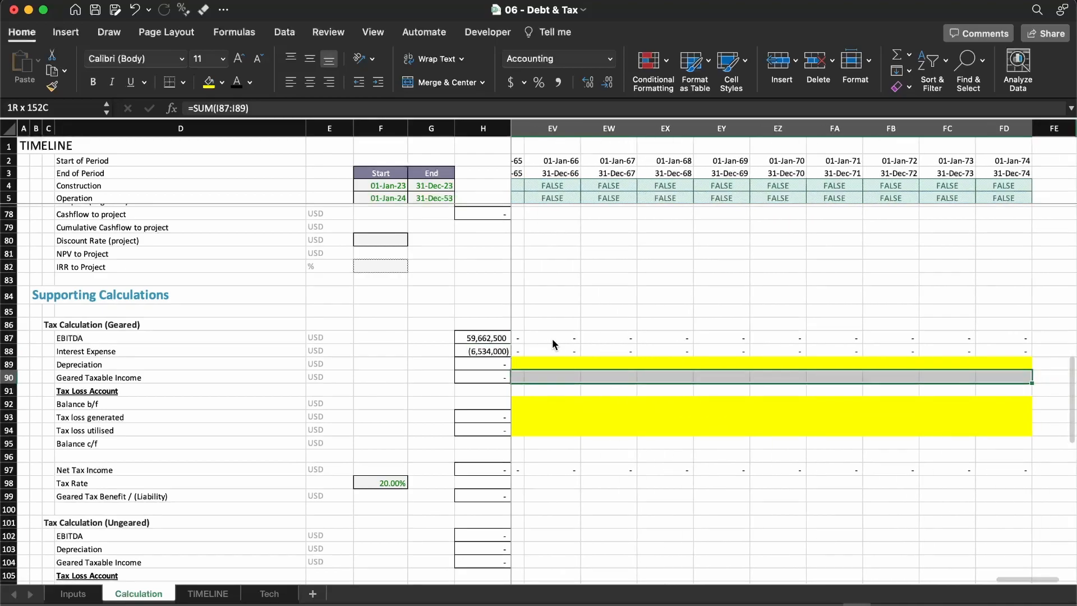
{"action": "key", "text": "super+r"}
{"action": "key", "text": "Left"}
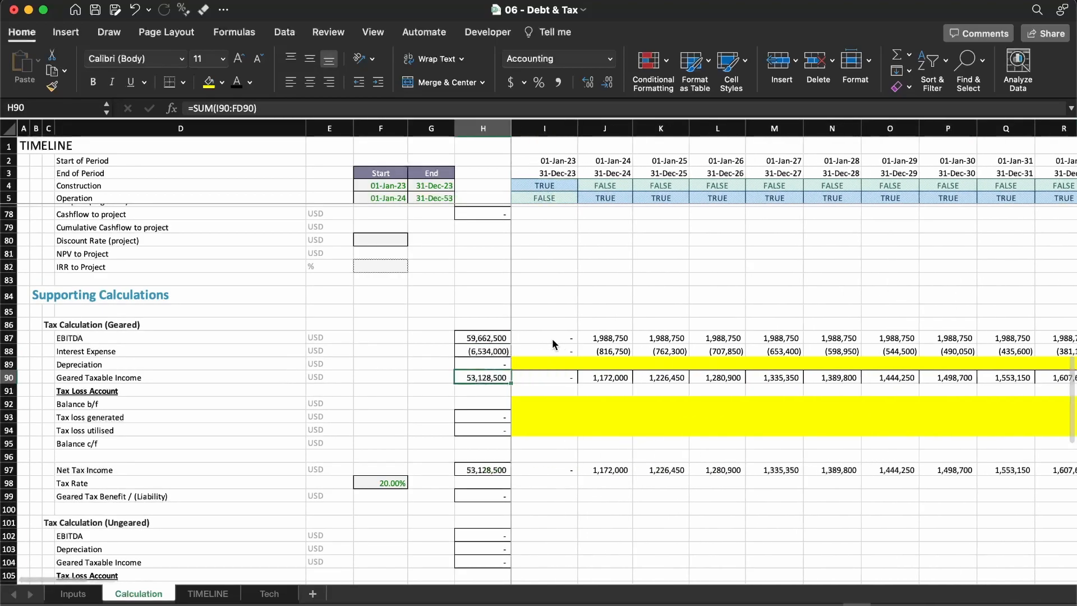
Review the geared EBITDA, Interest Expense and Geared Taxable Income totals in column H and the formula in I90
{"action": "key", "text": "Up"}
{"action": "key", "text": "Up"}
{"action": "key", "text": "Up"}
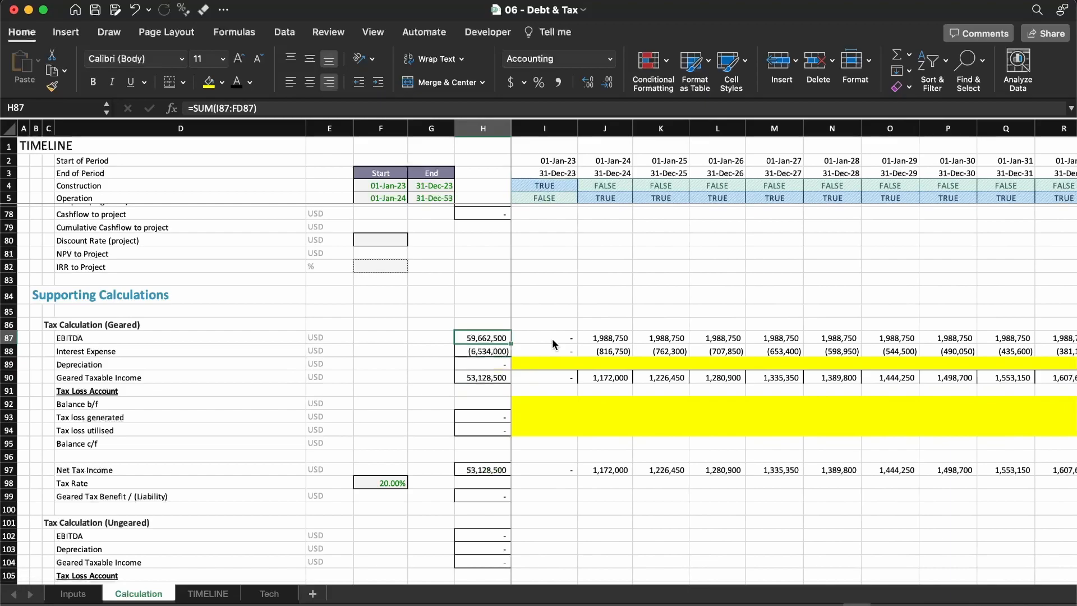
{"action": "key", "text": "Down"}
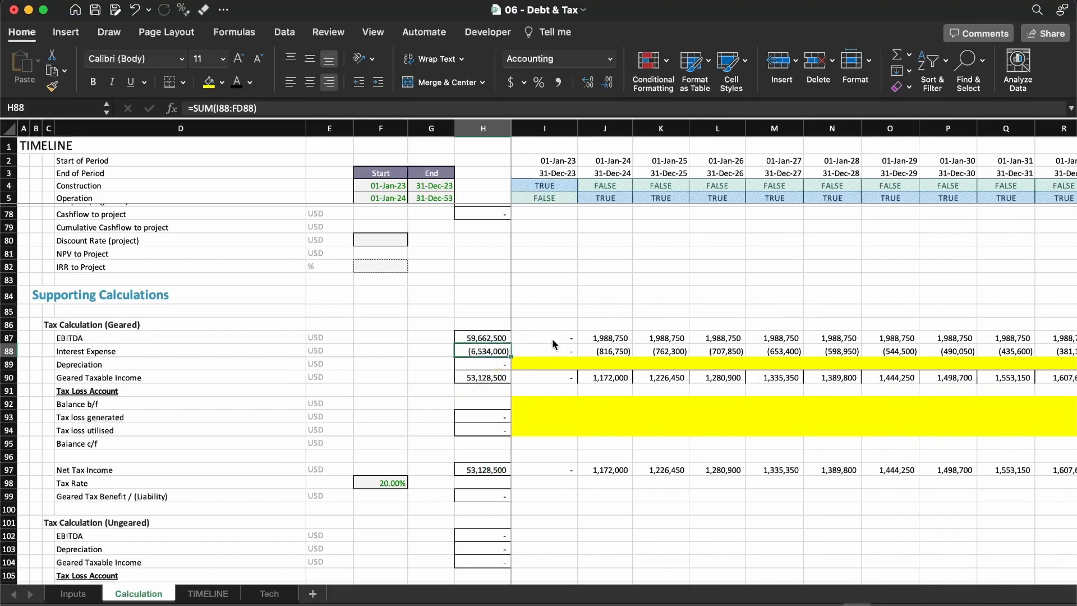
{"action": "key", "text": "Down"}
{"action": "key", "text": "Down"}
{"action": "key", "text": "Right"}
{"action": "key", "text": "Left"}
{"action": "key", "text": "Right"}
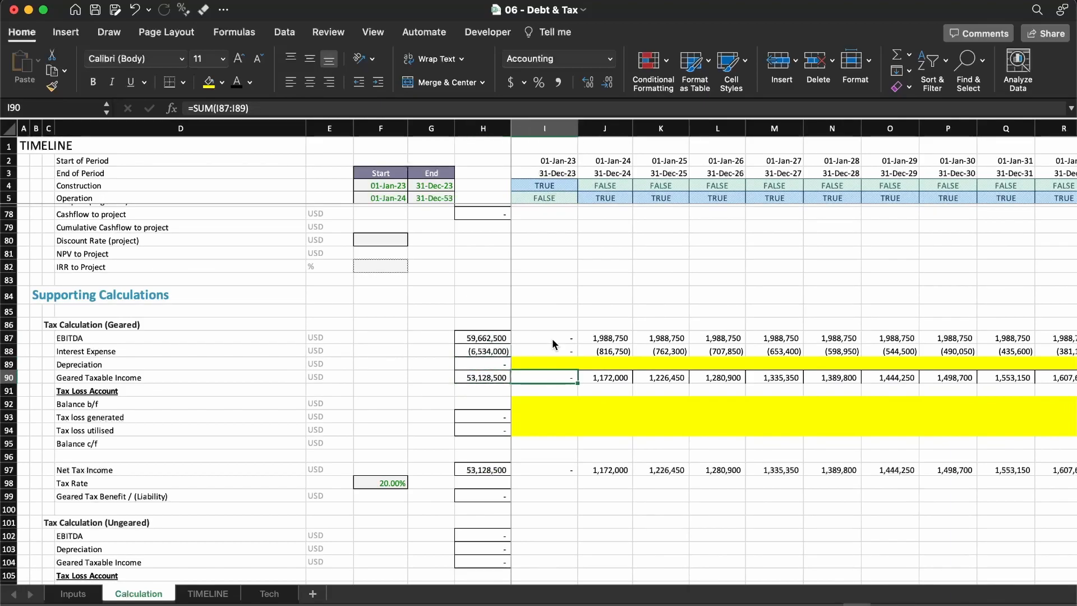
Undo the fill of row 90 and paste only the formula of I90 across the timeline to column FD
{"action": "key", "text": "super+z"}
{"action": "key", "text": "Left"}
{"action": "key", "text": "Right"}
{"action": "key", "text": "super+shift+Right"}
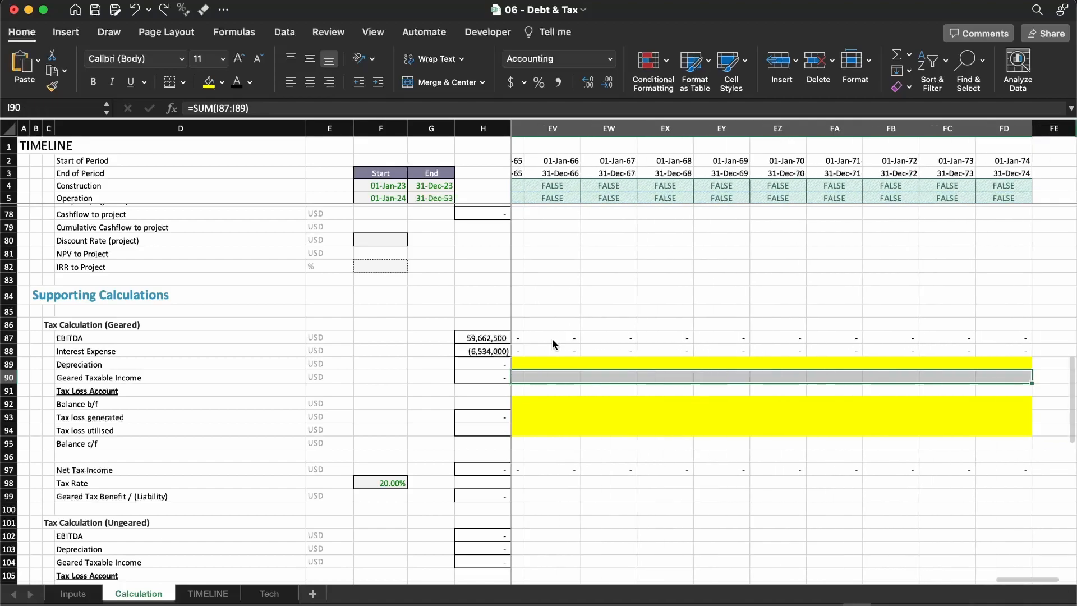
{"action": "key", "text": "ctrl+super+v"}
{"action": "key", "text": "f"}
{"action": "key", "text": "Return"}
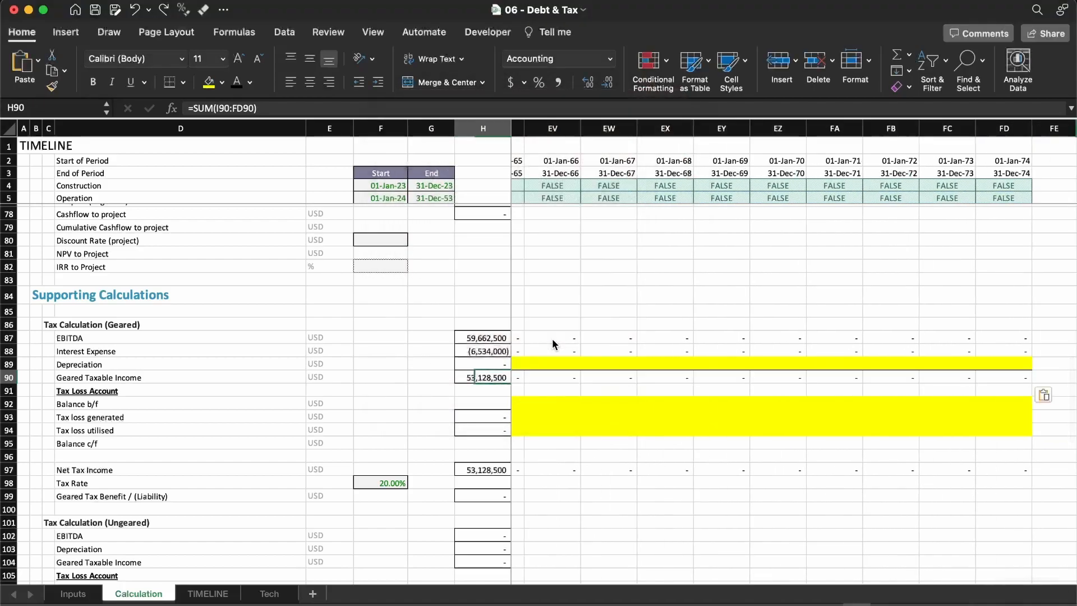
{"action": "key", "text": "Escape"}
Check the Geared Taxable Income formulas in row 90 and the Net Tax Income formula in I97
{"action": "key", "text": "Right"}
{"action": "key", "text": "Right"}
{"action": "key", "text": "Right"}
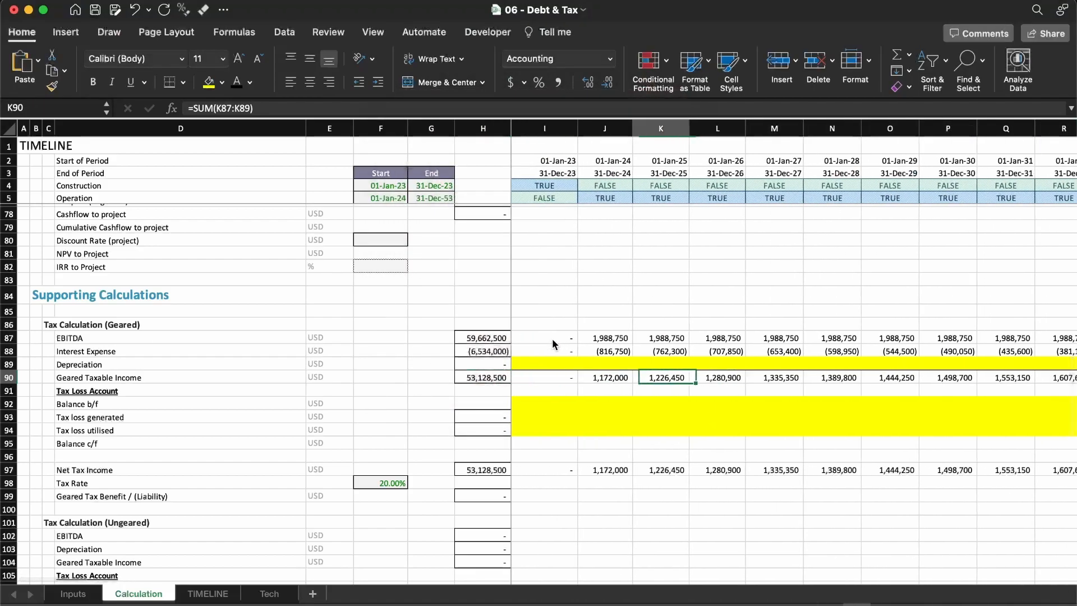
{"action": "key", "text": "Left"}
{"action": "key", "text": "Left"}
{"action": "key", "text": "Left"}
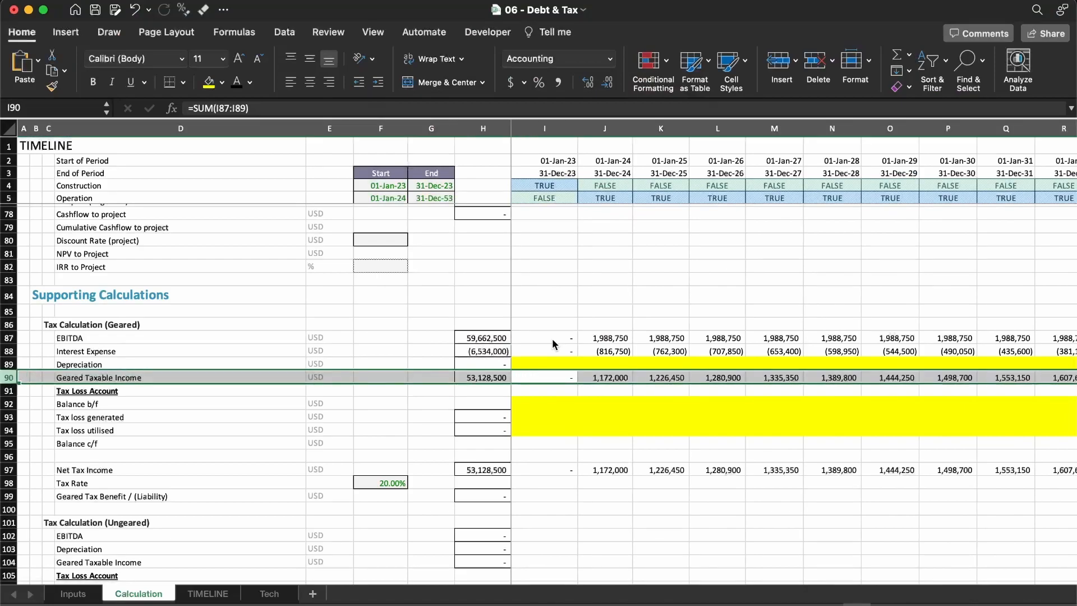
{"action": "key", "text": "Down"}
{"action": "key", "text": "Down"}
{"action": "key", "text": "Down"}
{"action": "key", "text": "Down"}
{"action": "key", "text": "Down"}
{"action": "key", "text": "Down"}
{"action": "key", "text": "Down"}
{"action": "key", "text": "F2"}
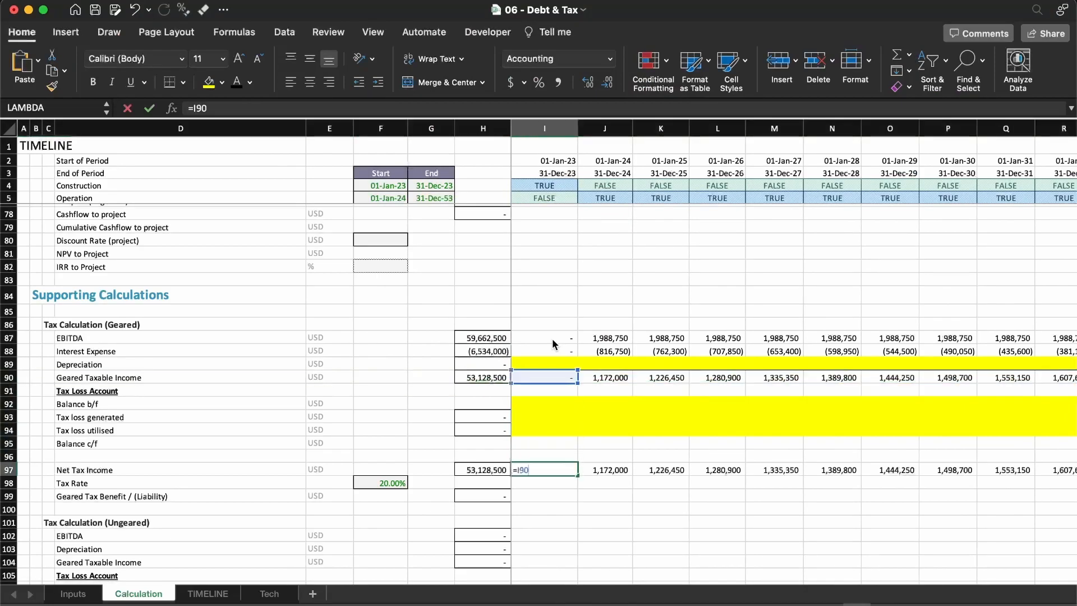
{"action": "key", "text": "Escape"}
{"action": "key", "text": "Down"}
{"action": "key", "text": "Down"}
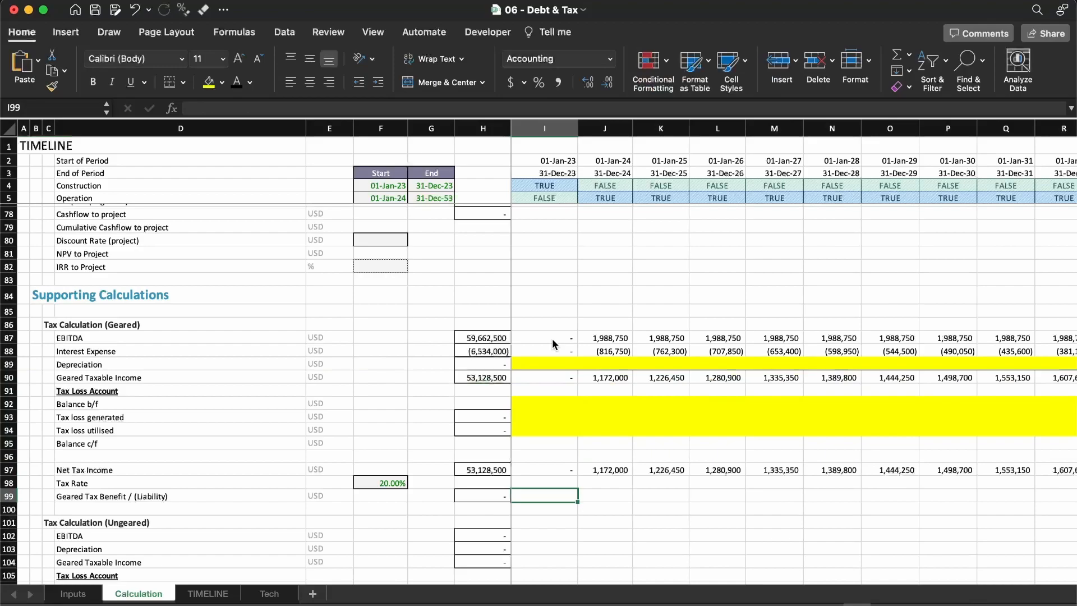
{"action": "key", "text": "Up"}
{"action": "key", "text": "Up"}
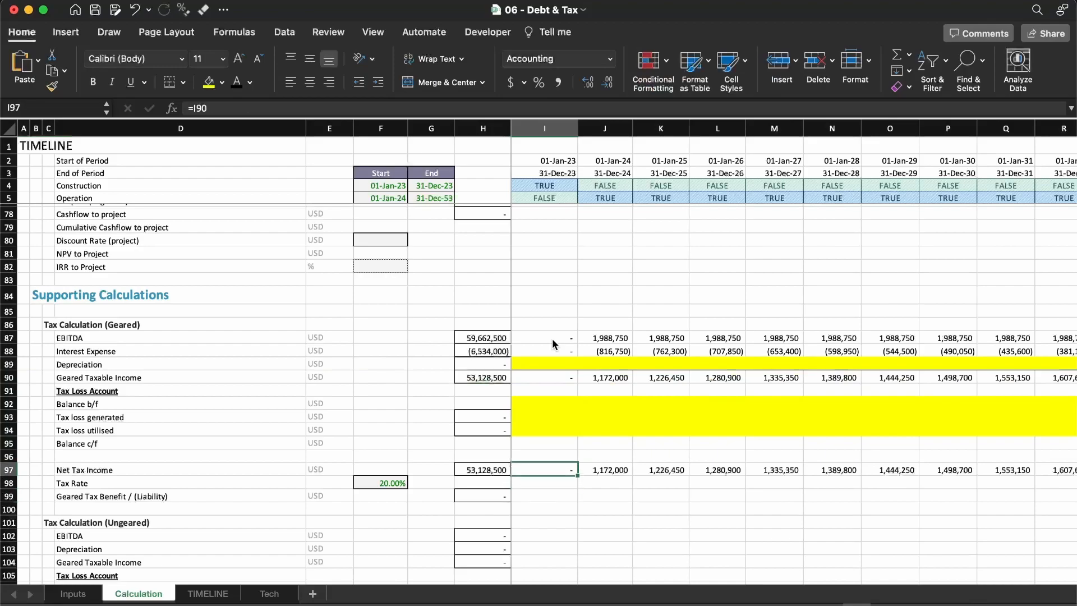
Examine the yearly Net Tax Income values of the geared calculation in row 97
{"action": "key", "text": "shift+Right"}
{"action": "key", "text": "shift+Right"}
{"action": "key", "text": "shift+Right"}
{"action": "key", "text": "shift+Right"}
{"action": "key", "text": "shift+Right"}
{"action": "key", "text": "shift+Right"}
{"action": "key", "text": "shift+Right"}
{"action": "key", "text": "Left"}
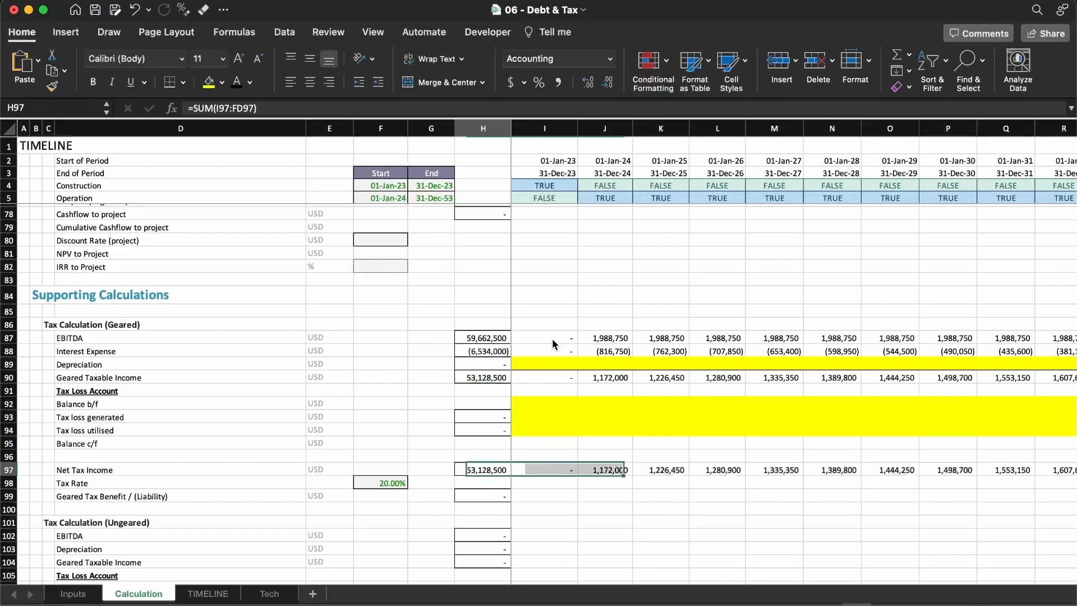
{"action": "key", "text": "Right"}
{"action": "key", "text": "Right"}
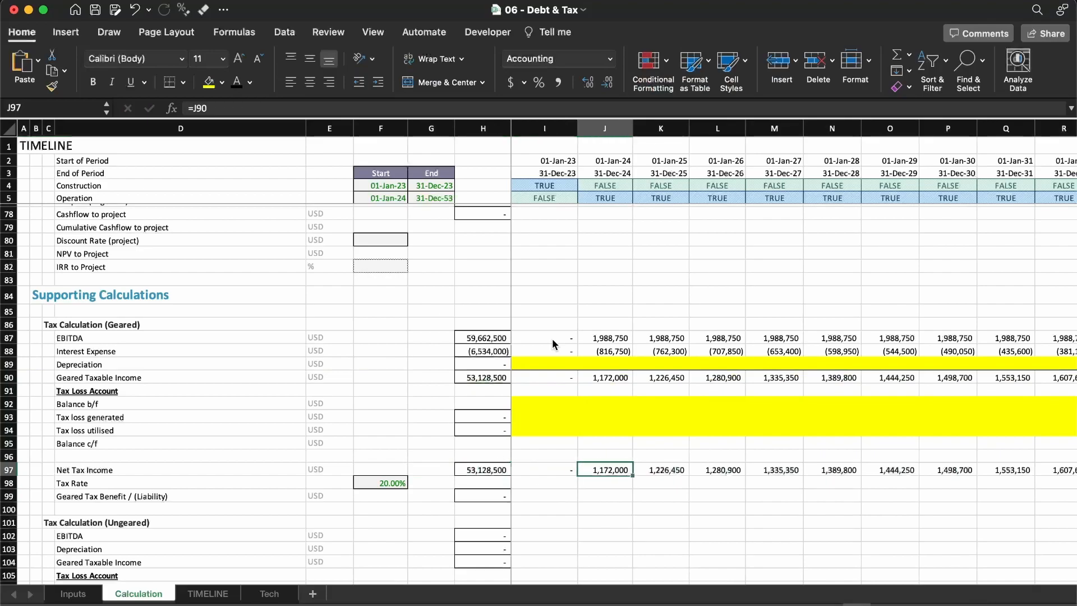
{"action": "key", "text": "shift+Right"}
{"action": "key", "text": "shift+Right"}
{"action": "key", "text": "shift+Right"}
{"action": "key", "text": "shift+Right"}
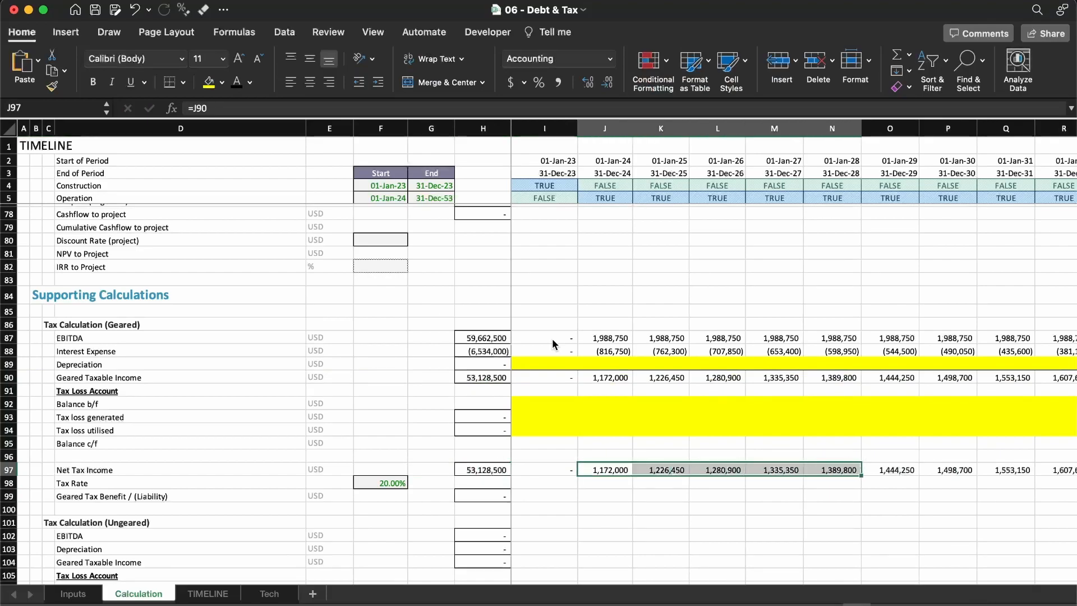
{"action": "key", "text": "Left"}
{"action": "key", "text": "Left"}
{"action": "key", "text": "Right"}
Calculate the Geared Tax Benefit / (Liability) in I99 with the formula =I$97*$F98
{"action": "key", "text": "Down"}
{"action": "key", "text": "Down"}
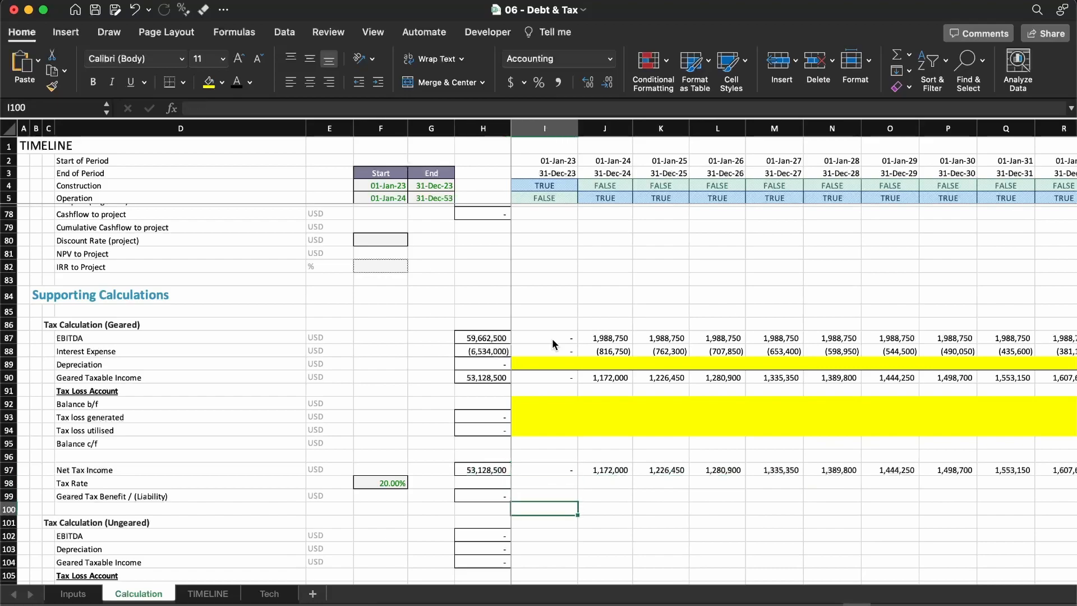
{"action": "type", "text": "="}
{"action": "key", "text": "Up"}
{"action": "key", "text": "Up"}
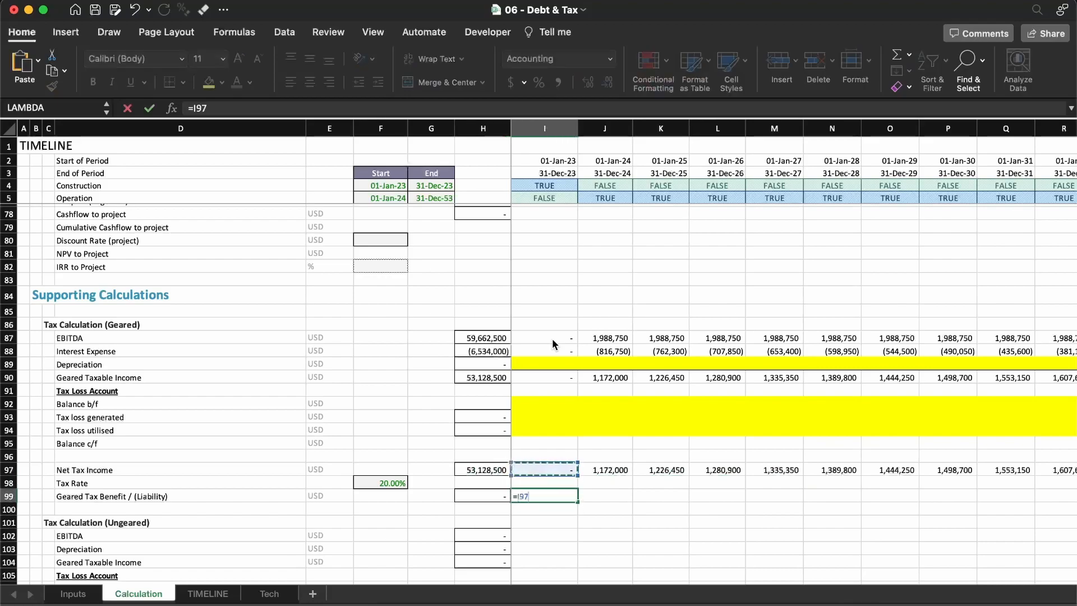
{"action": "key", "text": "F4"}
{"action": "key", "text": "F4"}
{"action": "type", "text": "*"}
{"action": "key", "text": "Up"}
{"action": "key", "text": "Left"}
{"action": "key", "text": "Left"}
{"action": "key", "text": "Left"}
{"action": "key", "text": "F4"}
{"action": "key", "text": "F4"}
{"action": "key", "text": "F4"}
{"action": "key", "text": "Return"}
Copy the Geared Tax Benefit / (Liability) formula from I99 across the timeline to column FD
{"action": "key", "text": "Up"}
{"action": "key", "text": "ctrl+c"}
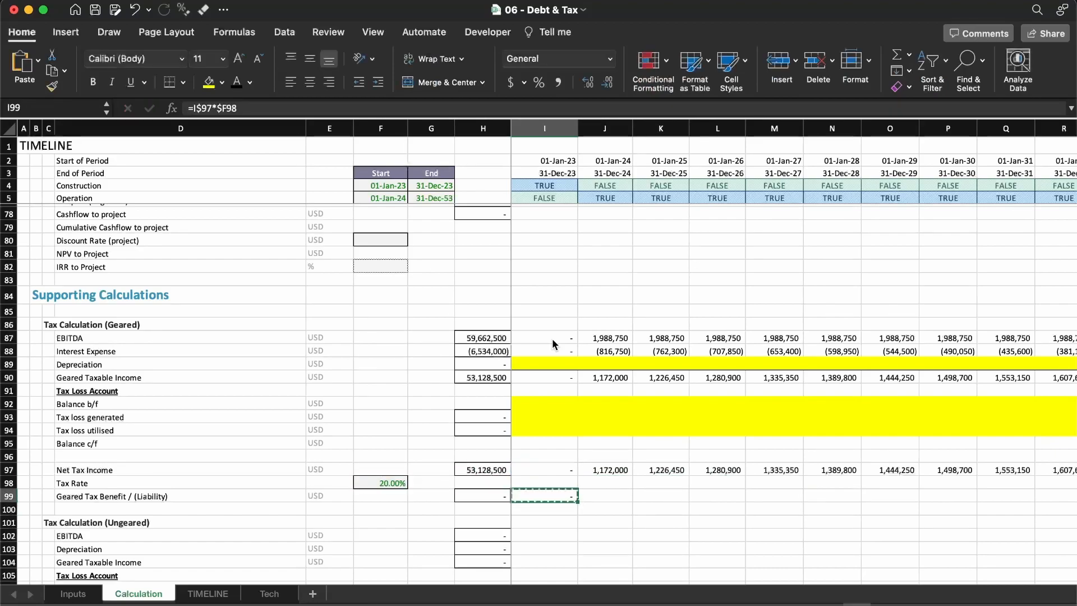
{"action": "key", "text": "shift+Right"}
{"action": "key", "text": "ctrl+shift+Right"}
{"action": "key", "text": "shift+Left"}
{"action": "key", "text": "Return"}
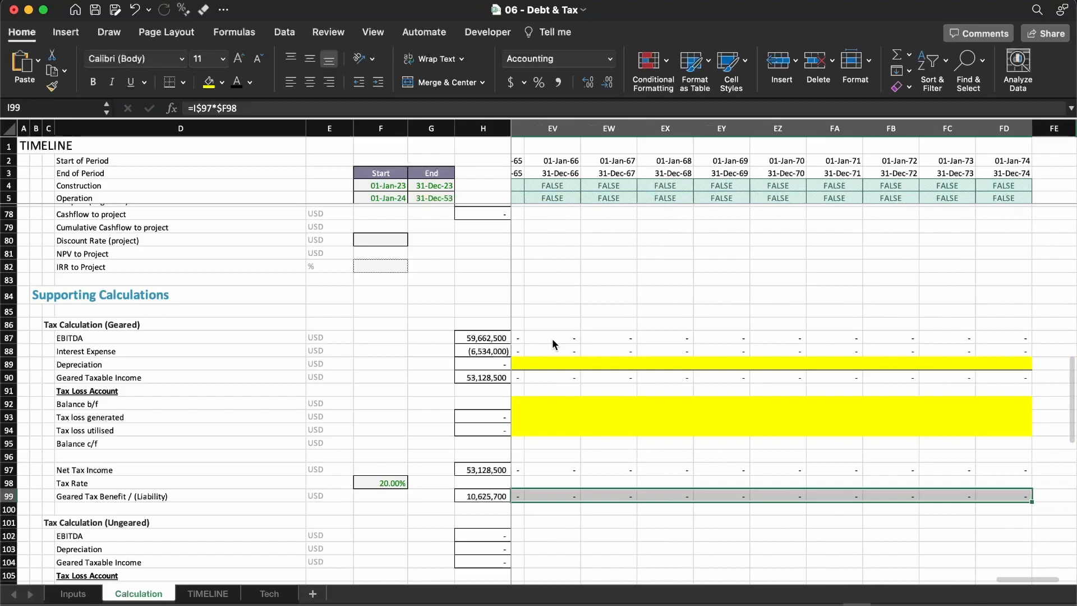
{"action": "key", "text": "Home"}
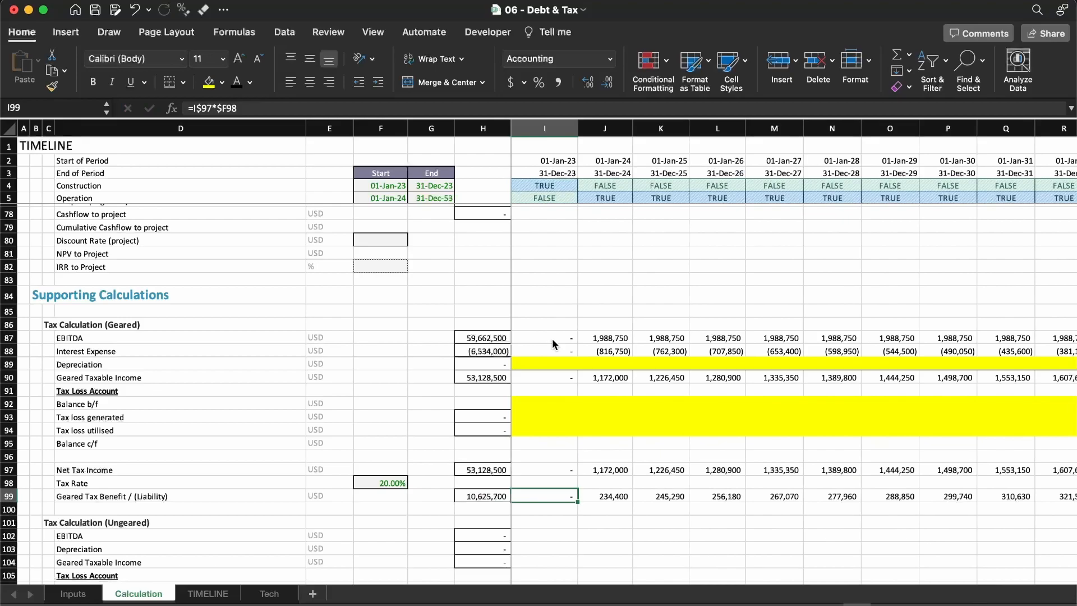
Reverse the sign of the Geared Tax Benefit / (Liability) in I99 by changing its formula to =I$97*$F98*-1
{"action": "key", "text": "F2"}
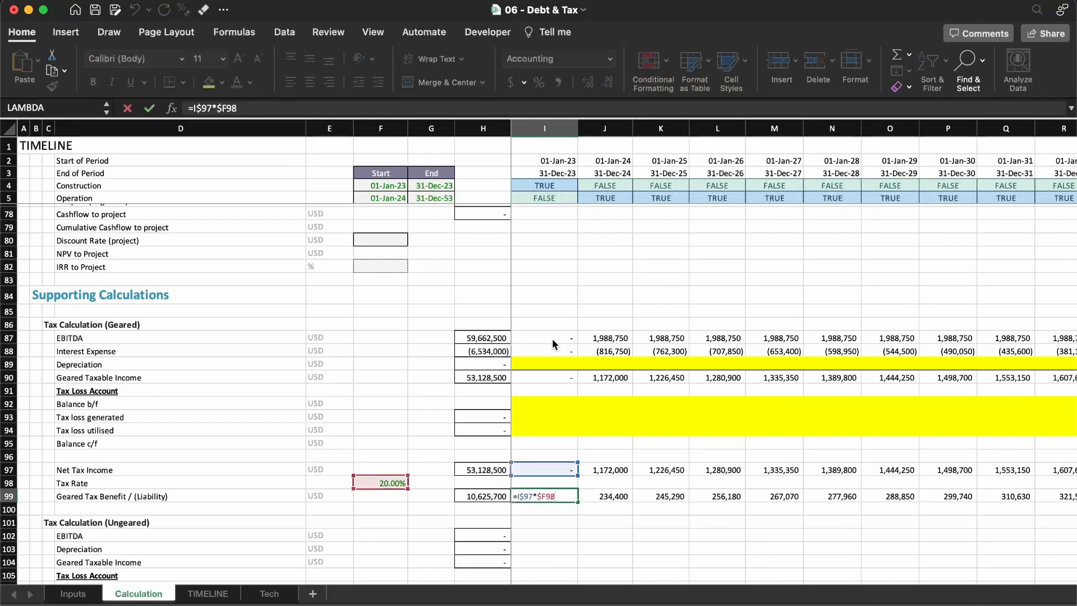
{"action": "type", "text": "*-1"}
{"action": "key", "text": "Return"}
Copy the sign-reversed formula from I99 across the rest of the Geared Tax Benefit / (Liability) row
{"action": "key", "text": "Up"}
{"action": "key", "text": "cmd+c"}
{"action": "key", "text": "shift+super+Right"}
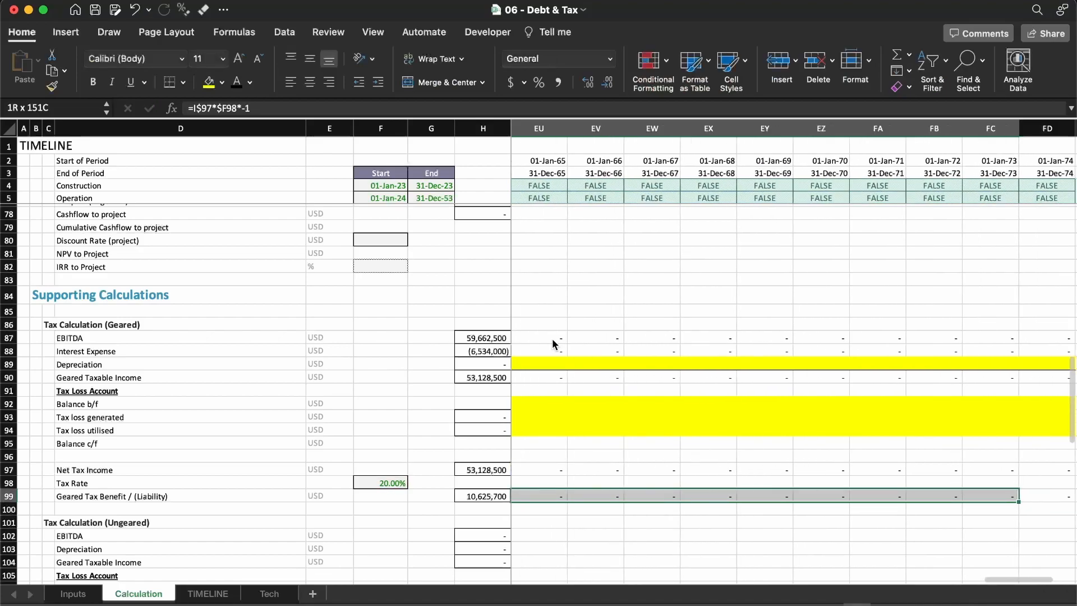
{"action": "key", "text": "Return"}
{"action": "key", "text": "Left"}
{"action": "key", "text": "Up"}
{"action": "key", "text": "Up"}
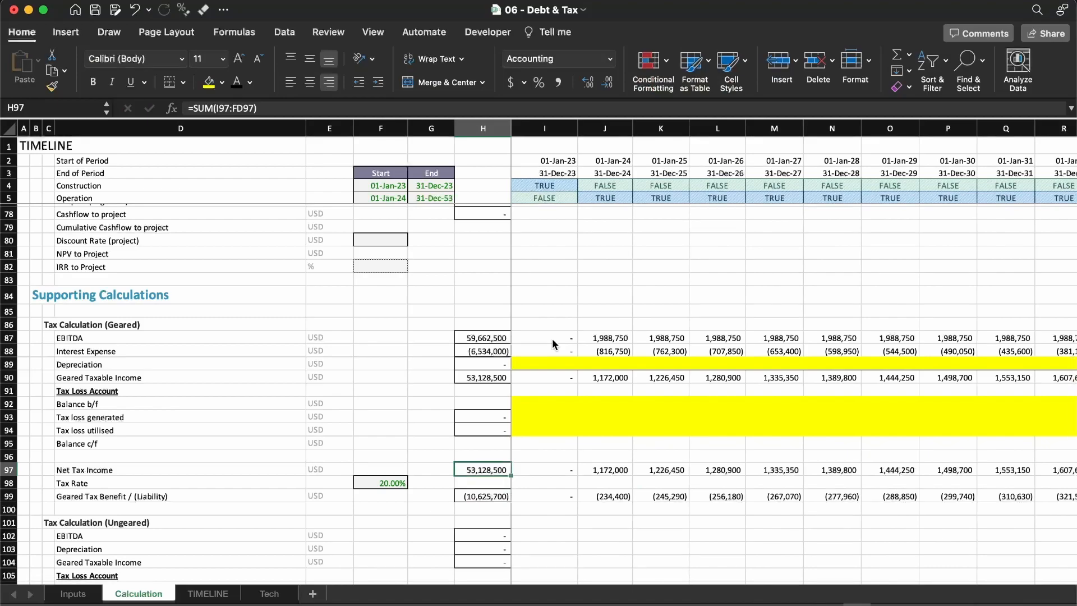
Review the Geared Tax Benefit / (Liability) row and the highlighted Depreciation row in the geared tax calculation
{"action": "key", "text": "Down"}
{"action": "key", "text": "Down"}
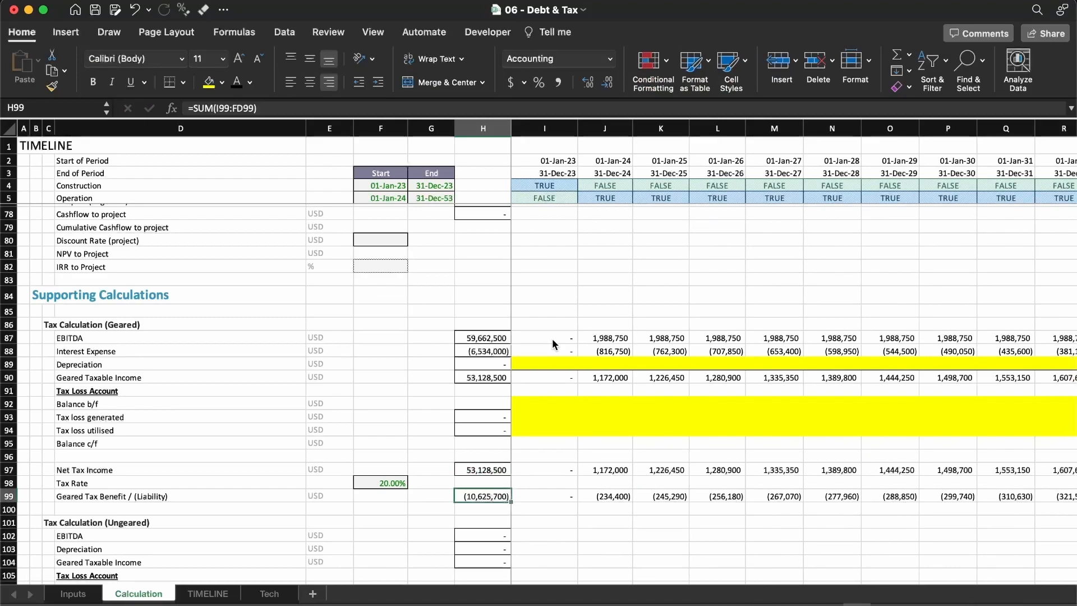
{"action": "key", "text": "Right"}
{"action": "key", "text": "Right"}
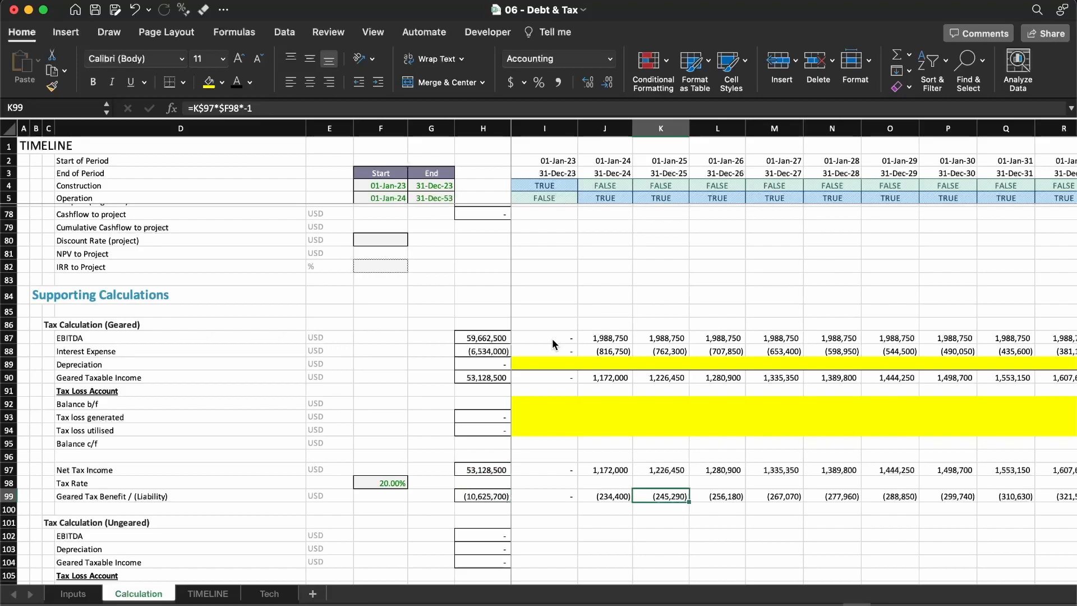
{"action": "key", "text": "Left"}
{"action": "key", "text": "Left"}
{"action": "key", "text": "Right"}
{"action": "key", "text": "Up"}
{"action": "key", "text": "Up"}
{"action": "key", "text": "Up"}
{"action": "key", "text": "Up"}
{"action": "key", "text": "Up"}
{"action": "key", "text": "Up"}
{"action": "key", "text": "Up"}
{"action": "key", "text": "Up"}
{"action": "key", "text": "Up"}
{"action": "key", "text": "Up"}
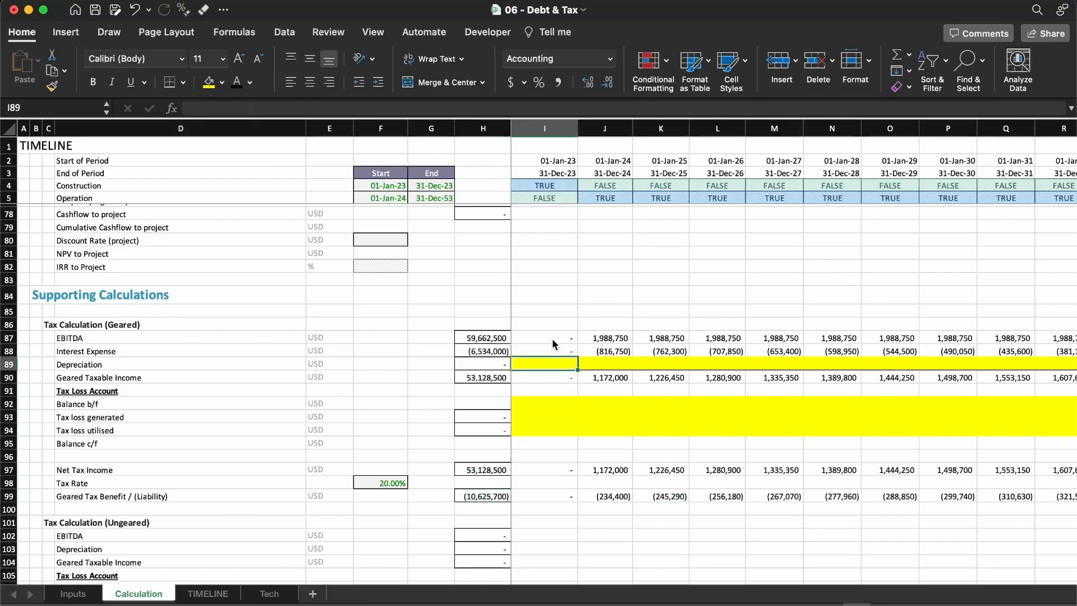
{"action": "key", "text": "shift+space"}
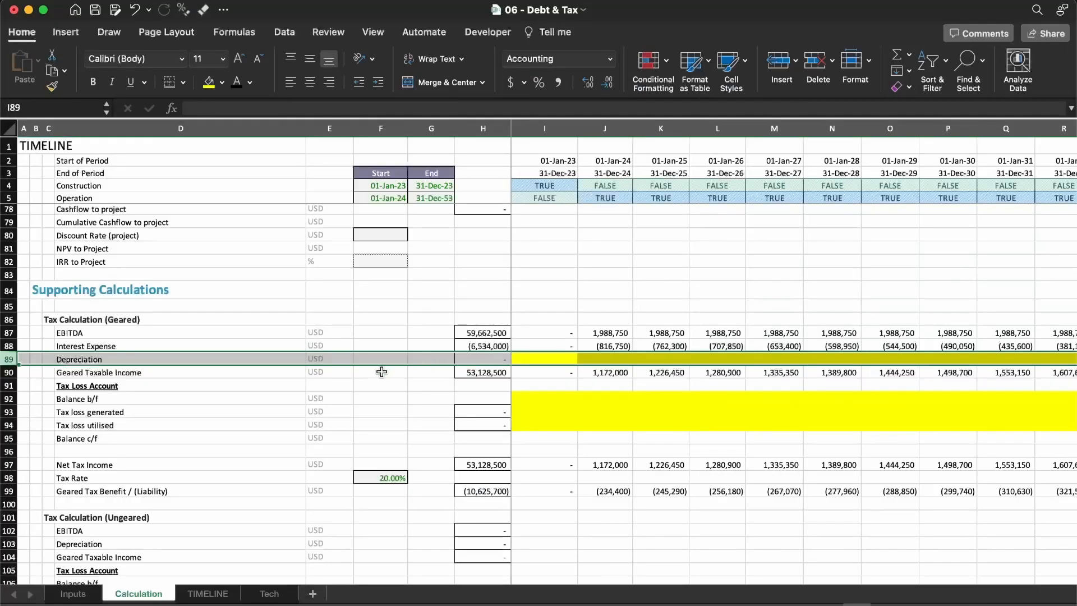
Locate the Depreciation section below the ungeared tax calculation and highlight its rows 115 to 127
{"action": "scroll", "coordinate": [255, 359], "scroll_direction": "down", "scroll_amount": 10}
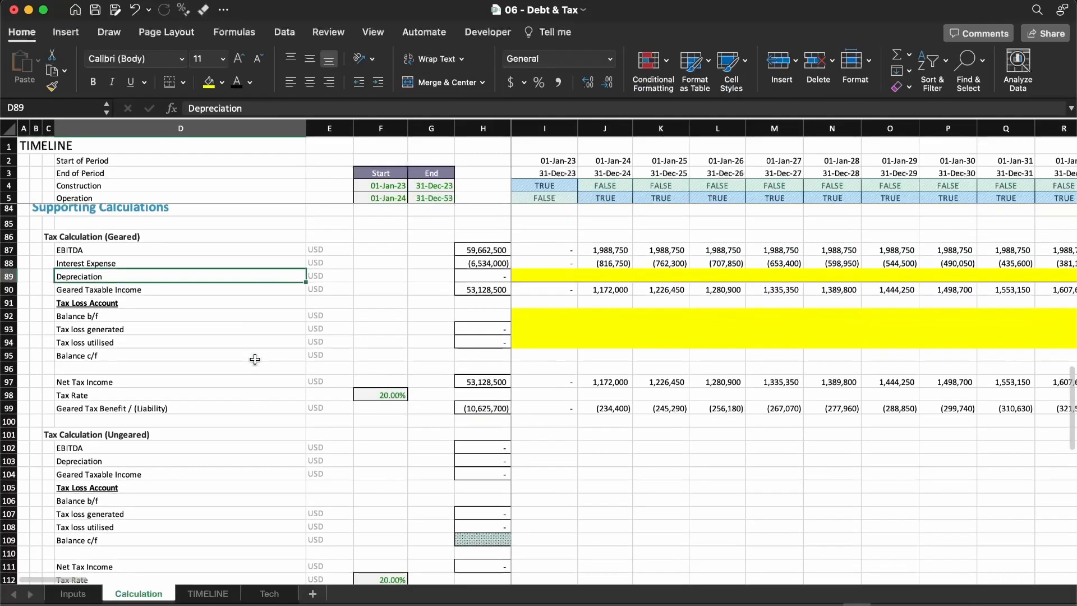
{"action": "scroll", "coordinate": [255, 359], "scroll_direction": "down", "scroll_amount": 3}
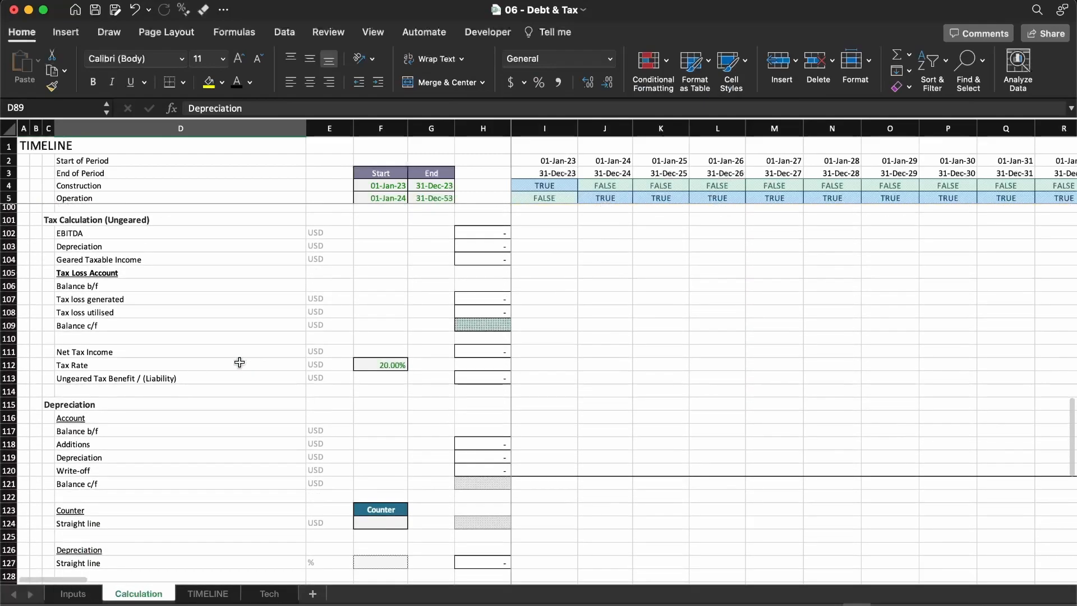
{"action": "left_click", "coordinate": [161, 401]}
{"action": "scroll", "coordinate": [160, 400], "scroll_direction": "down", "scroll_amount": 3}
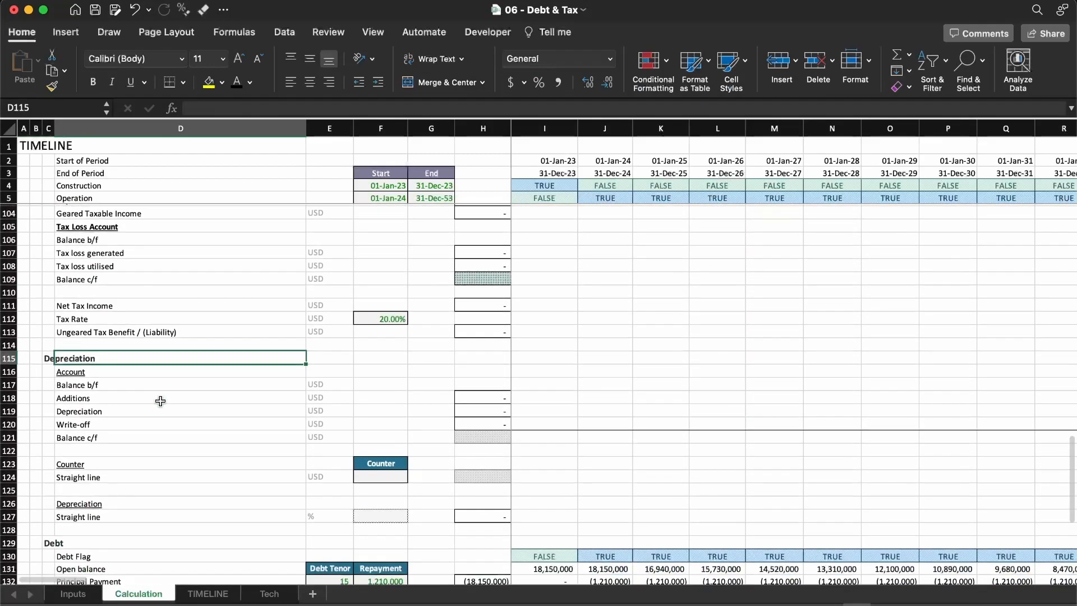
{"action": "key", "text": "shift+space"}
{"action": "key", "text": "shift+Down"}
{"action": "key", "text": "shift+Down"}
{"action": "key", "text": "shift+Down"}
{"action": "key", "text": "shift+Down"}
{"action": "key", "text": "shift+Down"}
{"action": "key", "text": "shift+Down"}
{"action": "key", "text": "shift+Down"}
{"action": "key", "text": "shift+Down"}
{"action": "key", "text": "shift+Down"}
{"action": "key", "text": "shift+Down"}
{"action": "key", "text": "shift+Down"}
{"action": "key", "text": "shift+Down"}
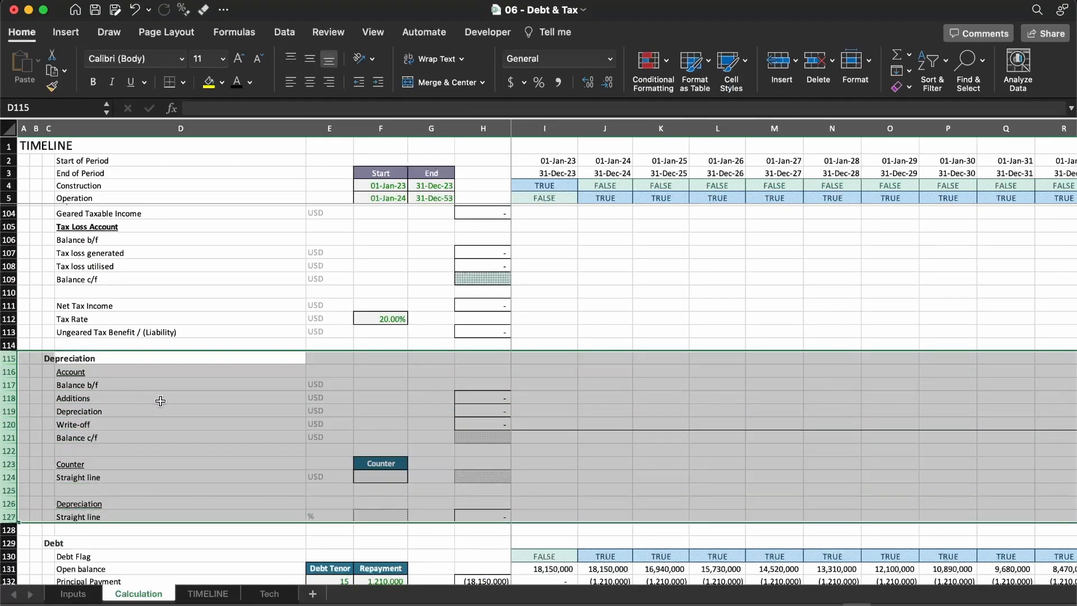
{"action": "key", "text": "Right"}
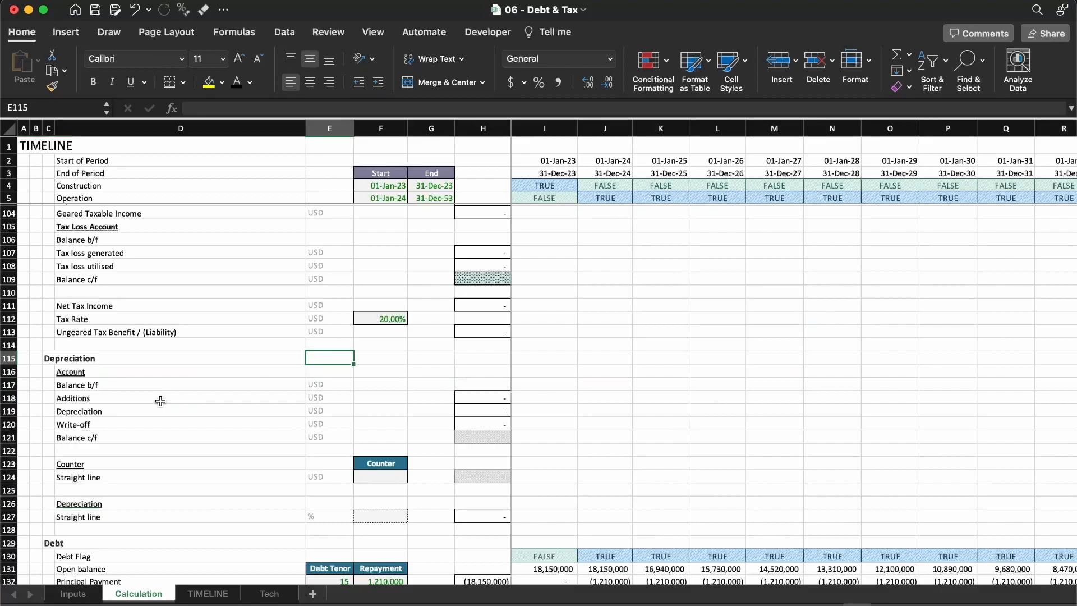
Examine the Depreciation section's account rows, straight-line counter and straight-line depreciation row
{"action": "key", "text": "shift+space"}
{"action": "key", "text": "shift+Down"}
{"action": "key", "text": "shift+Down"}
{"action": "key", "text": "shift+Down"}
{"action": "key", "text": "shift+Down"}
{"action": "key", "text": "shift+Down"}
{"action": "key", "text": "shift+Down"}
{"action": "key", "text": "shift+Down"}
{"action": "key", "text": "shift+Down"}
{"action": "key", "text": "shift+Down"}
{"action": "key", "text": "shift+Down"}
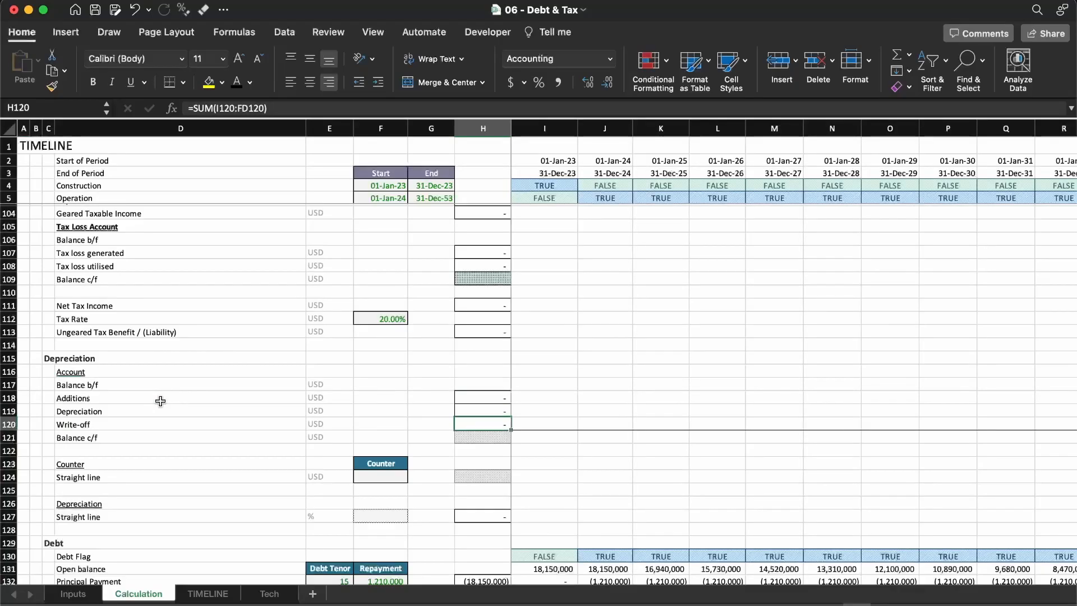
{"action": "key", "text": "Down"}
{"action": "key", "text": "Up"}
{"action": "key", "text": "Up"}
{"action": "key", "text": "Up"}
{"action": "key", "text": "Up"}
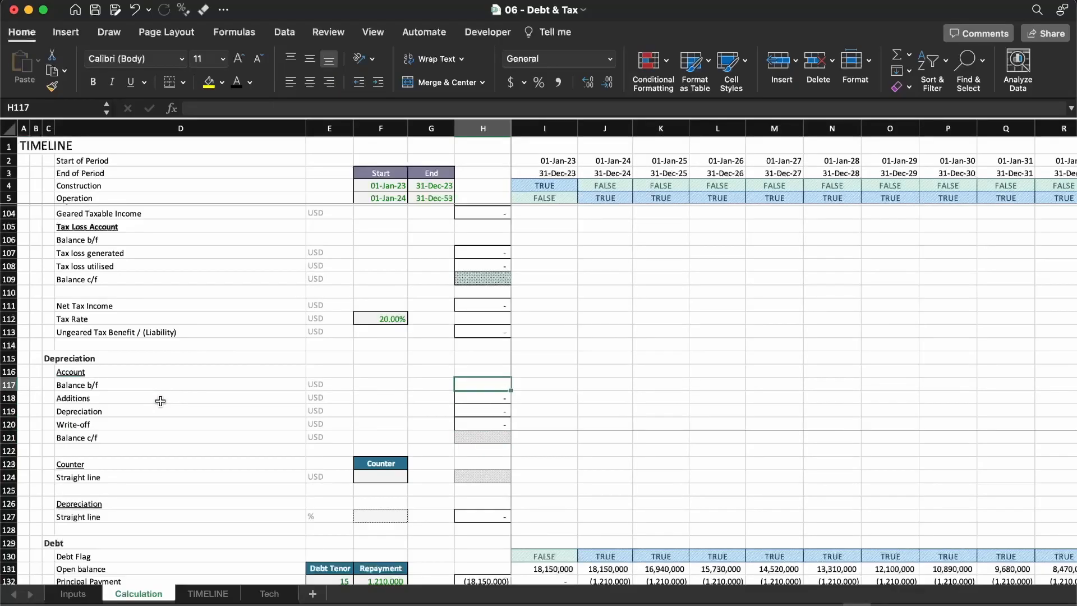
{"action": "key", "text": "Left"}
{"action": "key", "text": "Left"}
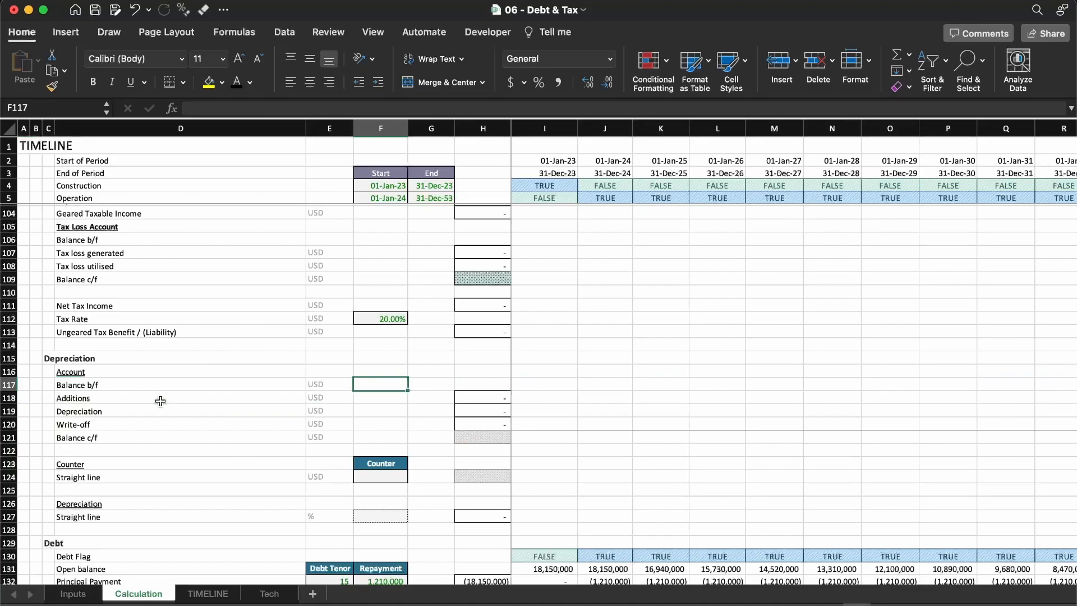
{"action": "scroll", "coordinate": [160, 400], "scroll_direction": "down", "scroll_amount": 4}
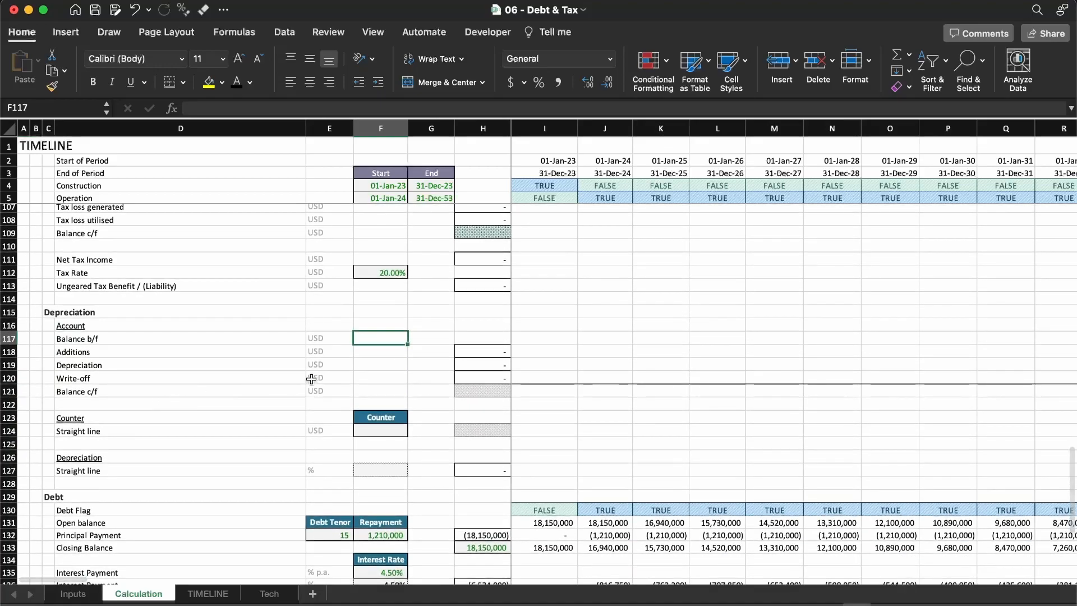
{"action": "left_click", "coordinate": [381, 467]}
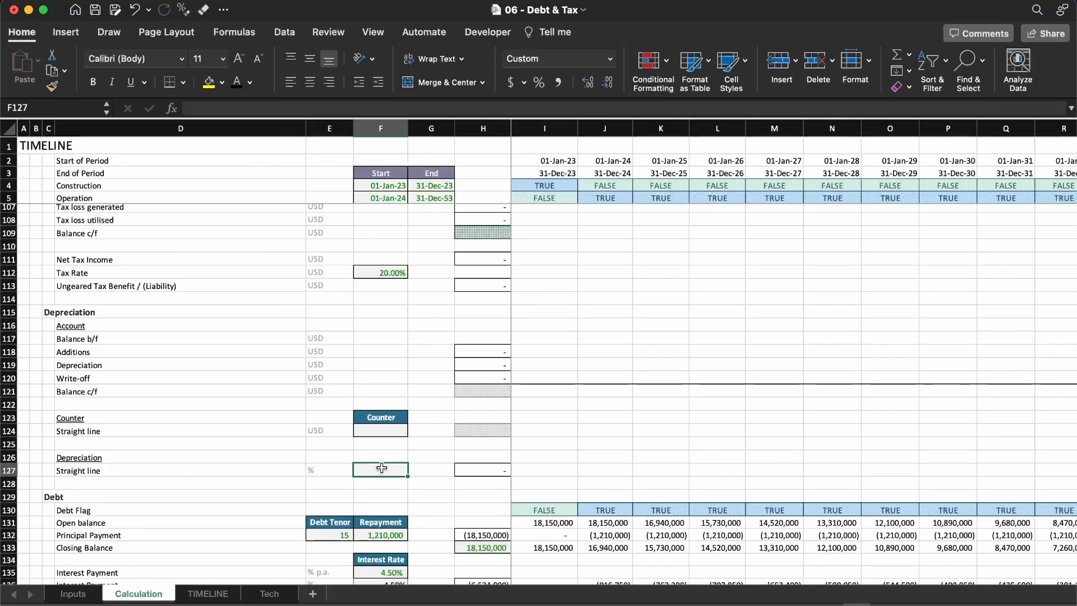
{"action": "key", "text": "shift+space"}
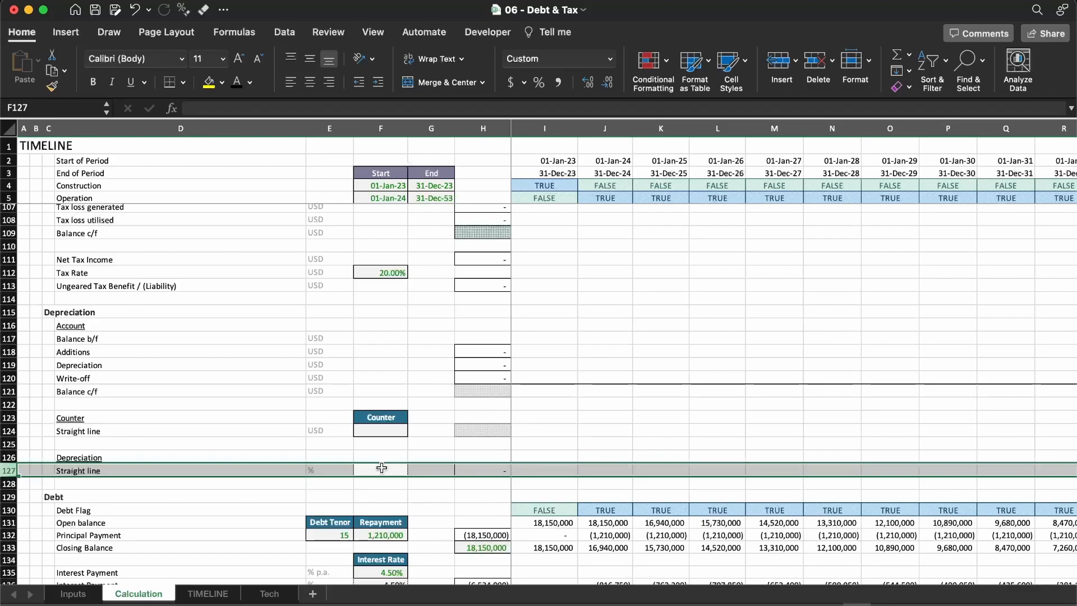
Add a Depreciation input with the unit yrs in row 40 of the Inputs sheet, above Tax Rate
{"action": "key", "text": "ctrl+Page_Up"}
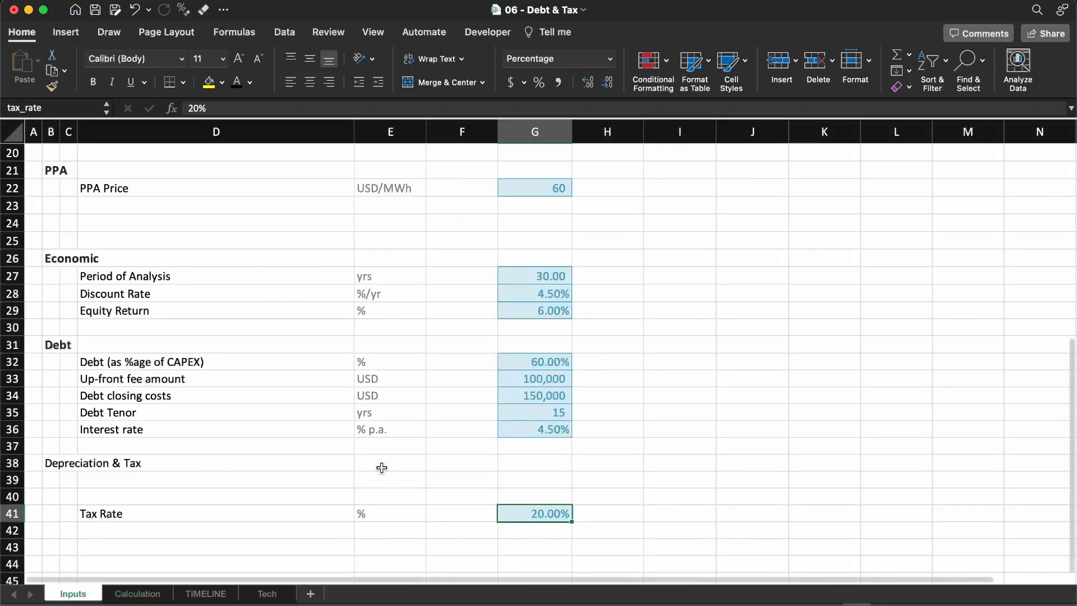
{"action": "key", "text": "Left"}
{"action": "key", "text": "Left"}
{"action": "key", "text": "Left"}
{"action": "key", "text": "Up"}
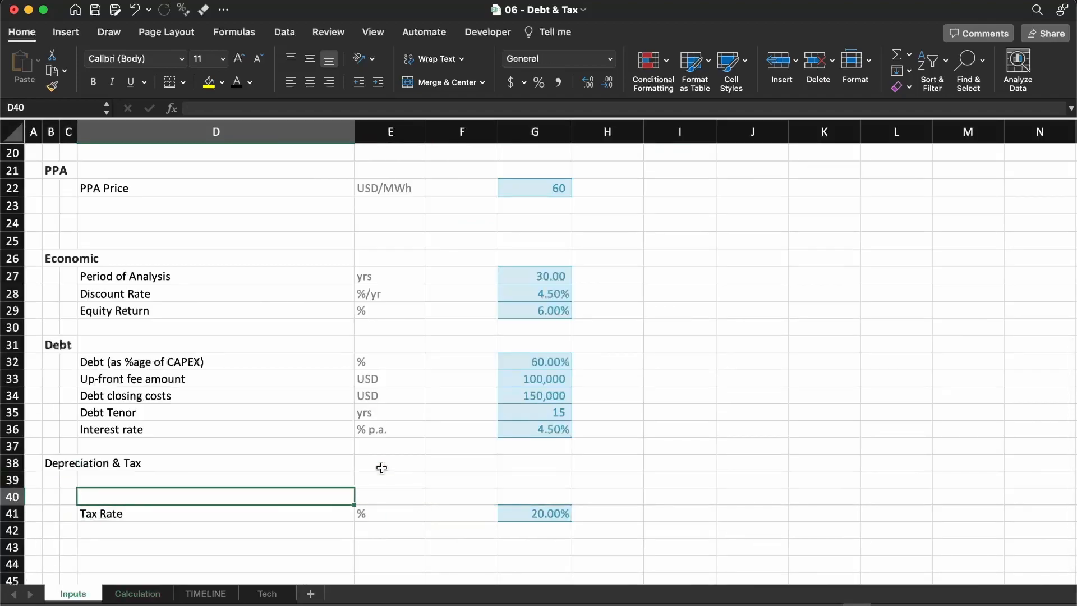
{"action": "type", "text": "Depreciation"}
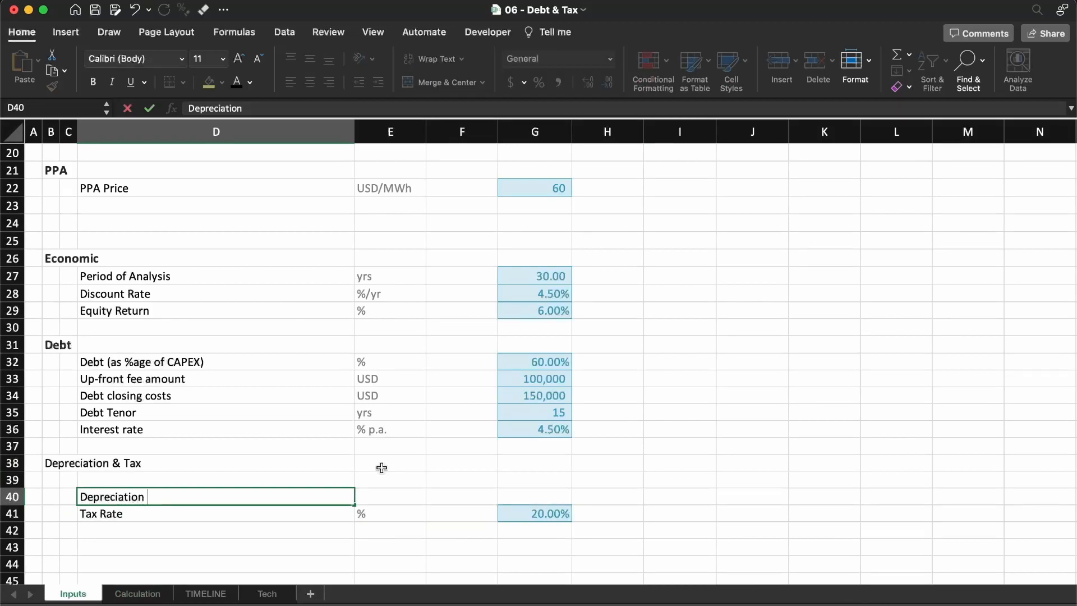
{"action": "key", "text": "Return"}
{"action": "key", "text": "Up"}
{"action": "key", "text": "Right"}
{"action": "type", "text": "yrs"}
{"action": "key", "text": "Right"}
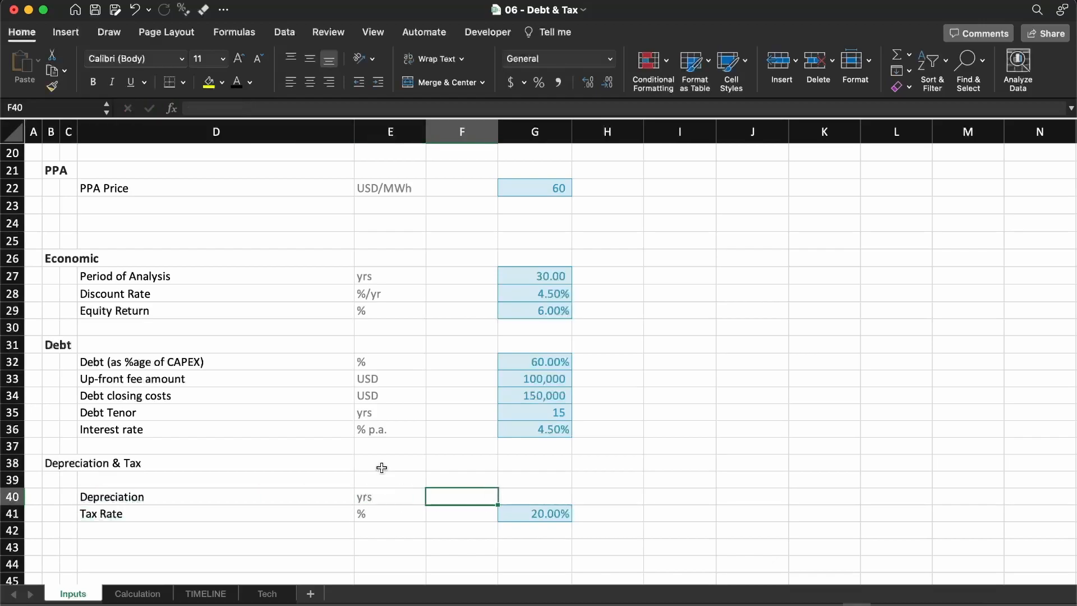
Copy a formatted input cell from the Debt section into the Depreciation value cell G40 and set it to 10
{"action": "key", "text": "Right"}
{"action": "key", "text": "Up"}
{"action": "key", "text": "Up"}
{"action": "key", "text": "Up"}
{"action": "key", "text": "Up"}
{"action": "key", "text": "Up"}
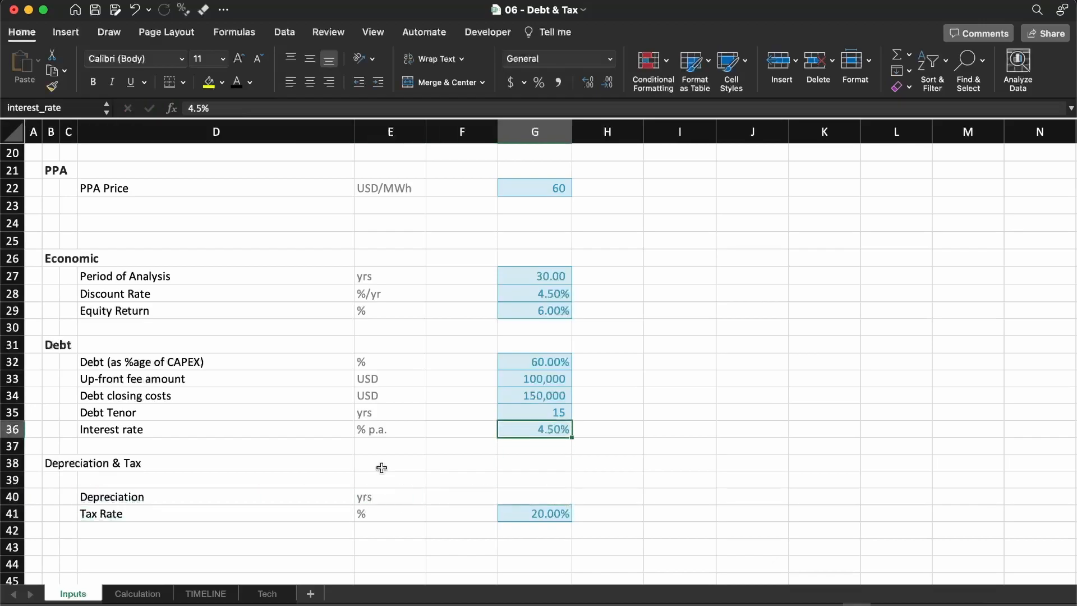
{"action": "key", "text": "ctrl+c"}
{"action": "key", "text": "Down"}
{"action": "key", "text": "Down"}
{"action": "key", "text": "Down"}
{"action": "key", "text": "Down"}
{"action": "key", "text": "Down"}
{"action": "key", "text": "super+v"}
{"action": "type", "text": "10"}
{"action": "key", "text": "Return"}
Delete the empty row 39 between the Depreciation & Tax heading and the Depreciation input
{"action": "key", "text": "Up"}
{"action": "key", "text": "Up"}
{"action": "key", "text": "shift+space"}
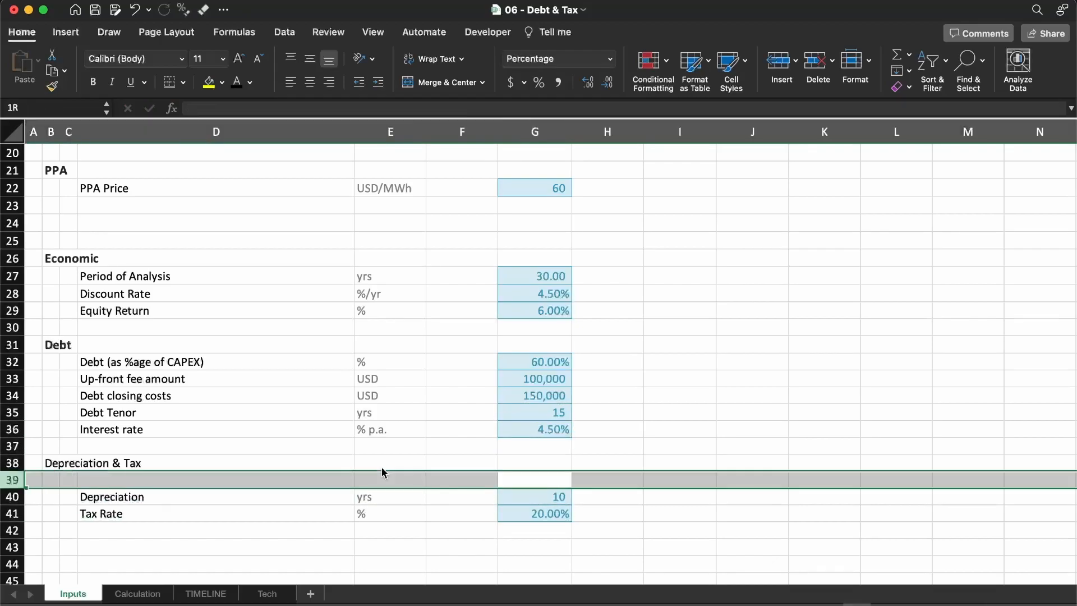
{"action": "key", "text": "ctrl+0"}
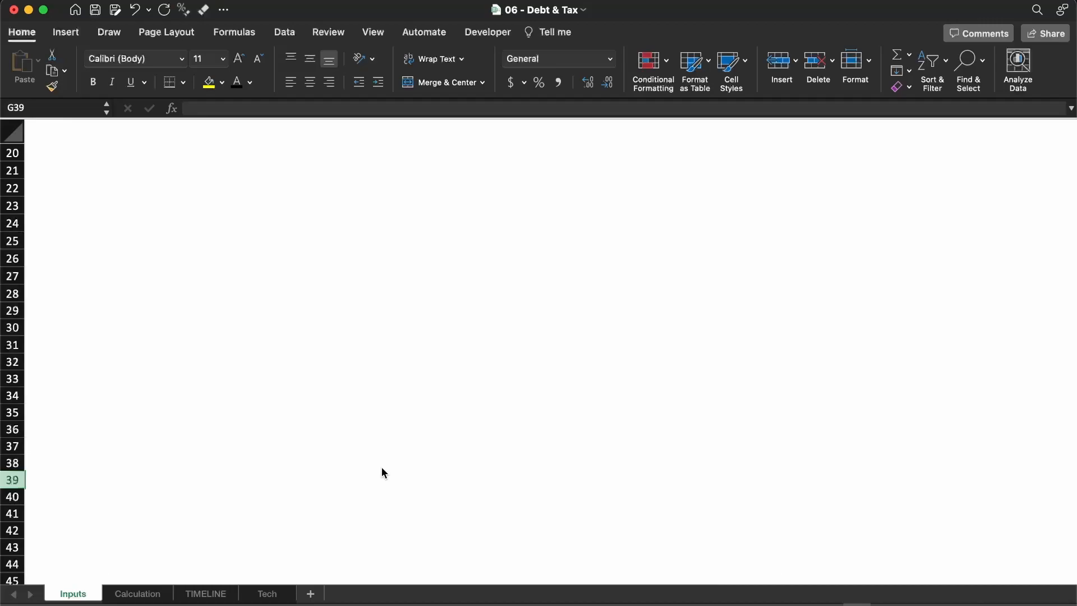
{"action": "key", "text": "super+z"}
{"action": "key", "text": "super+minus"}
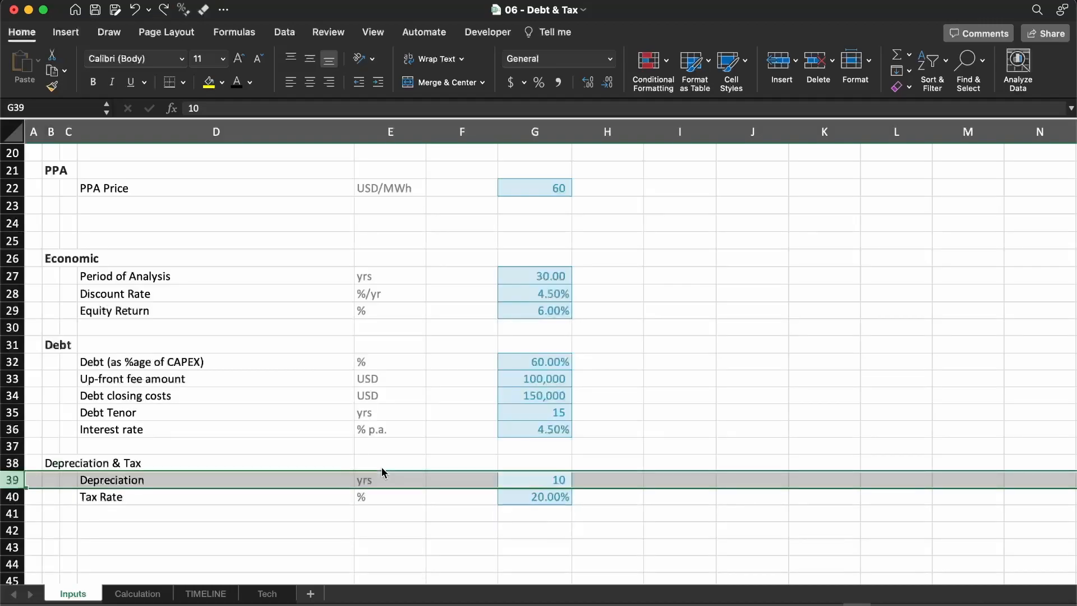
Rename the Depreciation label in D39 as Depreciation (SL)
{"action": "key", "text": "Left"}
{"action": "key", "text": "Left"}
{"action": "key", "text": "Left"}
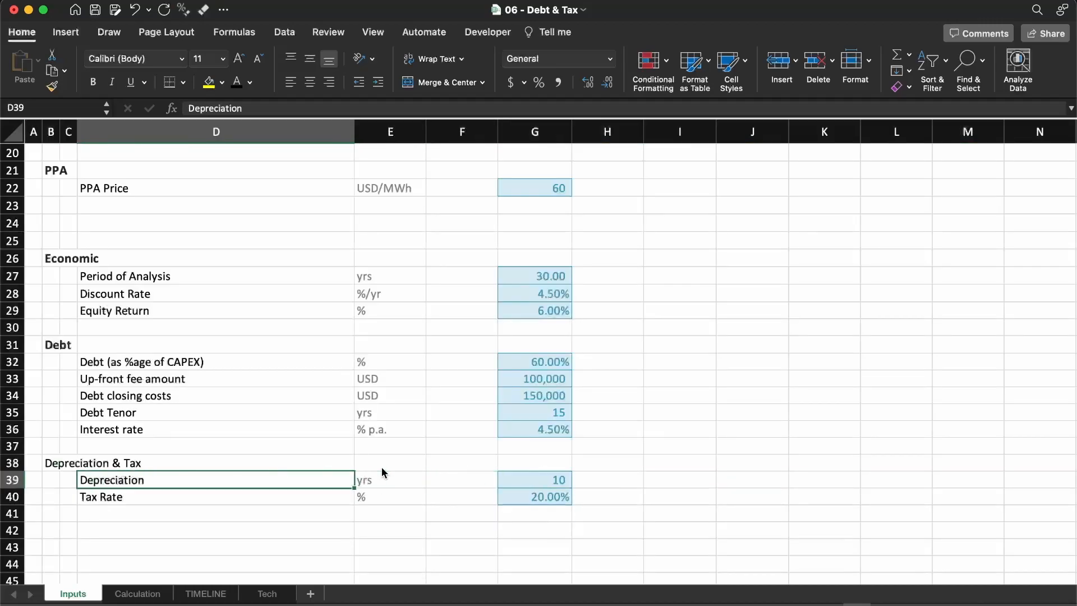
{"action": "key", "text": "F2"}
{"action": "type", "text": "*S"}
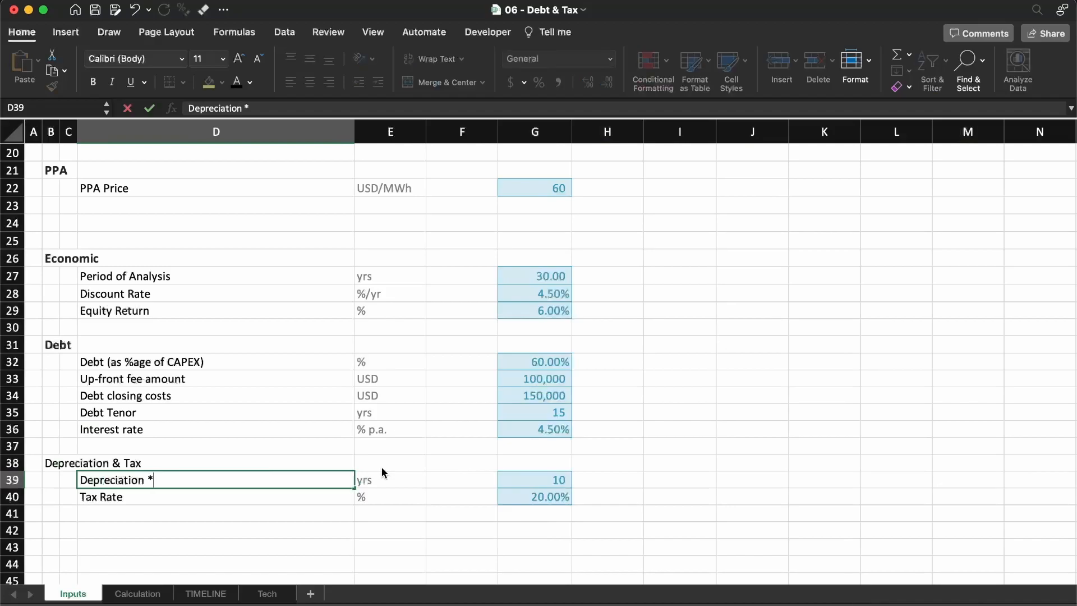
{"action": "key", "text": "BackSpace"}
{"action": "key", "text": "BackSpace"}
{"action": "type", "text": "(SL)"}
{"action": "key", "text": "Return"}
{"action": "key", "text": "Up"}
{"action": "key", "text": "Right"}
{"action": "key", "text": "Right"}
{"action": "key", "text": "Right"}
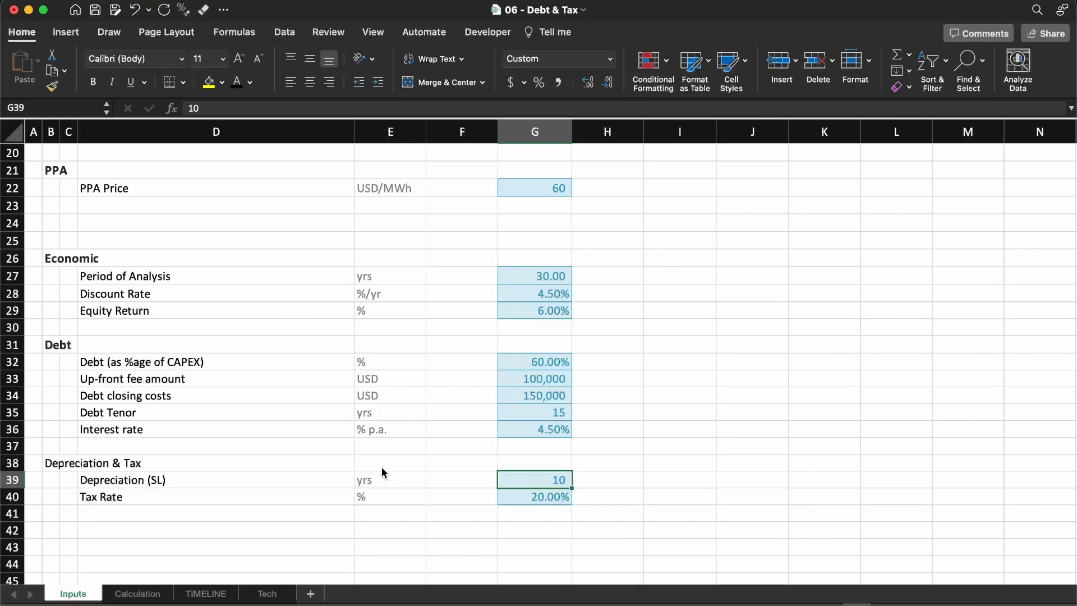
Insert a row above Tax Rate and label it Depreciation rate with the unit %
{"action": "key", "text": "Down"}
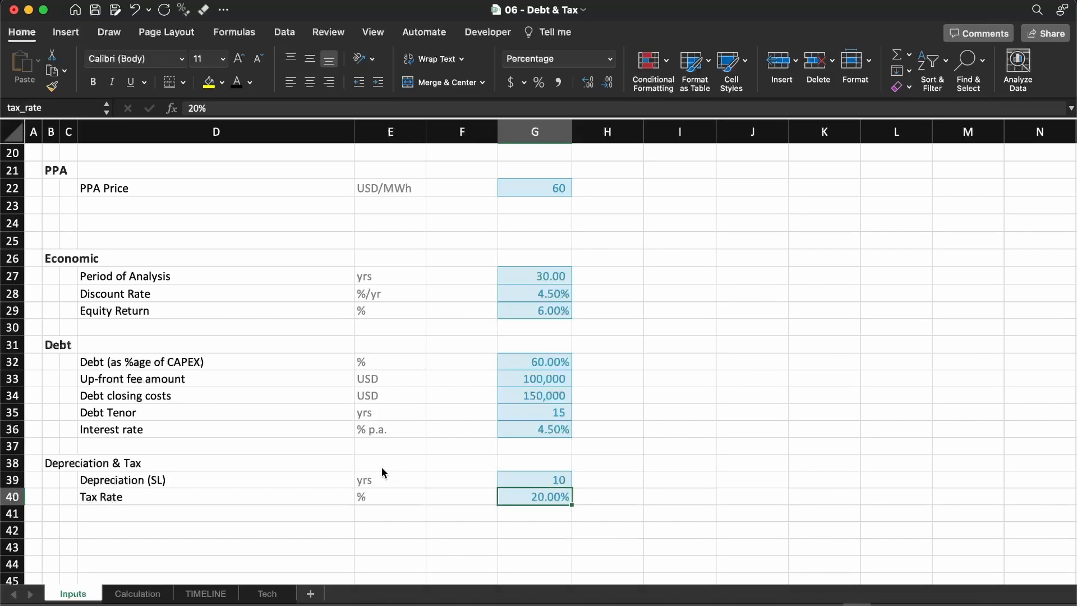
{"action": "key", "text": "shift+space"}
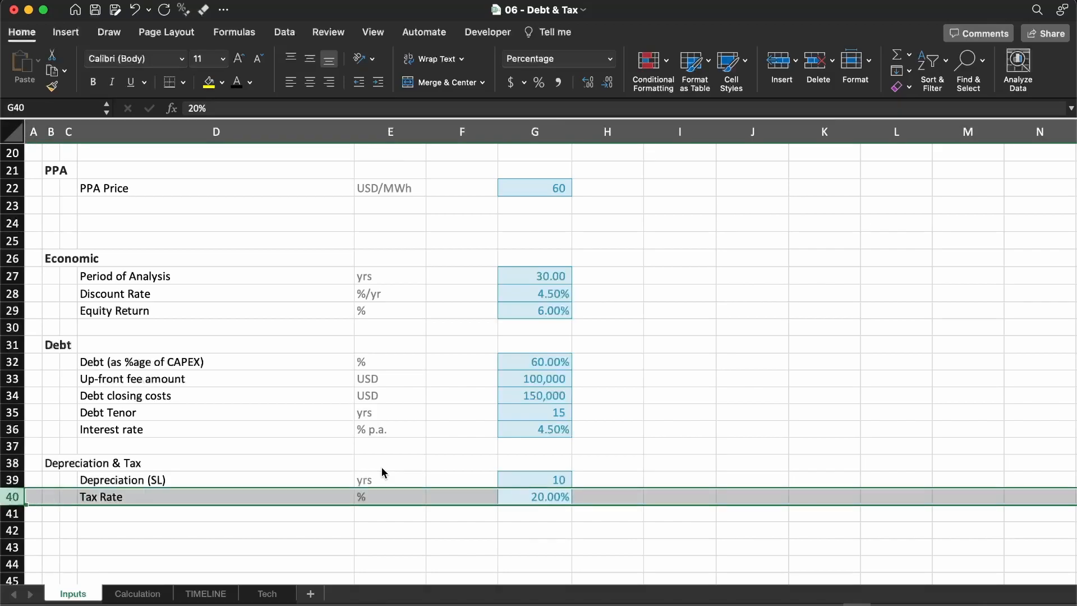
{"action": "key", "text": "ctrl+shift+equal"}
{"action": "key", "text": "Left"}
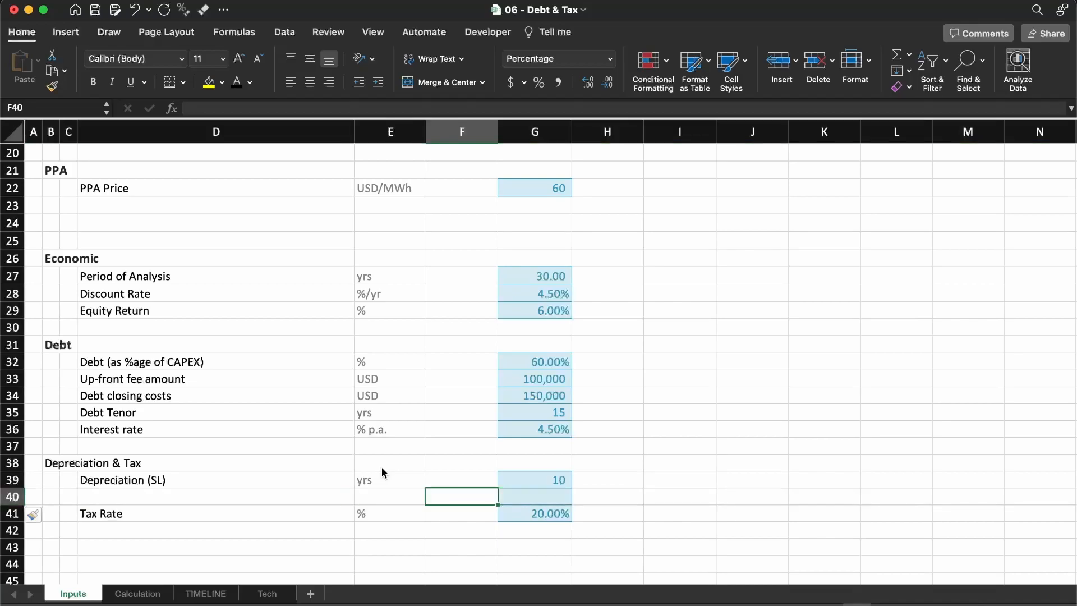
{"action": "key", "text": "Left"}
{"action": "key", "text": "Left"}
{"action": "type", "text": "Depreciation ra"}
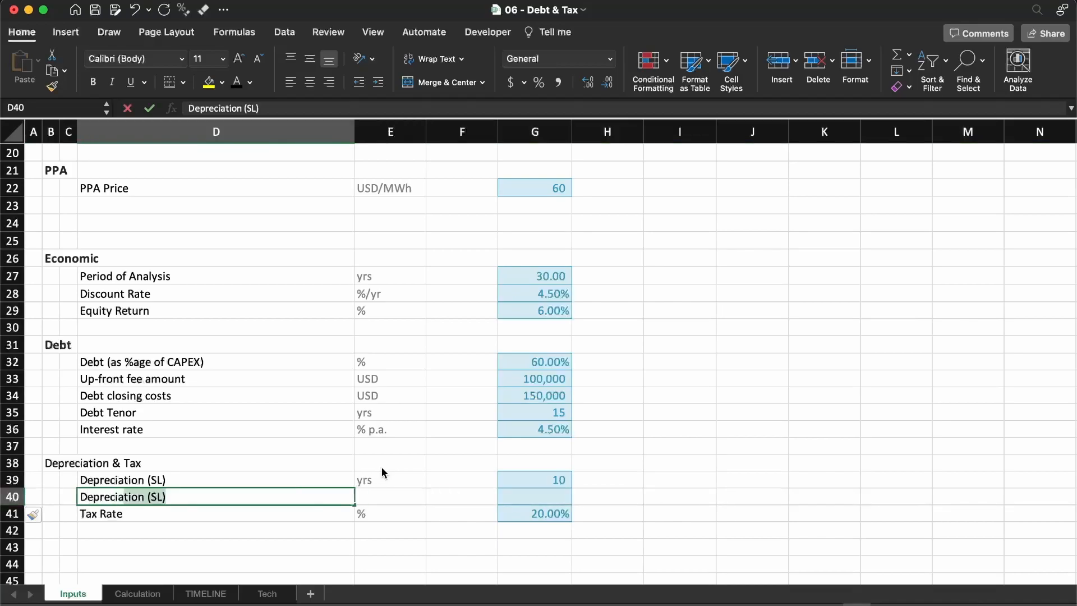
{"action": "type", "text": "te"}
{"action": "key", "text": "Tab"}
{"action": "type", "text": "%"}
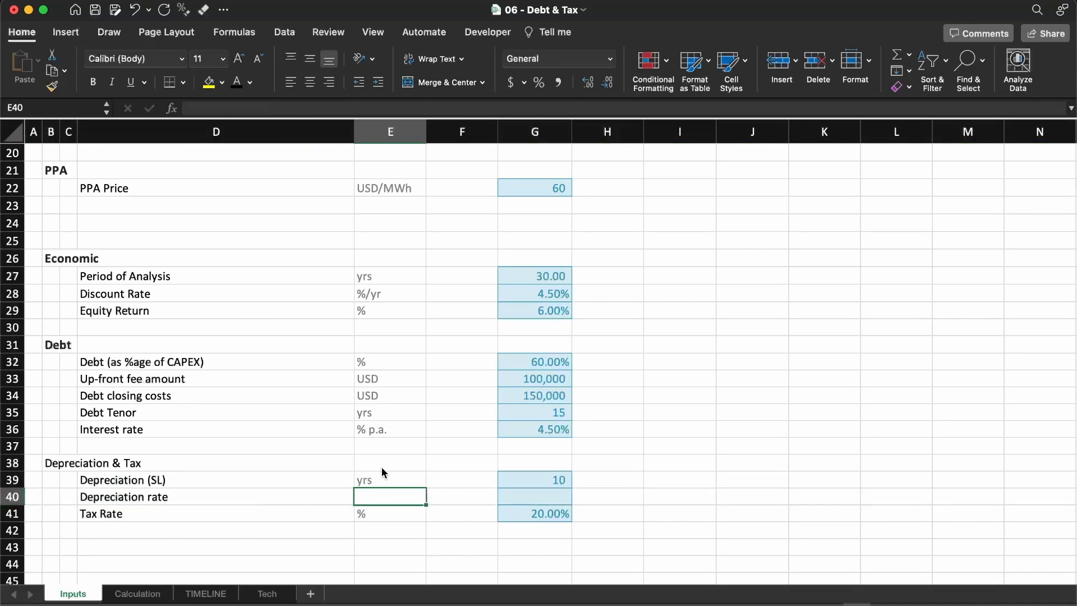
{"action": "key", "text": "Tab"}
{"action": "key", "text": "Tab"}
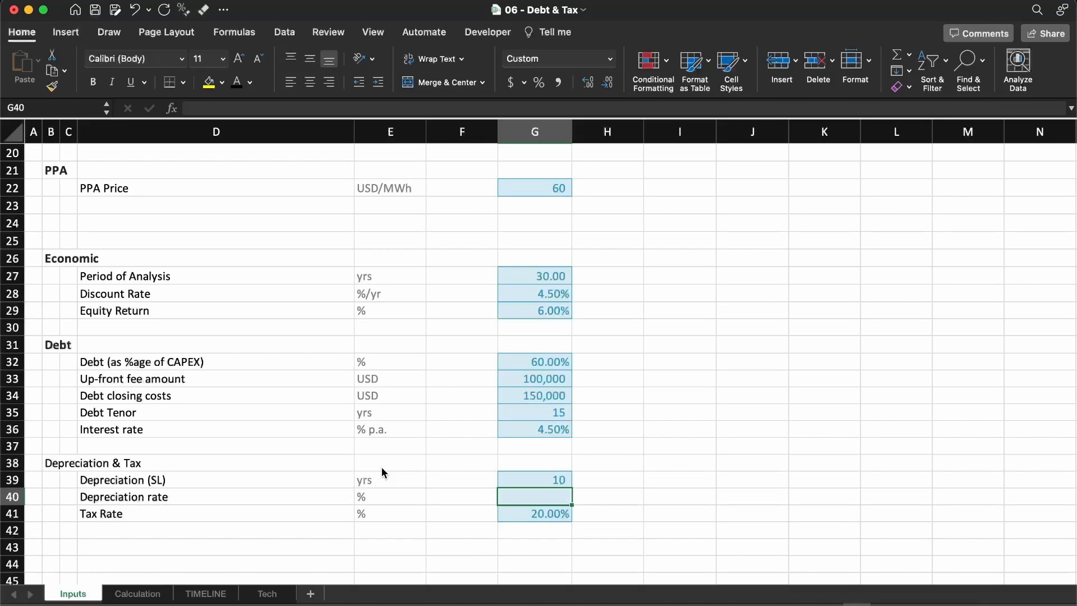
Change the unit of the Depreciation rate input in E40 to % p.a
{"action": "key", "text": "Left"}
{"action": "key", "text": "Left"}
{"action": "type", "text": "% p.a."}
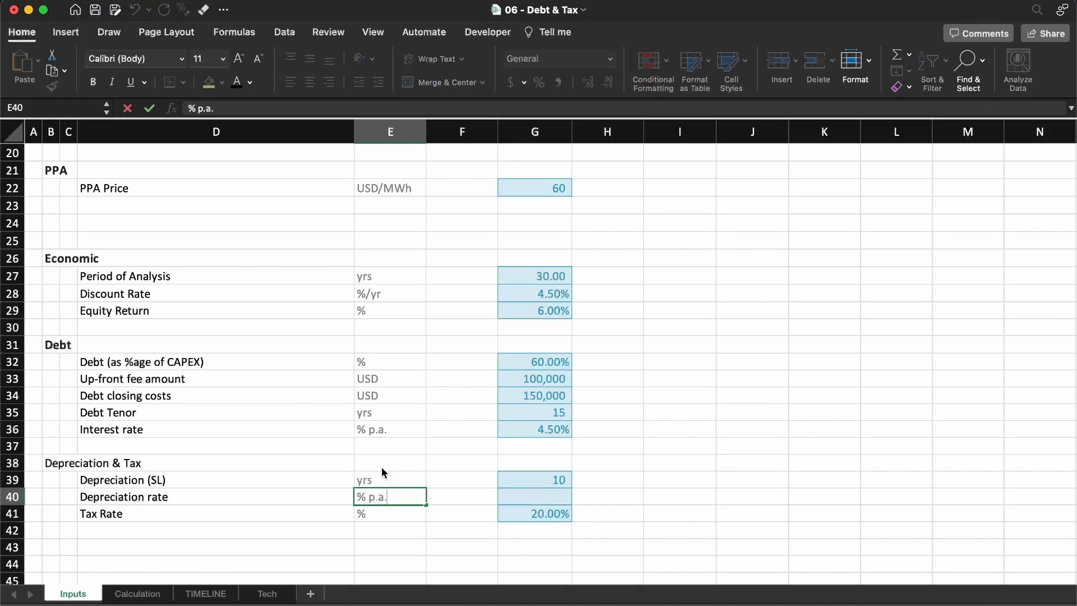
{"action": "key", "text": "Return"}
Calculate the Depreciation rate in G40 of the Inputs sheet with the formula =1/G39
{"action": "key", "text": "Up"}
{"action": "key", "text": "Up"}
{"action": "key", "text": "Right"}
{"action": "key", "text": "Right"}
{"action": "key", "text": "Down"}
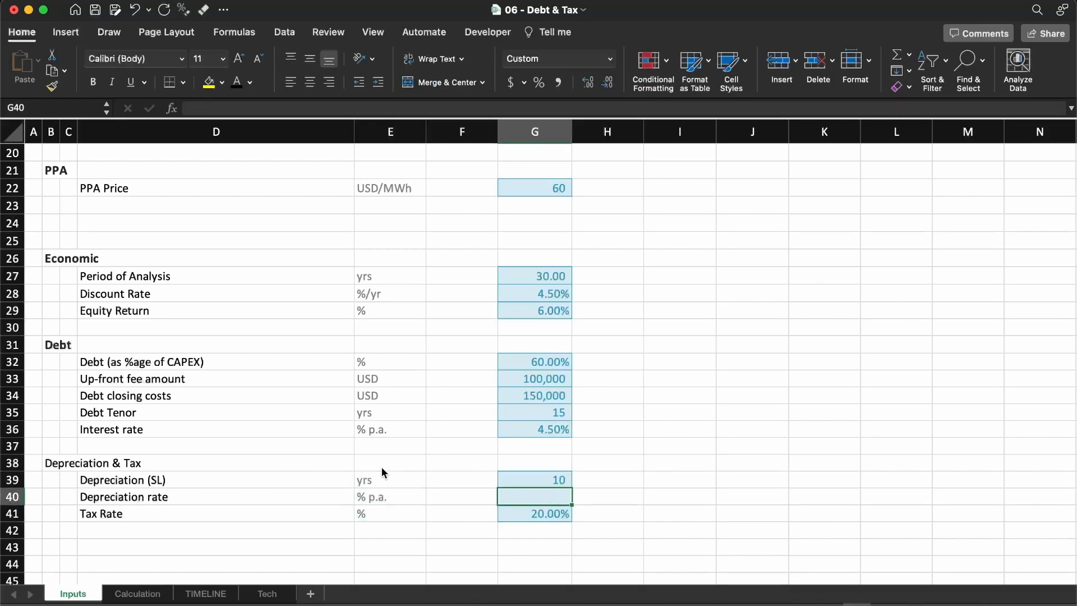
{"action": "type", "text": "=1/"}
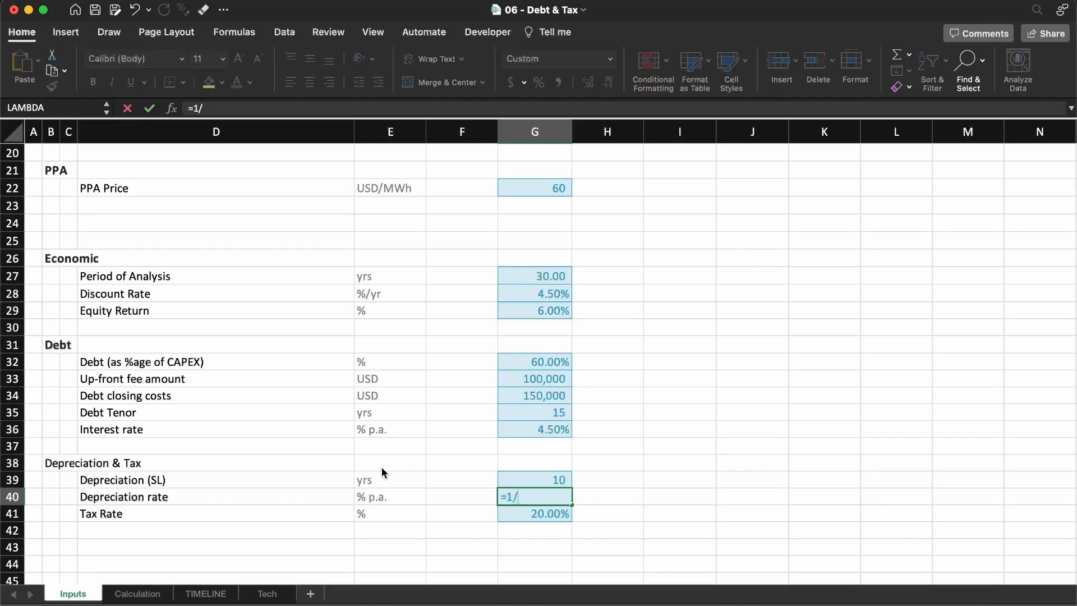
{"action": "key", "text": "Up"}
{"action": "key", "text": "Return"}
Copy only the percentage formatting of the Tax Rate value in G41 onto the Depreciation rate in G40
{"action": "key", "text": "Up"}
{"action": "key", "text": "Down"}
{"action": "key", "text": "super+c"}
{"action": "key", "text": "Up"}
{"action": "key", "text": "ctrl+super+v"}
{"action": "key", "text": "Return"}
{"action": "key", "text": "Escape"}
{"action": "key", "text": "Left"}
{"action": "key", "text": "Right"}
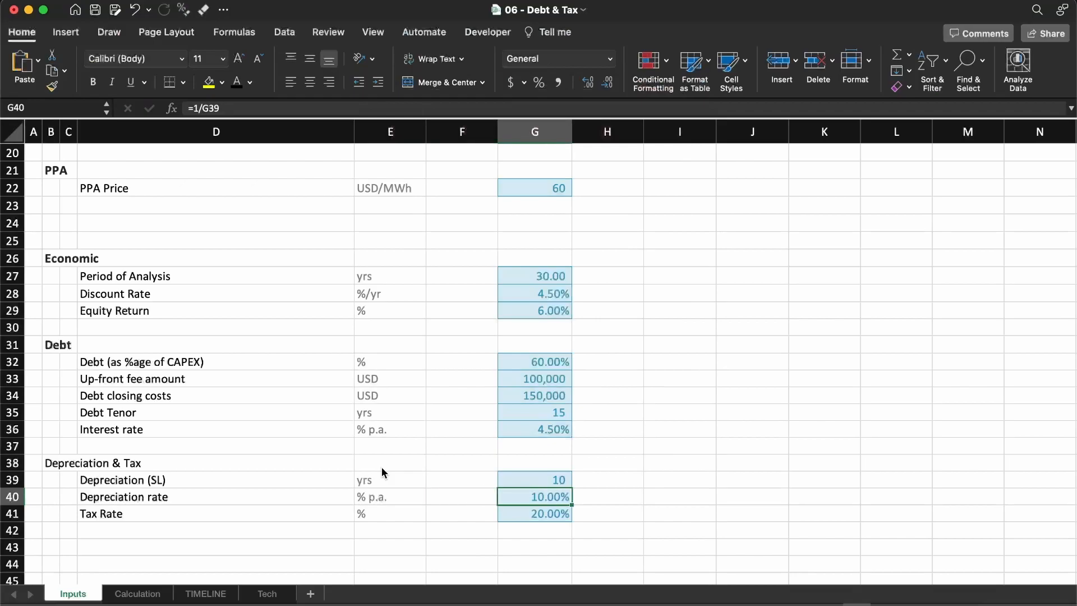
Test the depreciation rate with periods of 20 and 5 years, and set the period in G39 back to 10
{"action": "key", "text": "Up"}
{"action": "type", "text": "20"}
{"action": "key", "text": "Return"}
{"action": "key", "text": "Up"}
{"action": "type", "text": "5"}
{"action": "key", "text": "Return"}
{"action": "key", "text": "Up"}
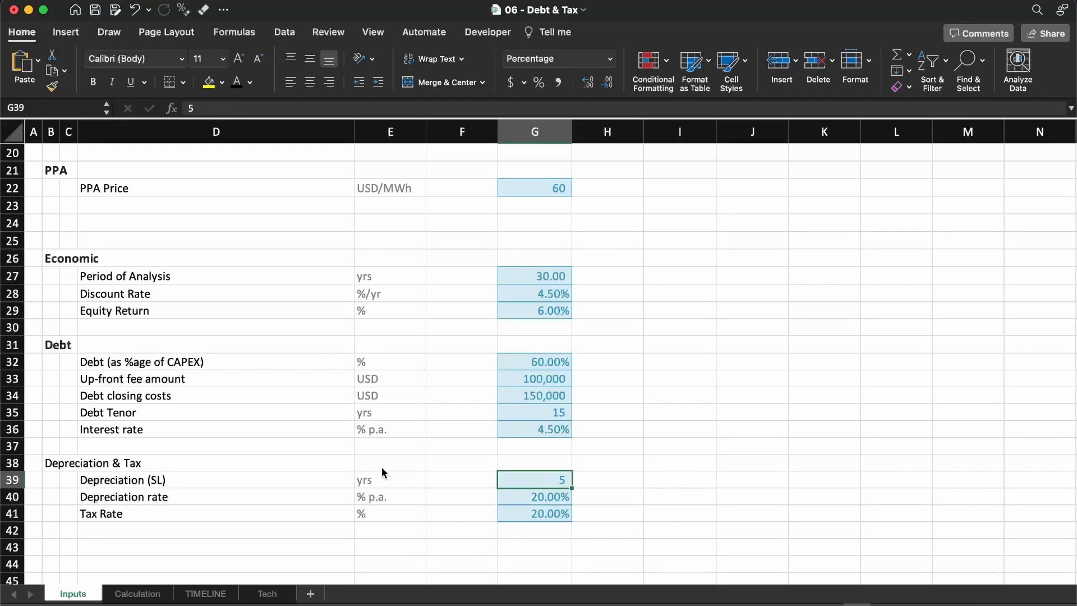
{"action": "type", "text": "10"}
{"action": "key", "text": "Return"}
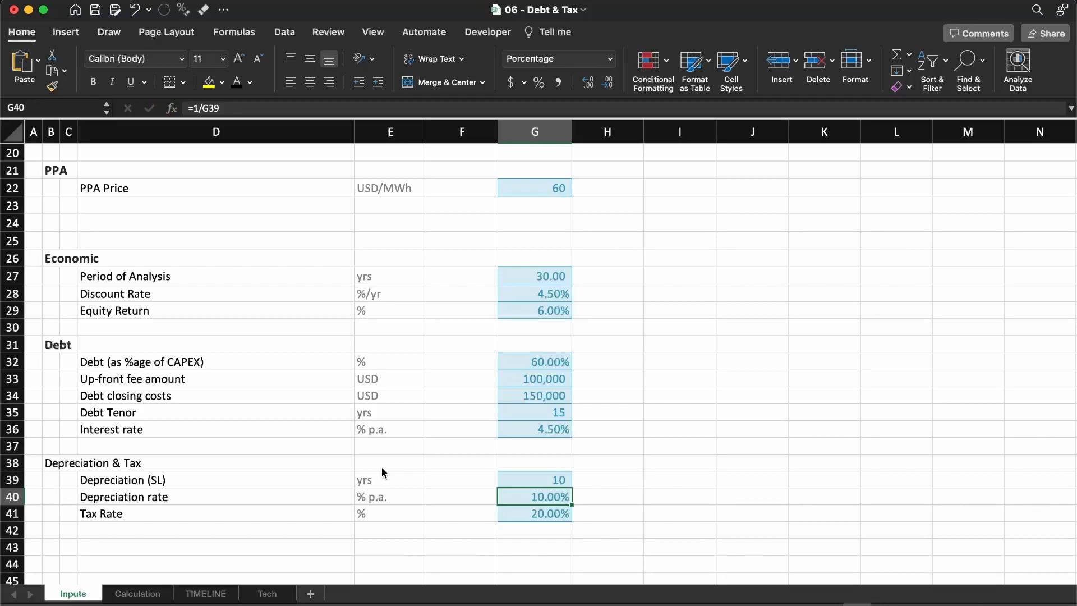
Enter the note MACRS in I39 beside the Depreciation (SL) input and clear it
{"action": "key", "text": "Right"}
{"action": "key", "text": "Up"}
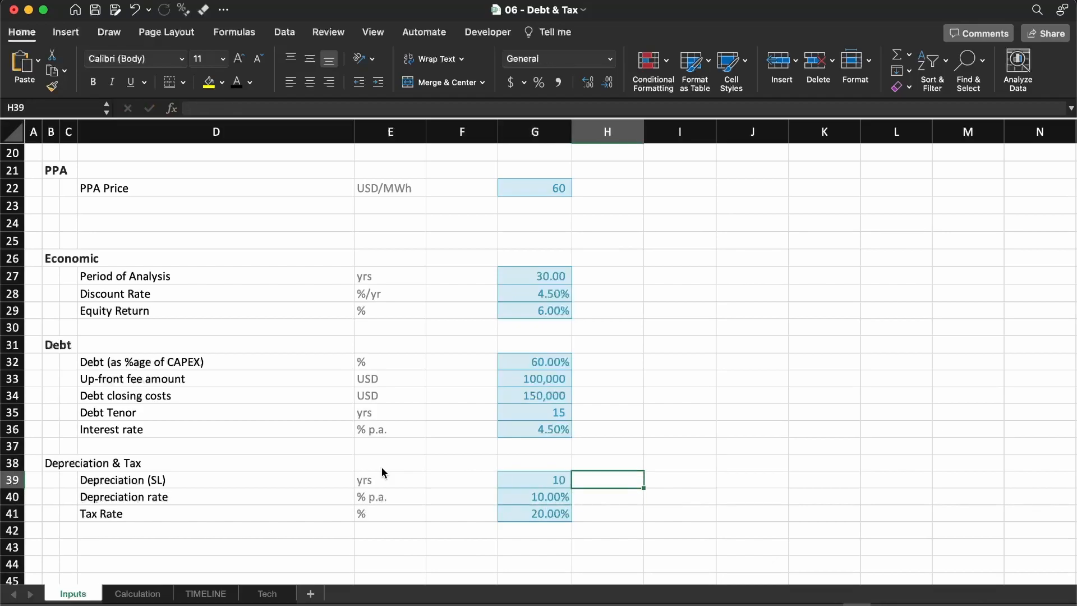
{"action": "key", "text": "Right"}
{"action": "type", "text": "MACRS"}
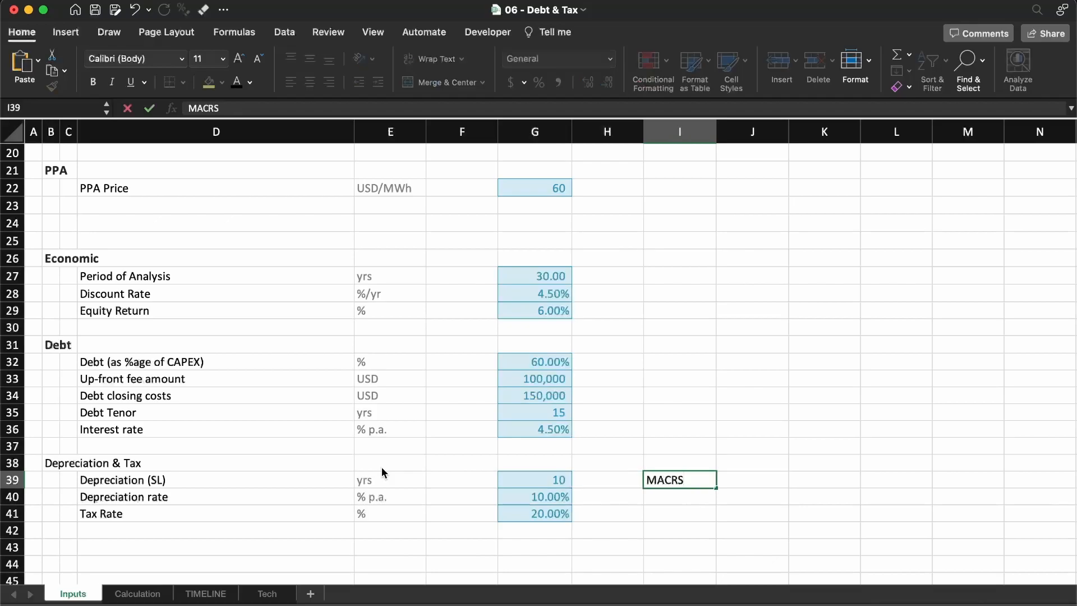
{"action": "key", "text": "Return"}
{"action": "key", "text": "Up"}
{"action": "key", "text": "Delete"}
{"action": "key", "text": "Left"}
{"action": "key", "text": "Left"}
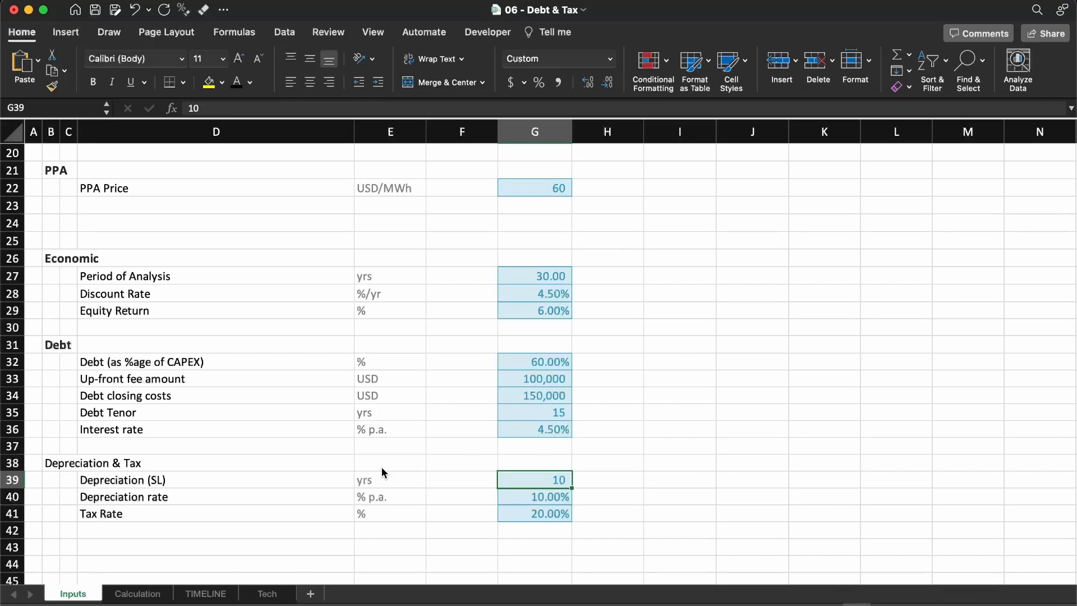
Assign the defined name depreciation to the Depreciation (SL) value in G39
{"action": "key", "text": "shift+space"}
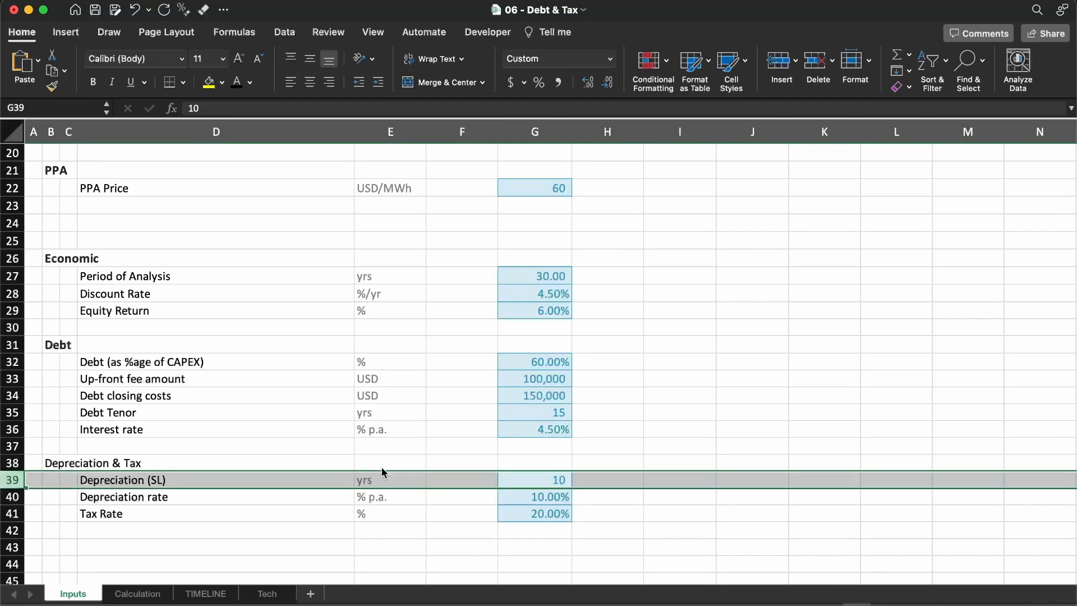
{"action": "key", "text": "Down"}
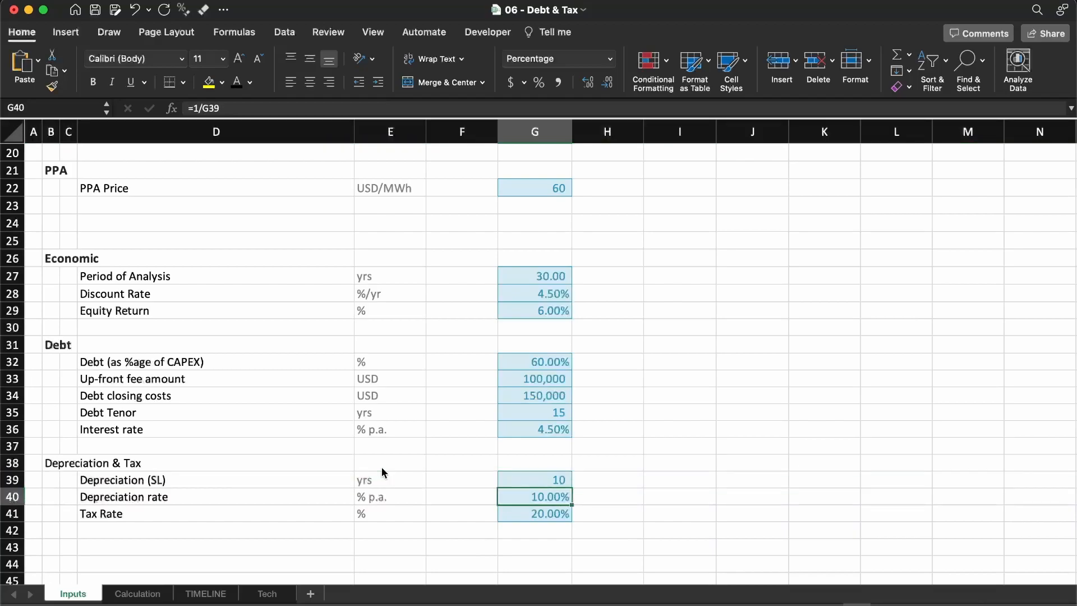
{"action": "key", "text": "Up"}
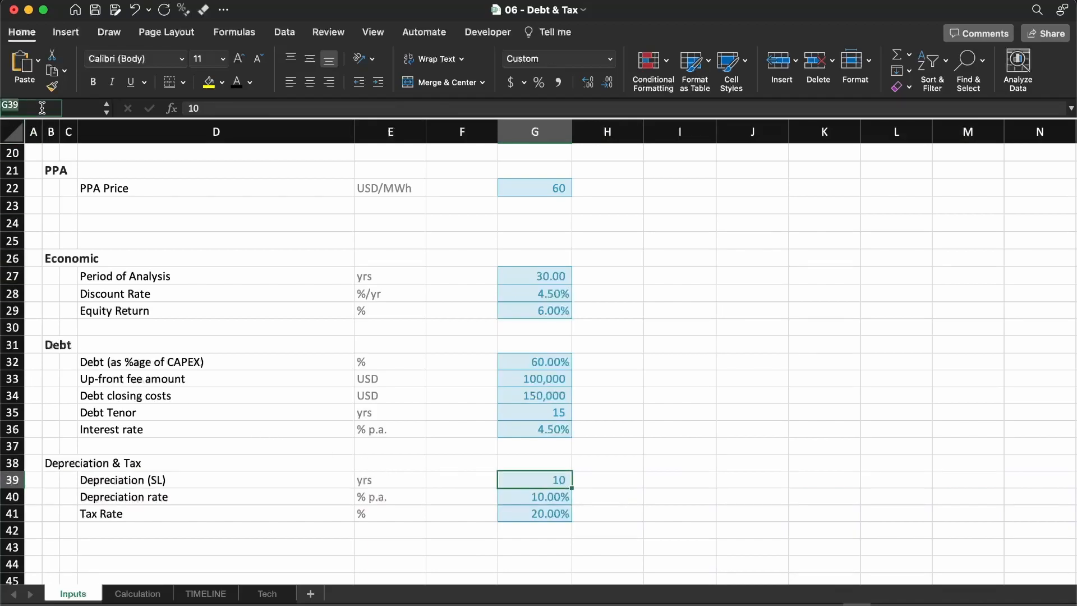
{"action": "type", "text": "depreciation"}
{"action": "key", "text": "Return"}
Assign the defined name depreciation_rate to the Depreciation rate value in G40
{"action": "key", "text": "Down"}
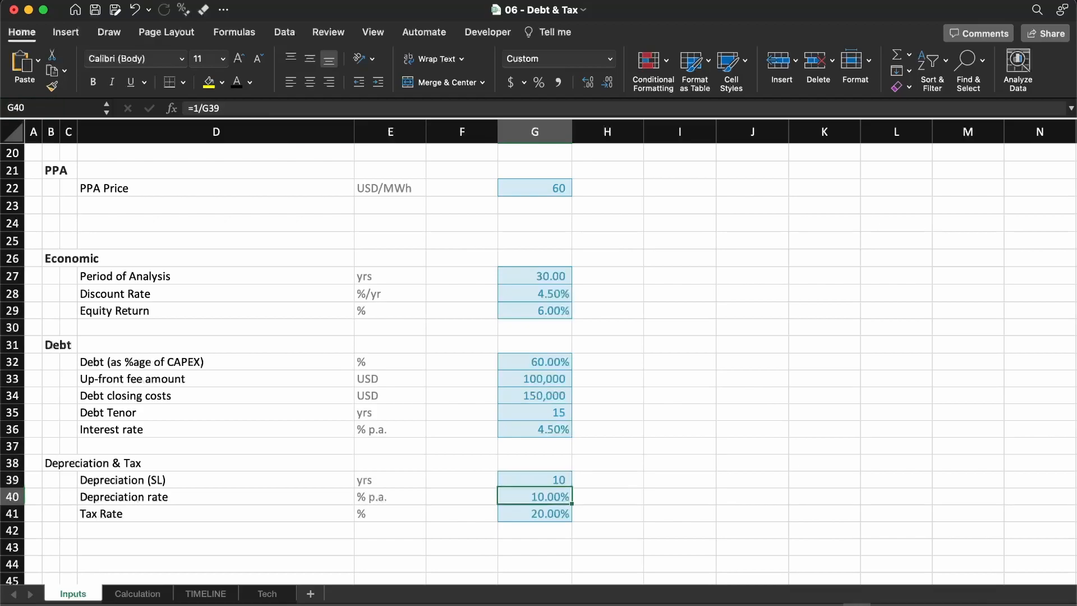
{"action": "left_click", "coordinate": [28, 108]}
{"action": "type", "text": "depreciation_rate"}
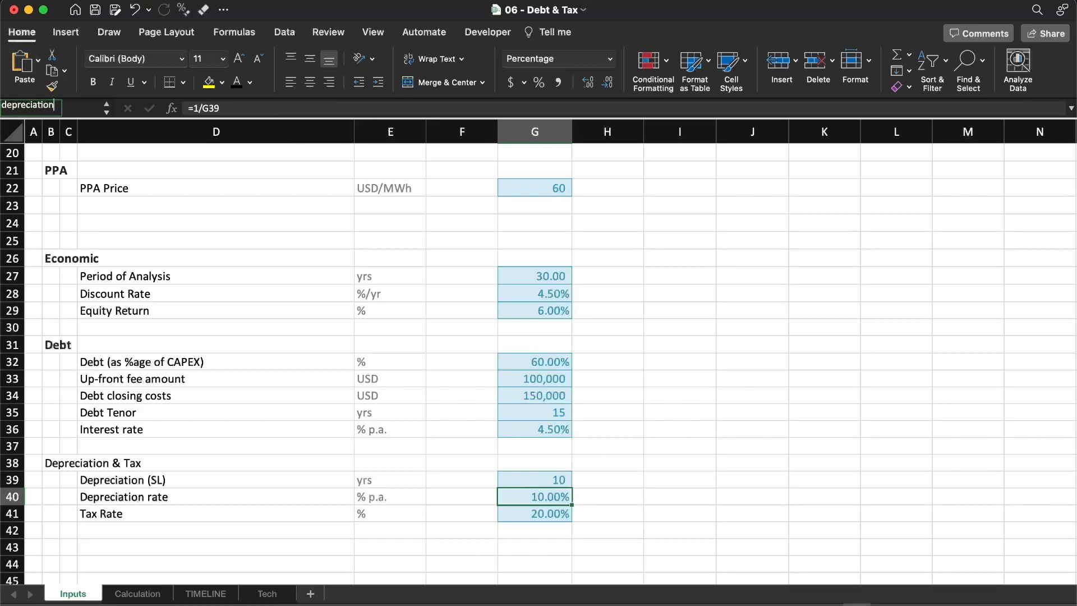
{"action": "key", "text": "Return"}
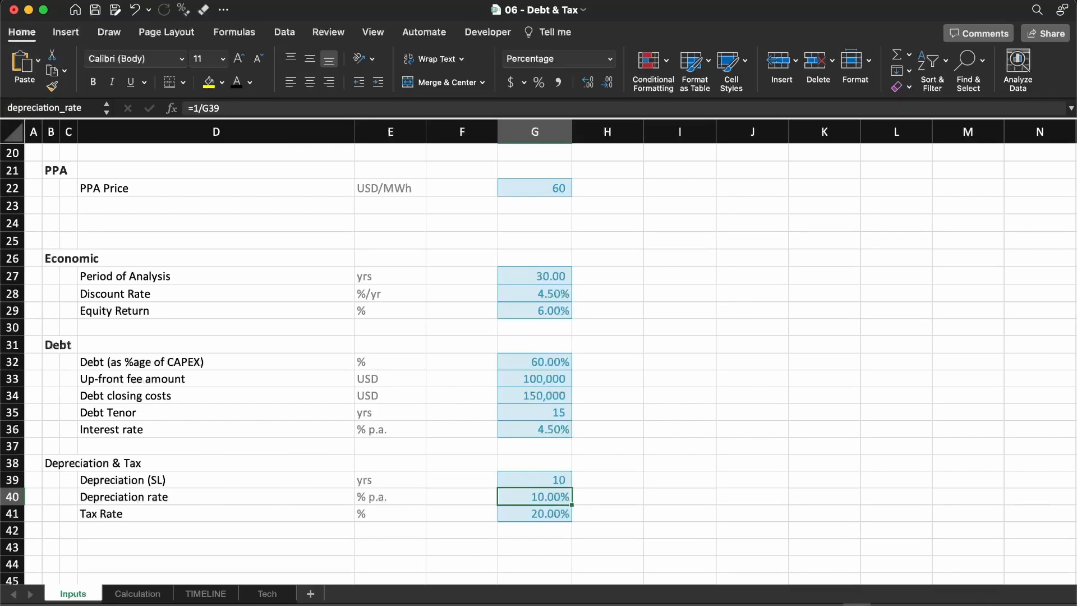
Link the straight-line depreciation rate in F127 of the Calculation sheet to the input with =depreciation_rate
{"action": "key", "text": "ctrl+Page_Down"}
{"action": "key", "text": "Left"}
{"action": "key", "text": "Right"}
{"action": "key", "text": "Right"}
{"action": "key", "text": "Left"}
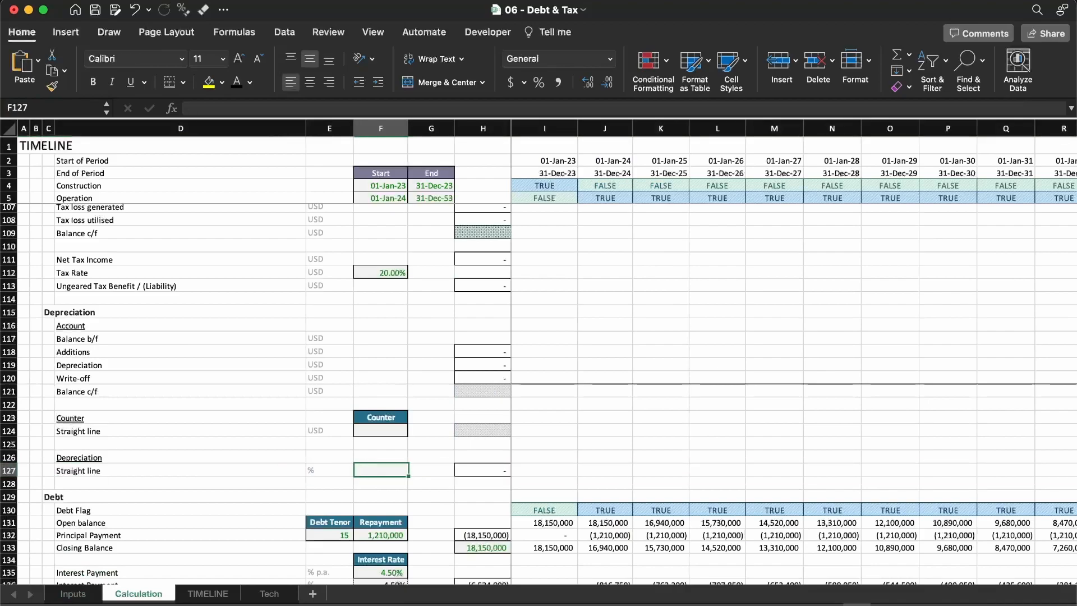
{"action": "type", "text": "="}
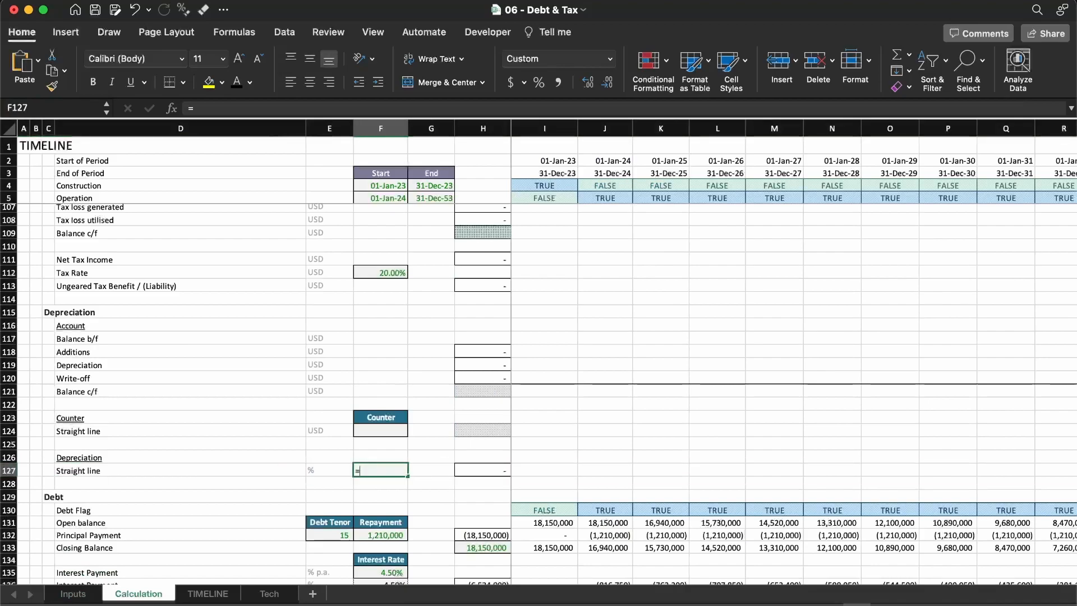
{"action": "type", "text": "depc"}
{"action": "key", "text": "BackSpace"}
{"action": "type", "text": "re"}
{"action": "key", "text": "Tab"}
{"action": "key", "text": "Return"}
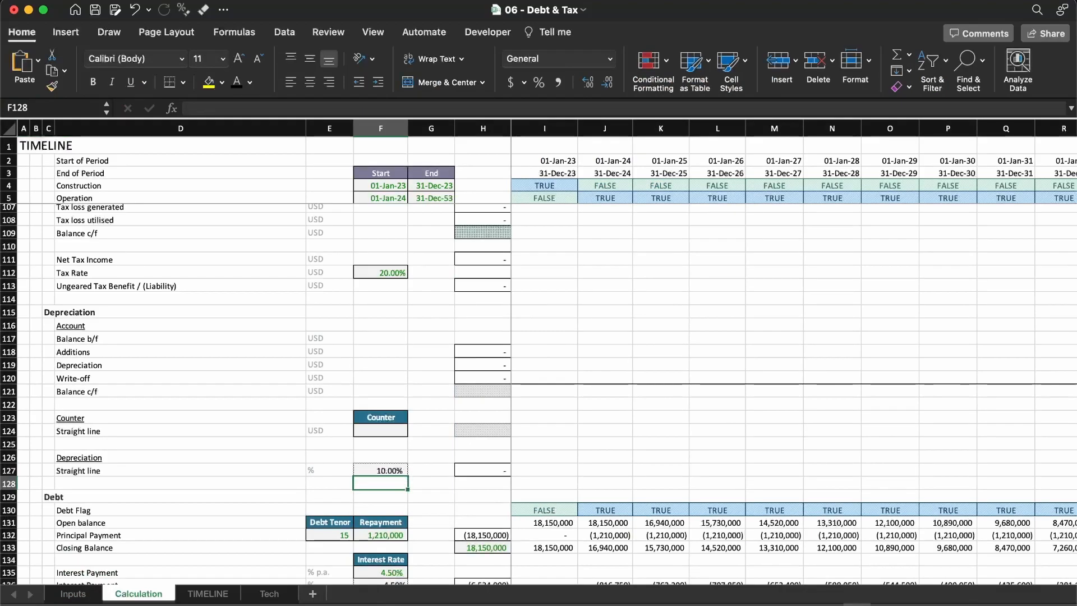
Multiply the rate formula in F127 by interval_period/quarters_in_year, reusing the *interval_period/quarters_in_year part of the interest rate formula in F136
{"action": "key", "text": "Up"}
{"action": "key", "text": "Left"}
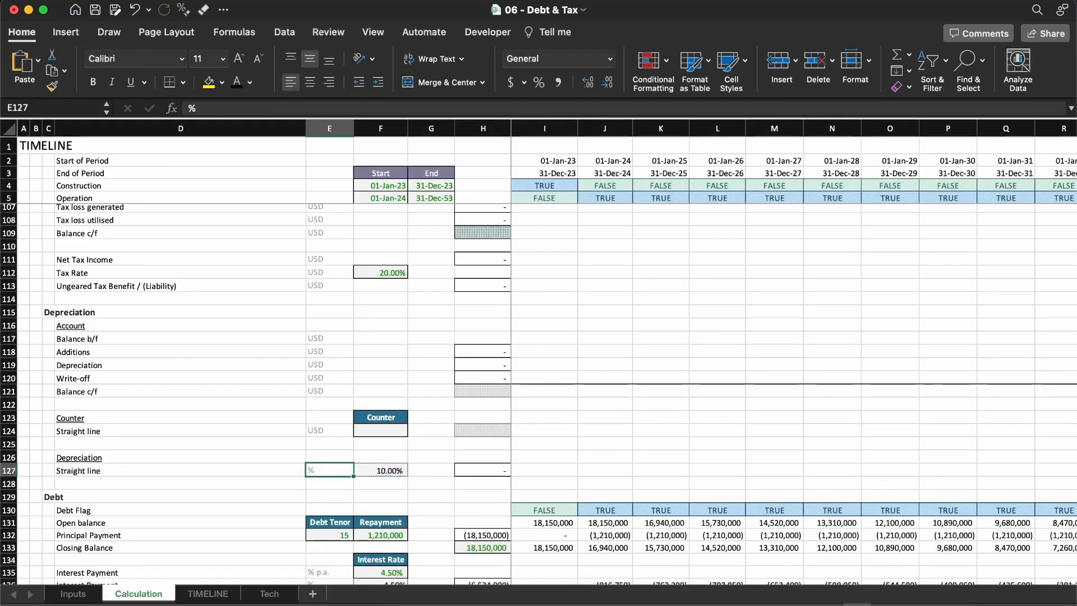
{"action": "key", "text": "Right"}
{"action": "key", "text": "F2"}
{"action": "key", "text": "Escape"}
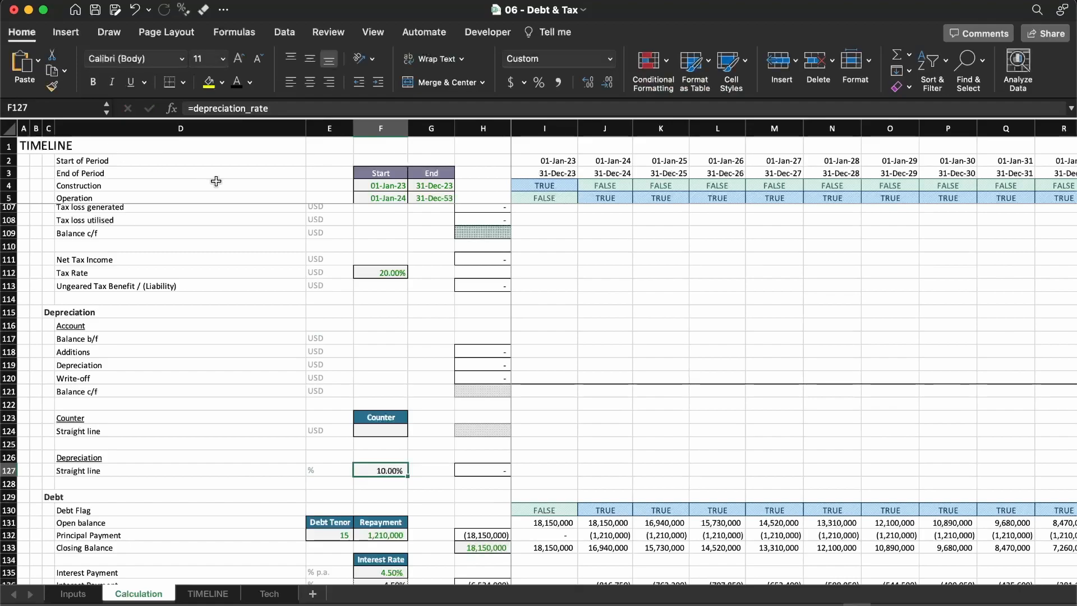
{"action": "scroll", "coordinate": [460, 533], "scroll_direction": "down", "scroll_amount": 3}
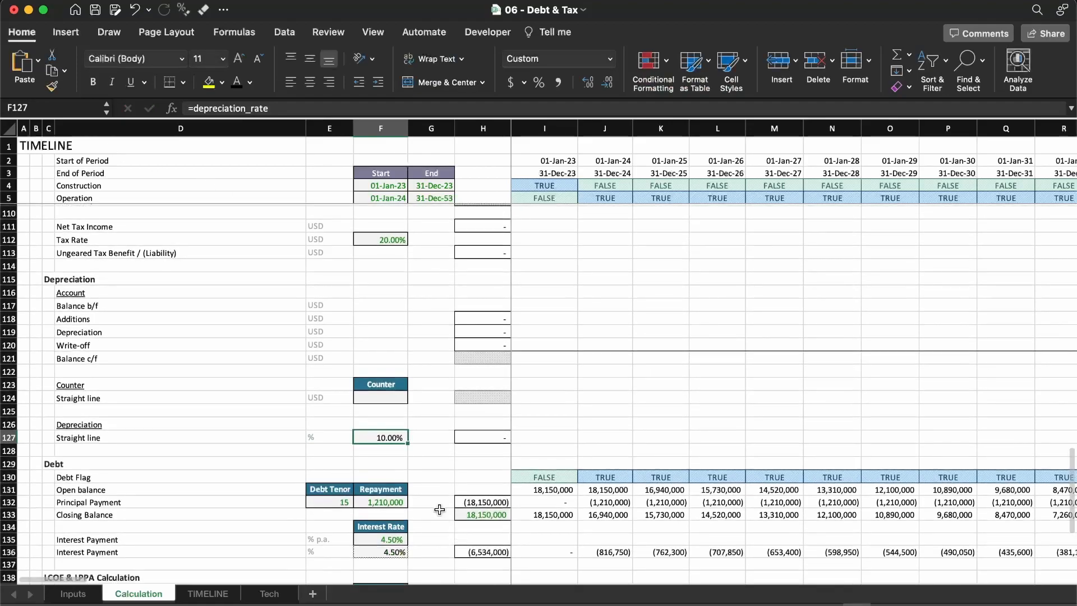
{"action": "left_click", "coordinate": [379, 552]}
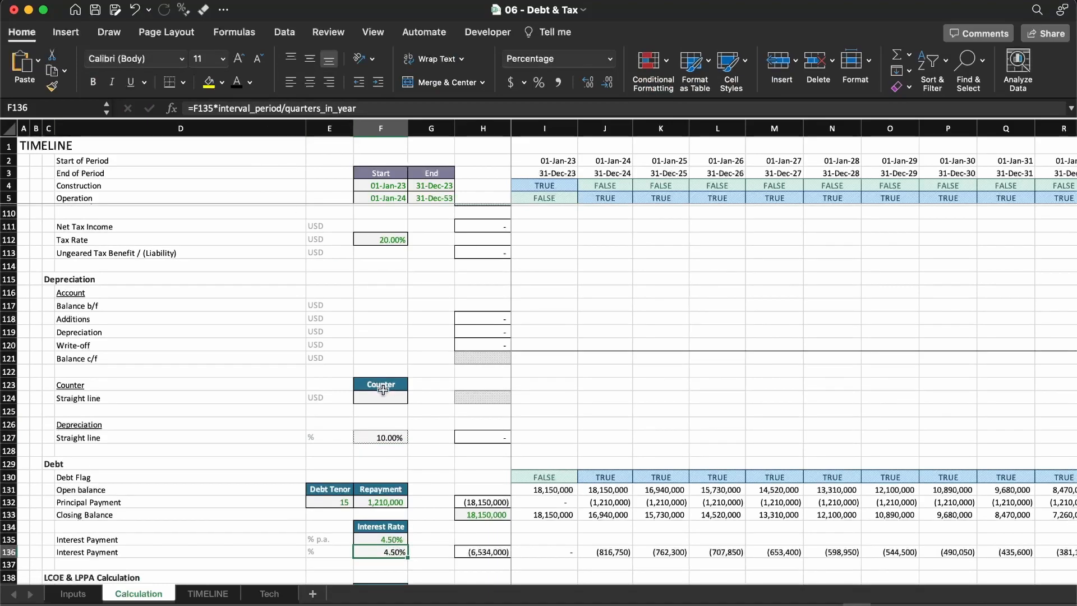
{"action": "key", "text": "F2"}
{"action": "key", "text": "shift+Left"}
{"action": "key", "text": "shift+Left"}
{"action": "key", "text": "shift+Left"}
{"action": "key", "text": "shift+Left"}
{"action": "key", "text": "shift+Left"}
{"action": "key", "text": "shift+Left"}
{"action": "key", "text": "shift+Left"}
{"action": "key", "text": "shift+Left"}
{"action": "key", "text": "shift+Left"}
{"action": "key", "text": "shift+Left"}
{"action": "key", "text": "shift+Left"}
{"action": "key", "text": "shift+Left"}
{"action": "key", "text": "shift+Left"}
{"action": "key", "text": "shift+Left"}
{"action": "key", "text": "shift+Left"}
{"action": "key", "text": "shift+Left"}
{"action": "key", "text": "shift+Left"}
{"action": "key", "text": "shift+Left"}
{"action": "key", "text": "shift+Left"}
{"action": "key", "text": "shift+Left"}
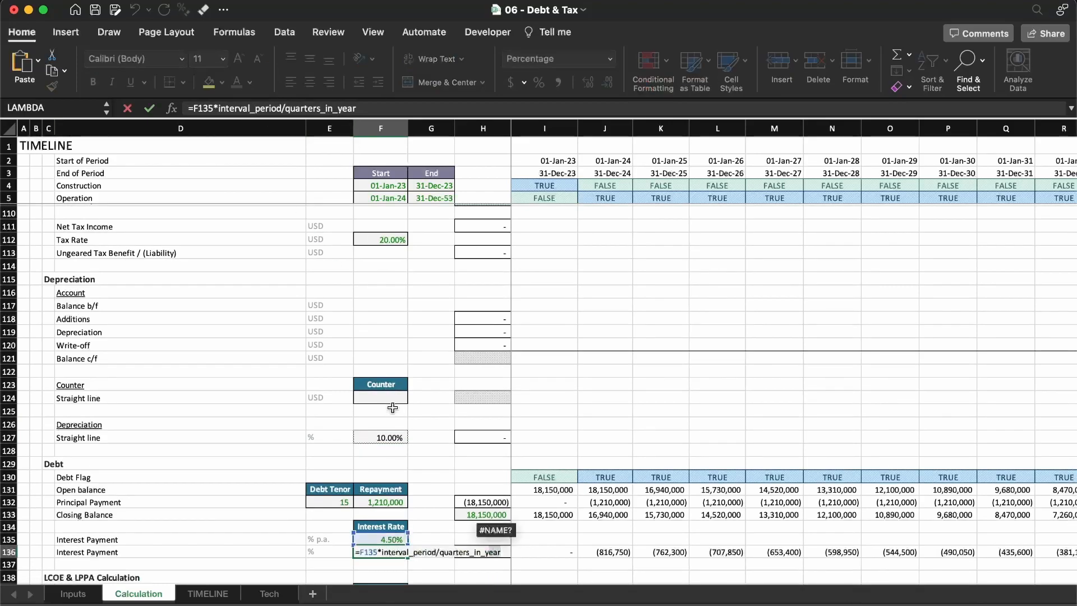
{"action": "key", "text": "shift+Left"}
{"action": "key", "text": "shift+Left"}
{"action": "key", "text": "shift+Left"}
{"action": "key", "text": "shift+Left"}
{"action": "key", "text": "shift+Left"}
{"action": "key", "text": "shift+Left"}
{"action": "key", "text": "shift+Left"}
{"action": "key", "text": "shift+Left"}
{"action": "key", "text": "shift+Left"}
{"action": "key", "text": "shift+Left"}
{"action": "key", "text": "shift+Left"}
{"action": "key", "text": "shift+Left"}
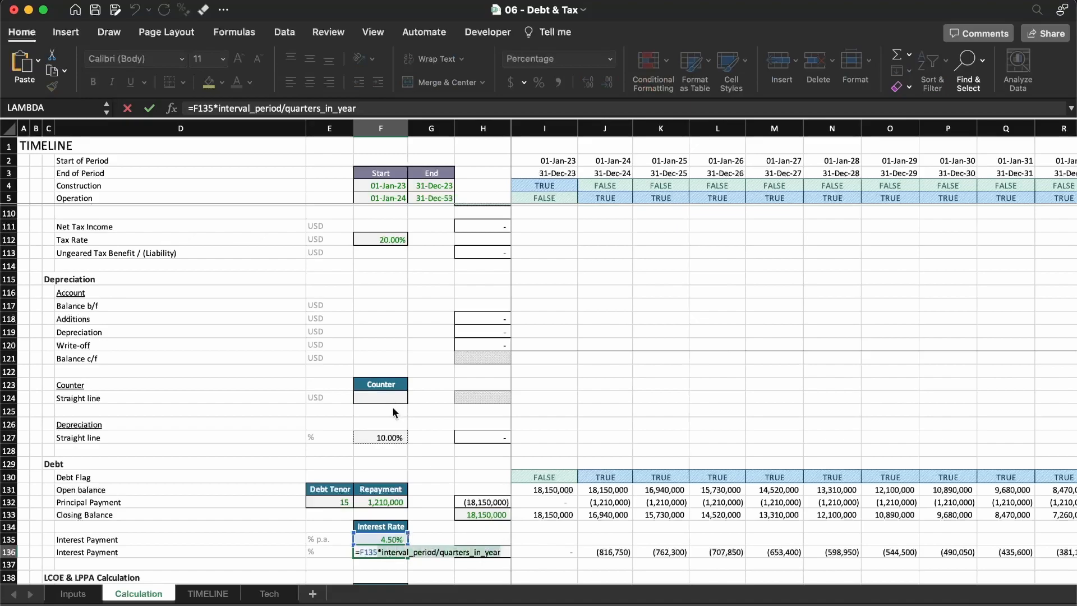
{"action": "key", "text": "Return"}
{"action": "key", "text": "Up"}
{"action": "key", "text": "Up"}
{"action": "key", "text": "Up"}
{"action": "key", "text": "Up"}
{"action": "key", "text": "Up"}
{"action": "key", "text": "Up"}
{"action": "key", "text": "Up"}
{"action": "key", "text": "Up"}
{"action": "key", "text": "Up"}
{"action": "key", "text": "Up"}
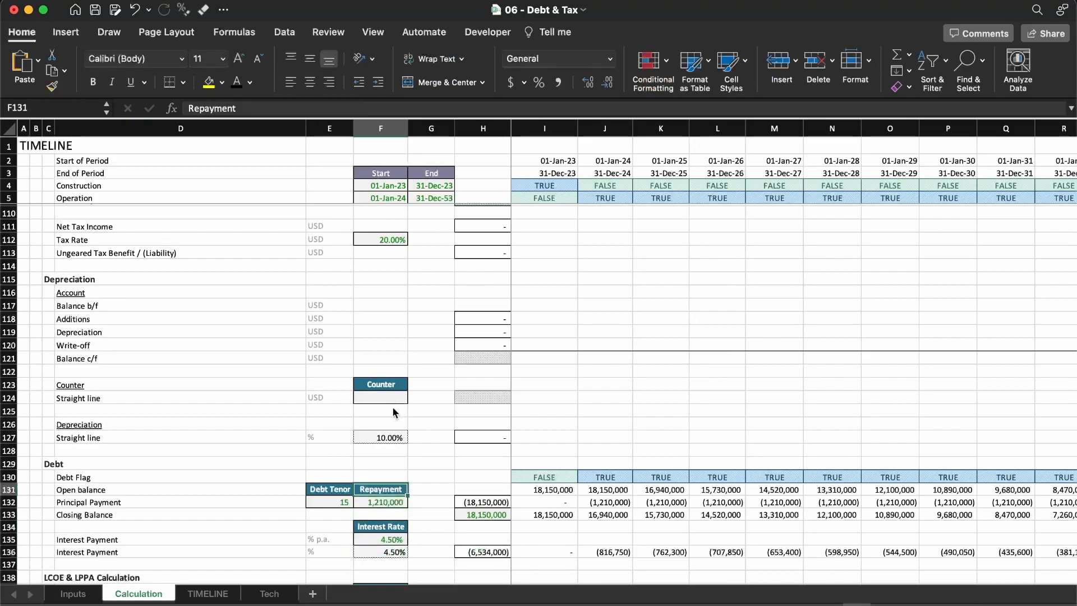
{"action": "key", "text": "F2"}
{"action": "type", "text": "*"}
{"action": "key", "text": "super+v"}
{"action": "key", "text": "Return"}
{"action": "key", "text": "Up"}
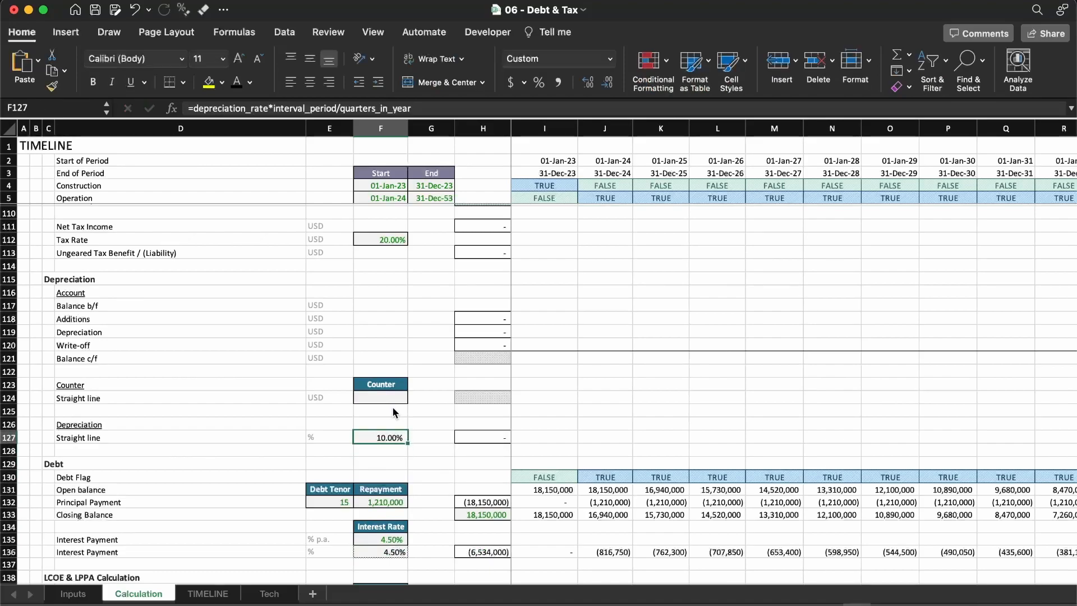
Set Interval between periods on the Inputs sheet to 1 quarter and check the straight-line rate on the Calculation sheet
{"action": "key", "text": "ctrl+["}
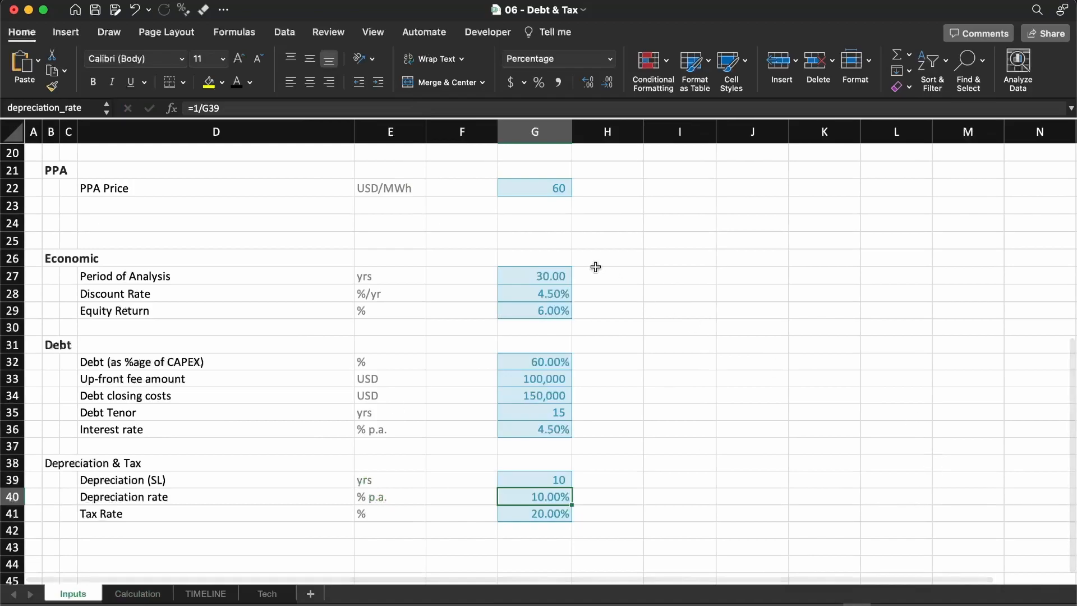
{"action": "scroll", "coordinate": [596, 266], "scroll_direction": "up", "scroll_amount": 6}
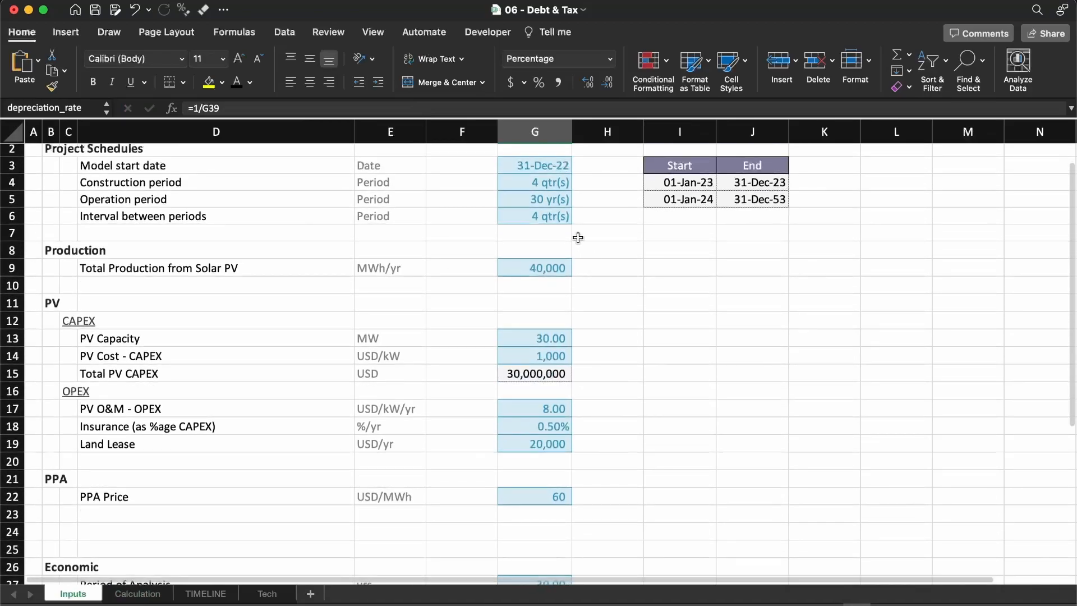
{"action": "left_click", "coordinate": [560, 215]}
{"action": "type", "text": "1"}
{"action": "key", "text": "Return"}
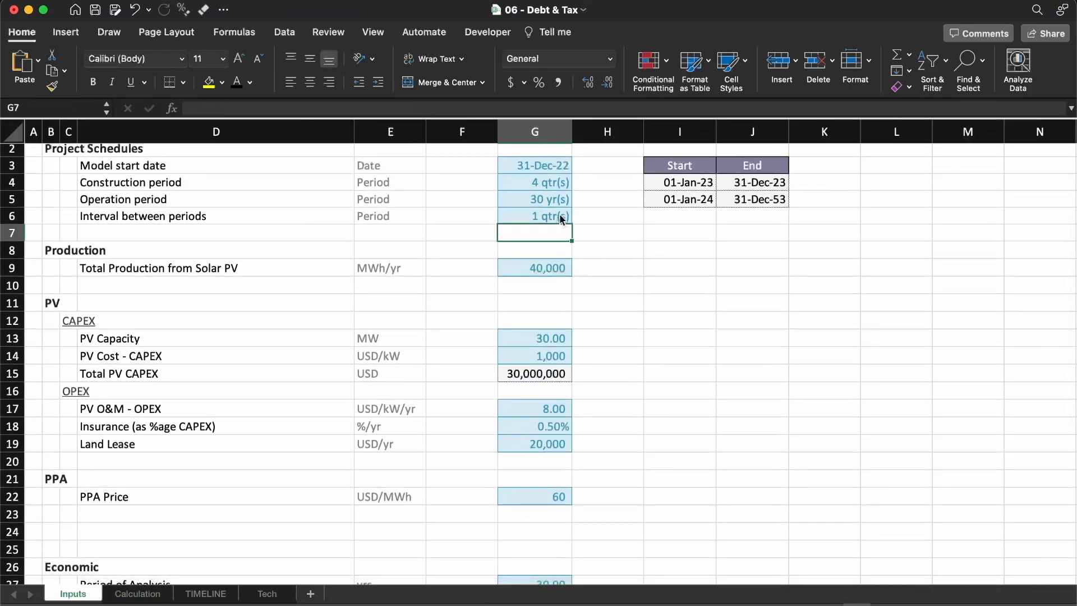
{"action": "key", "text": "ctrl+Page_Down"}
{"action": "key", "text": "Left"}
{"action": "key", "text": "Right"}
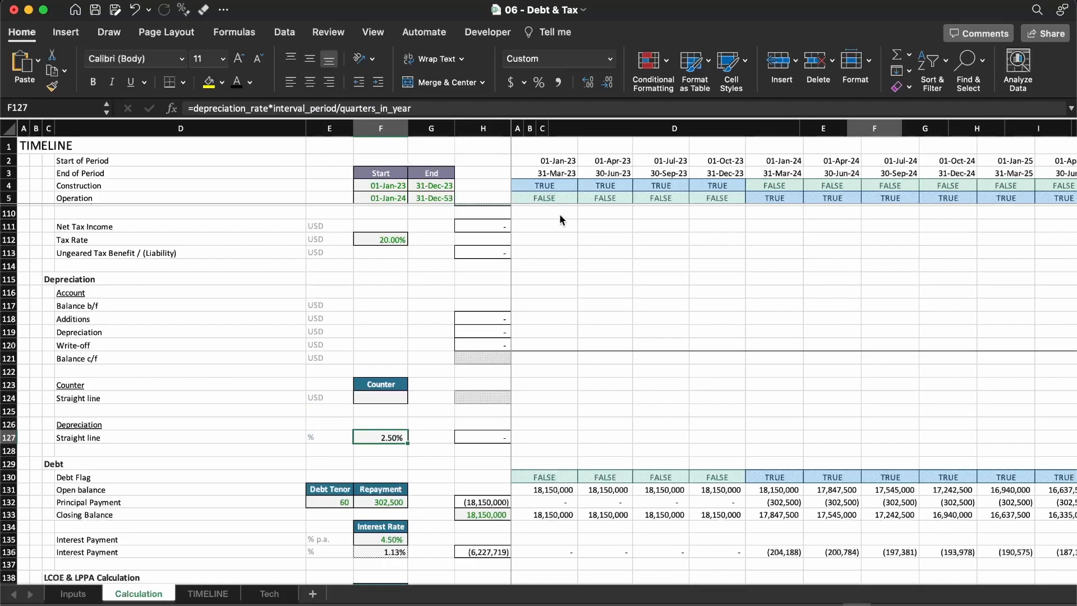
Examine the Counter block and the Depreciation account rows from Balance b/f to Balance c/f on the Calculation sheet
{"action": "key", "text": "Up"}
{"action": "key", "text": "Up"}
{"action": "key", "text": "Up"}
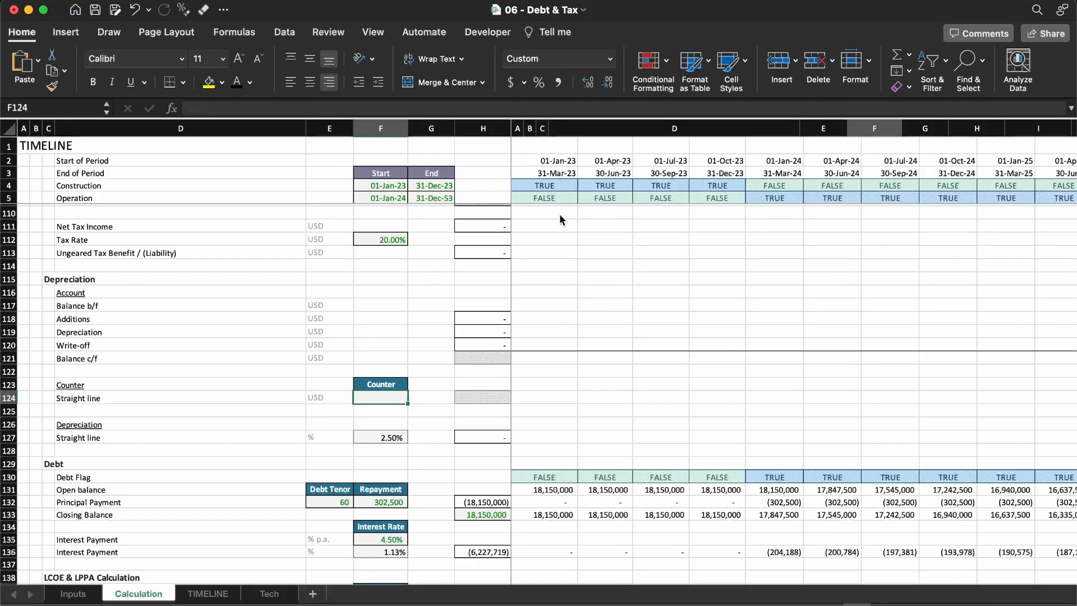
{"action": "key", "text": "shift+space"}
{"action": "key", "text": "shift+Up"}
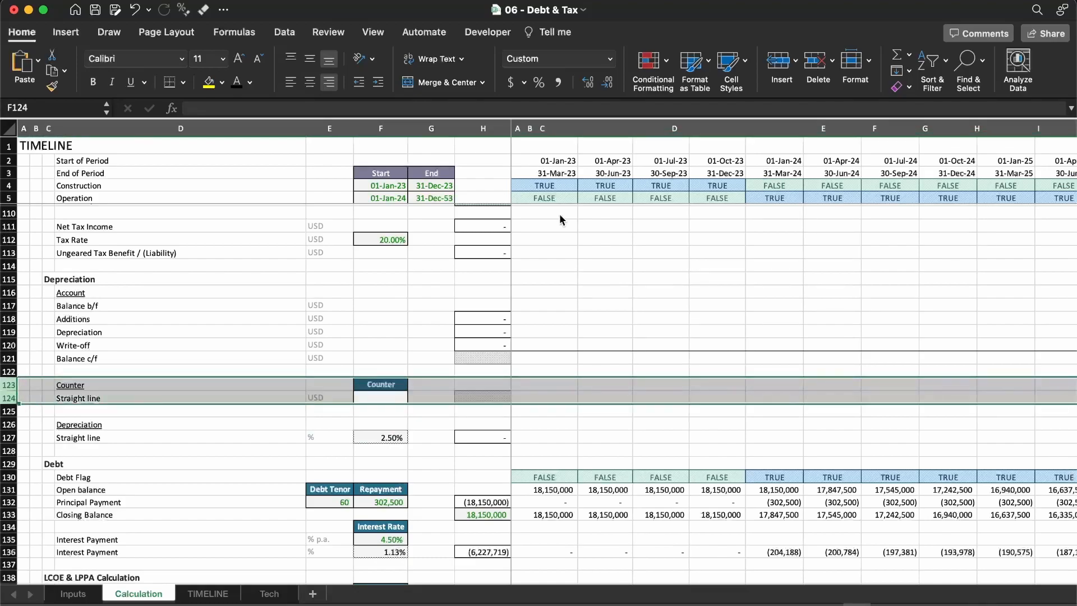
{"action": "key", "text": "Up"}
{"action": "key", "text": "Up"}
{"action": "key", "text": "Up"}
{"action": "key", "text": "Up"}
{"action": "key", "text": "Up"}
{"action": "key", "text": "Left"}
{"action": "key", "text": "Left"}
{"action": "key", "text": "Left"}
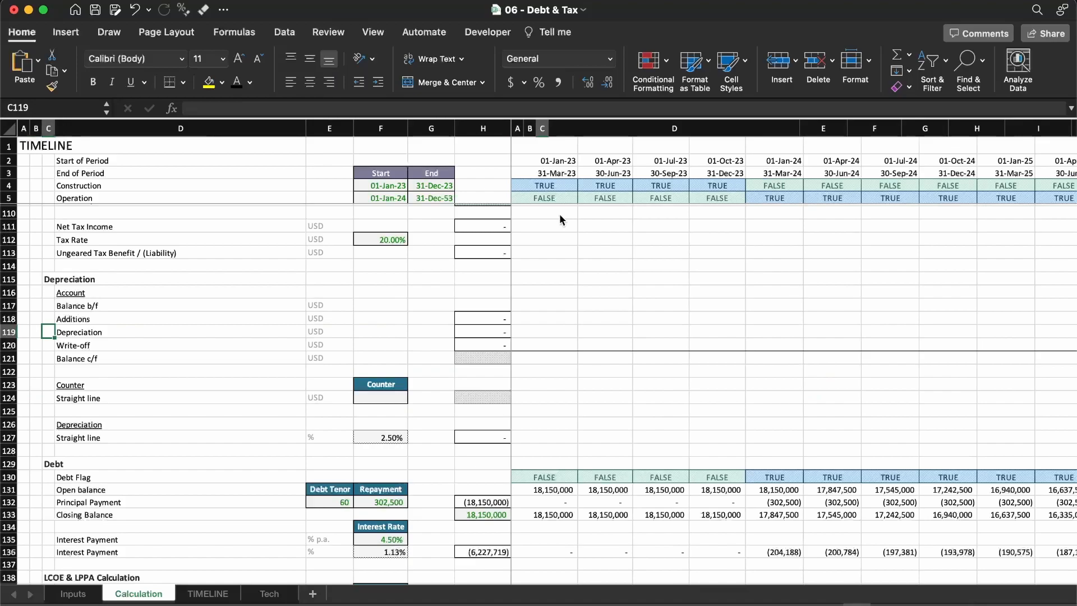
{"action": "key", "text": "Up"}
{"action": "key", "text": "Right"}
{"action": "key", "text": "Up"}
{"action": "key", "text": "Up"}
{"action": "key", "text": "Up"}
{"action": "key", "text": "Down"}
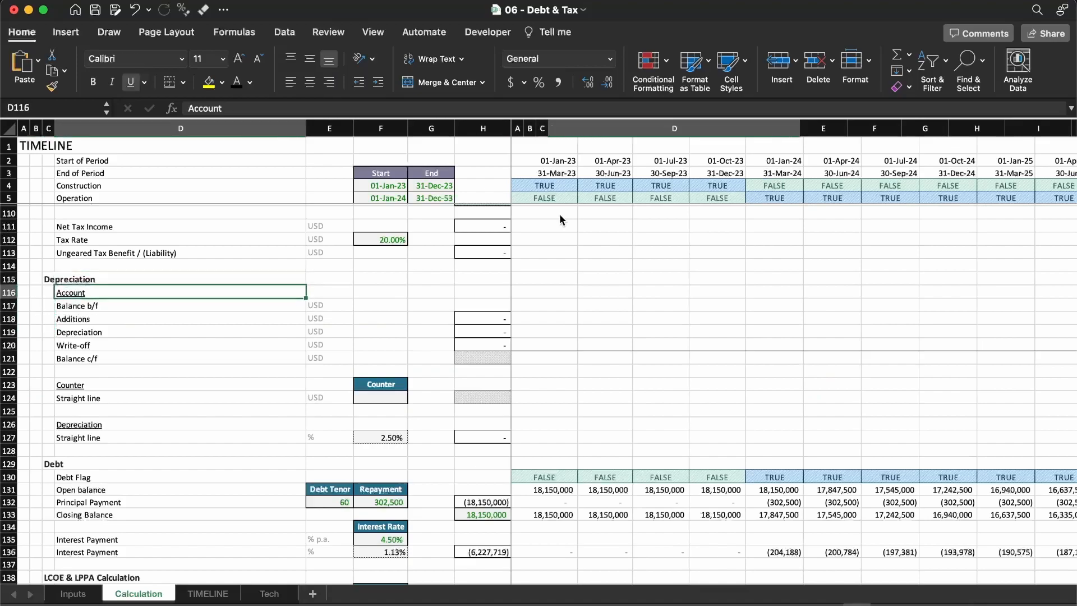
{"action": "key", "text": "Down"}
{"action": "key", "text": "shift+space"}
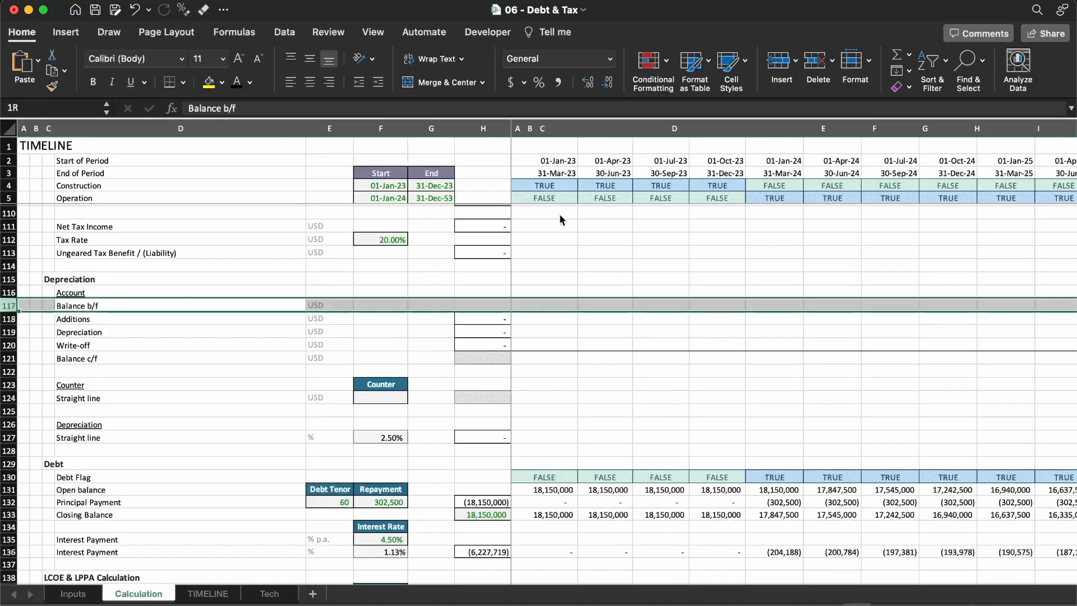
{"action": "key", "text": "shift+Down"}
{"action": "key", "text": "shift+Down"}
{"action": "key", "text": "shift+Down"}
{"action": "key", "text": "shift+Down"}
{"action": "key", "text": "Left"}
{"action": "key", "text": "Right"}
{"action": "key", "text": "shift+space"}
{"action": "key", "text": "Down"}
{"action": "key", "text": "Down"}
{"action": "key", "text": "Down"}
{"action": "key", "text": "Down"}
{"action": "key", "text": "shift+space"}
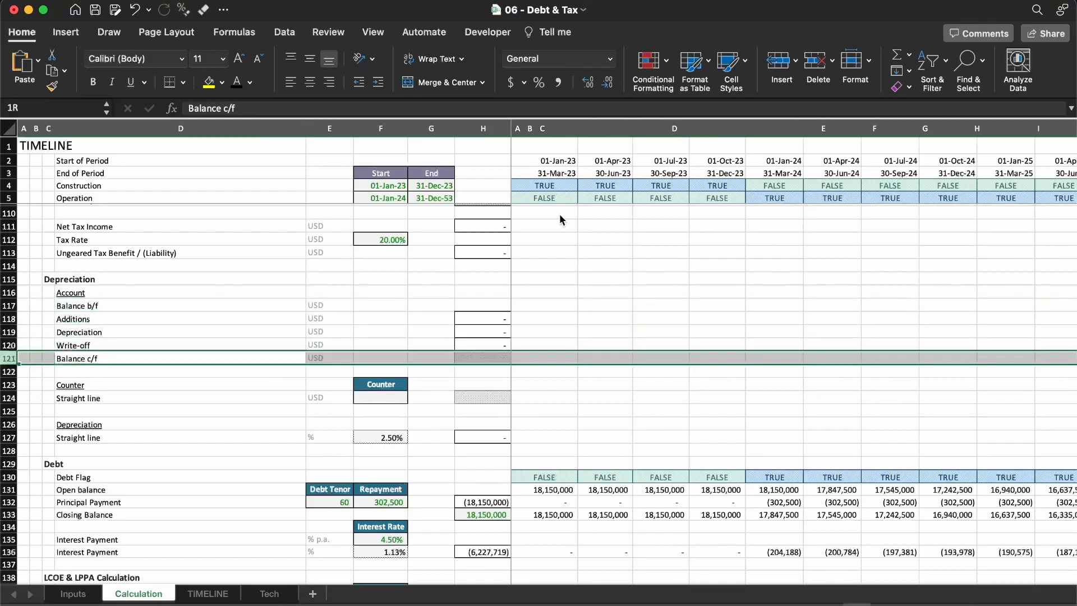
Review the Additions, Depreciation and Write-off rows of the Depreciation account
{"action": "key", "text": "Up"}
{"action": "key", "text": "shift+space"}
{"action": "key", "text": "shift+Up"}
{"action": "key", "text": "shift+Up"}
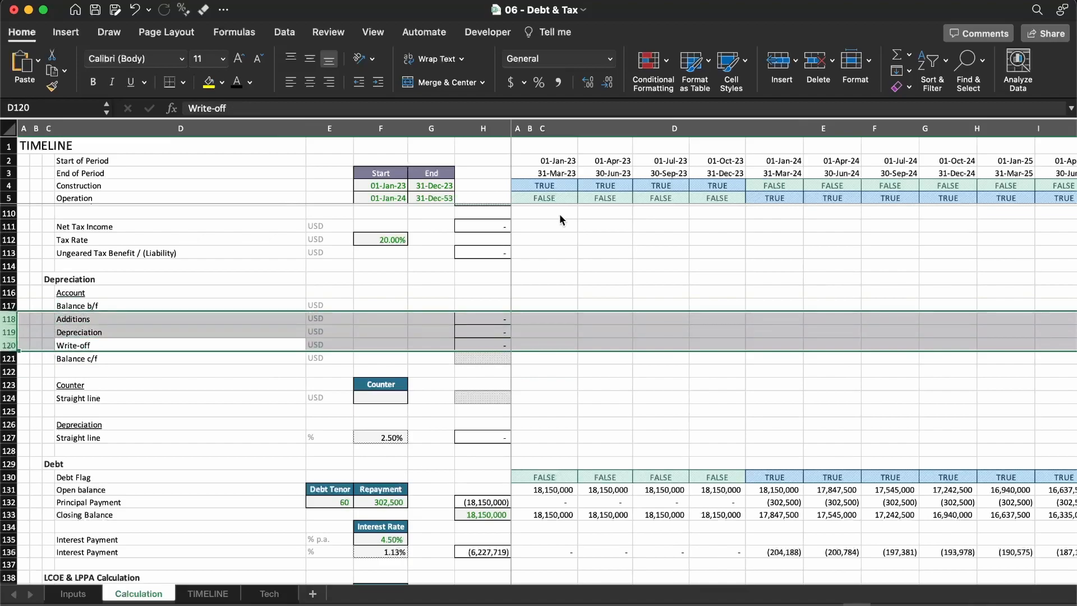
{"action": "key", "text": "Up"}
{"action": "key", "text": "Up"}
{"action": "key", "text": "shift+space"}
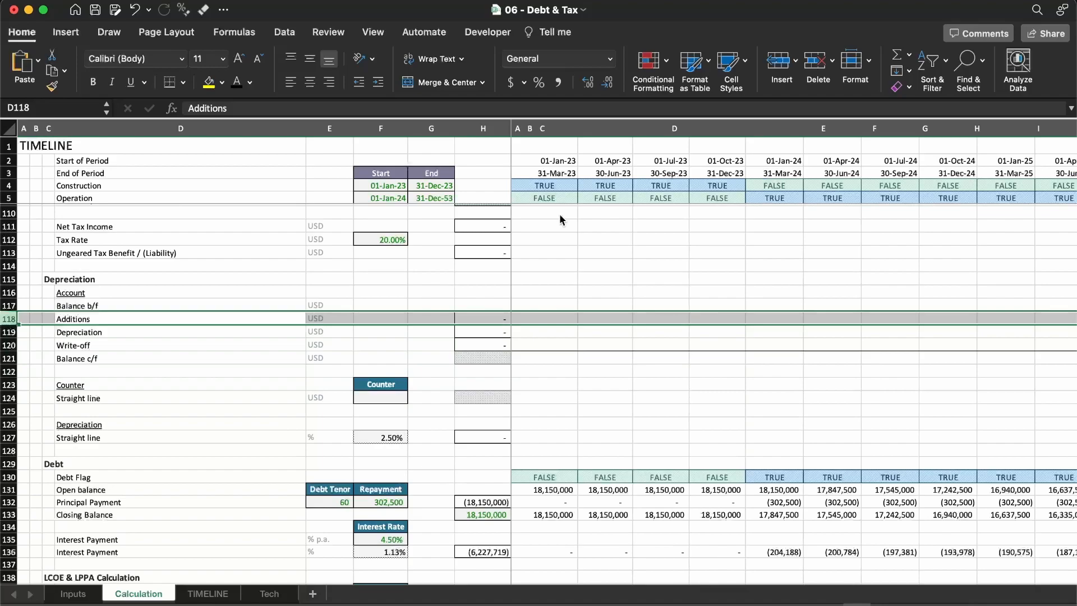
Link the first-period Additions in I118 to construction CAPEX with the sign reversed, using =I18*-1
{"action": "key", "text": "Left"}
{"action": "key", "text": "Right"}
{"action": "key", "text": "Right"}
{"action": "key", "text": "Right"}
{"action": "key", "text": "Right"}
{"action": "key", "text": "Right"}
{"action": "key", "text": "Right"}
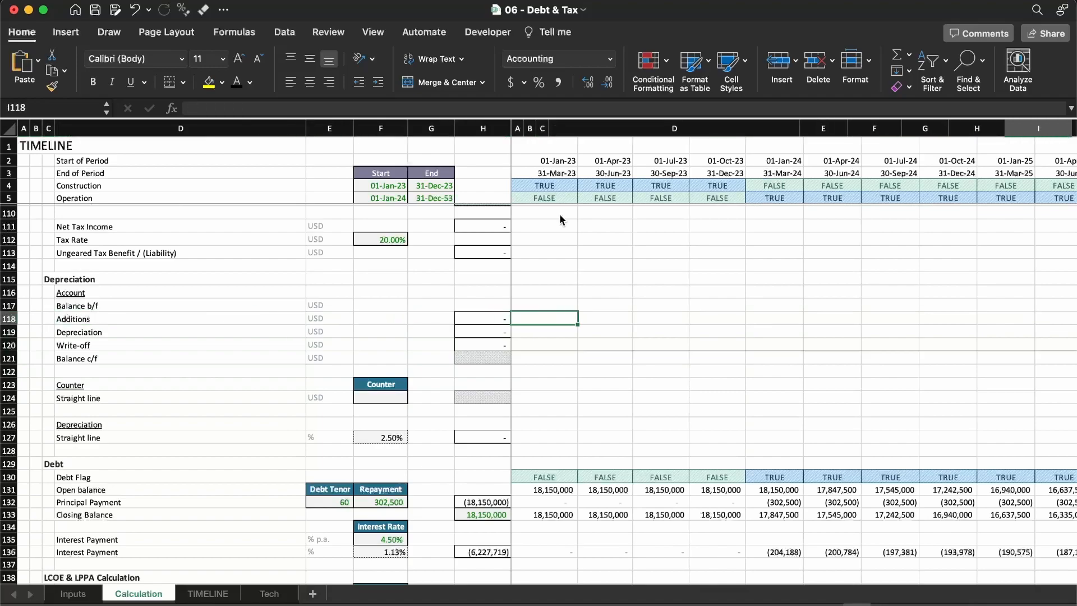
{"action": "type", "text": "="}
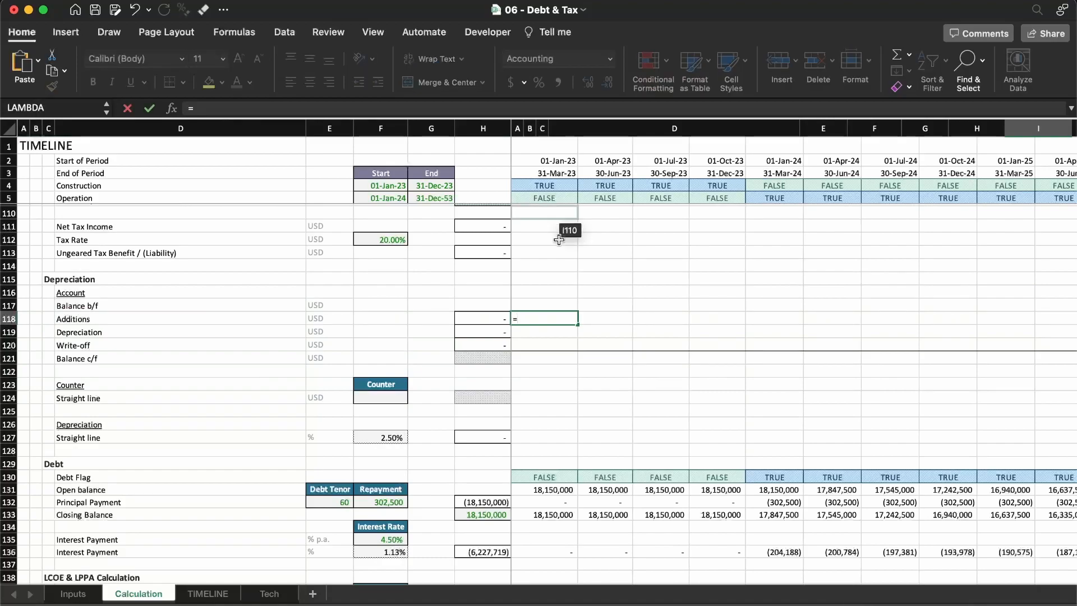
{"action": "scroll", "coordinate": [557, 303], "scroll_direction": "up", "scroll_amount": 3}
{"action": "scroll", "coordinate": [556, 304], "scroll_direction": "up", "scroll_amount": 15}
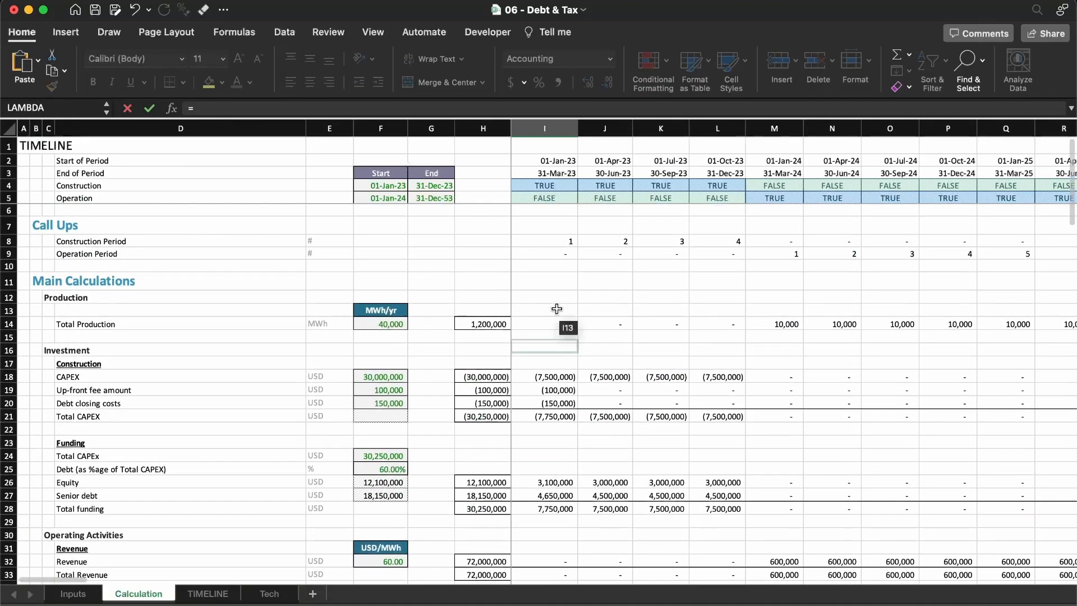
{"action": "left_click", "coordinate": [559, 370]}
{"action": "left_click", "coordinate": [560, 374]}
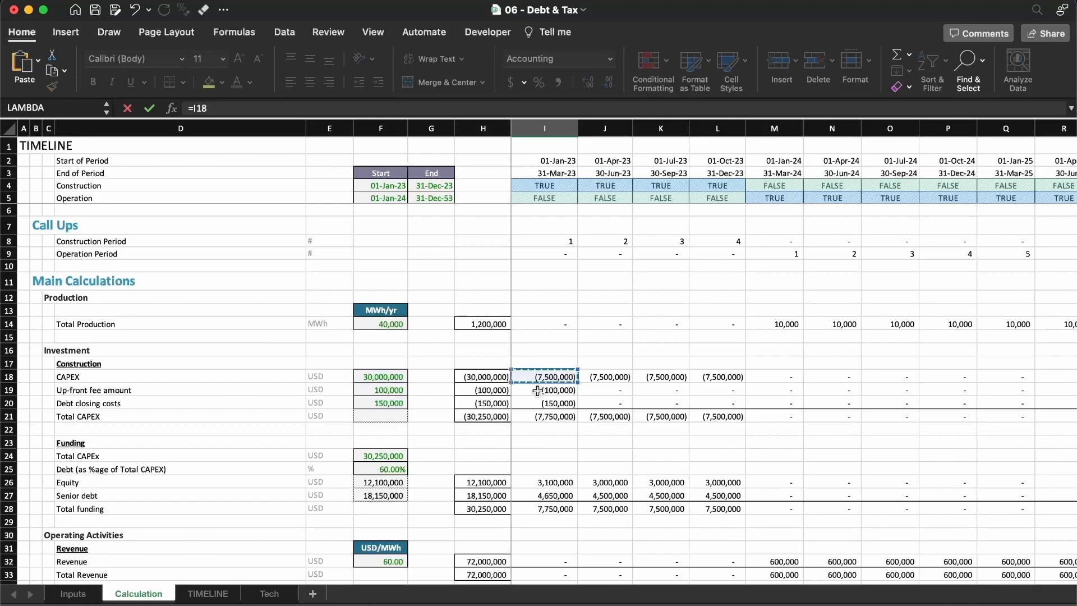
{"action": "type", "text": "*"}
{"action": "key", "text": "Return"}
Fill the Additions formula from I118 across row 118 to the end of the timeline
{"action": "key", "text": "Up"}
{"action": "key", "text": "ctrl+shift+Right"}
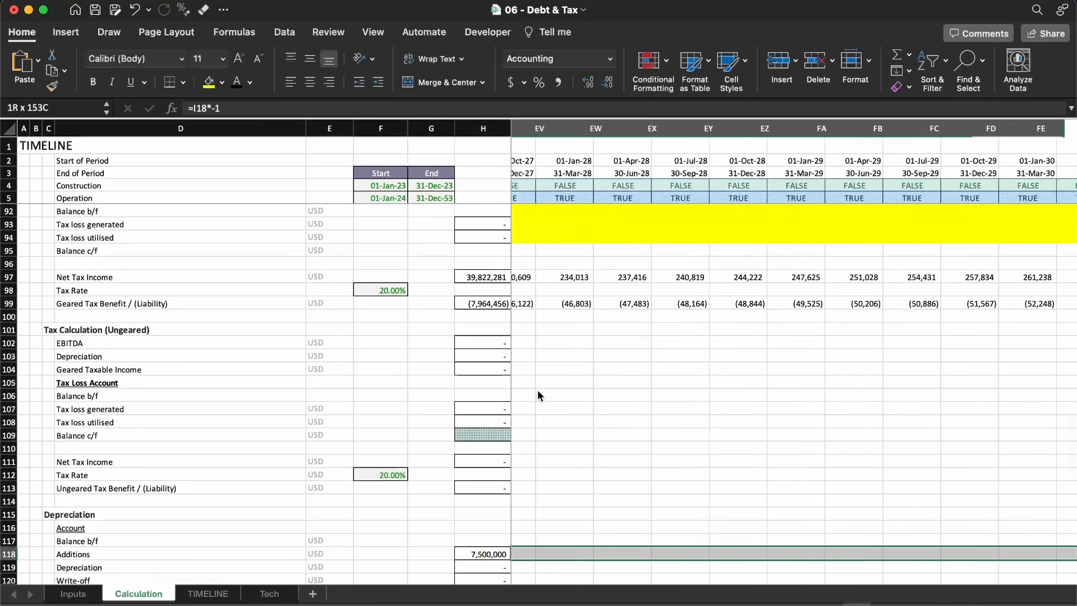
{"action": "key", "text": "ctrl+r"}
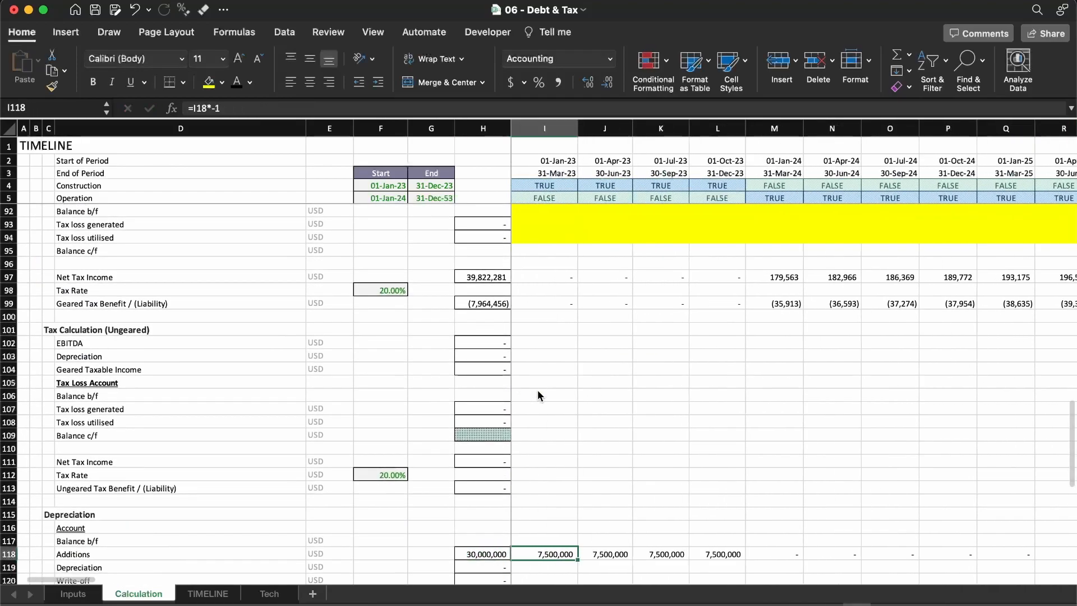
Link the first-period Balance b/f in I117 to the preceding Balance c/f cell with =H121
{"action": "scroll", "coordinate": [537, 395], "scroll_direction": "down", "scroll_amount": 5}
{"action": "key", "text": "Up"}
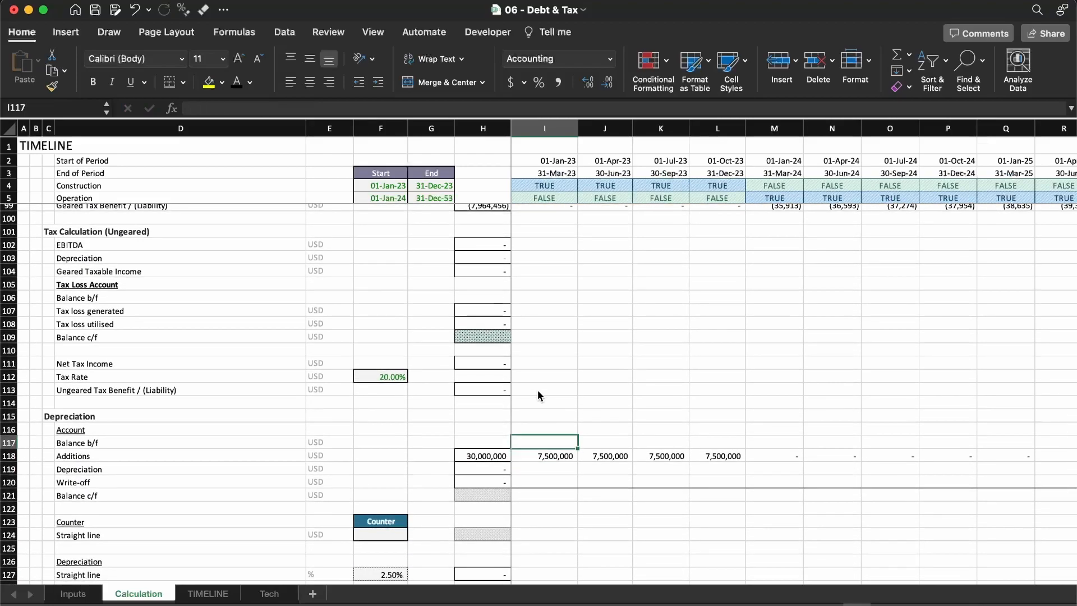
{"action": "type", "text": "="}
{"action": "key", "text": "Left"}
{"action": "key", "text": "Down"}
{"action": "key", "text": "Down"}
{"action": "key", "text": "Down"}
{"action": "key", "text": "Down"}
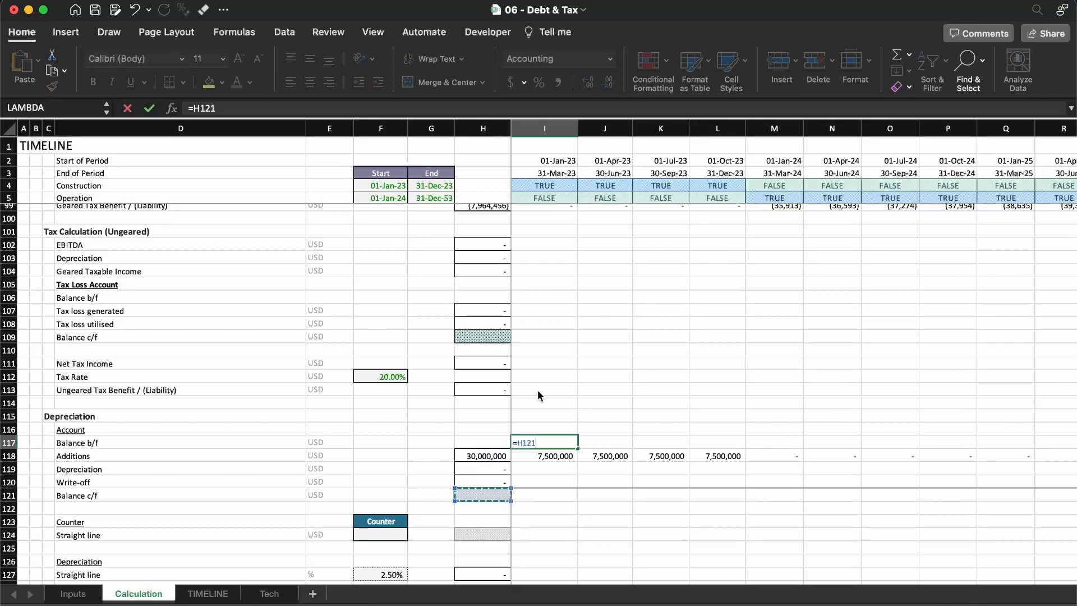
{"action": "key", "text": "Return"}
Examine the shaded Balance c/f cell H121 together with the neighbouring I121 and the total cells above it
{"action": "key", "text": "Left"}
{"action": "key", "text": "Down"}
{"action": "key", "text": "Down"}
{"action": "key", "text": "Down"}
{"action": "key", "text": "Right"}
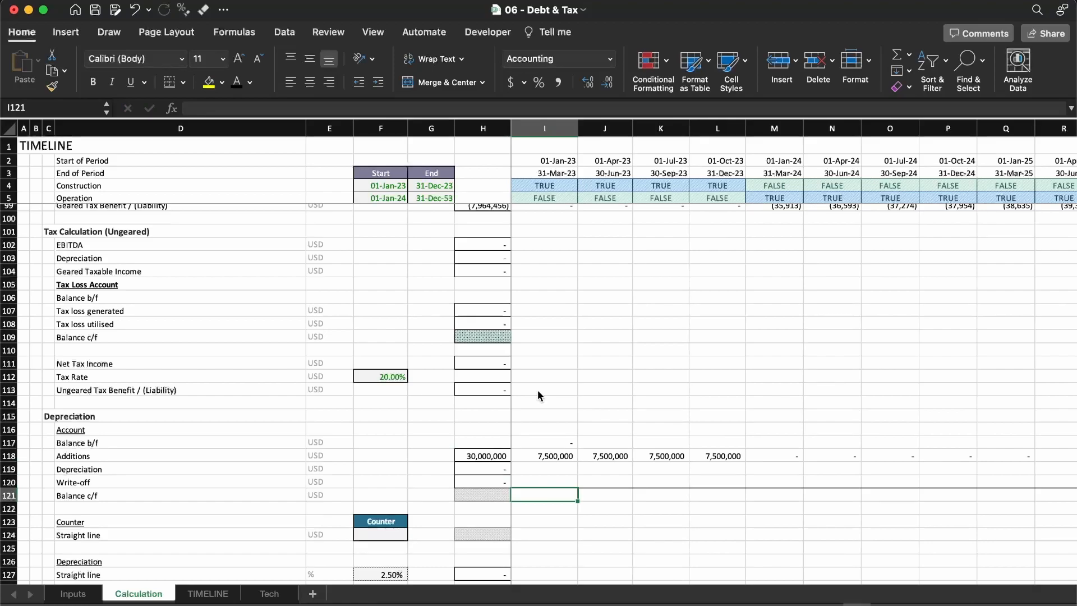
{"action": "key", "text": "Left"}
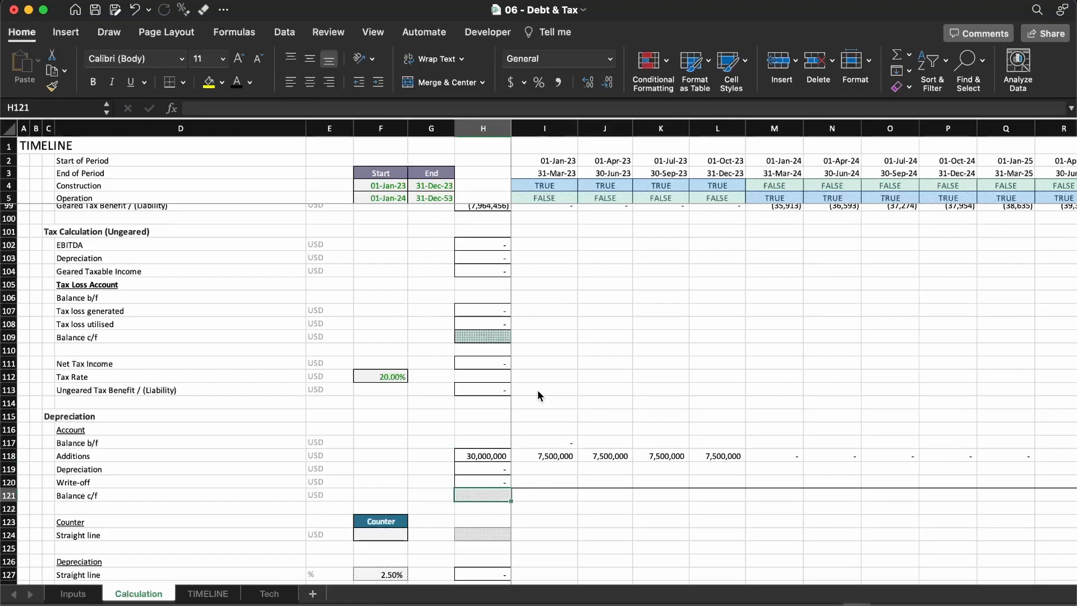
{"action": "key", "text": "Right"}
{"action": "key", "text": "Left"}
{"action": "key", "text": "Up"}
{"action": "key", "text": "Up"}
{"action": "key", "text": "Down"}
{"action": "key", "text": "Down"}
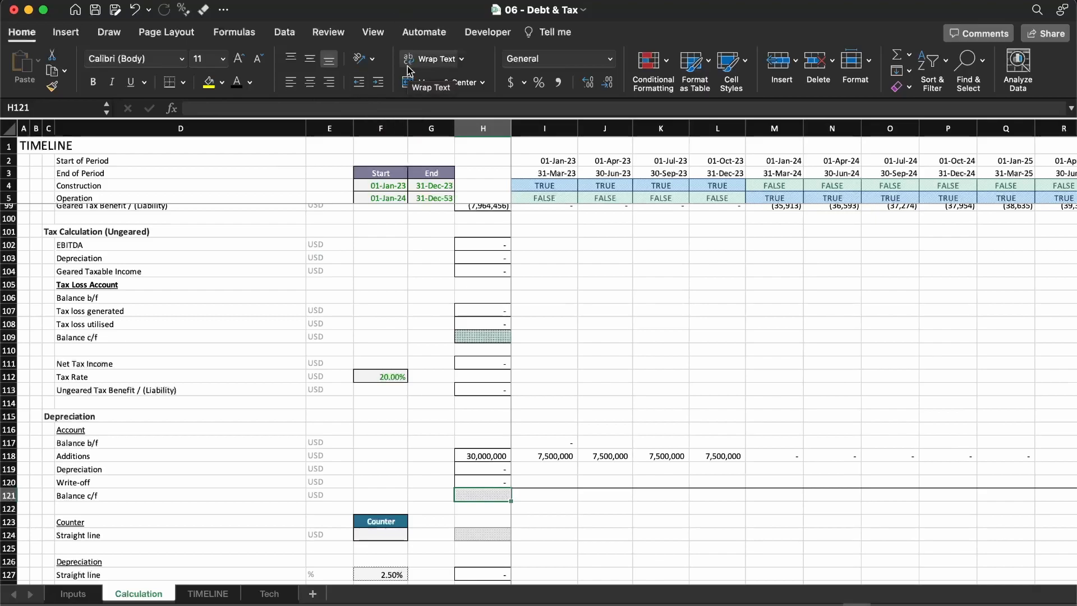
Trace the dependents of the shaded Balance c/f cell H121 and remove the tracer arrows
{"action": "left_click", "coordinate": [327, 32]}
{"action": "left_click", "coordinate": [286, 32]}
{"action": "left_click", "coordinate": [234, 32]}
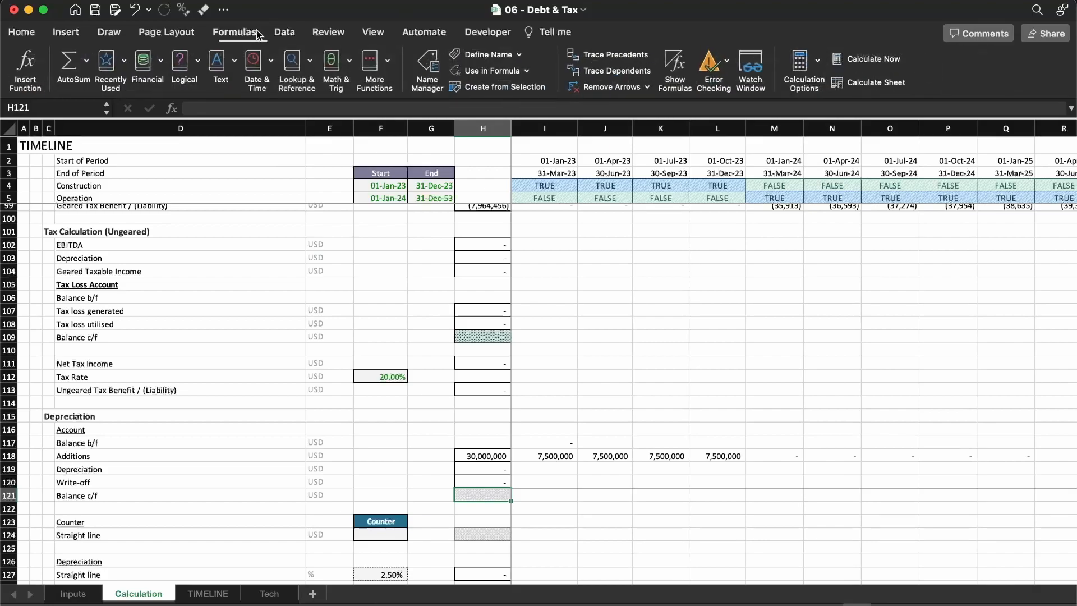
{"action": "left_click", "coordinate": [618, 57]}
{"action": "key", "text": "Return"}
{"action": "left_click", "coordinate": [623, 68]}
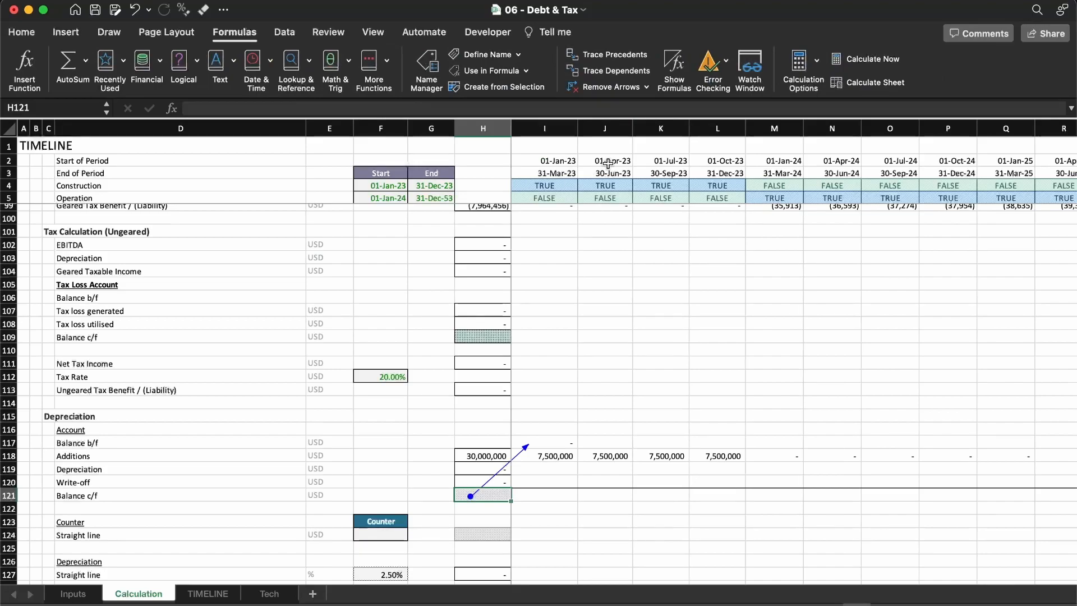
{"action": "left_click", "coordinate": [618, 87]}
Fill the Balance b/f formula from I117 across row 117 to the end of the timeline
{"action": "key", "text": "Right"}
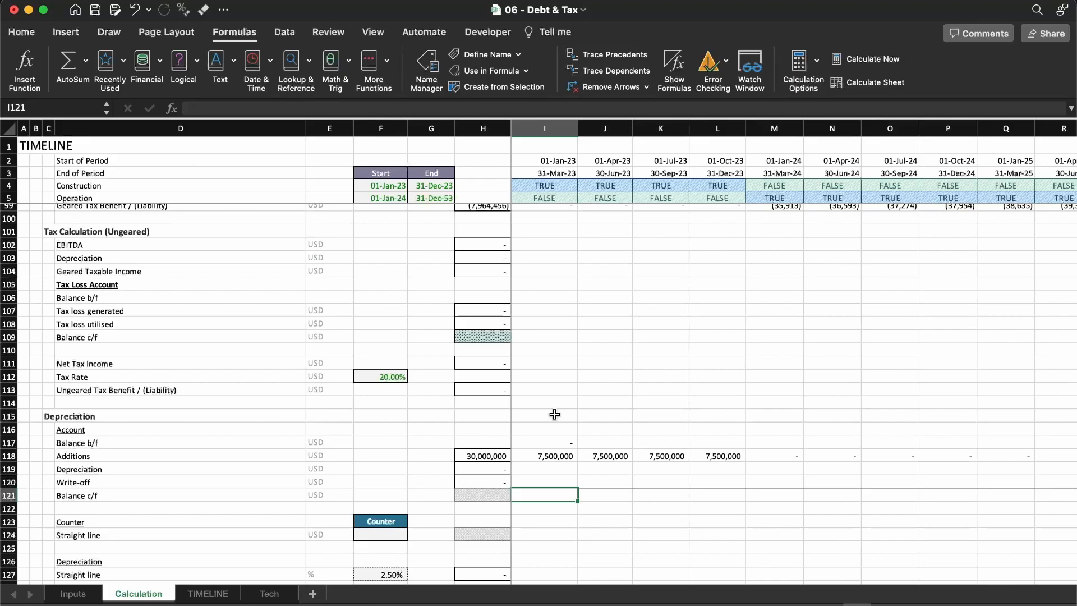
{"action": "key", "text": "Up"}
{"action": "key", "text": "Up"}
{"action": "key", "text": "Up"}
{"action": "key", "text": "Up"}
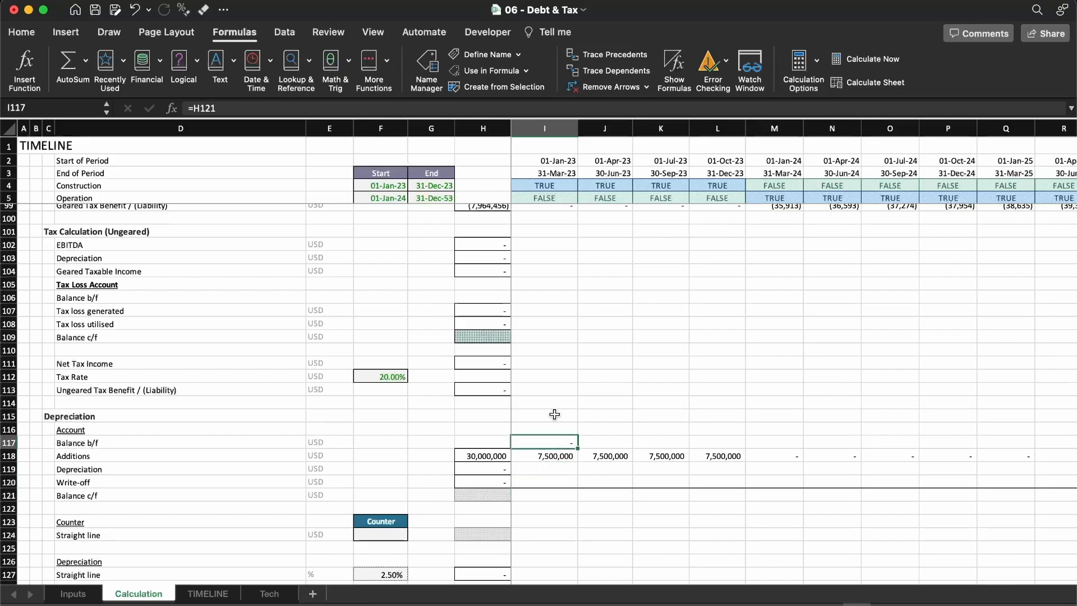
{"action": "key", "text": "shift+Down"}
{"action": "key", "text": "ctrl+shift+Right"}
{"action": "key", "text": "shift+Up"}
{"action": "key", "text": "ctrl+r"}
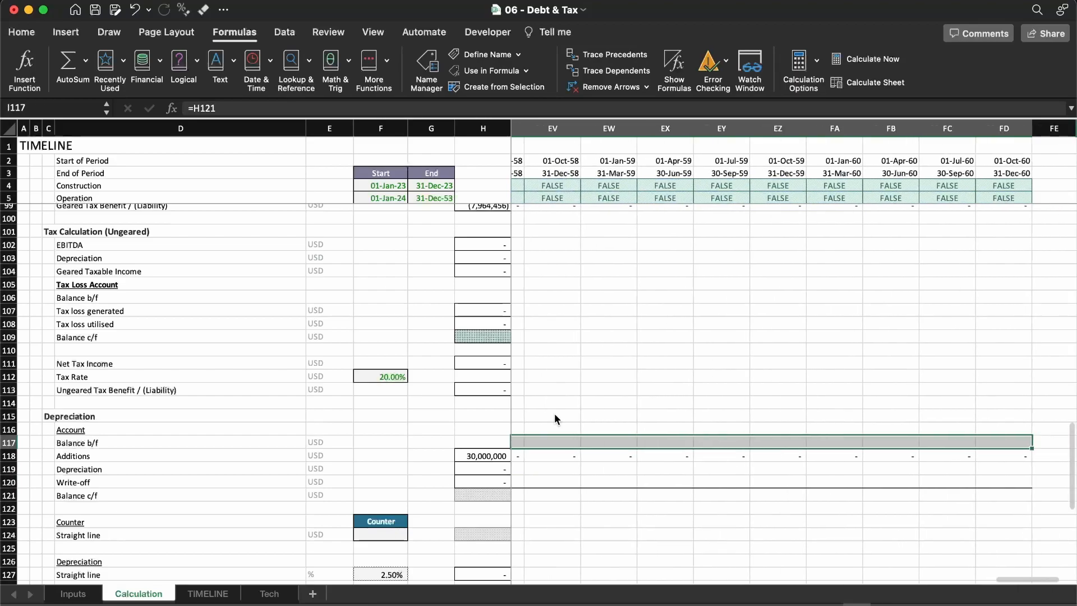
Check the references of the Balance b/f formulas in the first periods of row 117 and the Additions formula in I118
{"action": "key", "text": "Left"}
{"action": "key", "text": "Right"}
{"action": "key", "text": "Right"}
{"action": "key", "text": "F2"}
{"action": "key", "text": "Escape"}
{"action": "key", "text": "Right"}
{"action": "key", "text": "F2"}
{"action": "key", "text": "Escape"}
{"action": "key", "text": "Right"}
{"action": "key", "text": "F2"}
{"action": "key", "text": "Escape"}
{"action": "key", "text": "Right"}
{"action": "key", "text": "F2"}
{"action": "key", "text": "Escape"}
{"action": "key", "text": "Left"}
{"action": "key", "text": "Left"}
{"action": "key", "text": "Left"}
{"action": "key", "text": "Left"}
{"action": "key", "text": "Down"}
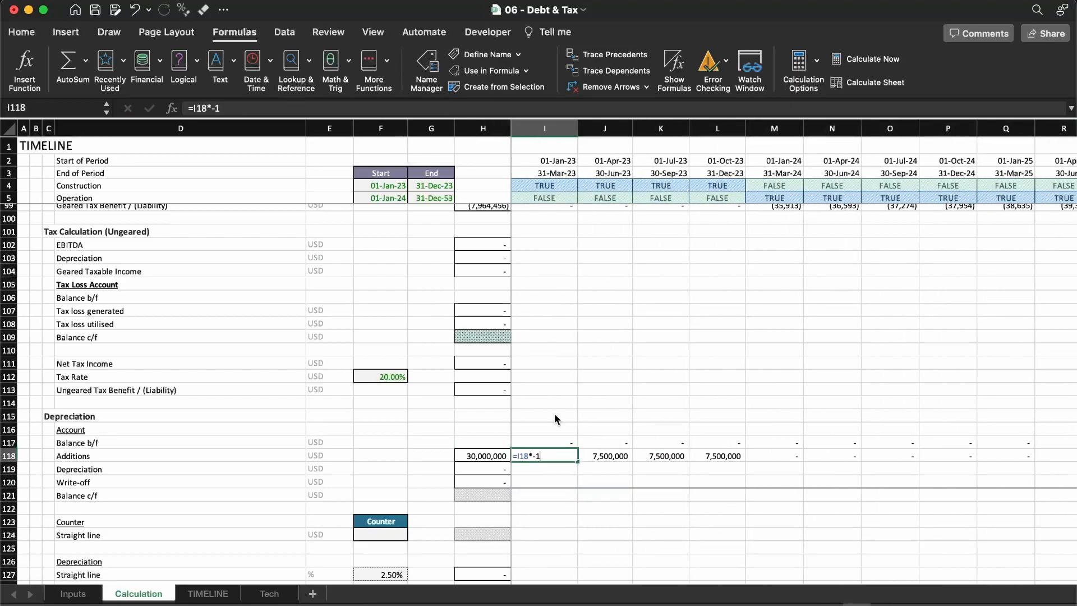
{"action": "key", "text": "F2"}
{"action": "key", "text": "Escape"}
Examine the empty Depreciation and Write-off rows 119 and 120 of the account
{"action": "key", "text": "Down"}
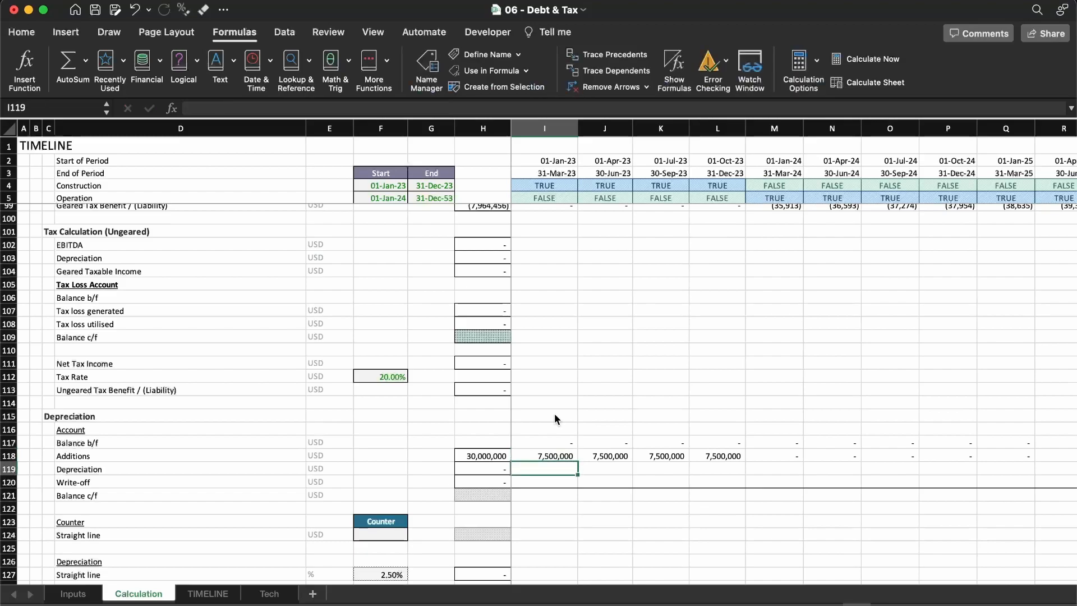
{"action": "key", "text": "shift+space"}
{"action": "key", "text": "Left"}
{"action": "key", "text": "Right"}
{"action": "key", "text": "Down"}
{"action": "key", "text": "shift+space"}
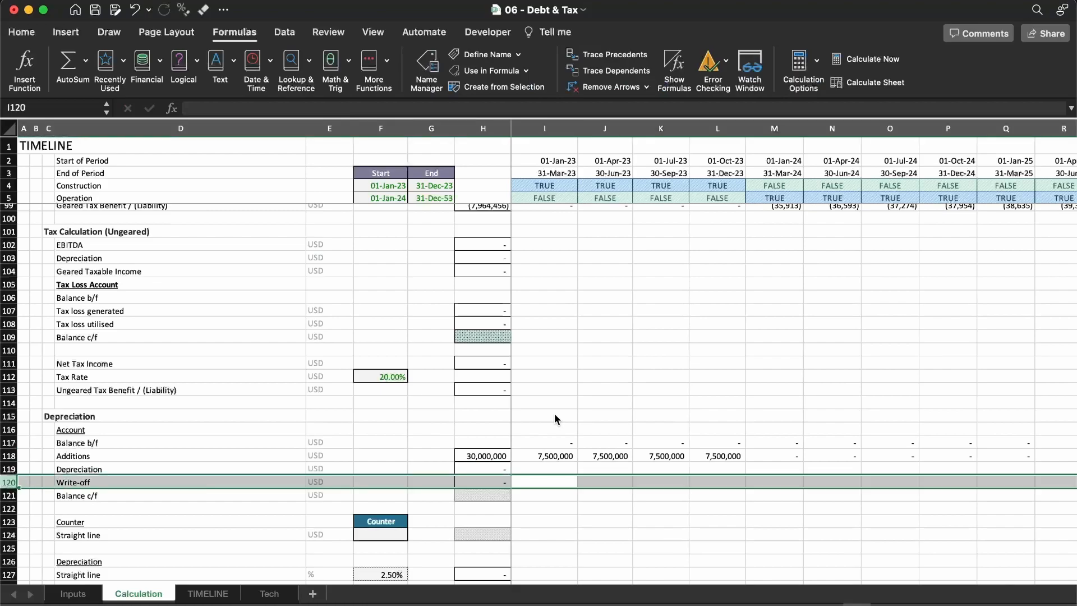
{"action": "key", "text": "Left"}
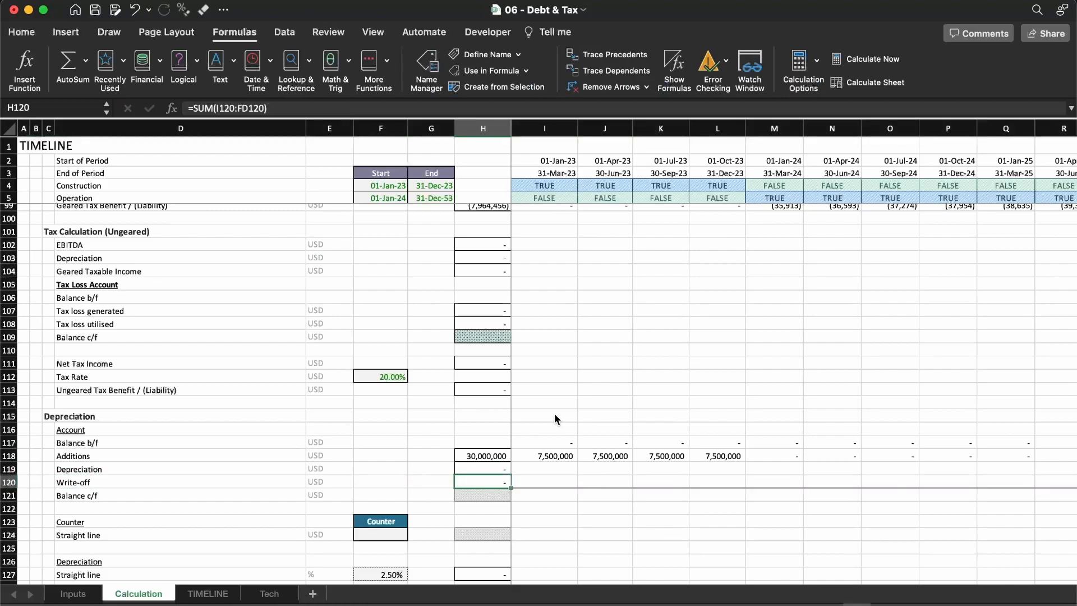
{"action": "key", "text": "Right"}
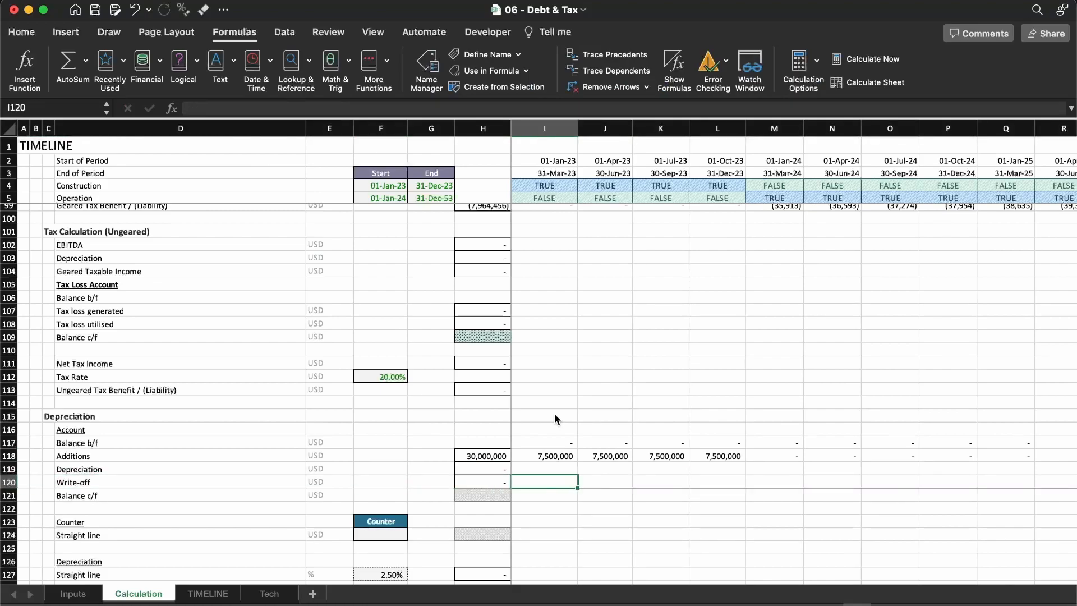
Sum the four account rows in the first-period Balance c/f cell I121 with =SUM(I117:I120)
{"action": "key", "text": "Down"}
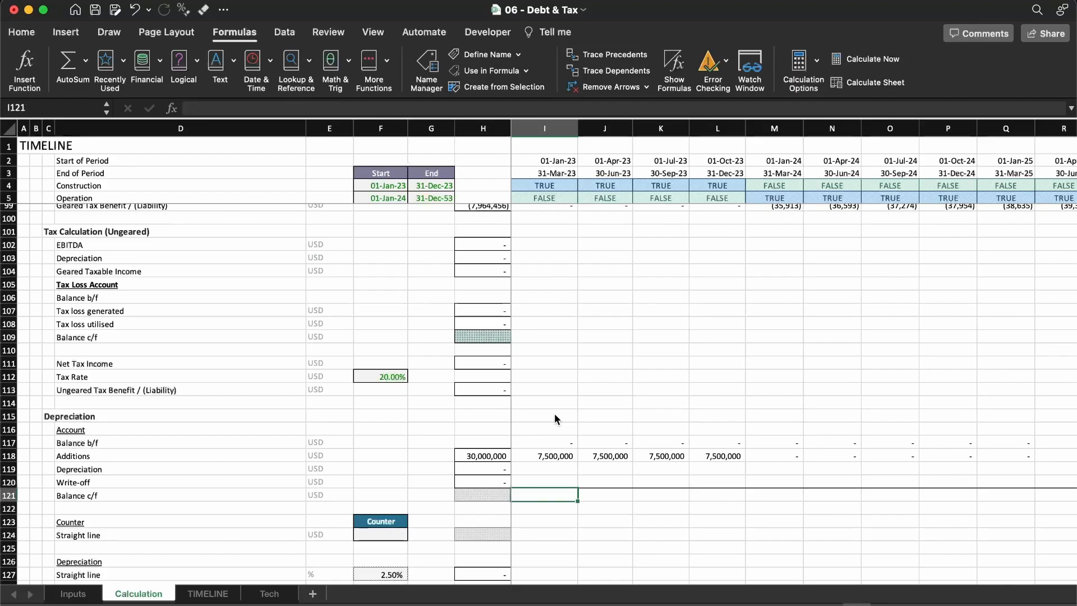
{"action": "type", "text": "=sum"}
{"action": "key", "text": "Tab"}
{"action": "key", "text": "Up"}
{"action": "key", "text": "shift+Up"}
{"action": "key", "text": "shift+Up"}
{"action": "key", "text": "shift+Up"}
{"action": "key", "text": "Return"}
Try to fill the Balance c/f formula across row 121, and undo the fill
{"action": "key", "text": "Up"}
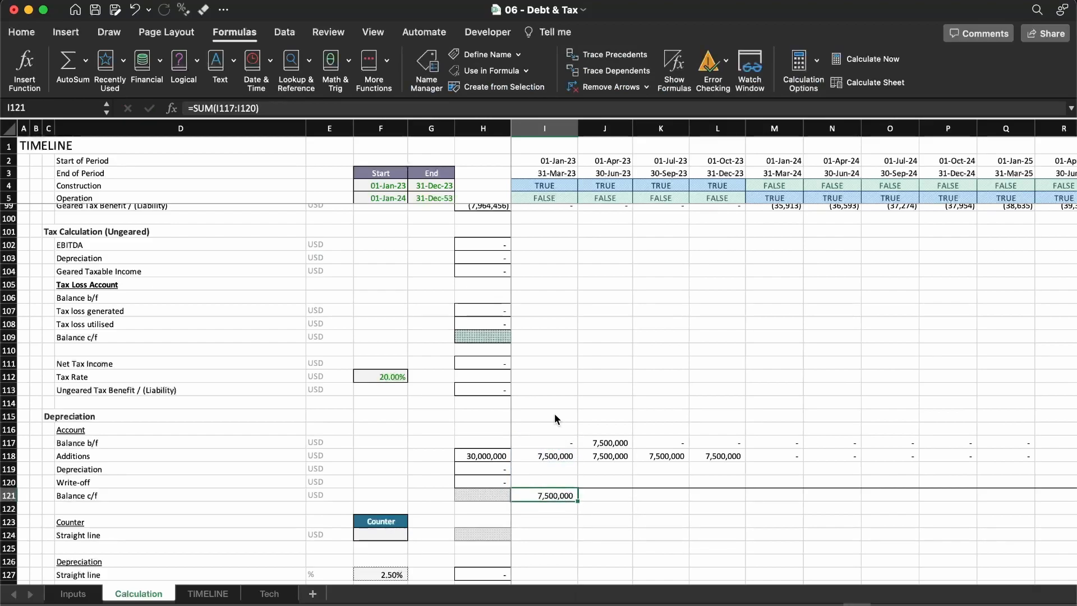
{"action": "key", "text": "ctrl+shift+Right"}
{"action": "key", "text": "ctrl+r"}
{"action": "key", "text": "Left"}
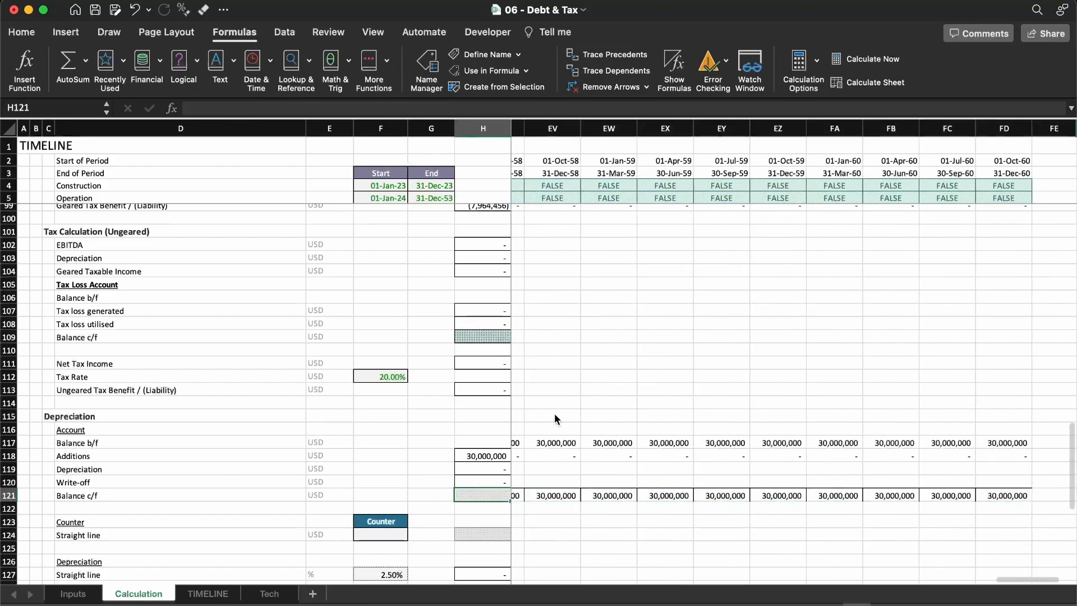
{"action": "key", "text": "Right"}
{"action": "key", "text": "super+z"}
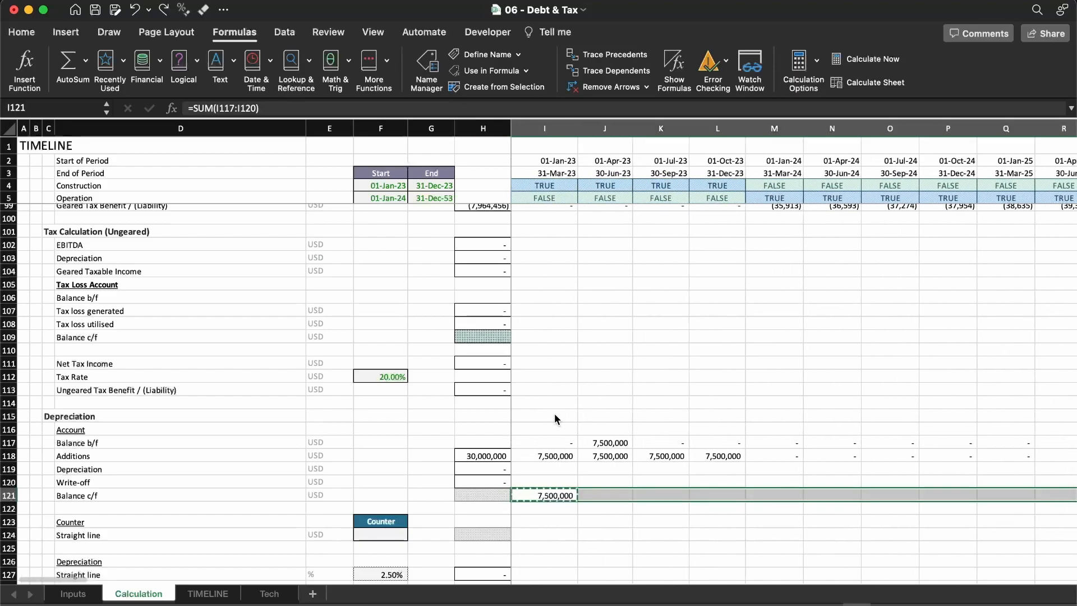
Paste only the Balance c/f formula from I121 across row 121, keeping the row's existing formatting
{"action": "key", "text": "ctrl+super+v"}
{"action": "key", "text": "t"}
{"action": "key", "text": "f"}
{"action": "key", "text": "Return"}
{"action": "key", "text": "Left"}
{"action": "key", "text": "Right"}
{"action": "key", "text": "Escape"}
{"action": "key", "text": "Right"}
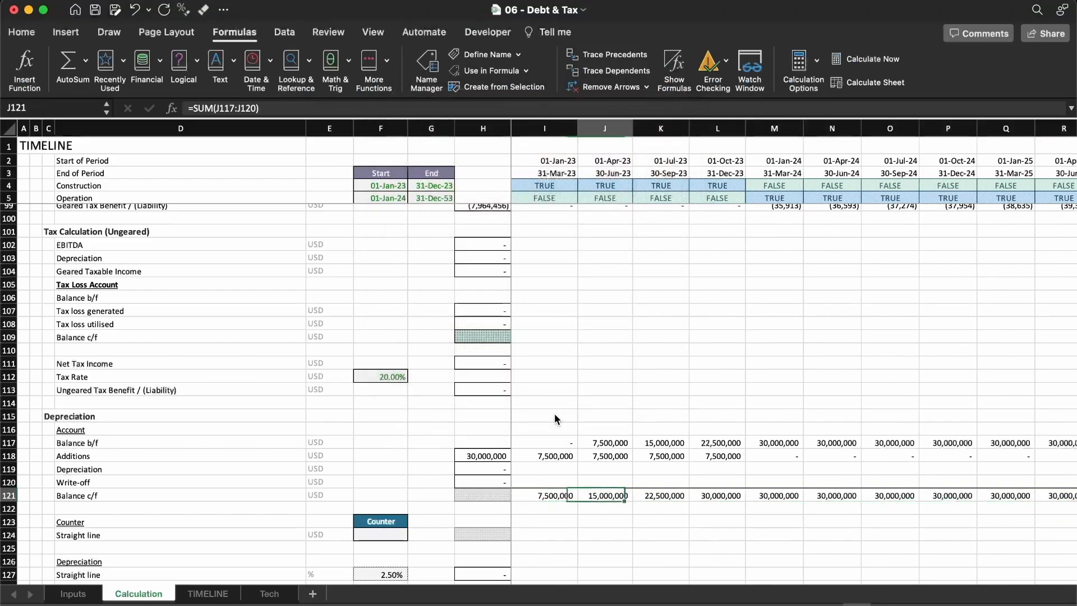
Check the SUM ranges of the Balance c/f formulas in row 121 across the construction quarters
{"action": "key", "text": "Right"}
{"action": "key", "text": "Right"}
{"action": "key", "text": "Right"}
{"action": "key", "text": "F2"}
{"action": "key", "text": "Escape"}
{"action": "key", "text": "Left"}
{"action": "key", "text": "Left"}
{"action": "key", "text": "Left"}
{"action": "key", "text": "Left"}
{"action": "key", "text": "F2"}
{"action": "key", "text": "Escape"}
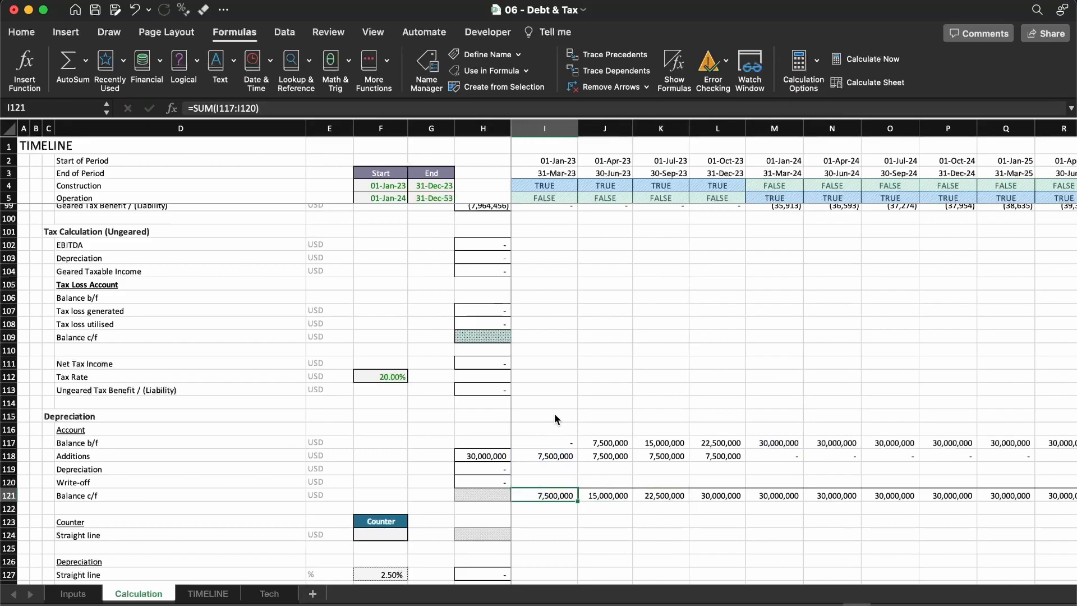
{"action": "key", "text": "Right"}
{"action": "key", "text": "F2"}
{"action": "key", "text": "Escape"}
{"action": "key", "text": "Right"}
{"action": "key", "text": "F2"}
{"action": "key", "text": "Escape"}
{"action": "key", "text": "Right"}
{"action": "key", "text": "F2"}
{"action": "key", "text": "Escape"}
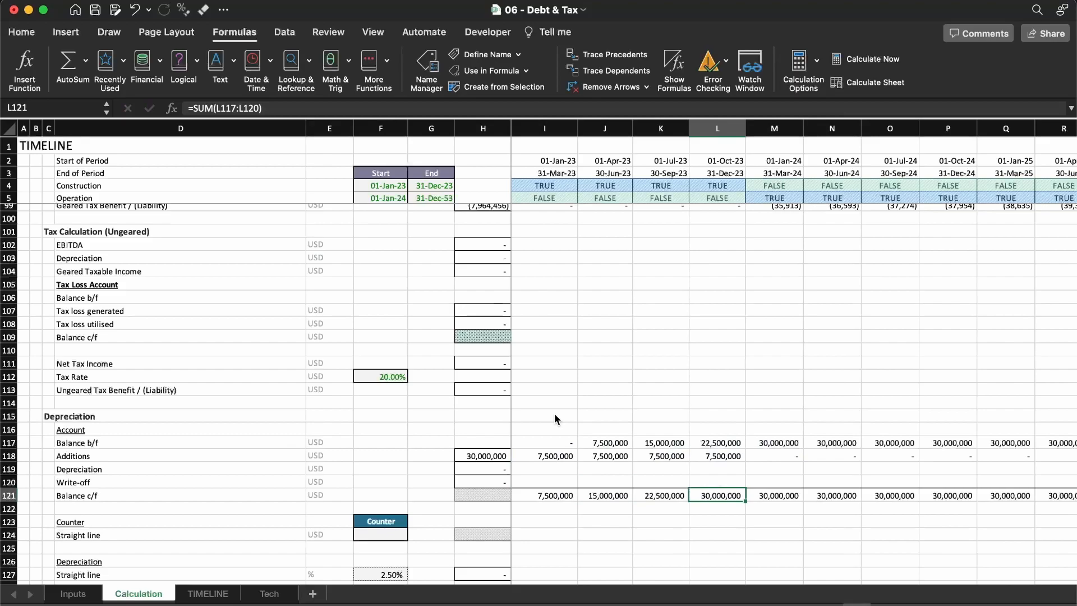
Examine the Balance c/f values for the first four operation quarters in M121:P121
{"action": "key", "text": "Right"}
{"action": "key", "text": "shift+Right"}
{"action": "key", "text": "shift+Right"}
{"action": "key", "text": "shift+Right"}
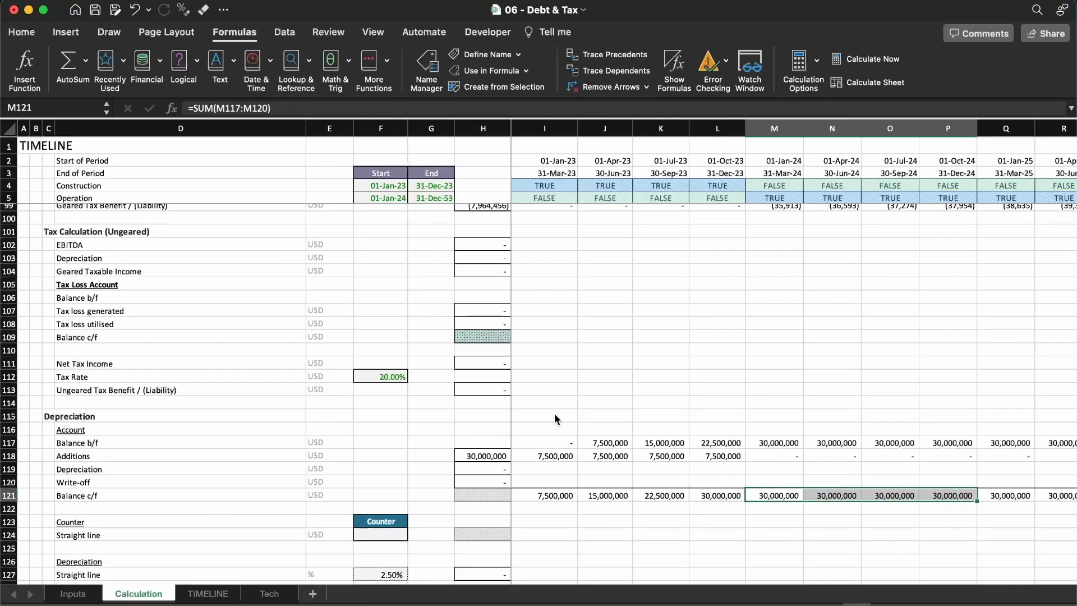
{"action": "key", "text": "Left"}
{"action": "key", "text": "Left"}
{"action": "key", "text": "Left"}
{"action": "key", "text": "Left"}
{"action": "key", "text": "Left"}
Examine the straight-line depreciation row 127 against the timeline flags of the first operation quarters, starting at column M
{"action": "scroll", "coordinate": [555, 418], "scroll_direction": "down", "scroll_amount": 5}
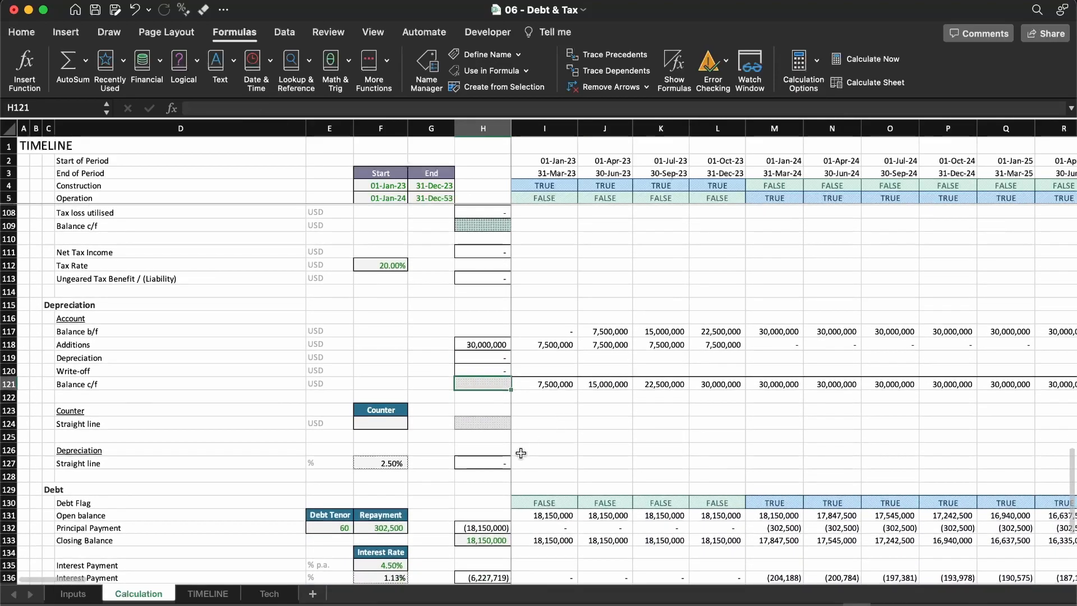
{"action": "left_click", "coordinate": [536, 462]}
{"action": "key", "text": "shift+space"}
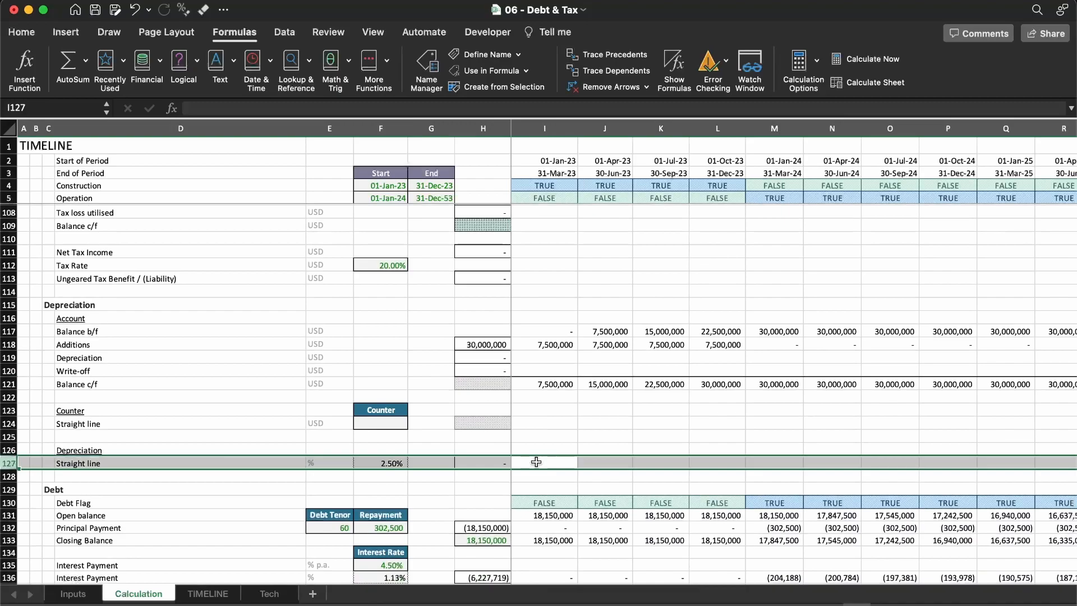
{"action": "left_click", "coordinate": [535, 462]}
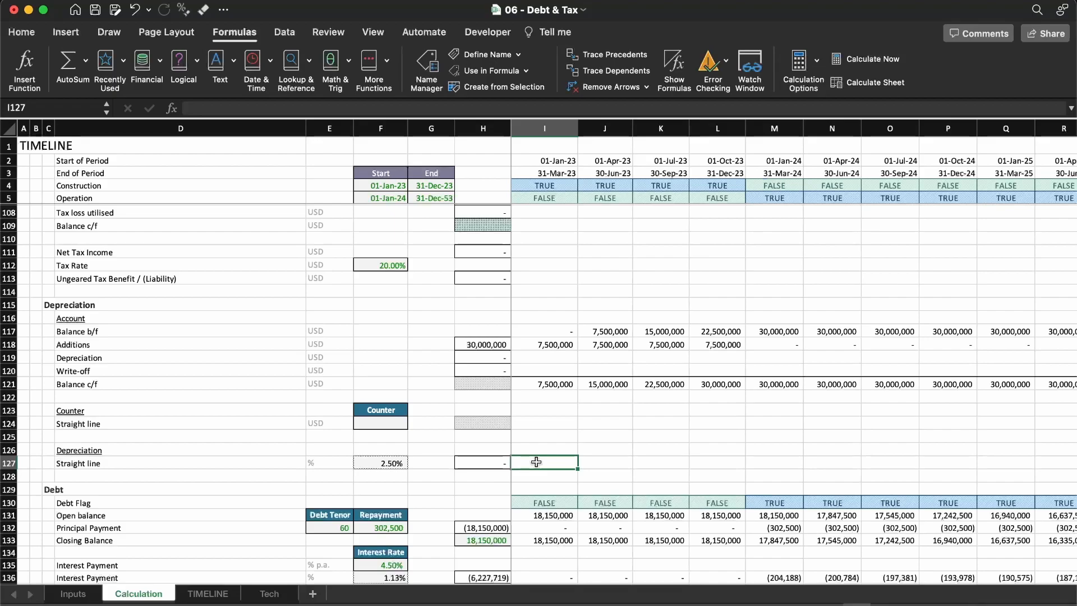
{"action": "key", "text": "Right"}
{"action": "key", "text": "Right"}
{"action": "key", "text": "Right"}
{"action": "key", "text": "Right"}
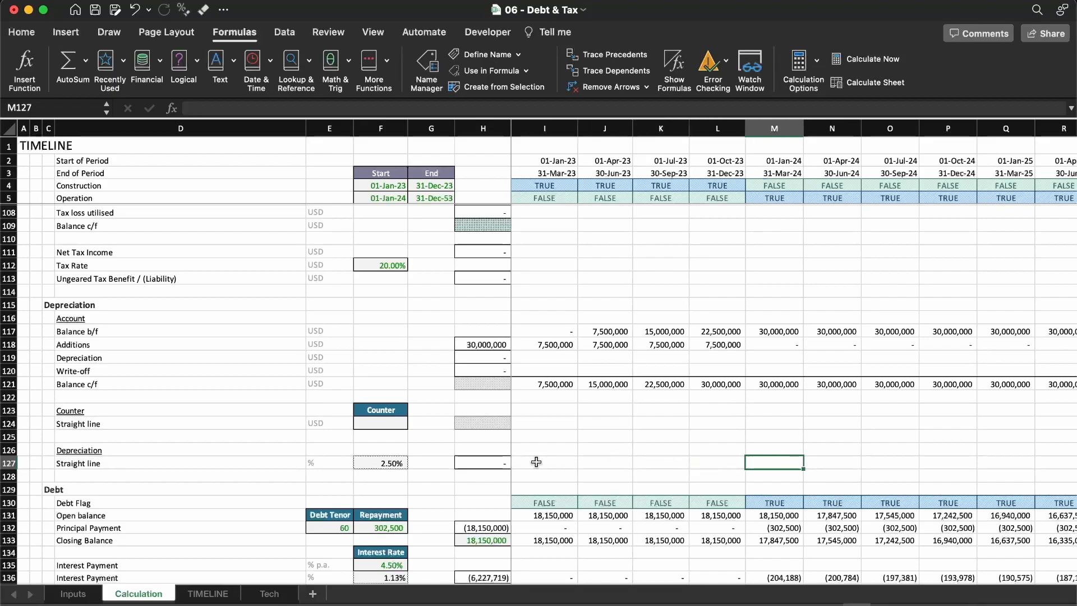
{"action": "key", "text": "shift+Right"}
{"action": "key", "text": "shift+Right"}
{"action": "key", "text": "shift+Right"}
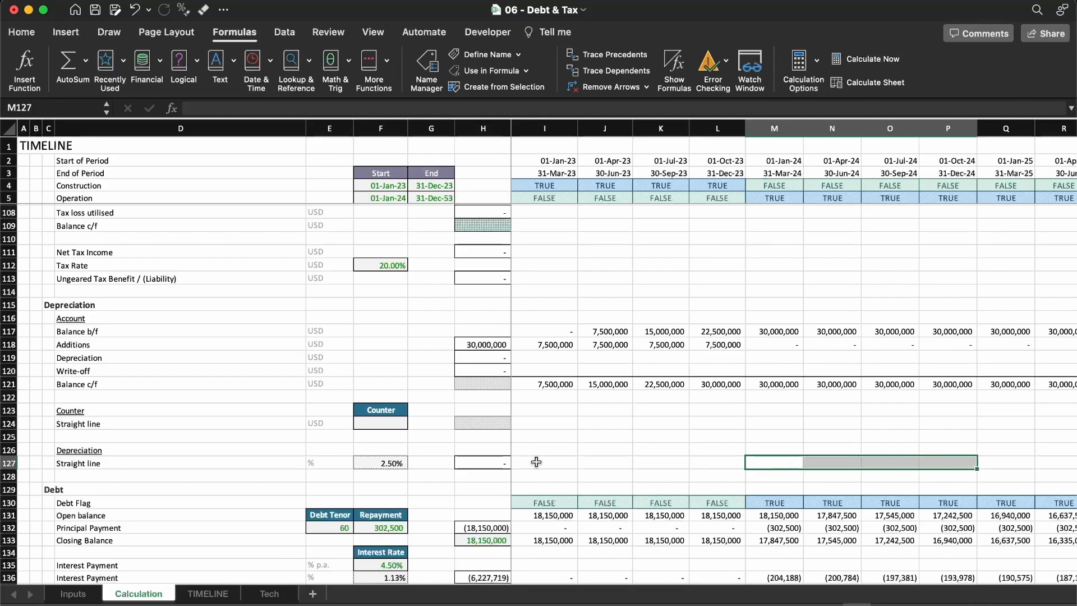
{"action": "key", "text": "shift+Right"}
{"action": "key", "text": "ctrl+space"}
{"action": "scroll", "coordinate": [536, 462], "scroll_direction": "up", "scroll_amount": 1}
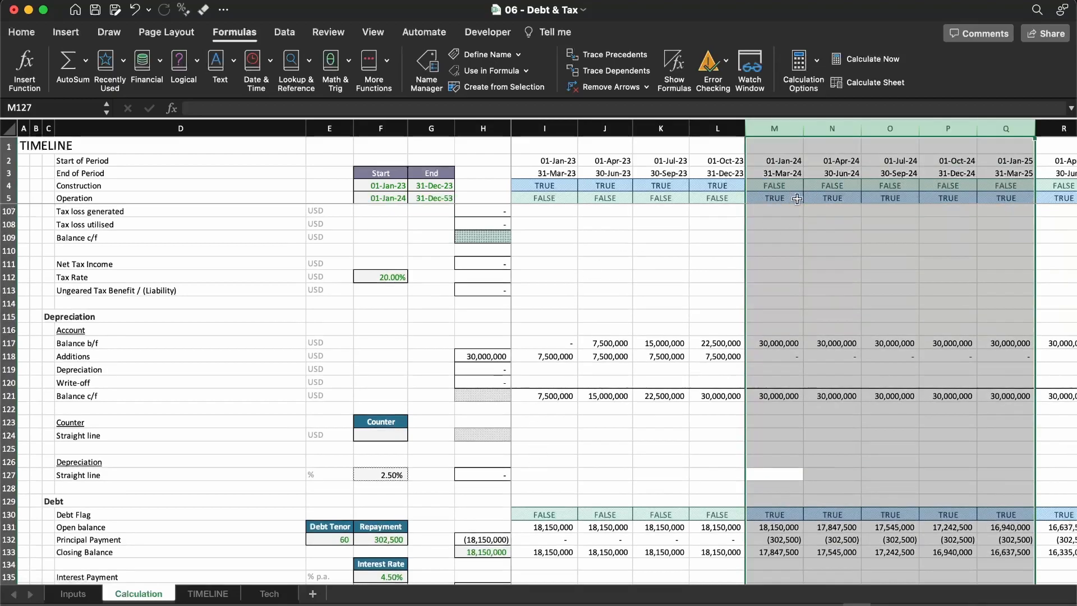
{"action": "key", "text": "Down"}
{"action": "key", "text": "Down"}
{"action": "key", "text": "Down"}
{"action": "key", "text": "Down"}
{"action": "key", "text": "Down"}
{"action": "key", "text": "Up"}
{"action": "key", "text": "Up"}
{"action": "key", "text": "Up"}
{"action": "key", "text": "Up"}
{"action": "key", "text": "Up"}
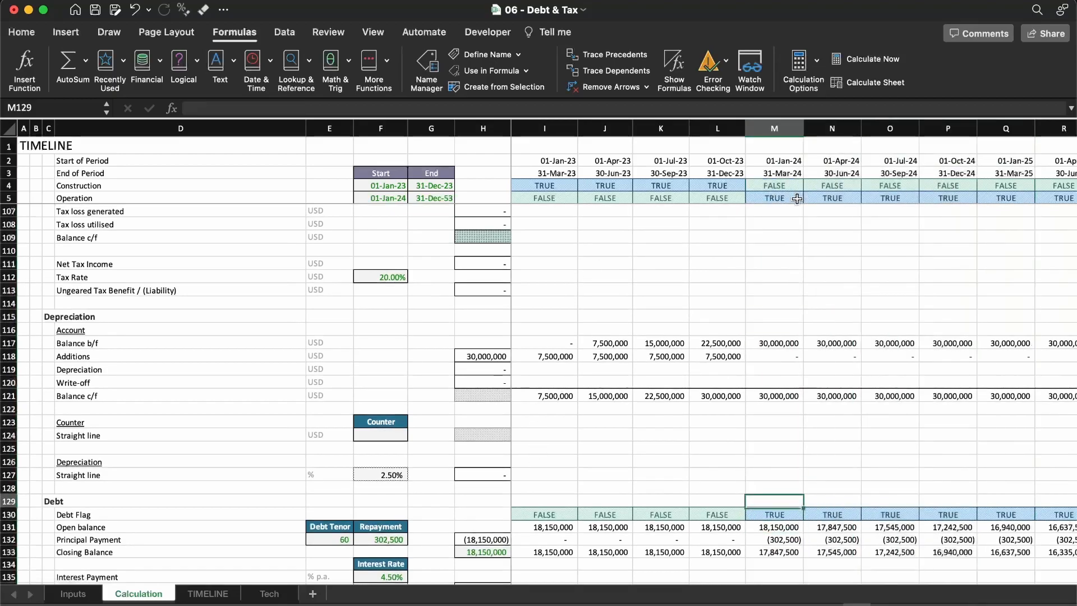
Inspect the straight-line depreciation rate formula in F127 and the row's first timeline cells
{"action": "key", "text": "Left"}
{"action": "key", "text": "Left"}
{"action": "key", "text": "Left"}
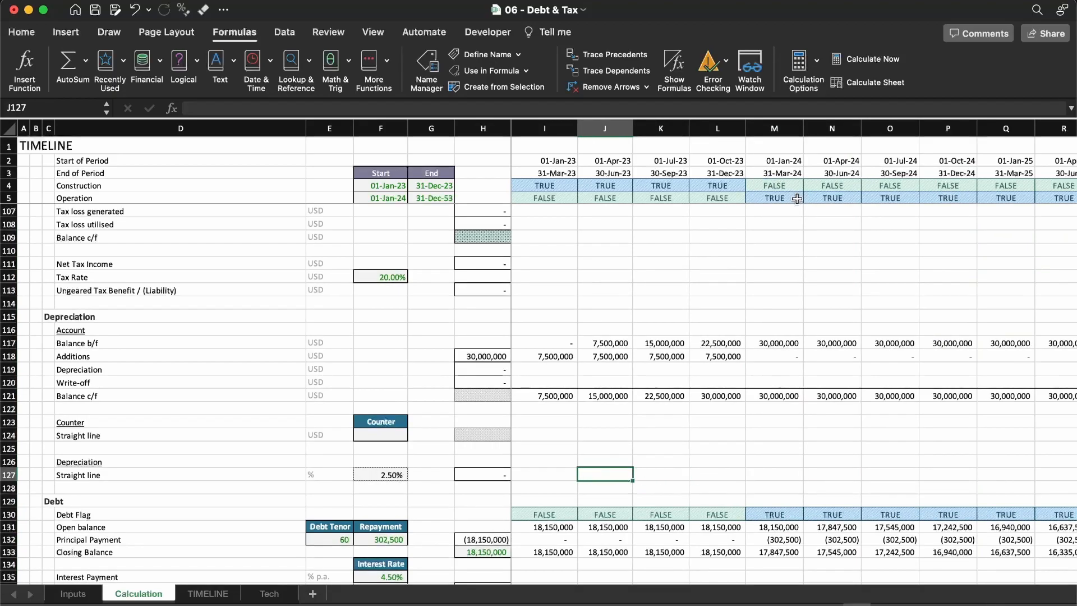
{"action": "key", "text": "Left"}
{"action": "key", "text": "Left"}
{"action": "key", "text": "Right"}
{"action": "key", "text": "Left"}
{"action": "key", "text": "Left"}
{"action": "key", "text": "Left"}
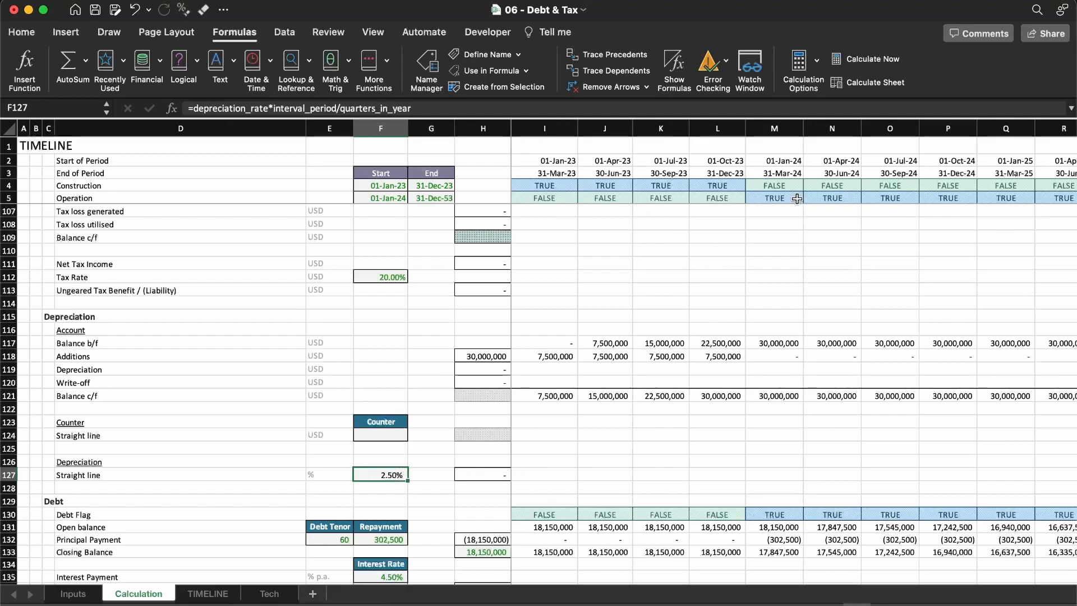
{"action": "key", "text": "cmd+c"}
{"action": "key", "text": "Right"}
{"action": "key", "text": "Right"}
{"action": "key", "text": "Right"}
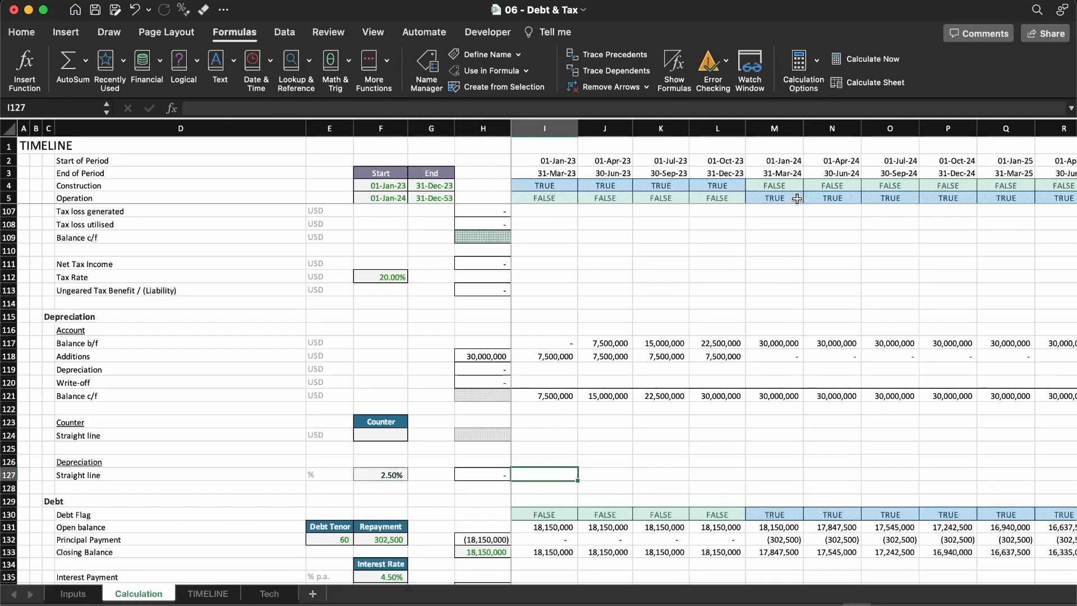
{"action": "key", "text": "Left"}
{"action": "key", "text": "Left"}
{"action": "key", "text": "Left"}
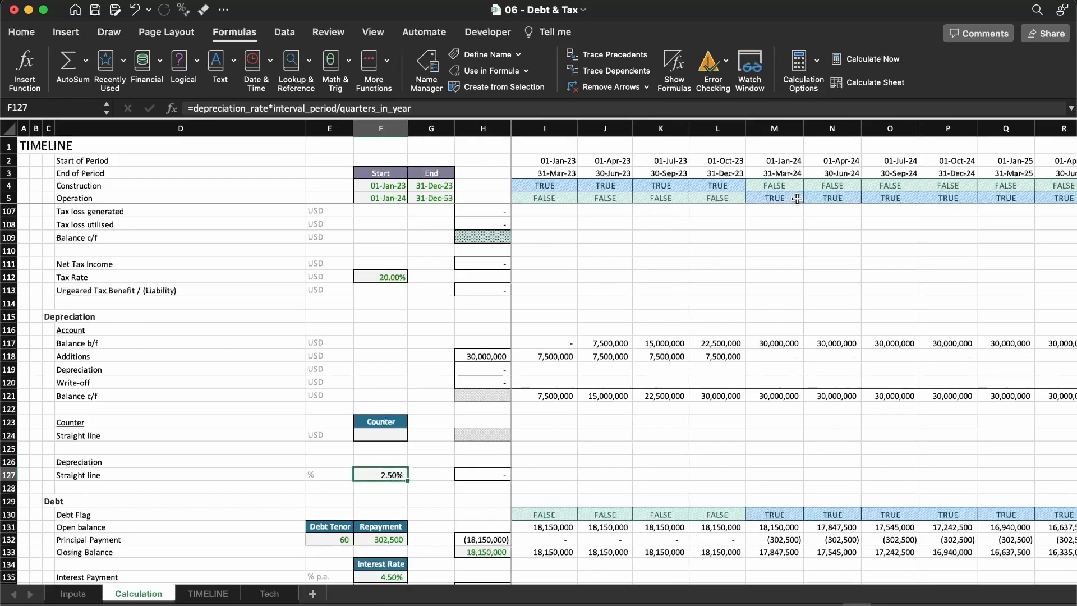
Enter the formula =depreciation in F126, above the straight-line rate
{"action": "key", "text": "Up"}
{"action": "key", "text": "Down"}
{"action": "key", "text": "Up"}
{"action": "type", "text": "=de"}
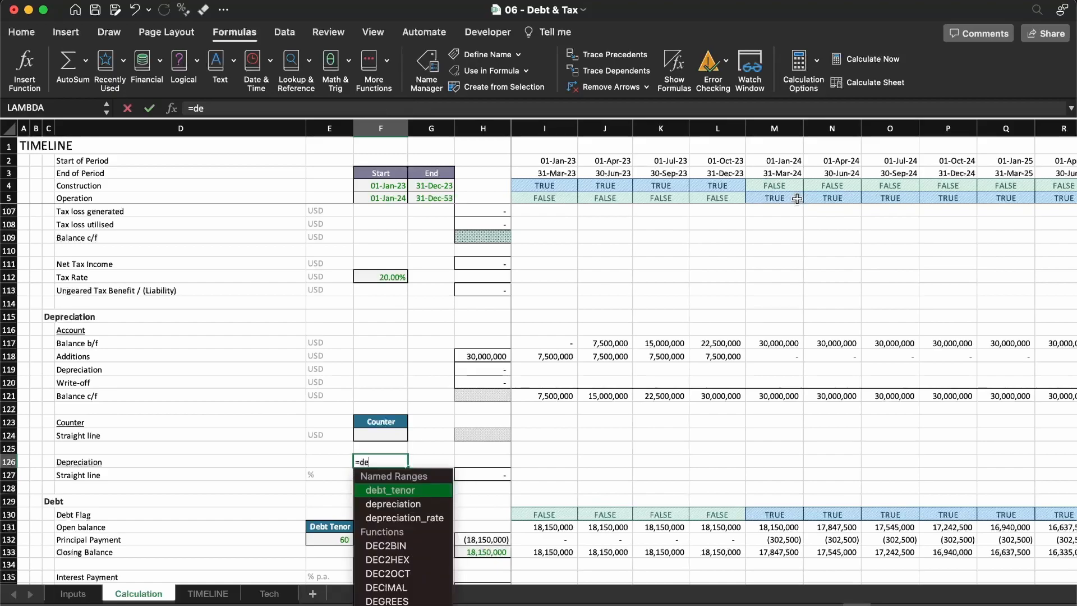
{"action": "type", "text": "preciation"}
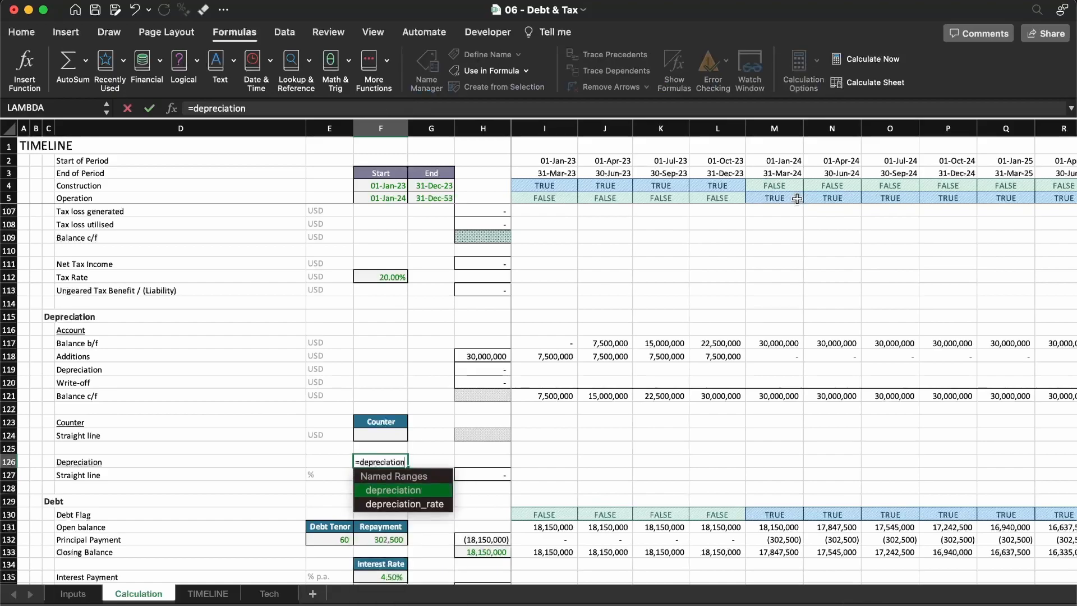
{"action": "key", "text": "Return"}
Extend the F126 formula to =depreciation*interval_period/quarters_in_year, reusing the period adjustment from the F127 rate formula
{"action": "key", "text": "Up"}
{"action": "key", "text": "Down"}
{"action": "key", "text": "F2"}
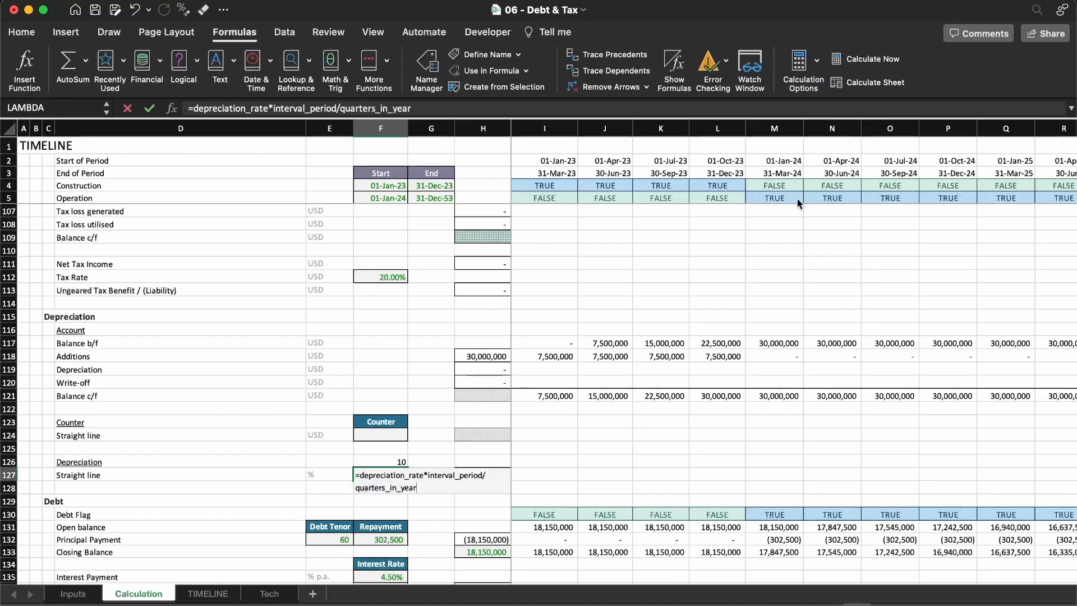
{"action": "key", "text": "super+c"}
{"action": "key", "text": "Return"}
{"action": "key", "text": "Up"}
{"action": "key", "text": "Up"}
{"action": "key", "text": "F2"}
{"action": "key", "text": "super+v"}
{"action": "key", "text": "Return"}
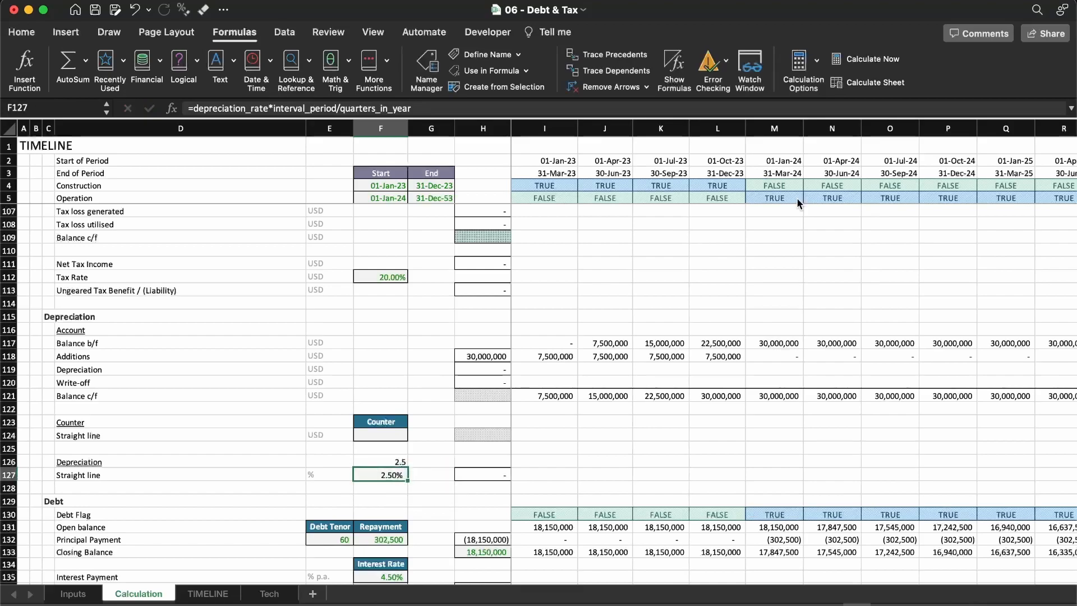
Rearrange the F126 formula to =depreciation*quarters_in_year/interval_period
{"action": "key", "text": "Up"}
{"action": "key", "text": "F2"}
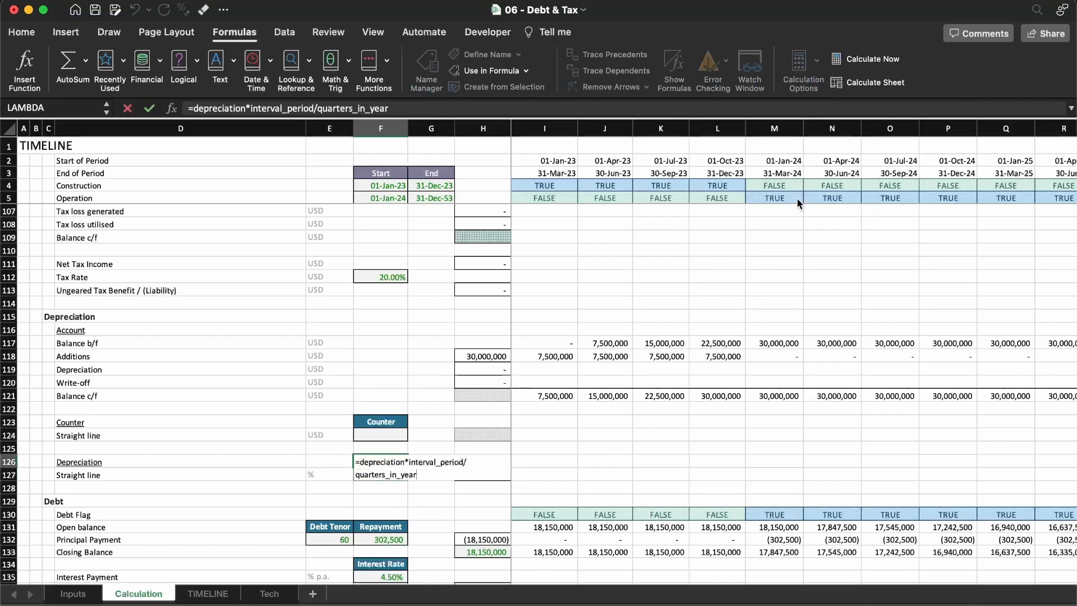
{"action": "key", "text": "BackSpace"}
{"action": "key", "text": "BackSpace"}
{"action": "key", "text": "BackSpace"}
{"action": "key", "text": "BackSpace"}
{"action": "key", "text": "BackSpace"}
{"action": "key", "text": "BackSpace"}
{"action": "key", "text": "BackSpace"}
{"action": "key", "text": "BackSpace"}
{"action": "key", "text": "BackSpace"}
{"action": "key", "text": "BackSpace"}
{"action": "key", "text": "BackSpace"}
{"action": "key", "text": "BackSpace"}
{"action": "key", "text": "BackSpace"}
{"action": "key", "text": "BackSpace"}
{"action": "key", "text": "BackSpace"}
{"action": "key", "text": "BackSpace"}
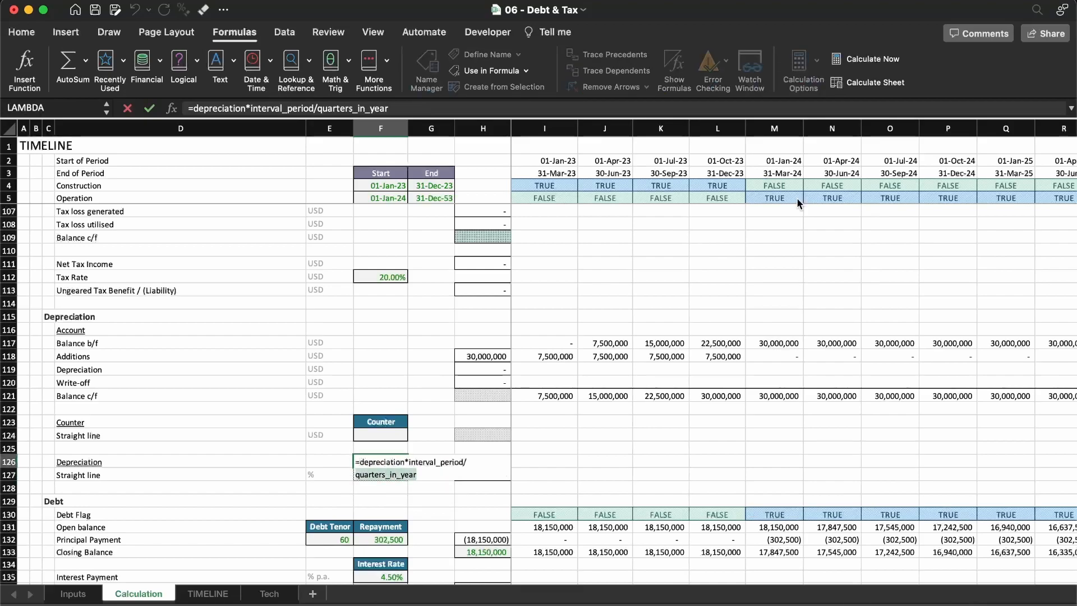
{"action": "key", "text": "Return"}
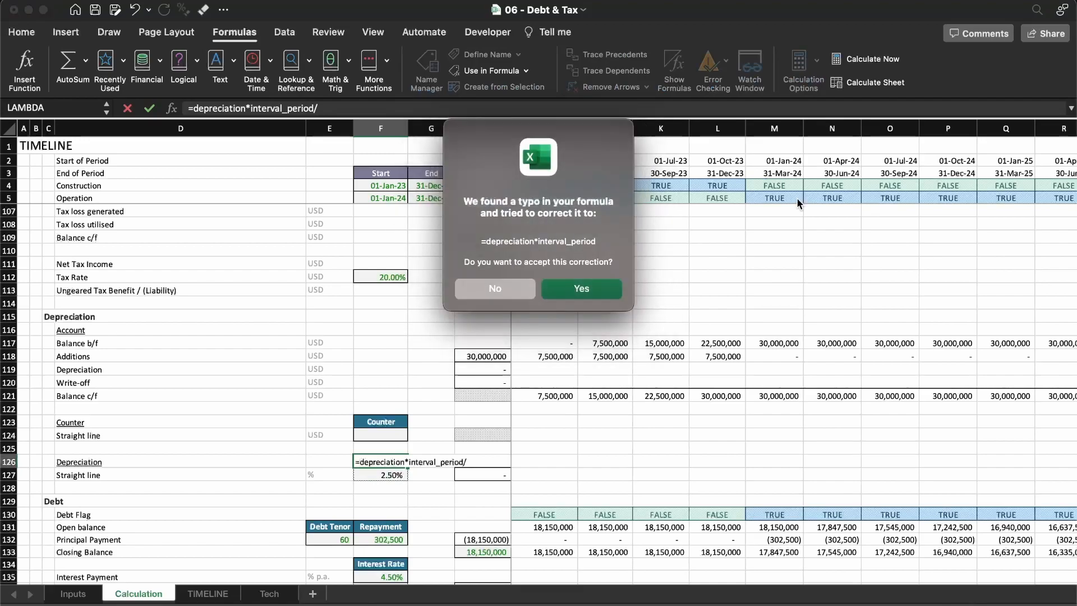
{"action": "key", "text": "Return"}
{"action": "key", "text": "Up"}
{"action": "key", "text": "F2"}
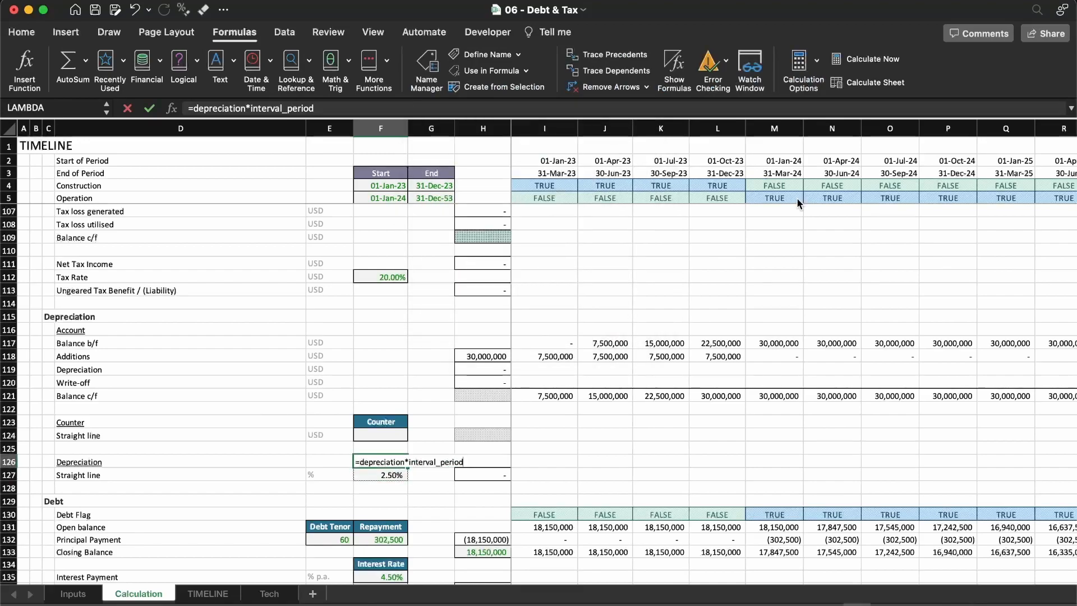
{"action": "type", "text": "quarters_in_year/"}
{"action": "key", "text": "Return"}
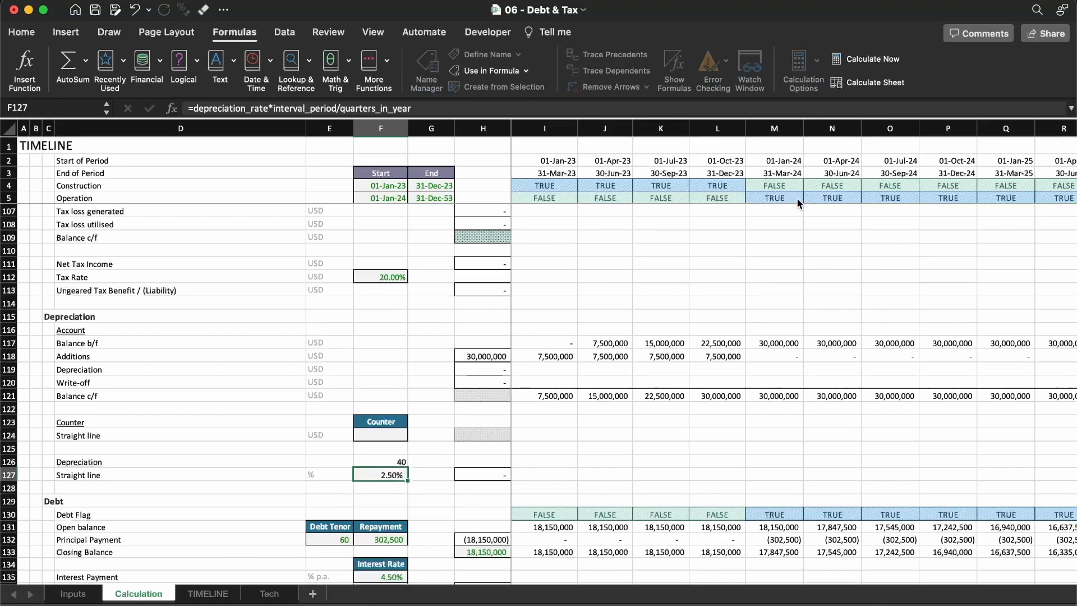
{"action": "key", "text": "Up"}
{"action": "key", "text": "Right"}
{"action": "key", "text": "Right"}
{"action": "key", "text": "Right"}
{"action": "key", "text": "Right"}
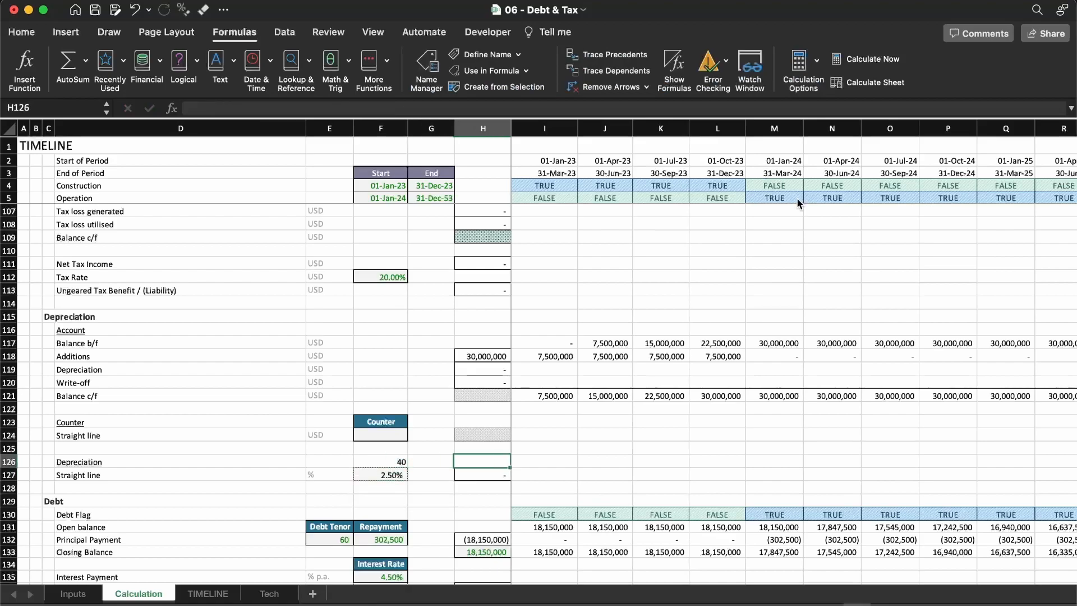
{"action": "key", "text": "Left"}
{"action": "key", "text": "Left"}
{"action": "key", "text": "Left"}
{"action": "key", "text": "Left"}
{"action": "key", "text": "Left"}
Insert a new row above the straight-line depreciation row 127
{"action": "key", "text": "Right"}
{"action": "key", "text": "Down"}
{"action": "key", "text": "shift+space"}
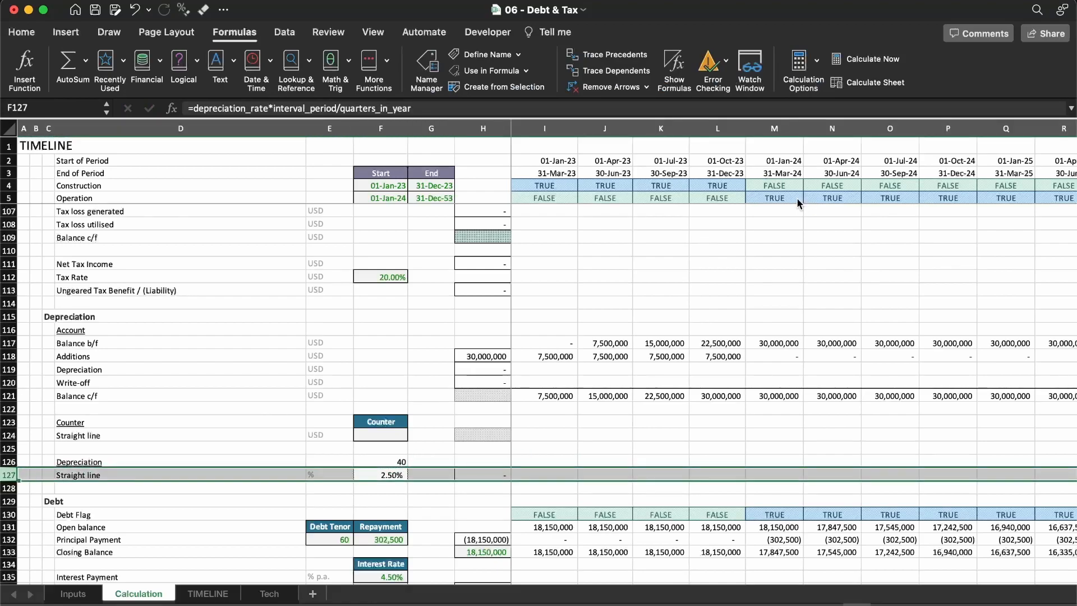
{"action": "key", "text": "ctrl+shift+plus"}
Move the depreciation period formula from F126 into F127 of the new row
{"action": "key", "text": "Left"}
{"action": "key", "text": "Right"}
{"action": "key", "text": "Right"}
{"action": "key", "text": "Up"}
{"action": "key", "text": "Left"}
{"action": "key", "text": "super+x"}
{"action": "key", "text": "Down"}
{"action": "key", "text": "super+v"}
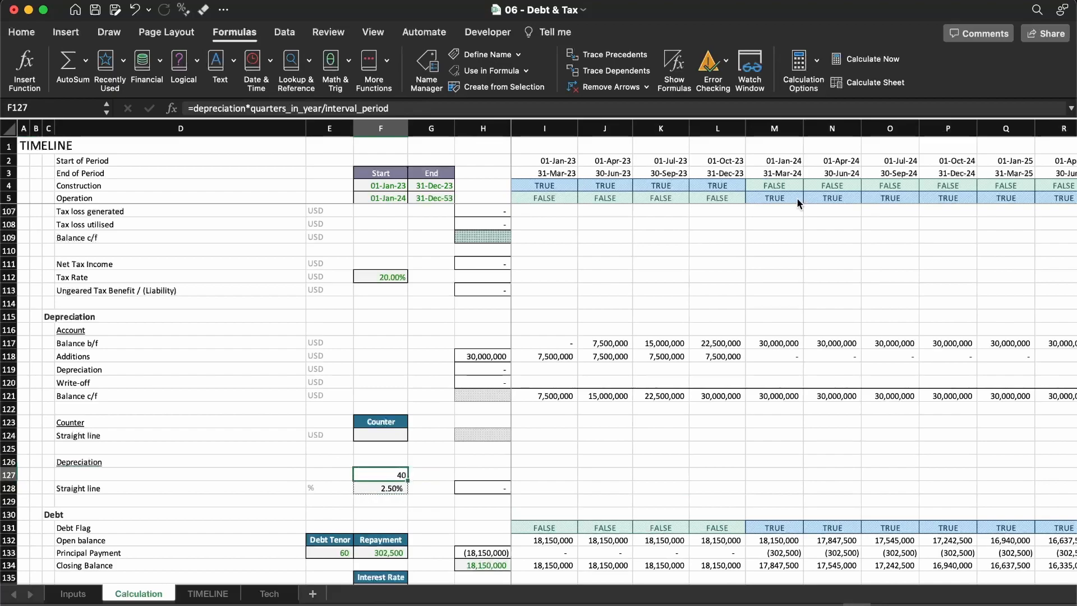
Apply the f_ext_sheet cell style to F127:F128
{"action": "key", "text": "Down"}
{"action": "key", "text": "shift+Up"}
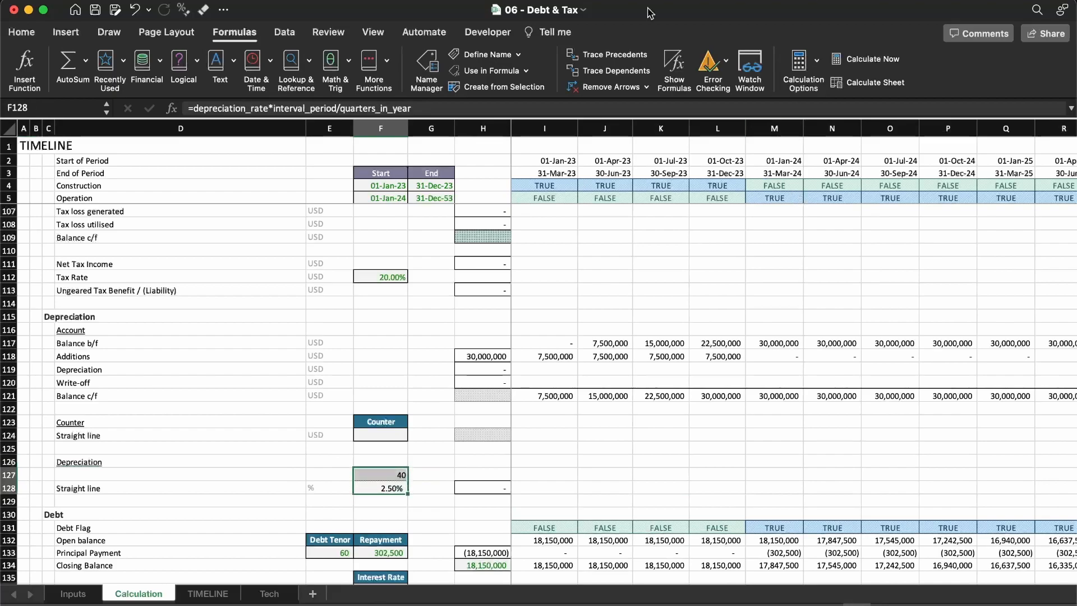
{"action": "left_click", "coordinate": [29, 29]}
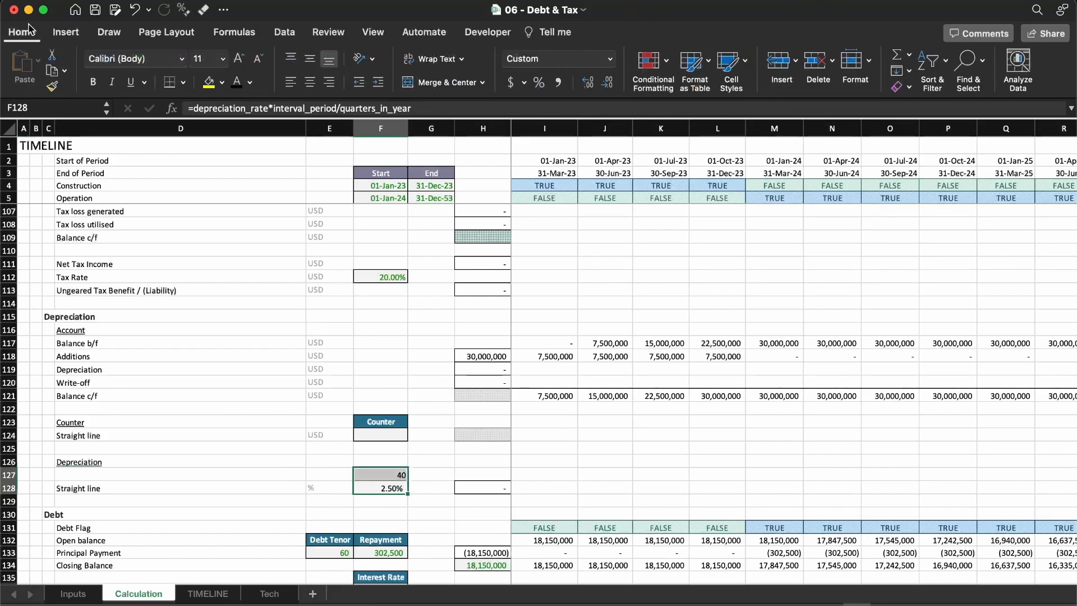
{"action": "left_click", "coordinate": [729, 65]}
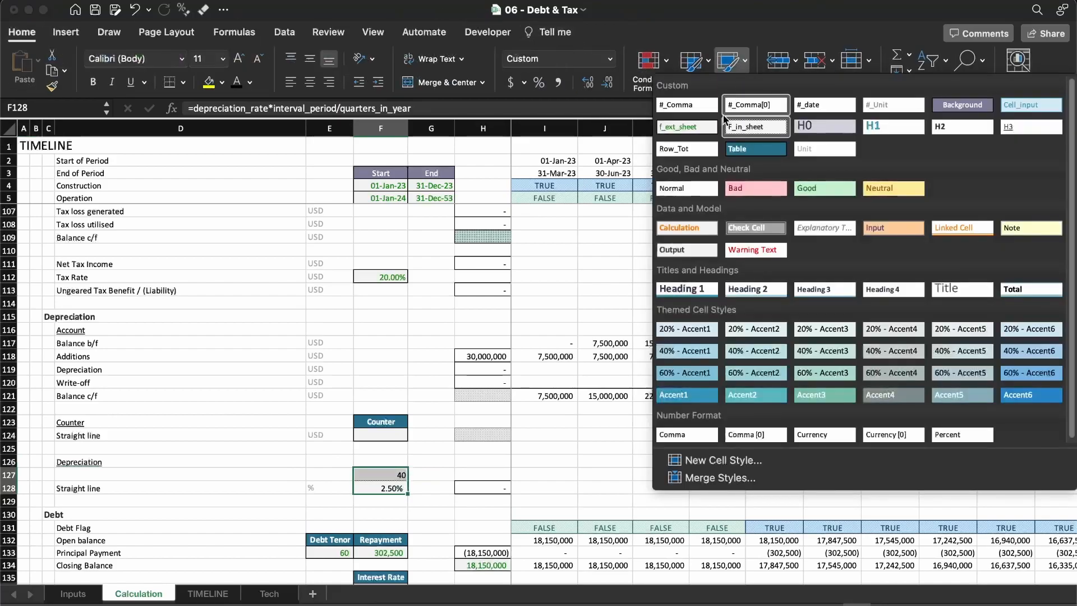
{"action": "left_click", "coordinate": [698, 141]}
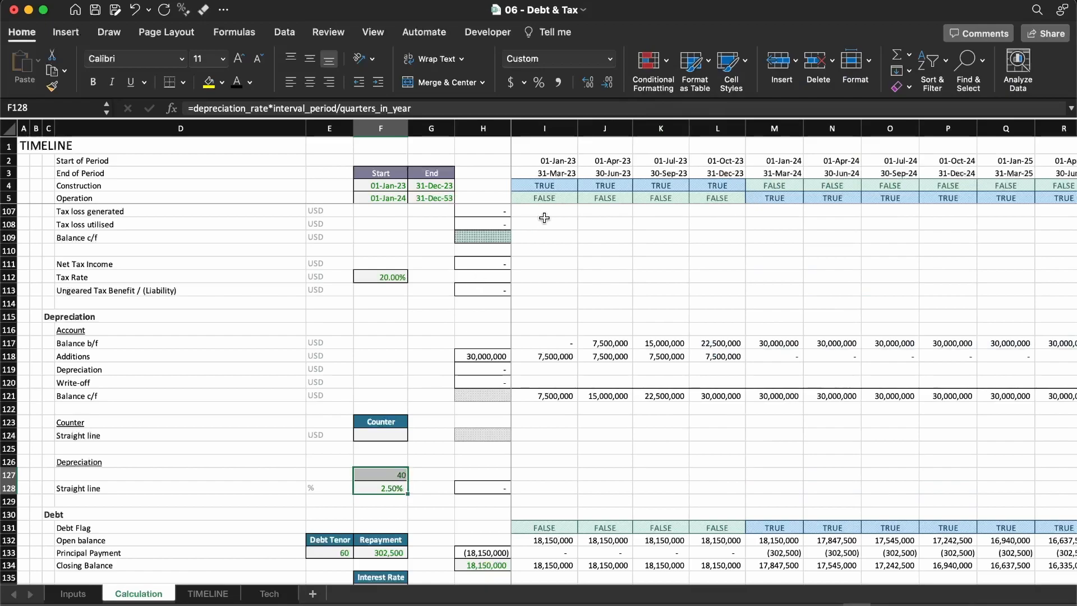
Apply the Comma number format style to the depreciation period value in F127
{"action": "left_click", "coordinate": [404, 472]}
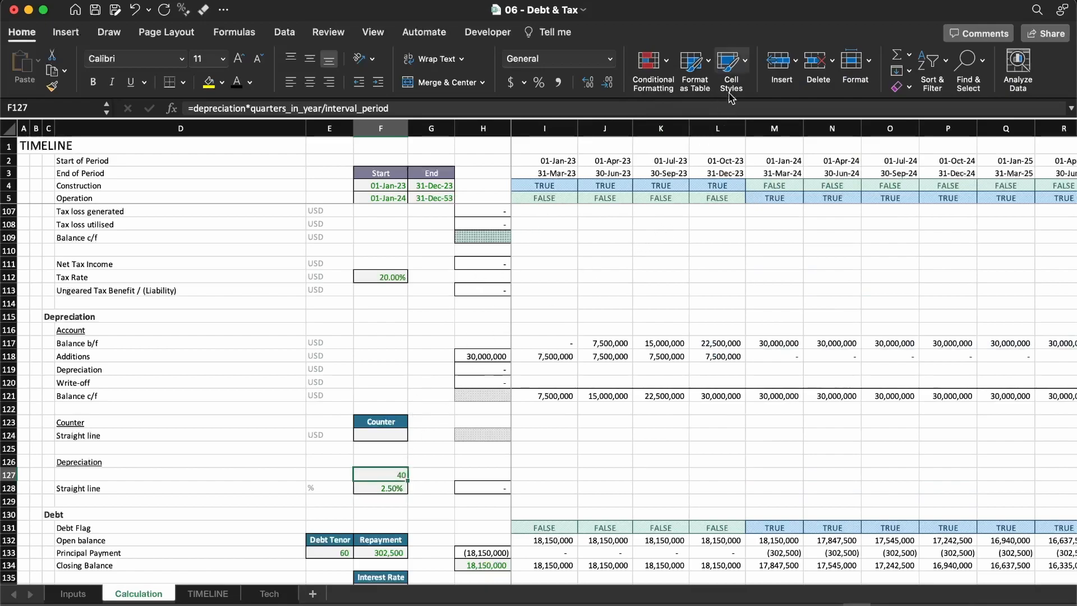
{"action": "left_click", "coordinate": [734, 69]}
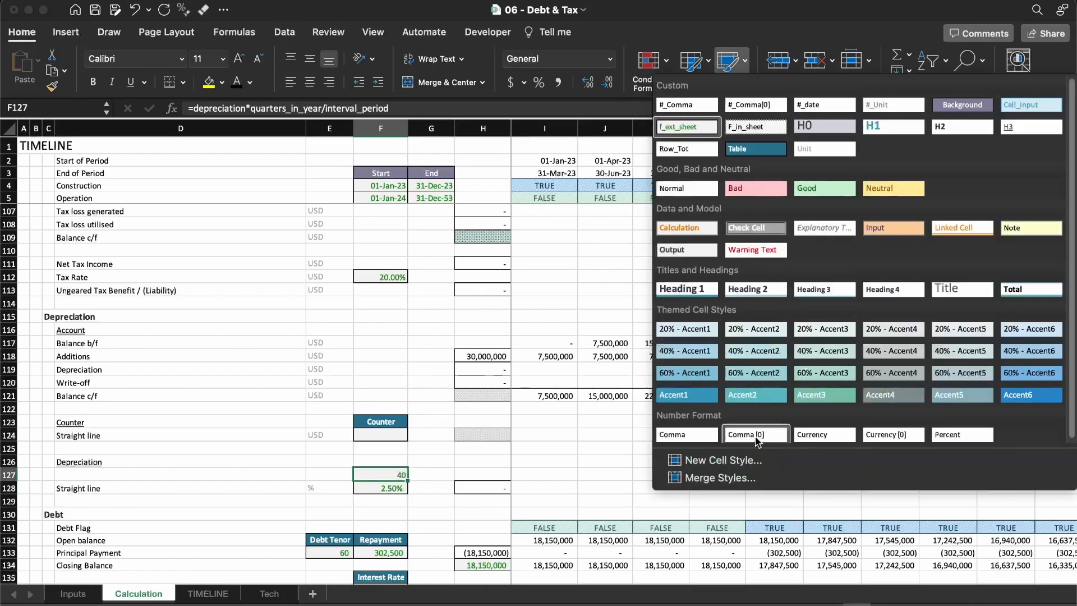
{"action": "left_click", "coordinate": [682, 440]}
Enter the label Depreciation in D127 for the new row
{"action": "key", "text": "Left"}
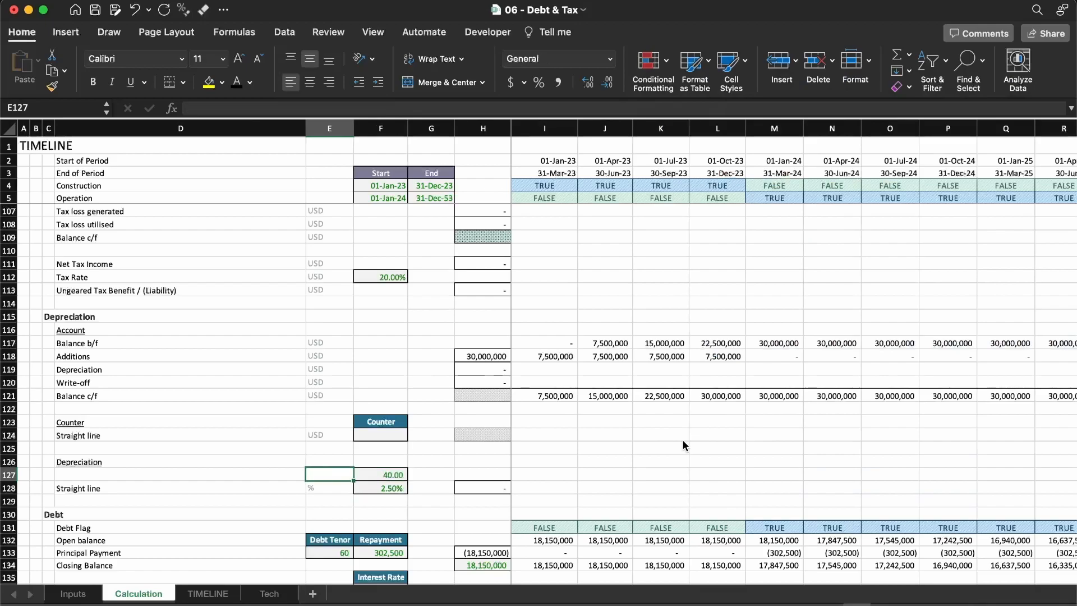
{"action": "key", "text": "Left"}
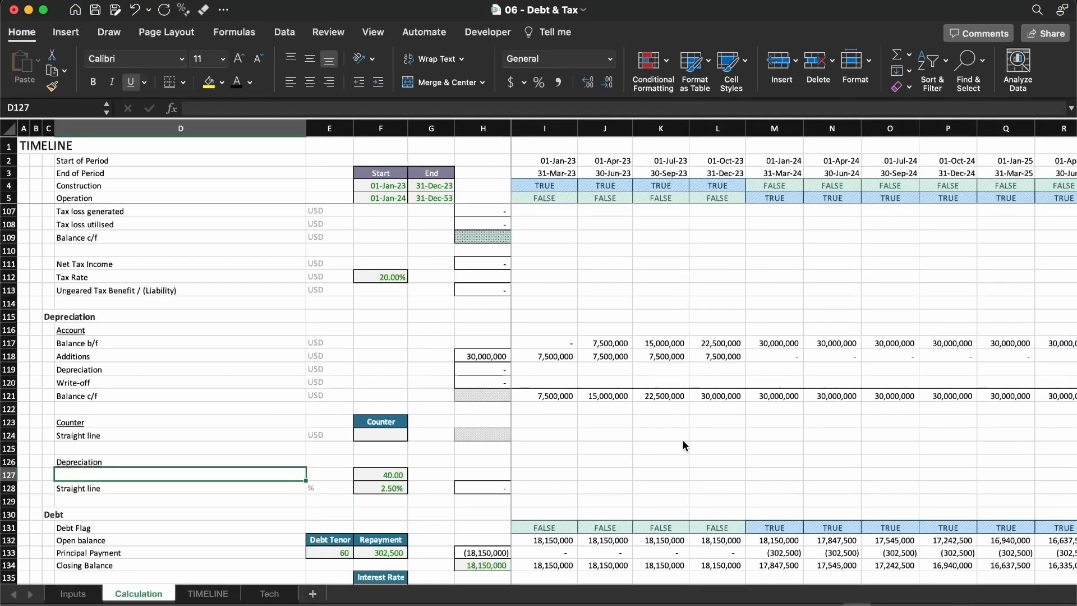
{"action": "type", "text": "Depreciation"}
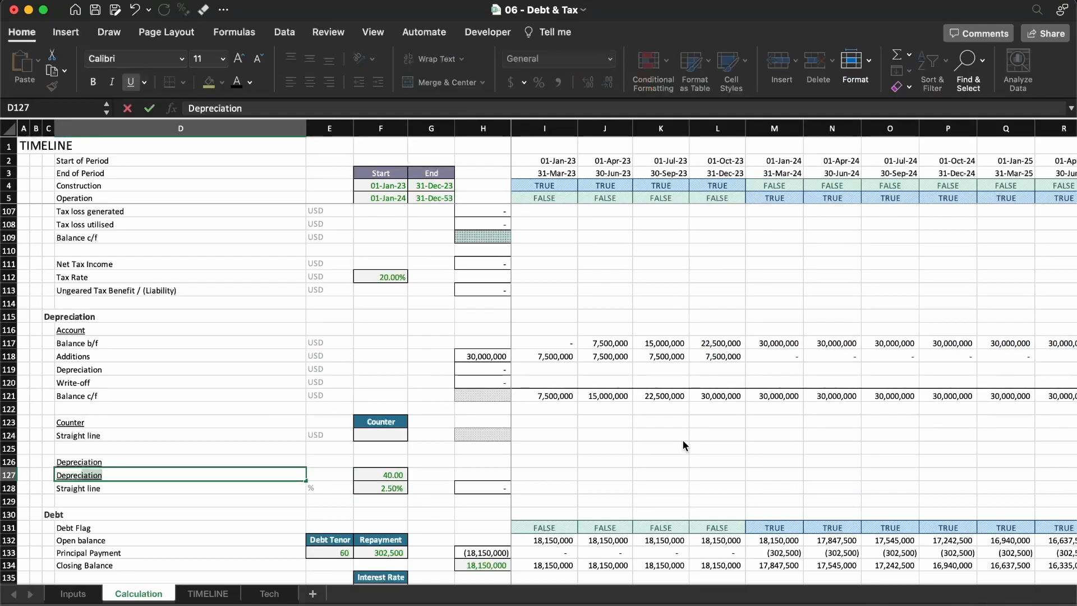
{"action": "key", "text": "Return"}
Paste only the formatting of the Straight line label onto D127 to remove its underline
{"action": "key", "text": "Up"}
{"action": "key", "text": "shift+Down"}
{"action": "key", "text": "super+c"}
{"action": "key", "text": "ctrl+super+v"}
{"action": "key", "text": "super+t"}
{"action": "key", "text": "Return"}
Extend the D127 label to Depreciation Periods and select its value in F127
{"action": "key", "text": "Left"}
{"action": "key", "text": "Right"}
{"action": "key", "text": "F2"}
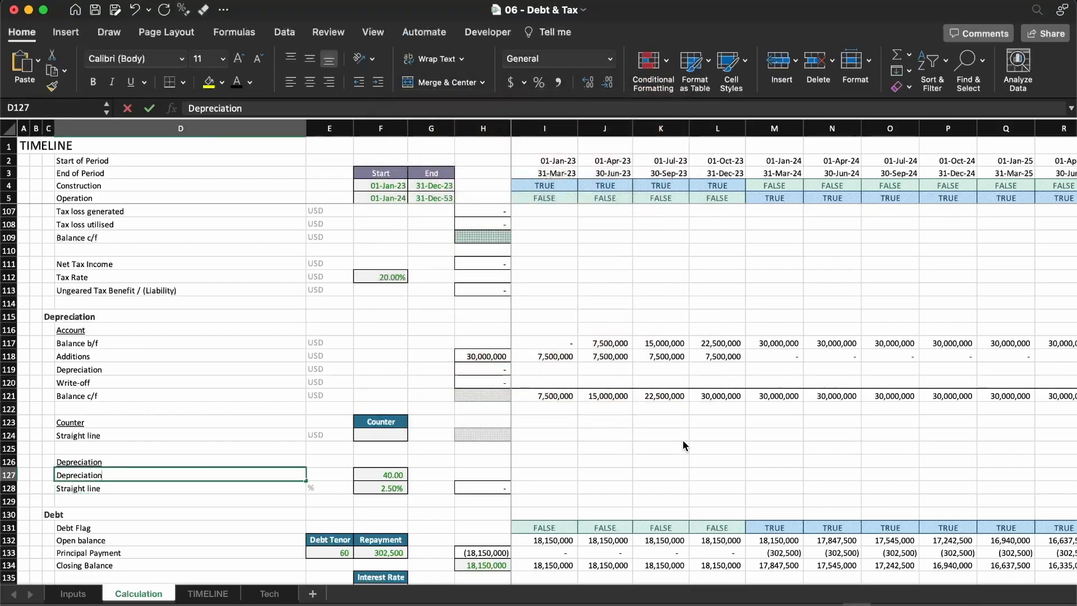
{"action": "type", "text": "Periods"}
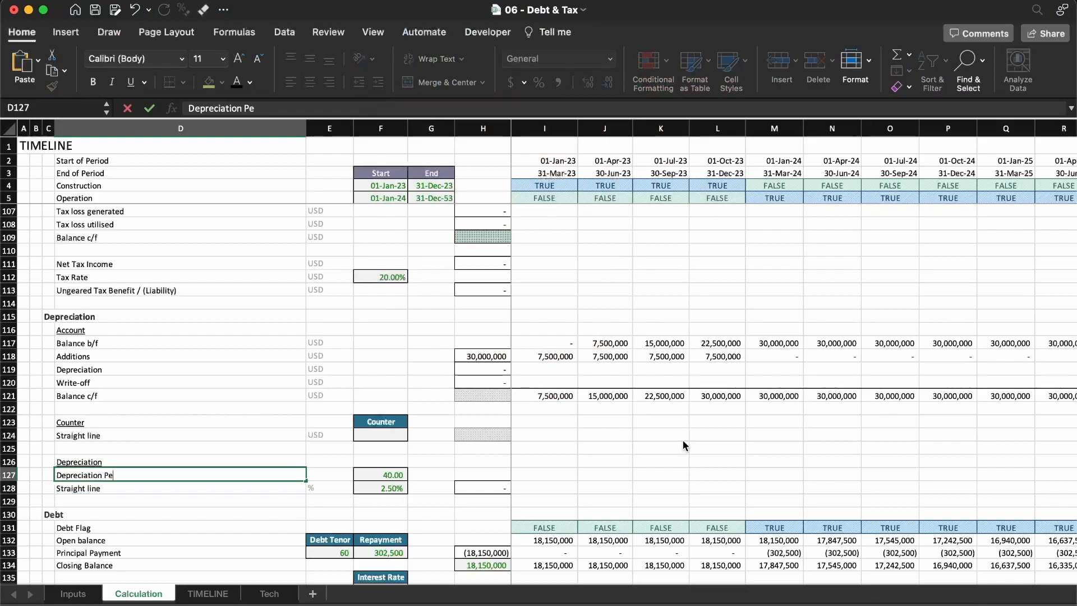
{"action": "key", "text": "Return"}
{"action": "key", "text": "Up"}
{"action": "key", "text": "Right"}
{"action": "key", "text": "Right"}
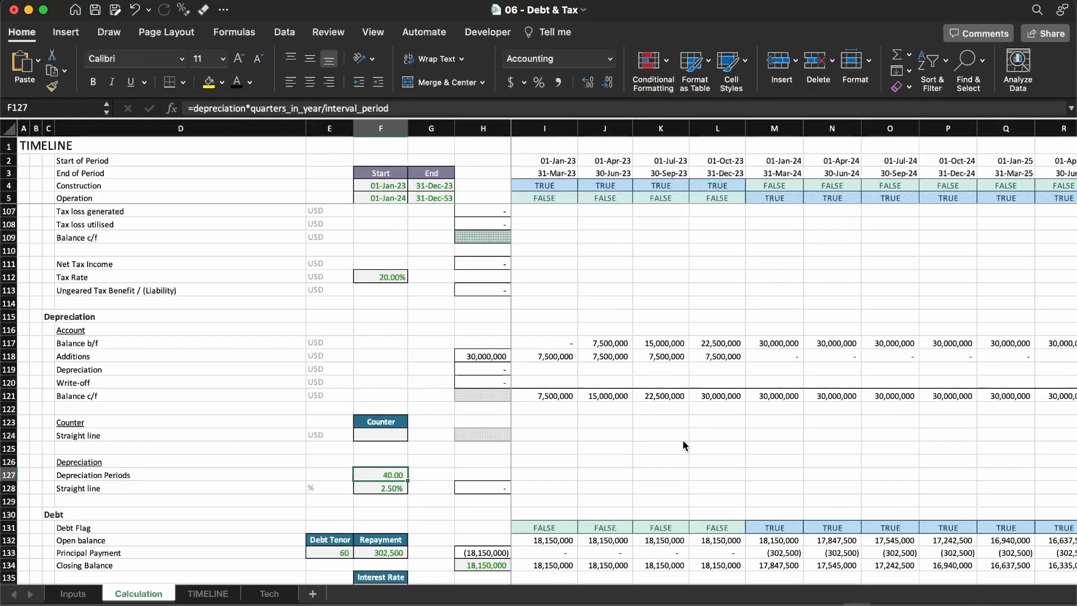
Start an IF formula in I128 of the Straight line row, testing the row-locked operation period I$9
{"action": "key", "text": "Down"}
{"action": "key", "text": "Right"}
{"action": "key", "text": "Right"}
{"action": "key", "text": "Right"}
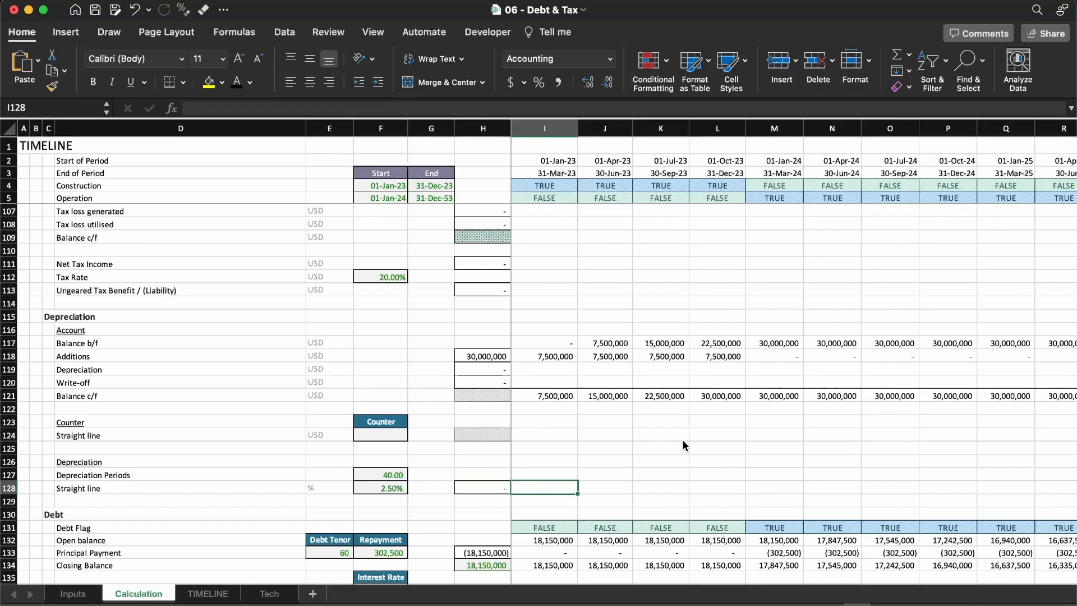
{"action": "type", "text": "="}
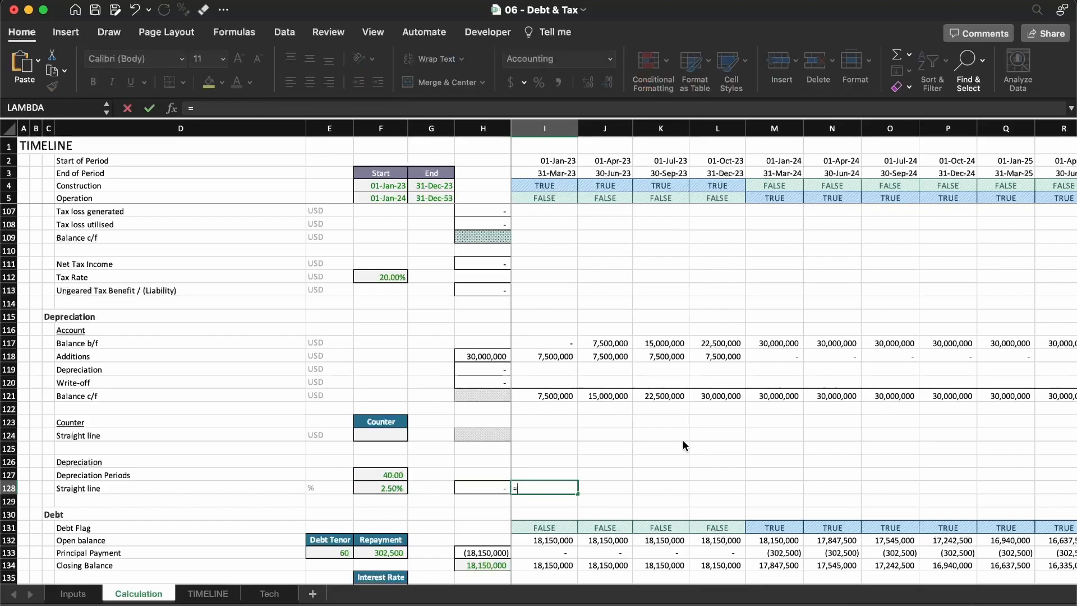
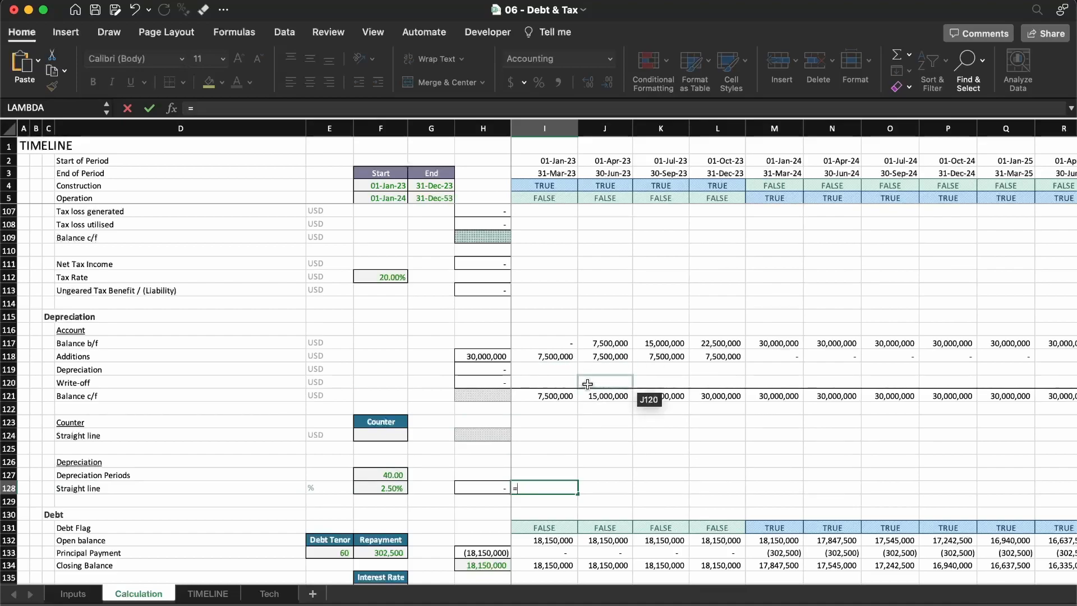
{"action": "type", "text": "IF("}
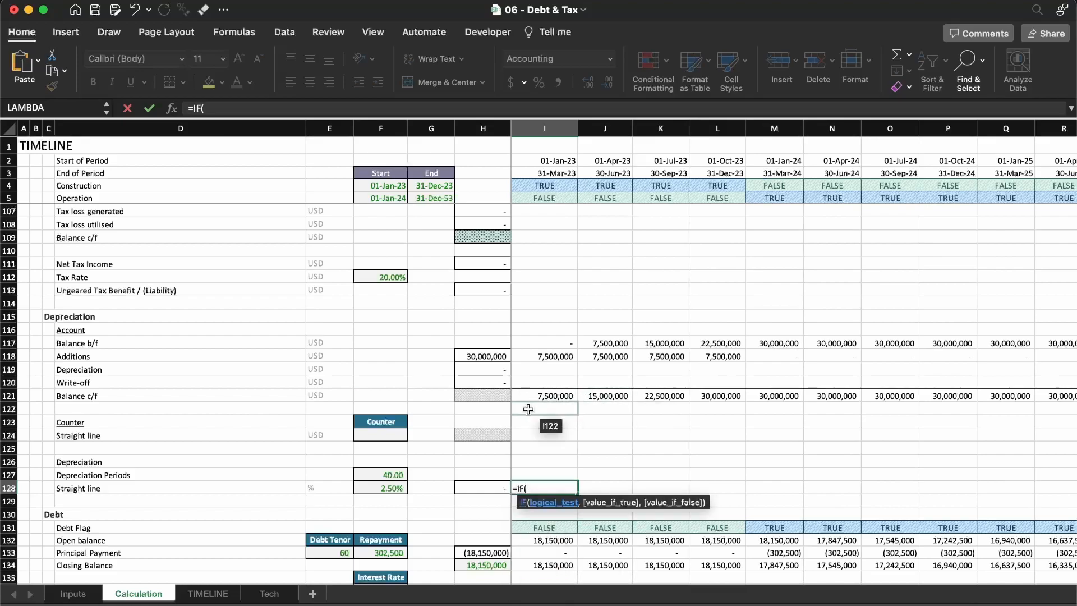
{"action": "scroll", "coordinate": [567, 270], "scroll_direction": "down", "scroll_amount": 9}
{"action": "scroll", "coordinate": [567, 269], "scroll_direction": "up", "scroll_amount": 20}
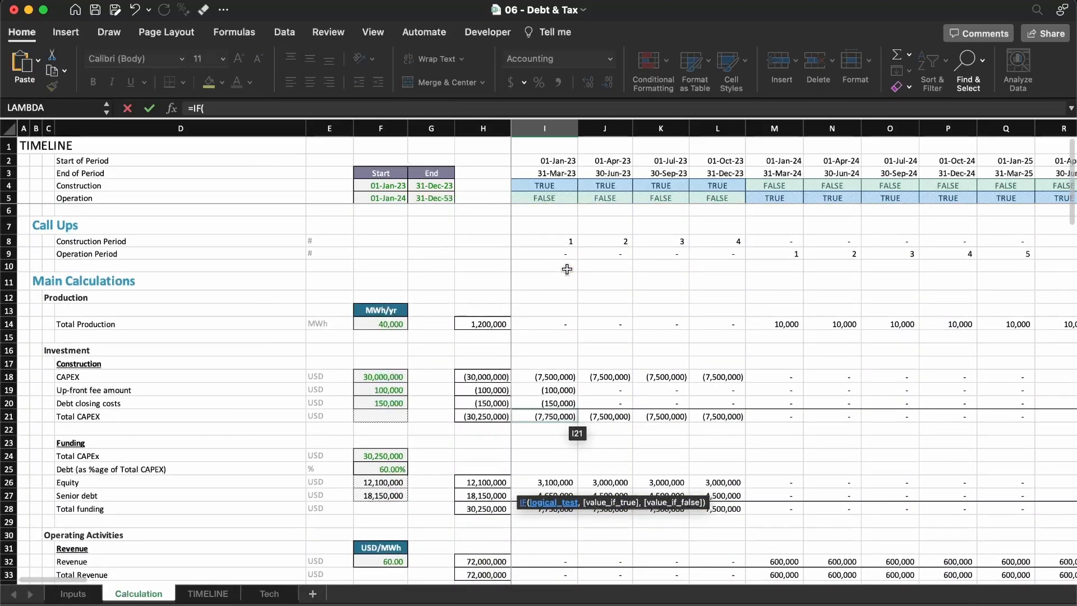
{"action": "left_click", "coordinate": [544, 256]}
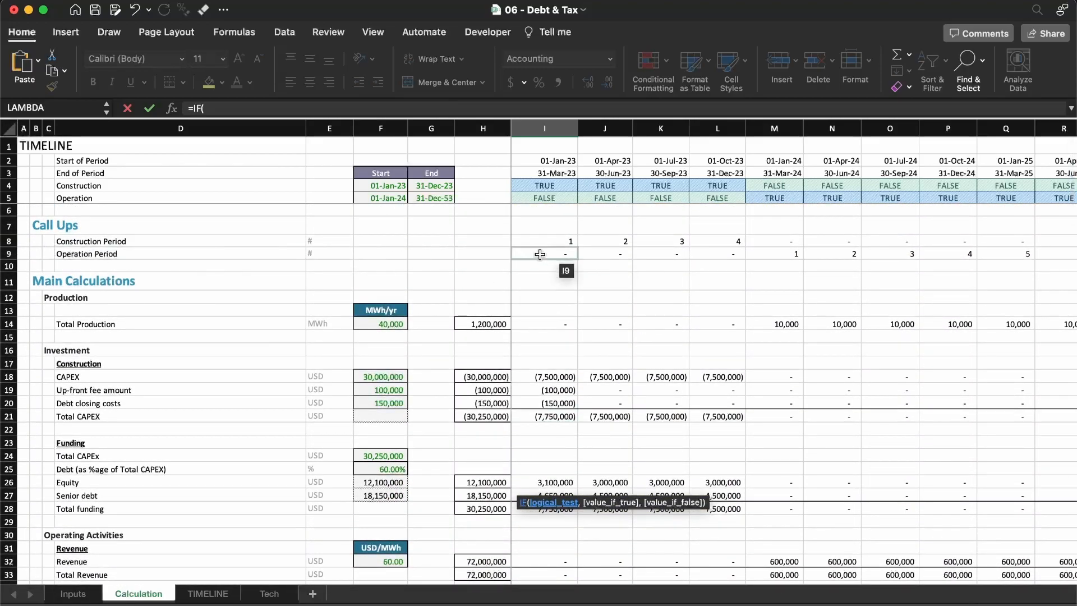
{"action": "key", "text": "F4"}
{"action": "key", "text": "F4"}
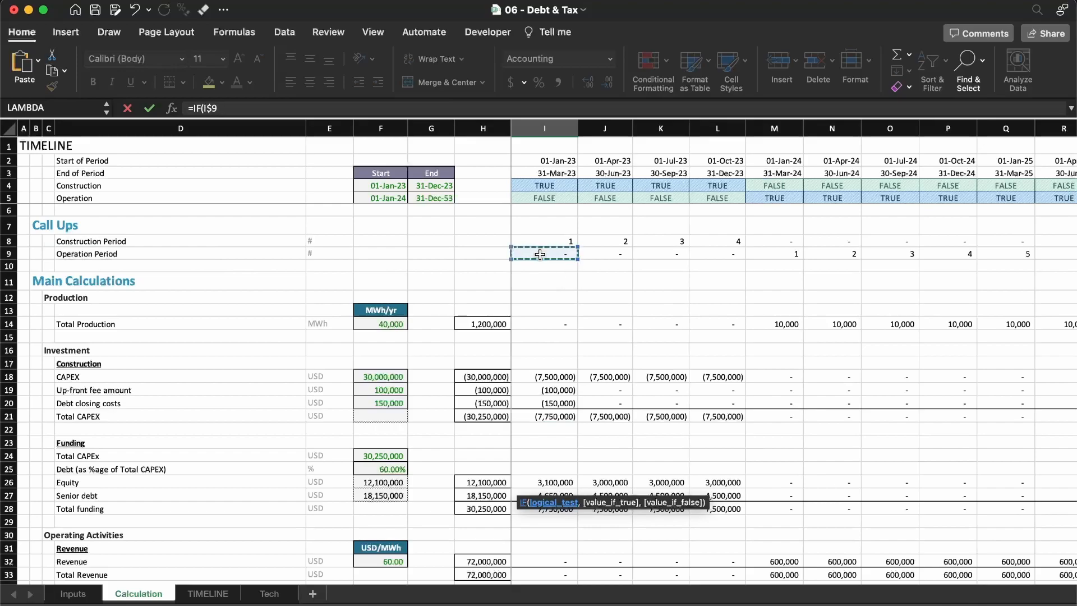
Extend the IF condition in I128 to check that I$9 is less than or equal to the depreciation periods in $F$127
{"action": "type", "text": "<="}
{"action": "key", "text": "Left"}
{"action": "key", "text": "Left"}
{"action": "key", "text": "Left"}
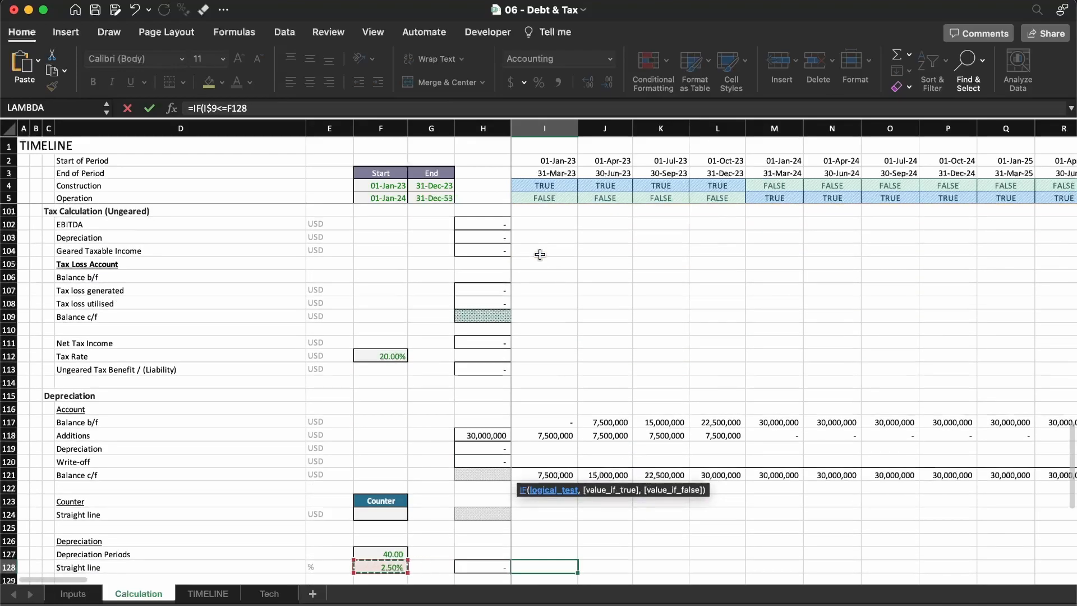
{"action": "key", "text": "Up"}
{"action": "key", "text": "F4"}
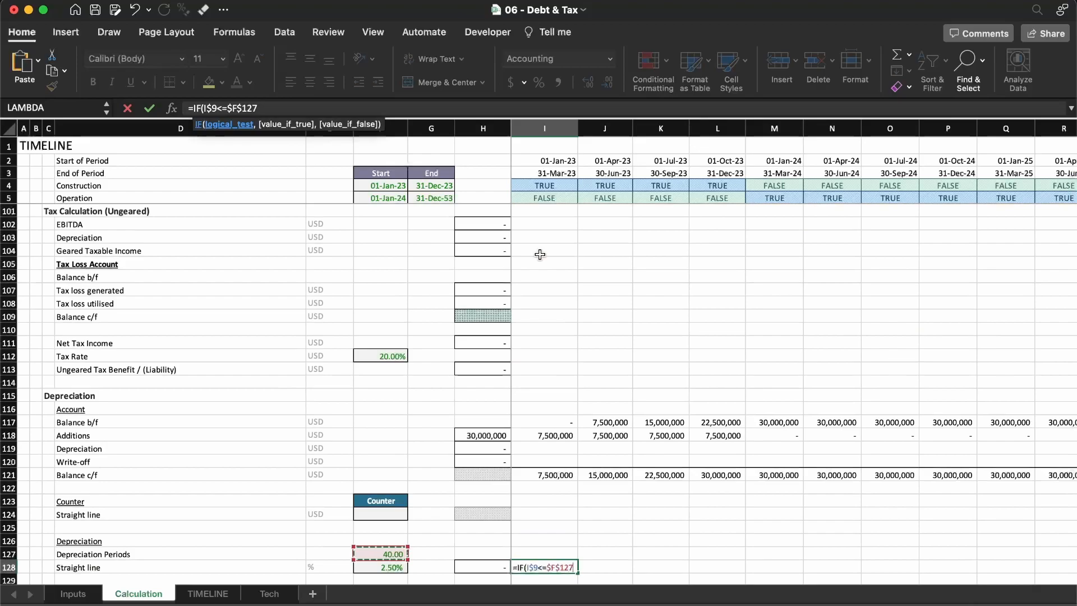
Complete the straight-line depreciation formula in I128 as =IF(I$9<=$F$127,$F$128*I$117,0)
{"action": "key", "text": "Left"}
{"action": "key", "text": "Left"}
{"action": "key", "text": "Left"}
{"action": "key", "text": "F4"}
{"action": "type", "text": "*"}
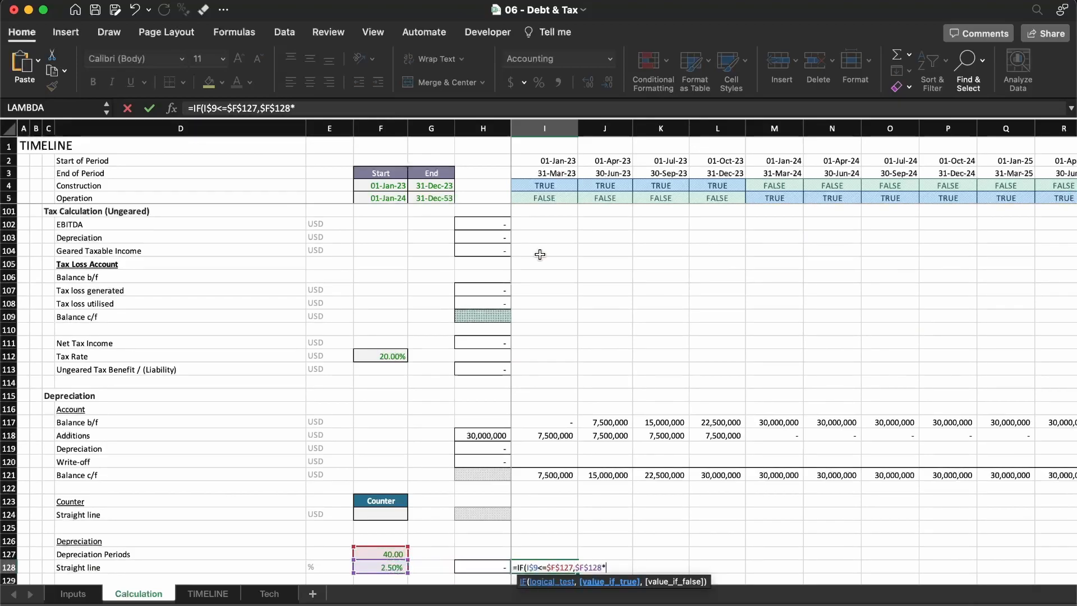
{"action": "left_click", "coordinate": [561, 424]}
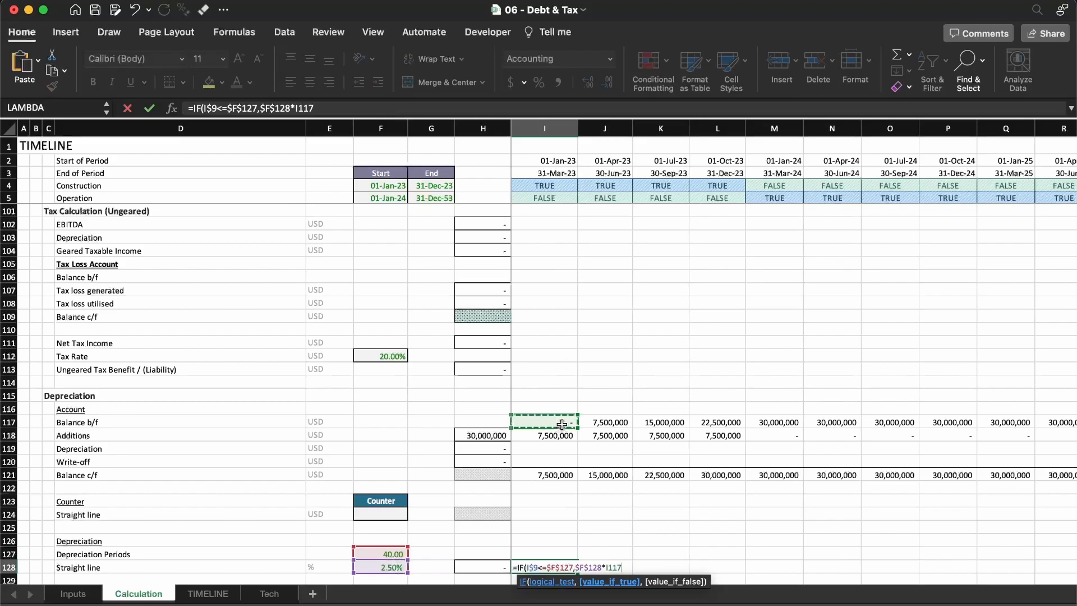
{"action": "type", "text": ",0)"}
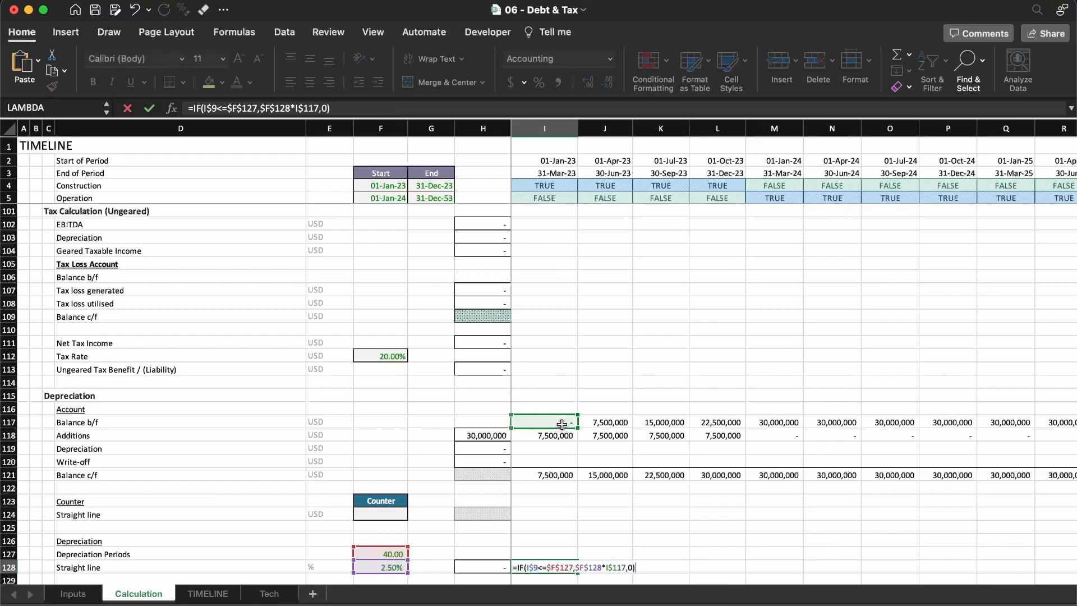
{"action": "key", "text": "Return"}
{"action": "key", "text": "Up"}
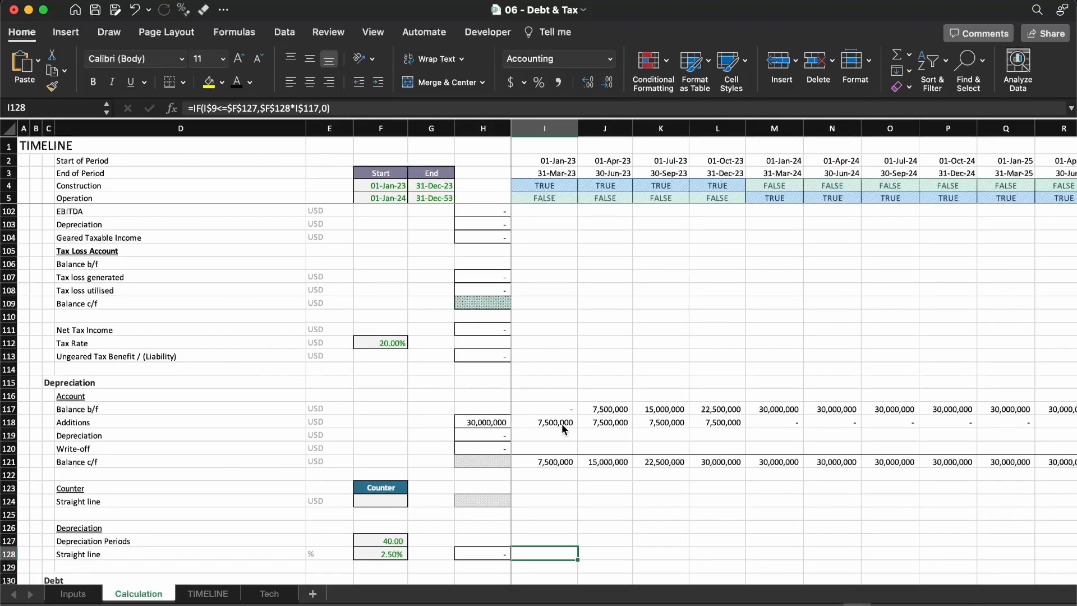
Fill the I128 formula across the timeline through FD128 and check the copied formula in J128
{"action": "key", "text": "ctrl+shift+Right"}
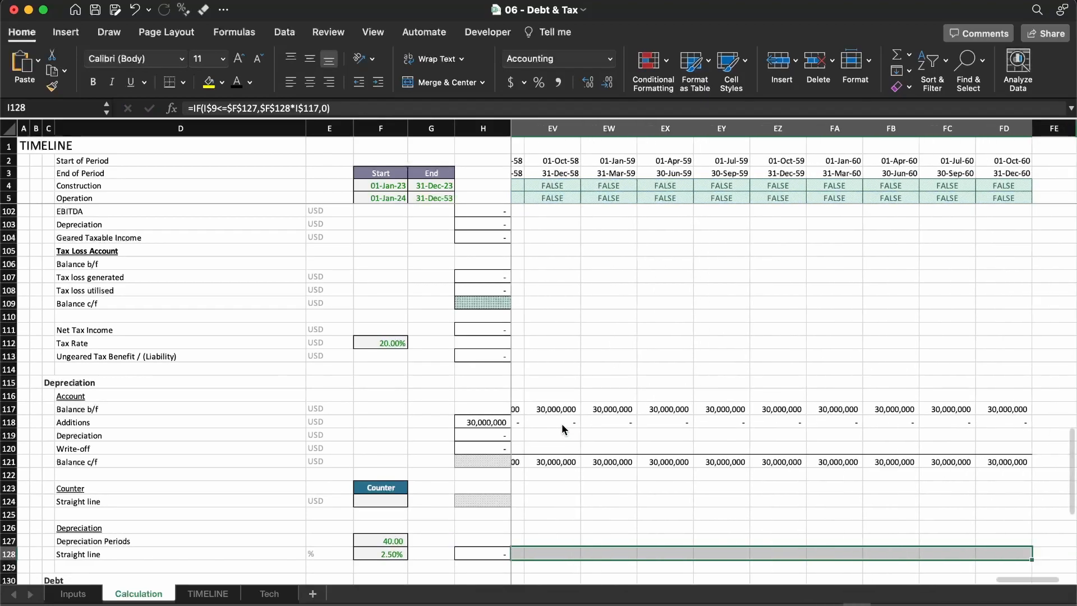
{"action": "key", "text": "ctrl+r"}
{"action": "key", "text": "ctrl+BackSpace"}
{"action": "key", "text": "Left"}
{"action": "key", "text": "Right"}
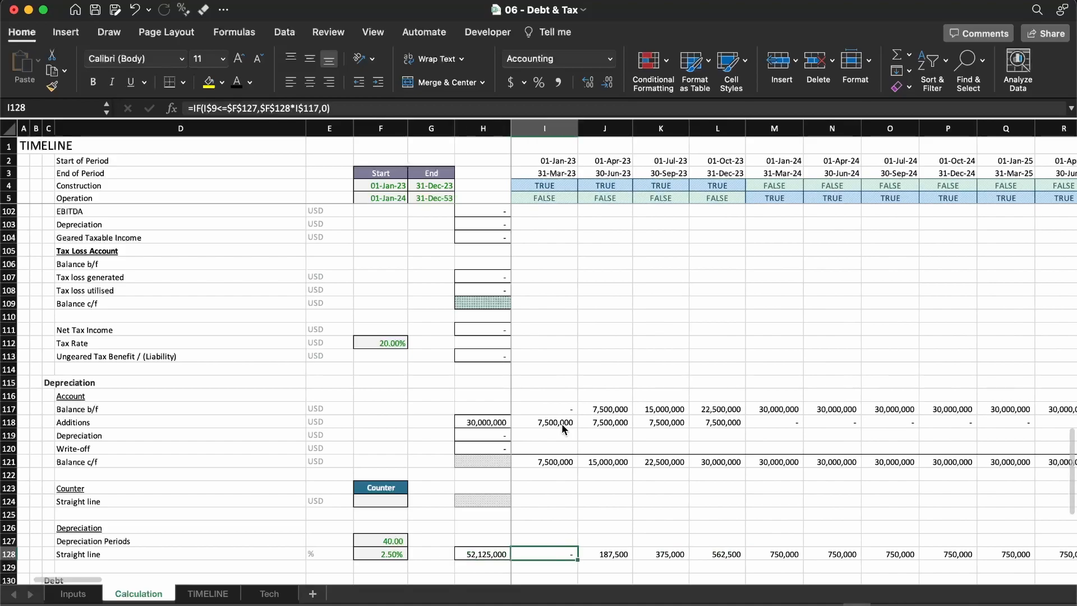
{"action": "key", "text": "Right"}
{"action": "key", "text": "F2"}
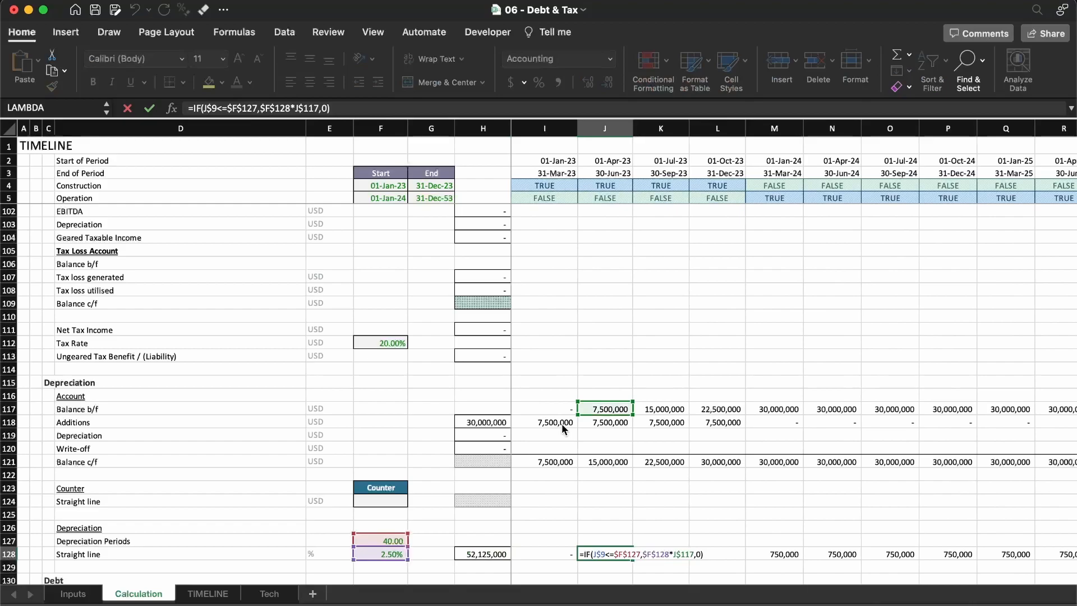
{"action": "key", "text": "Escape"}
Multiply the I128 formula by the Operation flag, giving =IF(I$9<=$F$127,$F$128*I$117,0)*I$5
{"action": "key", "text": "Left"}
{"action": "key", "text": "F2"}
{"action": "type", "text": "*"}
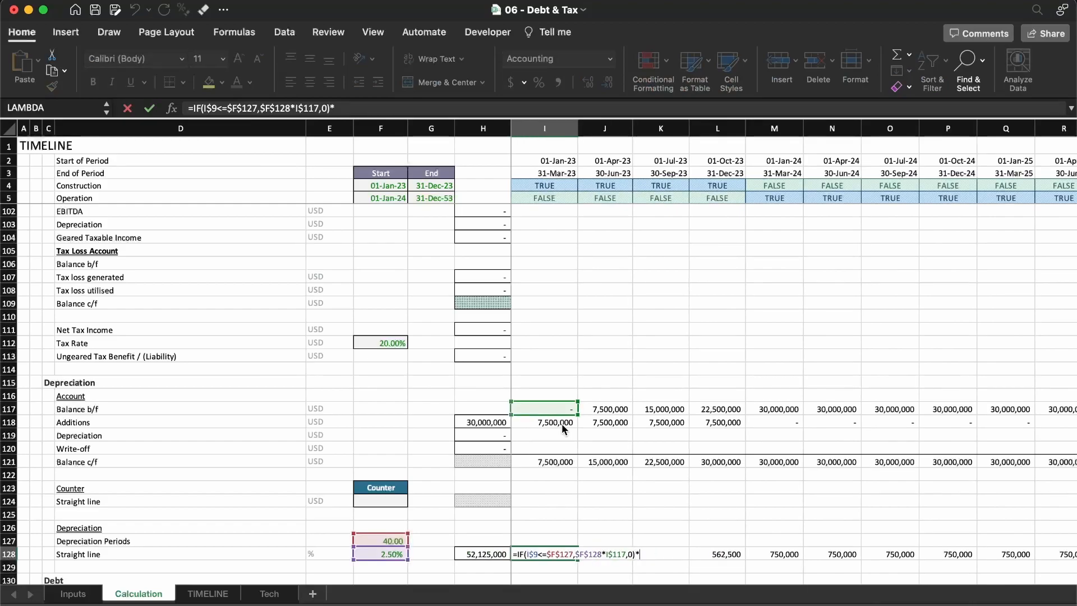
{"action": "left_click", "coordinate": [572, 198]}
{"action": "key", "text": "F4"}
{"action": "key", "text": "F4"}
{"action": "key", "text": "ctrl+Return"}
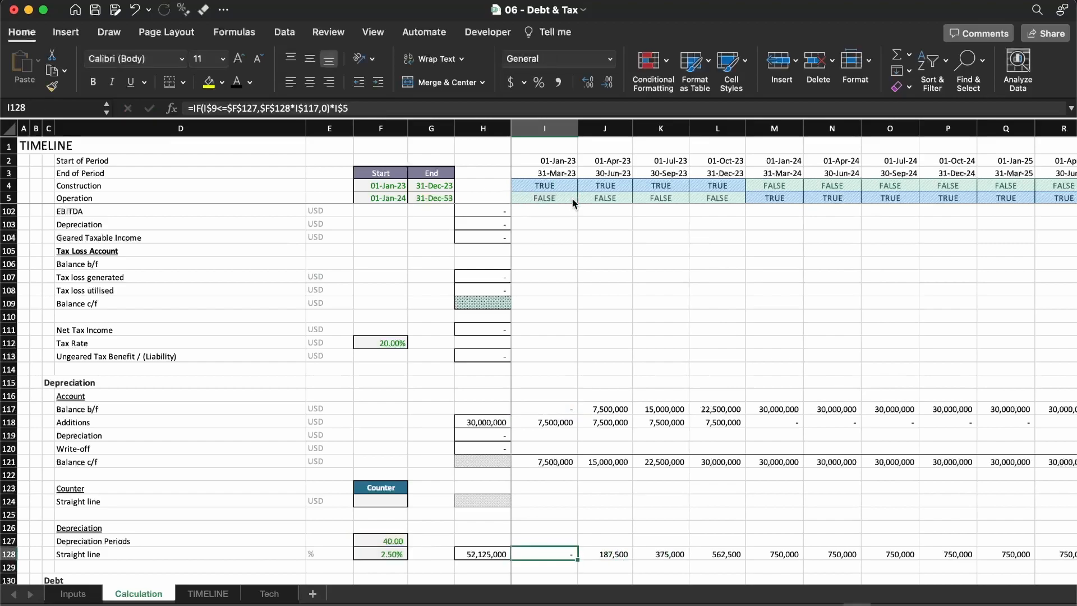
Fill the updated I128 formula across the timeline and compare the straight-line total with the Additions total
{"action": "key", "text": "super+shift+Right"}
{"action": "key", "text": "ctrl+r"}
{"action": "key", "text": "Left"}
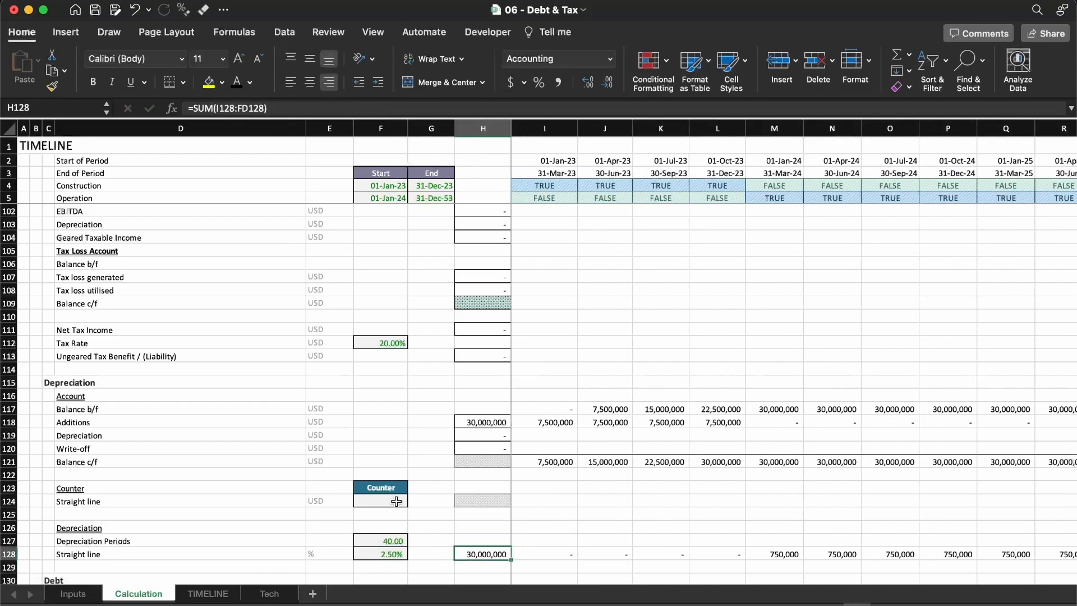
{"action": "left_click", "coordinate": [498, 421]}
{"action": "left_click", "coordinate": [492, 552], "text": "super"}
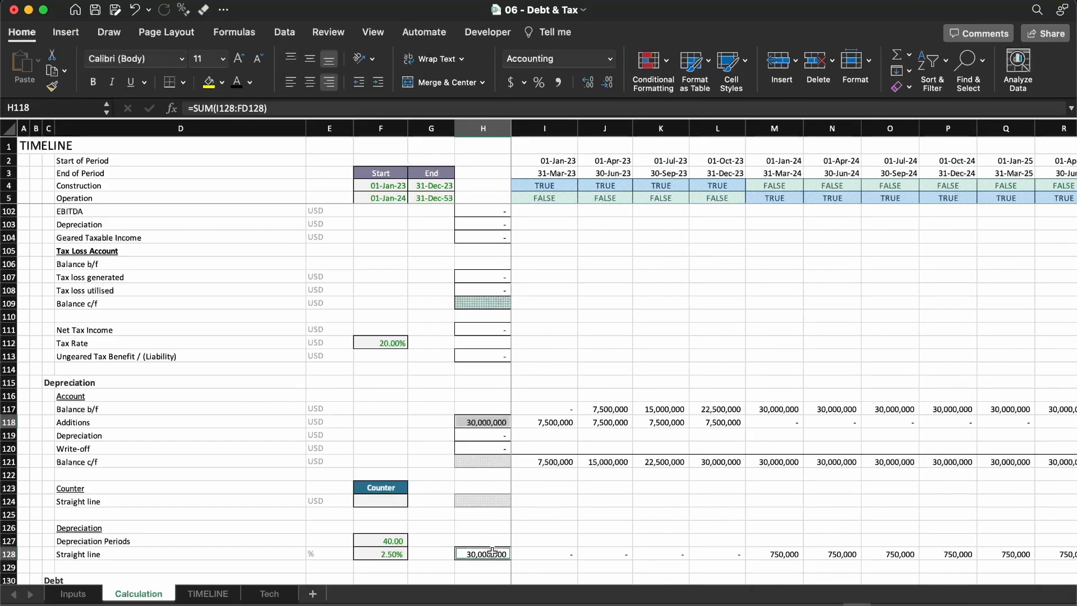
Multiply the I128 formula by -1 to make depreciation negative, and copy it across the row through FD128
{"action": "left_click", "coordinate": [541, 552]}
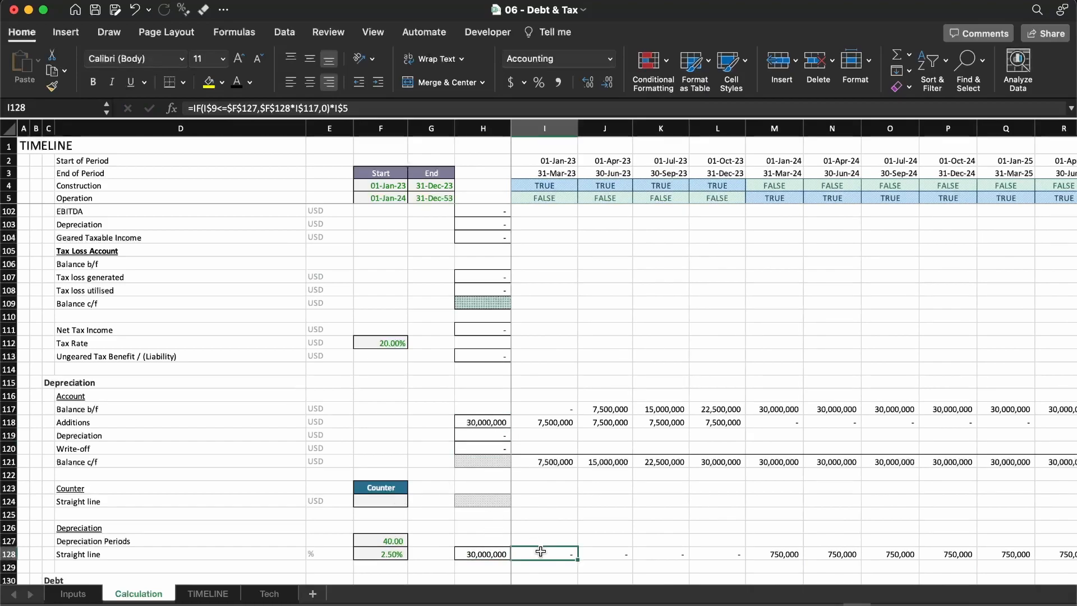
{"action": "double_click", "coordinate": [542, 552]}
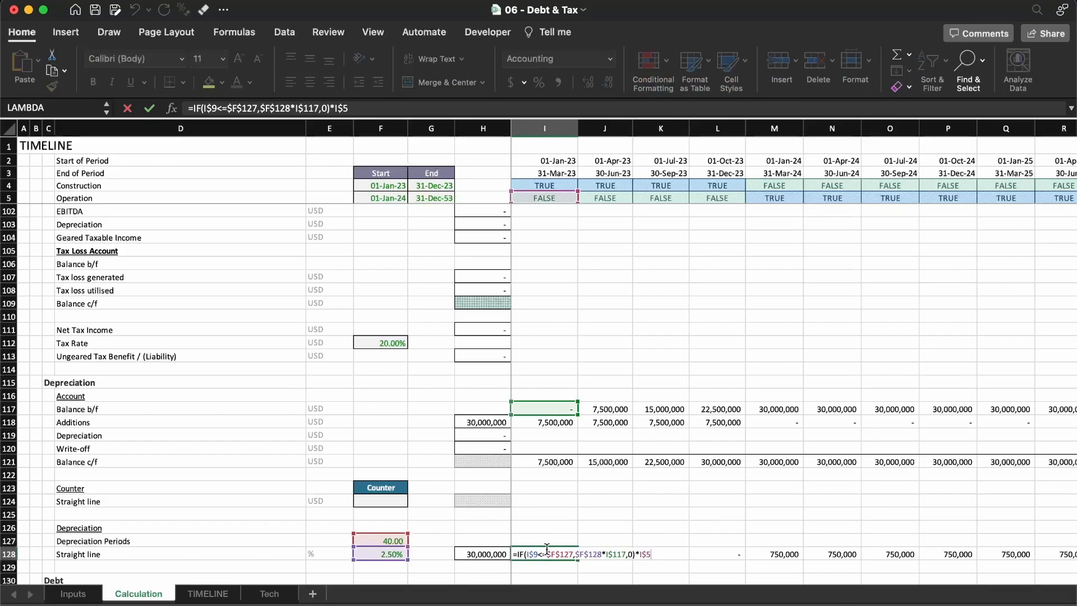
{"action": "type", "text": "1"}
{"action": "key", "text": "Return"}
{"action": "key", "text": "Up"}
{"action": "key", "text": "ctrl+c"}
{"action": "key", "text": "ctrl+shift+Right"}
{"action": "key", "text": "Return"}
{"action": "key", "text": "Left"}
{"action": "key", "text": "Right"}
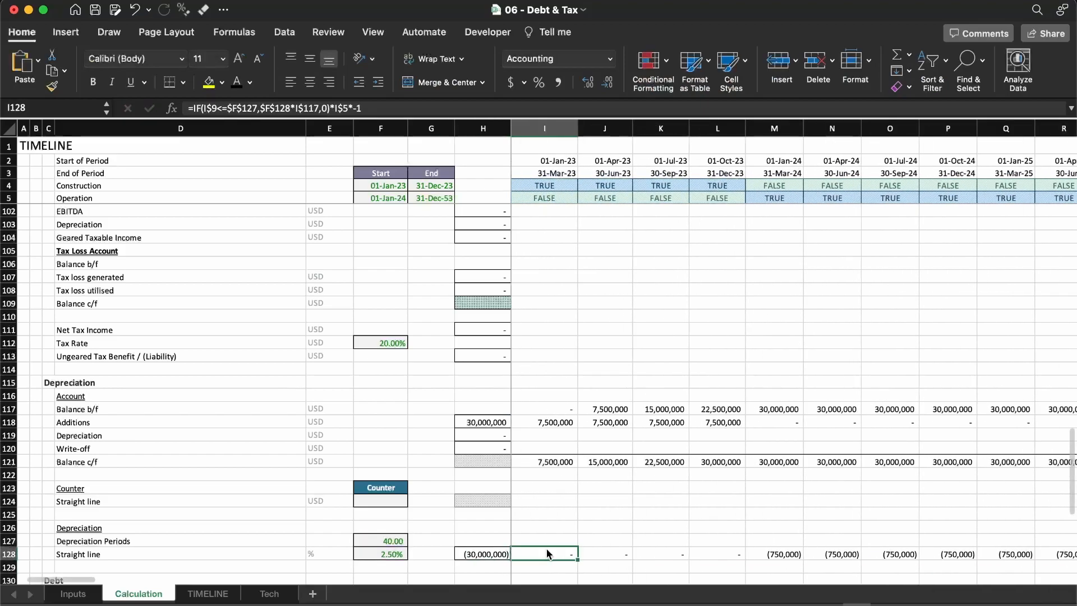
Examine the straight-line depreciation in row 128 period by period to find where the charges stop
{"action": "key", "text": "Right"}
{"action": "key", "text": "Right"}
{"action": "key", "text": "Right"}
{"action": "key", "text": "Right"}
{"action": "key", "text": "Right"}
{"action": "key", "text": "Right"}
{"action": "key", "text": "Right"}
{"action": "key", "text": "Right"}
{"action": "key", "text": "Right"}
{"action": "key", "text": "Right"}
{"action": "key", "text": "Right"}
{"action": "key", "text": "Right"}
{"action": "key", "text": "Right"}
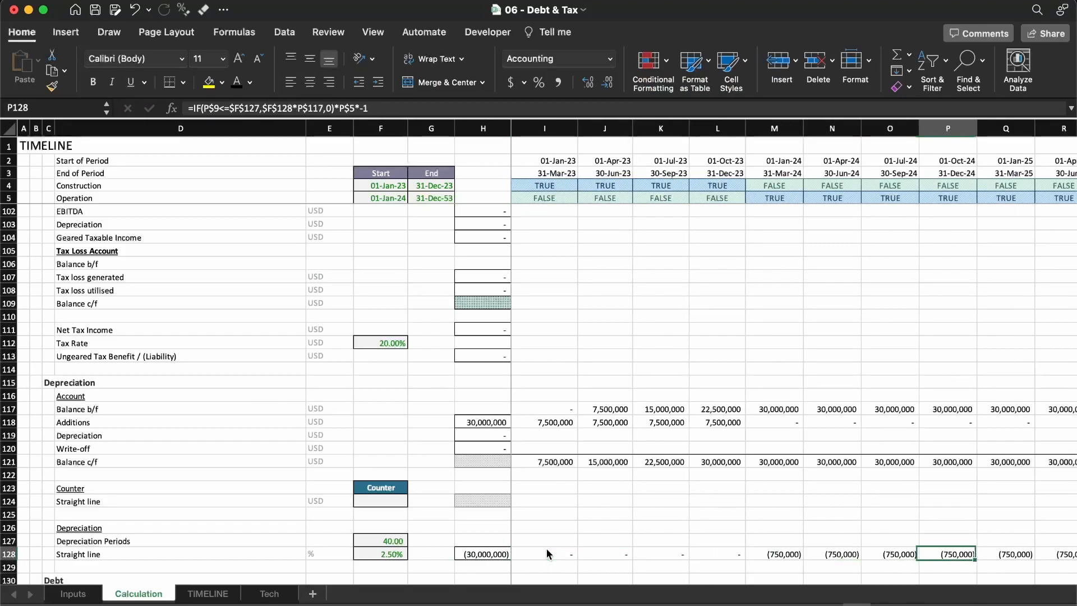
{"action": "key", "text": "Right"}
{"action": "key", "text": "Right"}
{"action": "key", "text": "Right"}
{"action": "key", "text": "Right"}
{"action": "key", "text": "Right"}
{"action": "key", "text": "Right"}
{"action": "key", "text": "Right"}
{"action": "key", "text": "Right"}
{"action": "key", "text": "Right"}
{"action": "key", "text": "Right"}
{"action": "key", "text": "Right"}
{"action": "key", "text": "Right"}
{"action": "key", "text": "Right"}
{"action": "key", "text": "Right"}
{"action": "key", "text": "Right"}
{"action": "key", "text": "Right"}
{"action": "key", "text": "Right"}
{"action": "key", "text": "Right"}
{"action": "key", "text": "Right"}
{"action": "key", "text": "Right"}
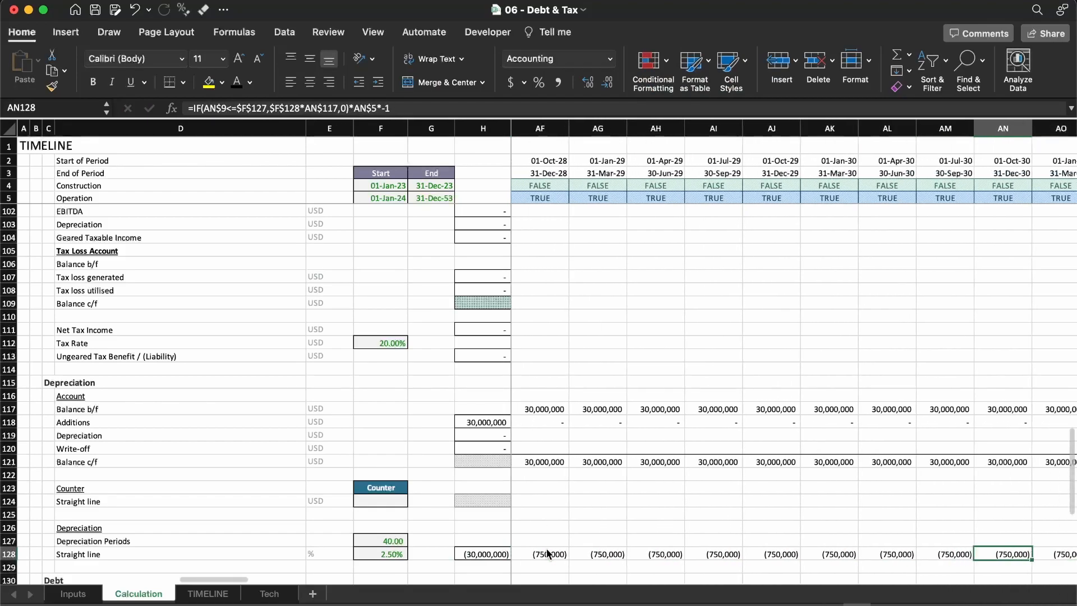
{"action": "key", "text": "Right"}
{"action": "key", "text": "Right"}
{"action": "key", "text": "Right"}
{"action": "key", "text": "Right"}
{"action": "key", "text": "Right"}
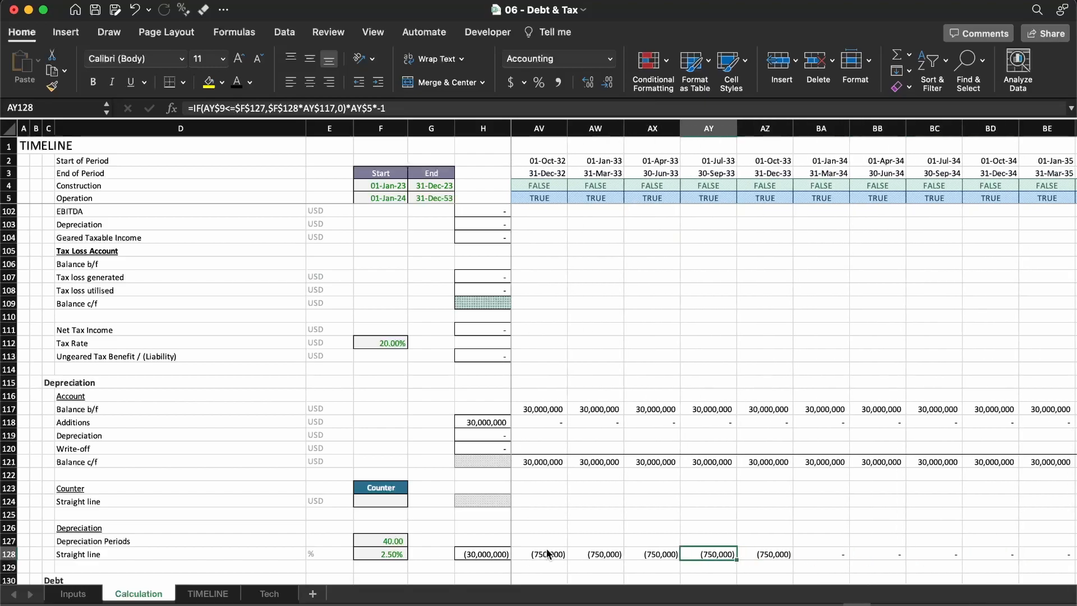
{"action": "key", "text": "Right"}
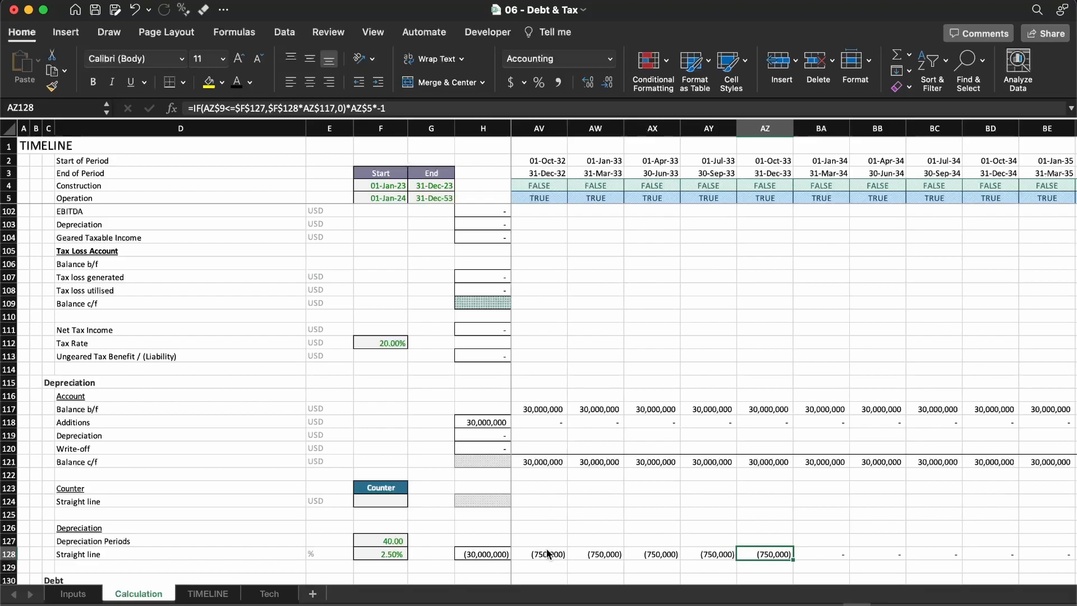
Check the last depreciation column, AZ, and its neighbour against the Operation Period counter in row 9
{"action": "key", "text": "ctrl+space"}
{"action": "key", "text": "shift+Right"}
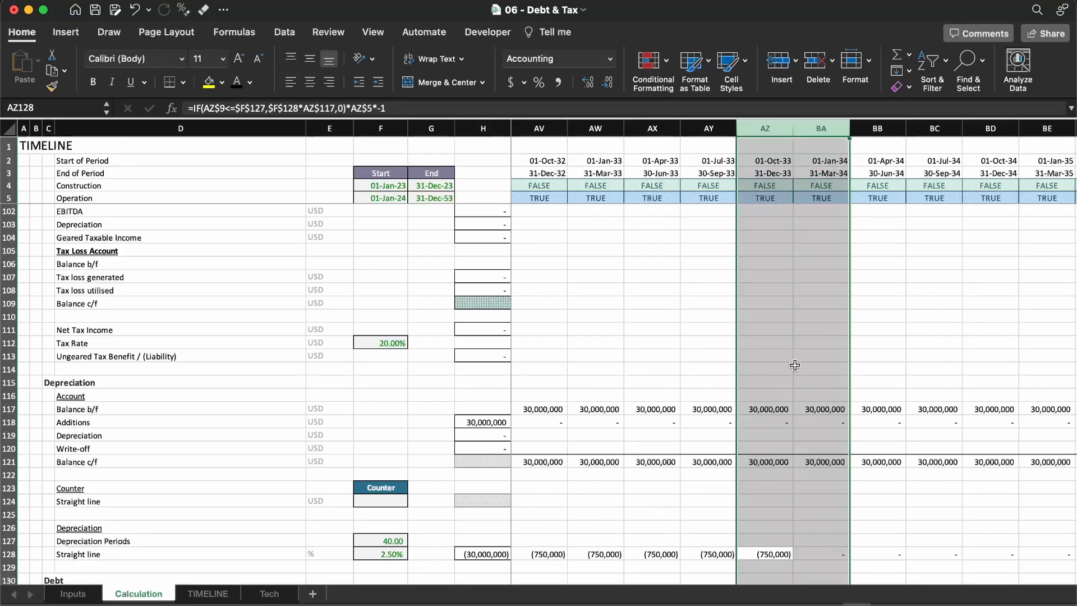
{"action": "scroll", "coordinate": [796, 380], "scroll_direction": "up", "scroll_amount": 20}
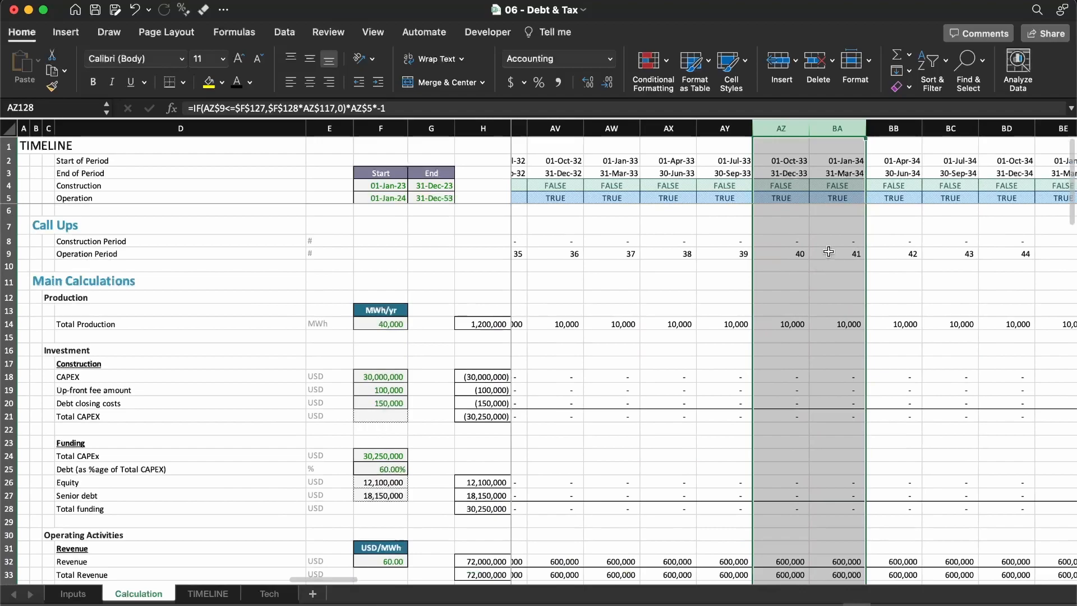
{"action": "key", "text": "Down"}
{"action": "key", "text": "Up"}
{"action": "scroll", "coordinate": [816, 257], "scroll_direction": "right", "scroll_amount": 3}
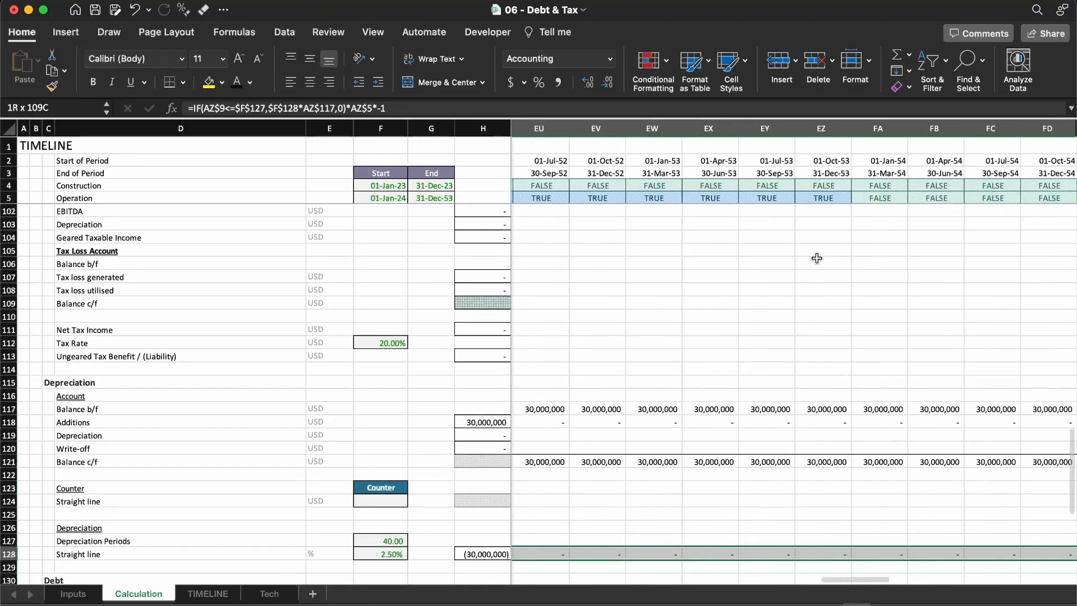
{"action": "key", "text": "shift+Left"}
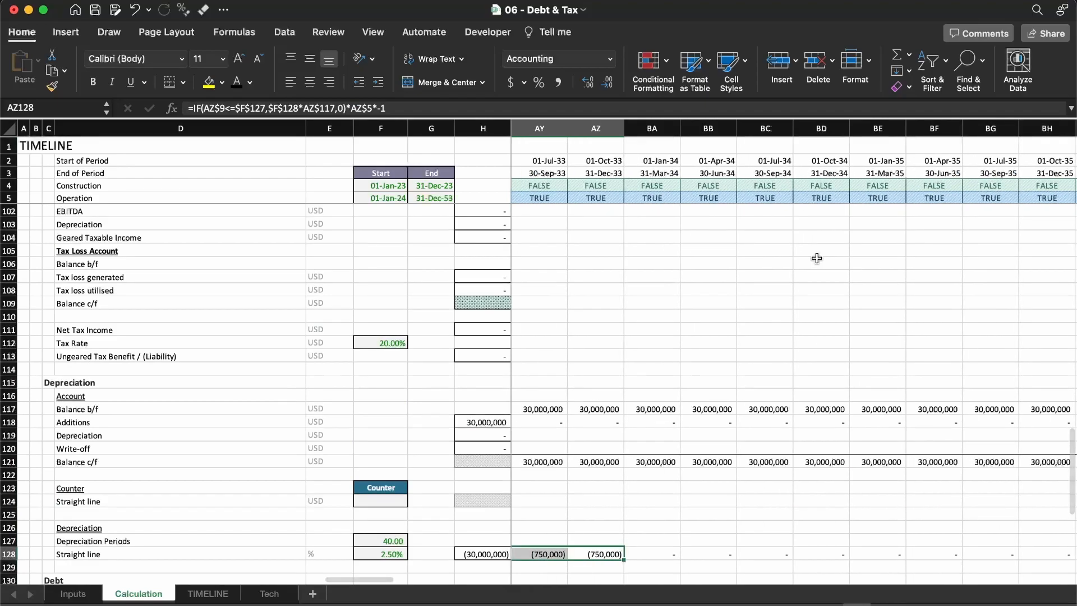
{"action": "key", "text": "ctrl+Left"}
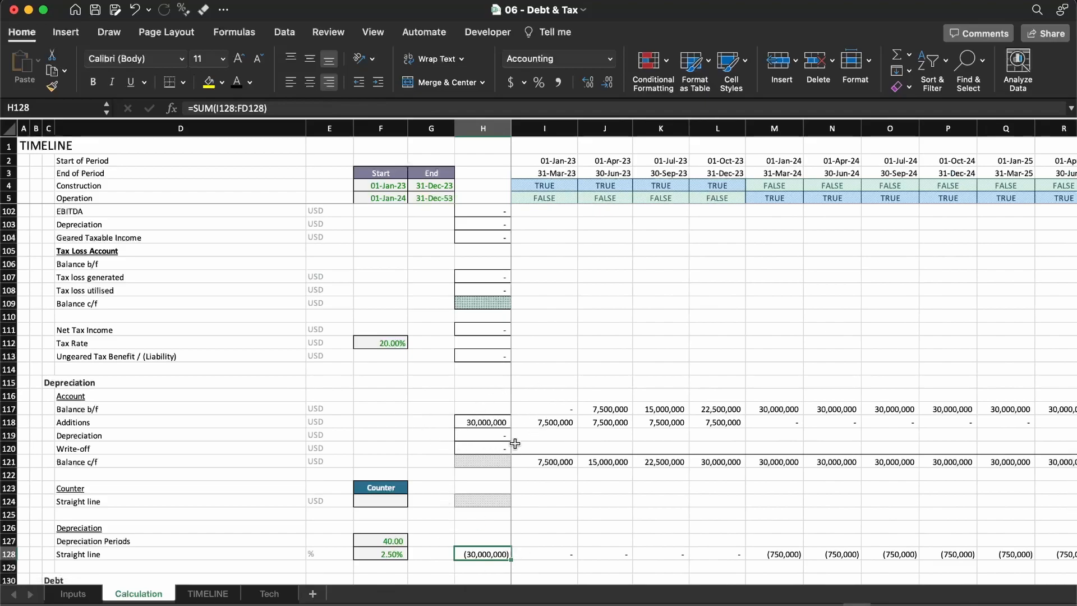
Link the account's Depreciation cell I119 to the straight-line depreciation with =I128
{"action": "left_click", "coordinate": [558, 434]}
{"action": "type", "text": "="}
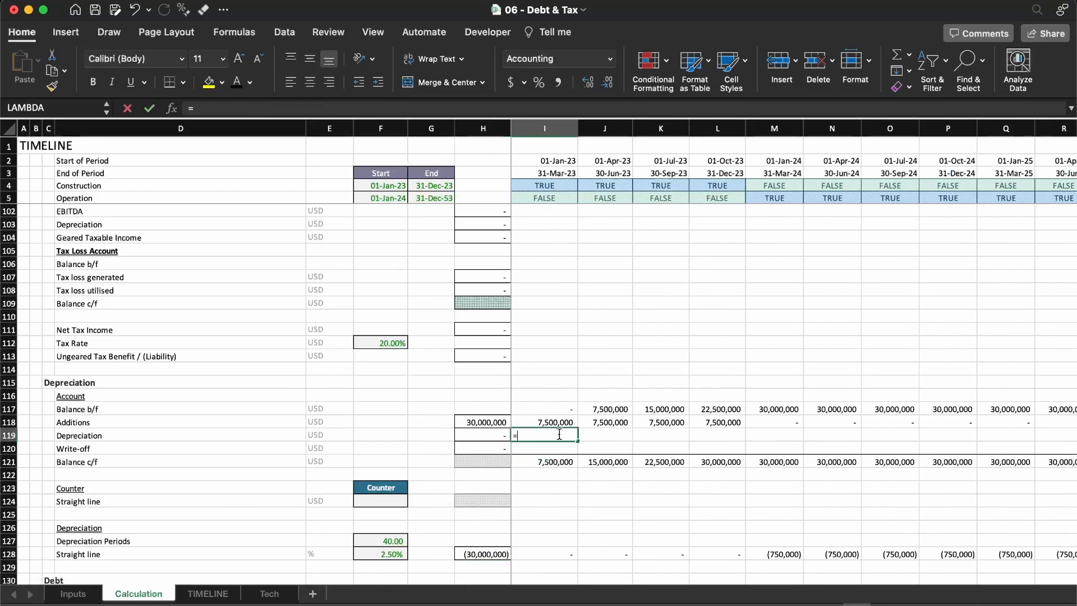
{"action": "key", "text": "Down"}
{"action": "key", "text": "Down"}
{"action": "key", "text": "Down"}
{"action": "key", "text": "Down"}
{"action": "key", "text": "Down"}
{"action": "key", "text": "Down"}
{"action": "key", "text": "Down"}
{"action": "key", "text": "Down"}
{"action": "key", "text": "Down"}
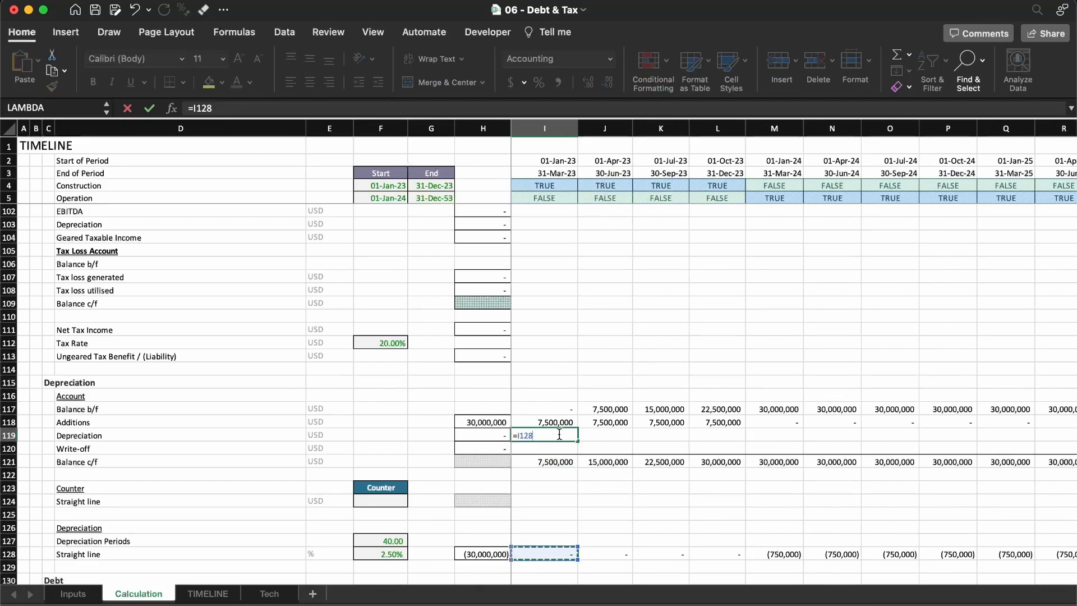
{"action": "key", "text": "ctrl+Return"}
Try to fill the I119 depreciation link across the timeline, inspect the copied cells and undo the fill
{"action": "key", "text": "ctrl+shift+Right"}
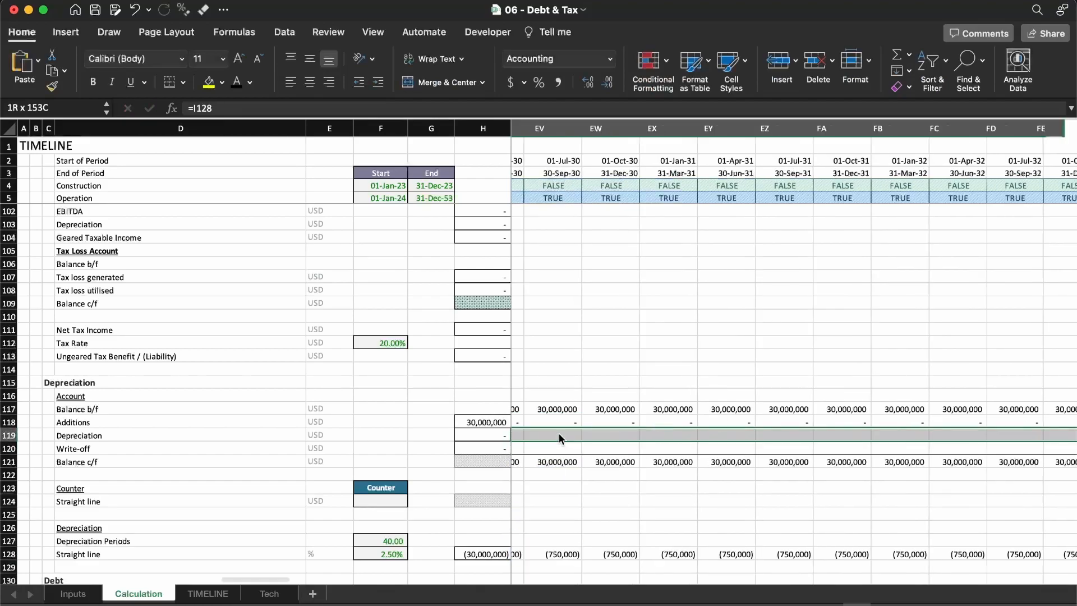
{"action": "key", "text": "ctrl+r"}
{"action": "key", "text": "Left"}
{"action": "key", "text": "Right"}
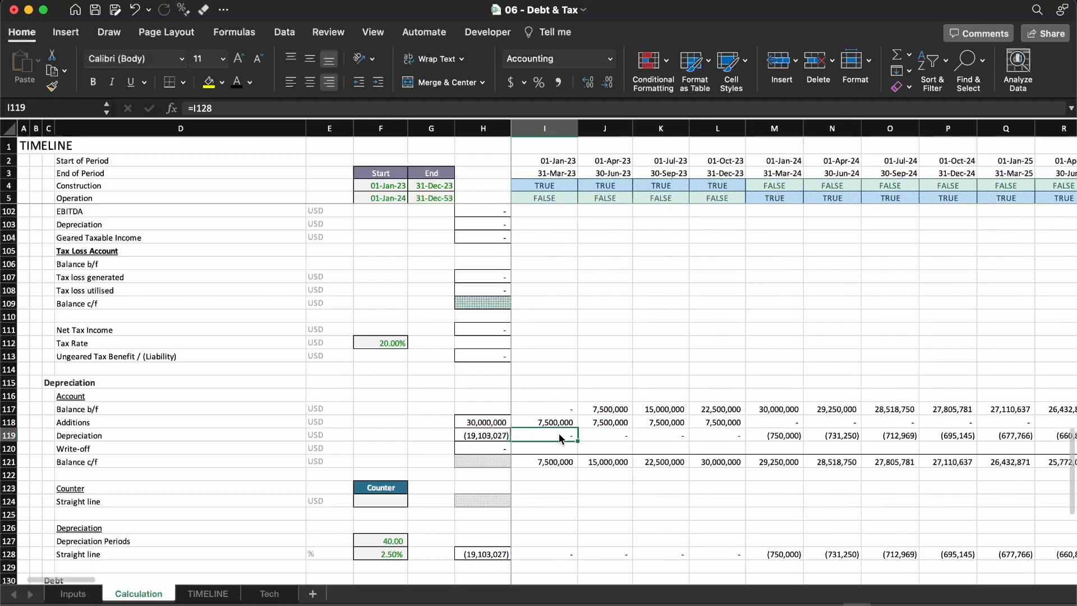
{"action": "key", "text": "Right"}
{"action": "key", "text": "Right"}
{"action": "key", "text": "Right"}
{"action": "key", "text": "Right"}
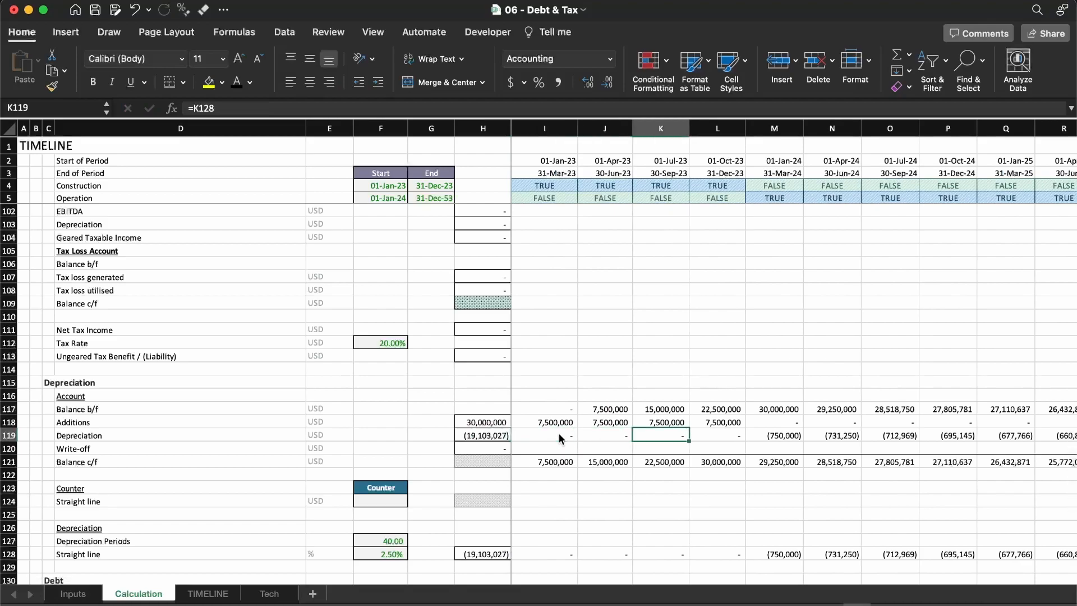
{"action": "key", "text": "Right"}
{"action": "key", "text": "F2"}
{"action": "key", "text": "Escape"}
{"action": "key", "text": "super+z"}
Review the Depreciation link in I119 and the straight-line formula it refers to in I128
{"action": "key", "text": "Left"}
{"action": "key", "text": "Right"}
{"action": "key", "text": "F2"}
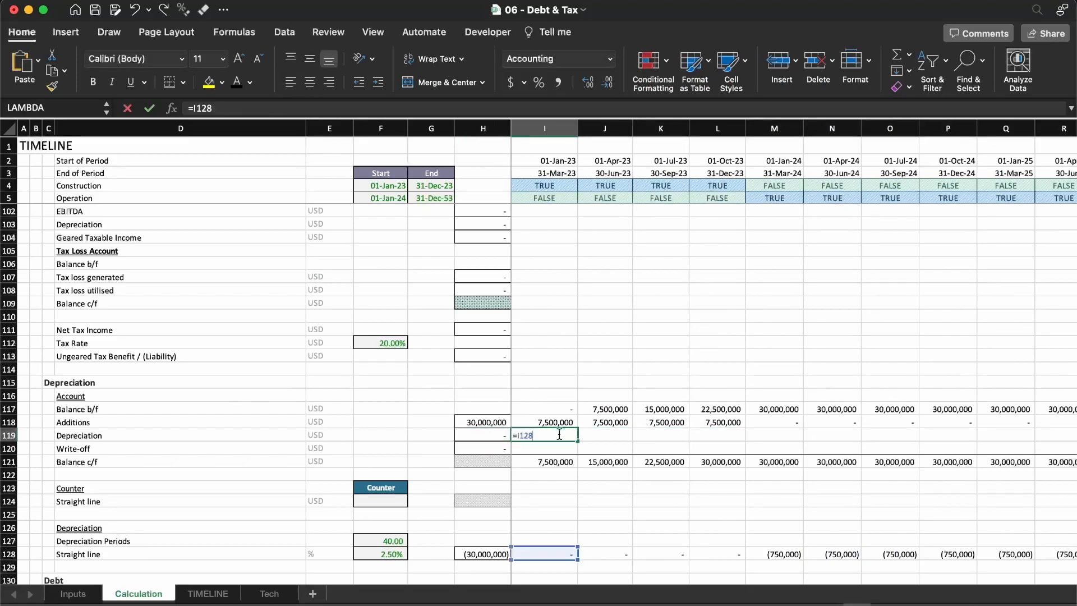
{"action": "key", "text": "Return"}
{"action": "key", "text": "Down"}
{"action": "key", "text": "Down"}
{"action": "key", "text": "Down"}
{"action": "key", "text": "Down"}
{"action": "key", "text": "Down"}
{"action": "key", "text": "Down"}
{"action": "key", "text": "Down"}
{"action": "key", "text": "Down"}
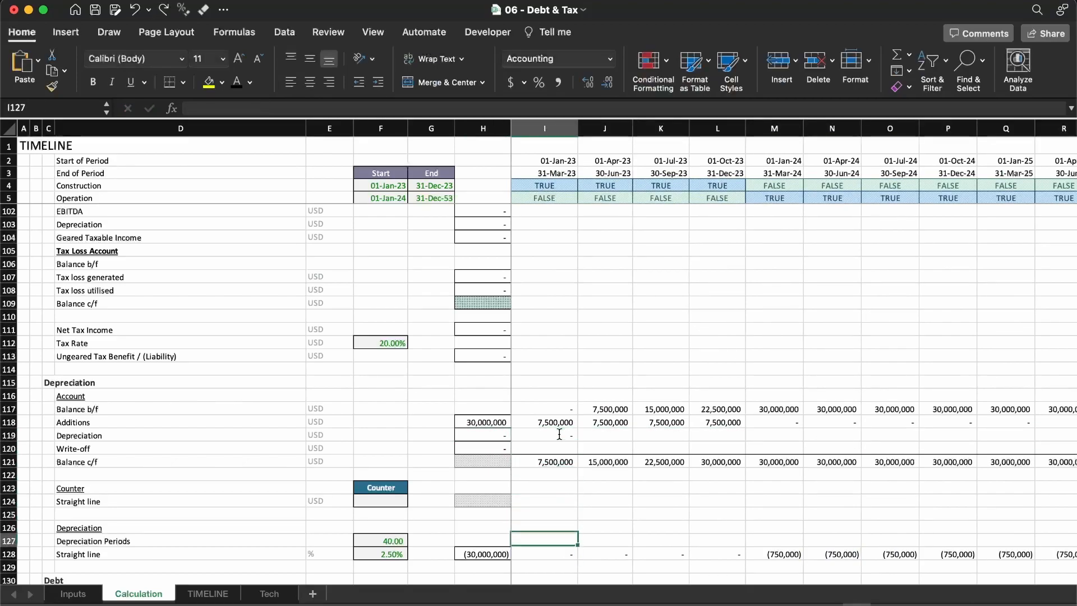
{"action": "key", "text": "F2"}
{"action": "key", "text": "Escape"}
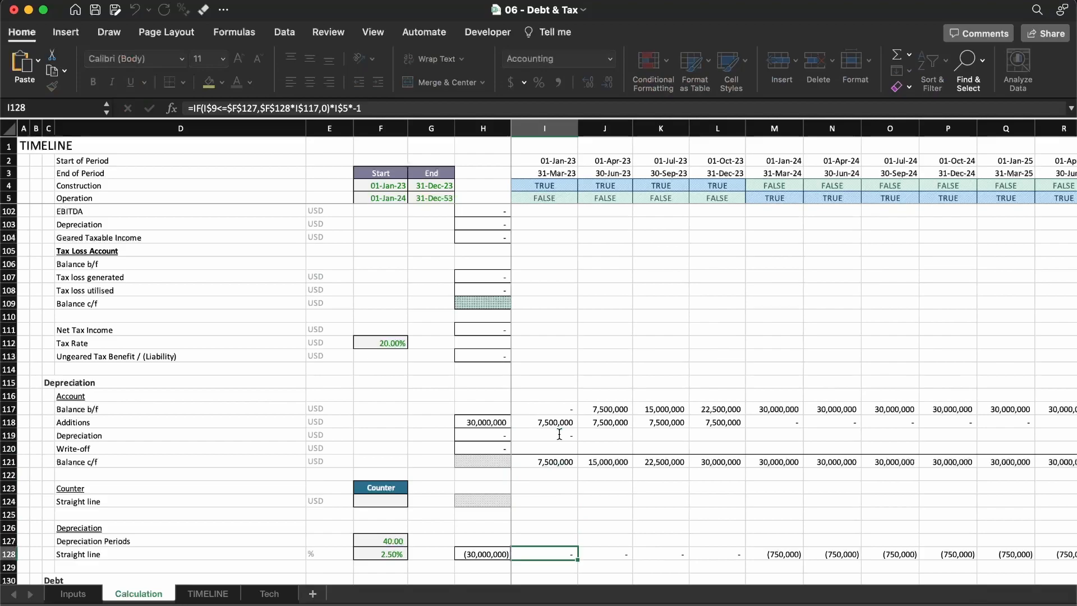
{"action": "key", "text": "Up"}
{"action": "key", "text": "Up"}
{"action": "key", "text": "Up"}
{"action": "key", "text": "Up"}
{"action": "key", "text": "Up"}
{"action": "key", "text": "Up"}
{"action": "key", "text": "Up"}
{"action": "key", "text": "Up"}
{"action": "key", "text": "Up"}
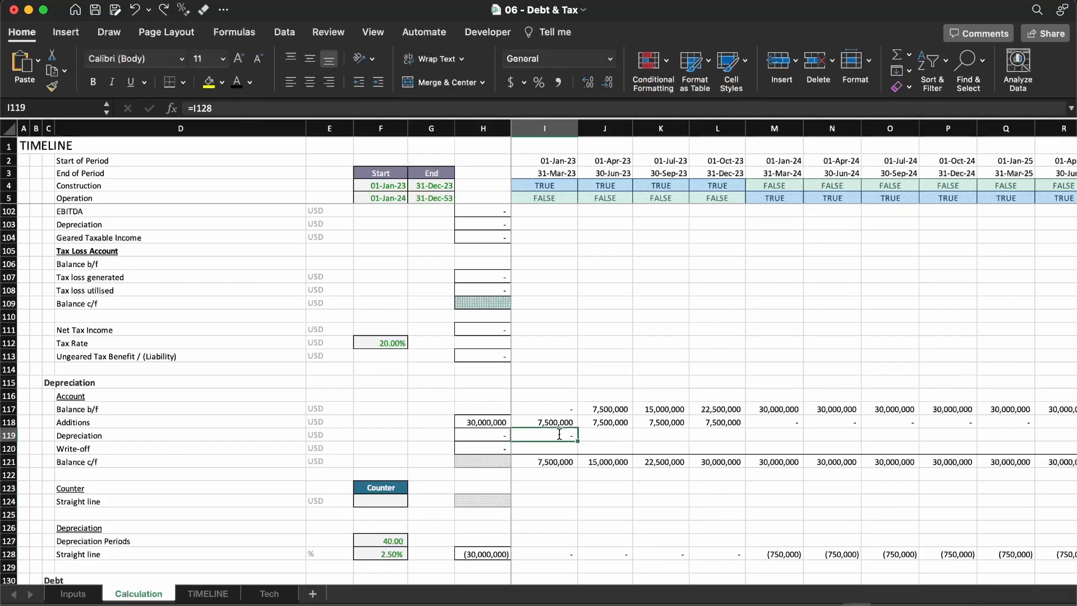
Copy the Depreciation link in I119 across the timeline through FD119
{"action": "key", "text": "ctrl+c"}
{"action": "key", "text": "super+shift+Right"}
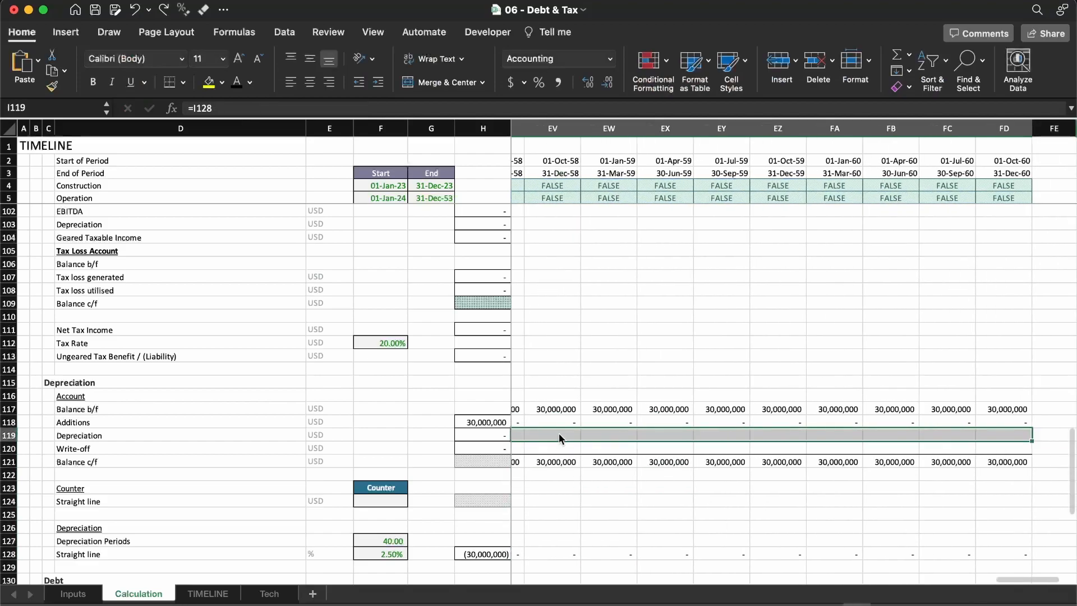
{"action": "key", "text": "super+v"}
{"action": "key", "text": "Left"}
{"action": "key", "text": "Right"}
{"action": "key", "text": "Right"}
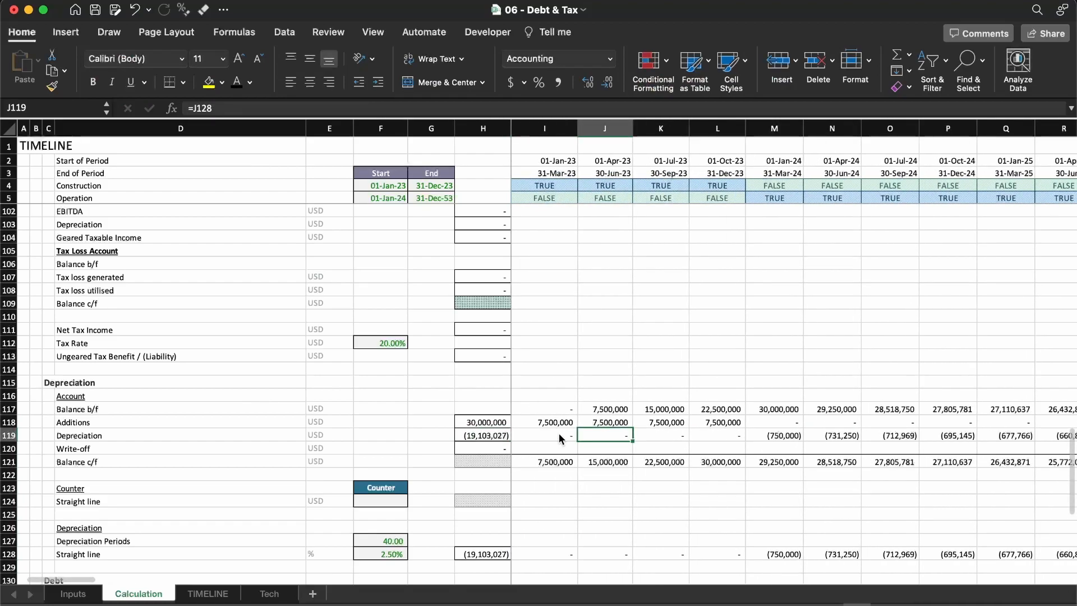
Inspect the first operating period's Depreciation link in M119 and its source formula in M128
{"action": "key", "text": "Right"}
{"action": "key", "text": "Right"}
{"action": "key", "text": "Right"}
{"action": "key", "text": "F2"}
{"action": "key", "text": "Return"}
{"action": "key", "text": "Down"}
{"action": "key", "text": "Down"}
{"action": "key", "text": "Down"}
{"action": "key", "text": "Down"}
{"action": "key", "text": "Down"}
{"action": "key", "text": "Down"}
{"action": "key", "text": "Down"}
{"action": "key", "text": "Down"}
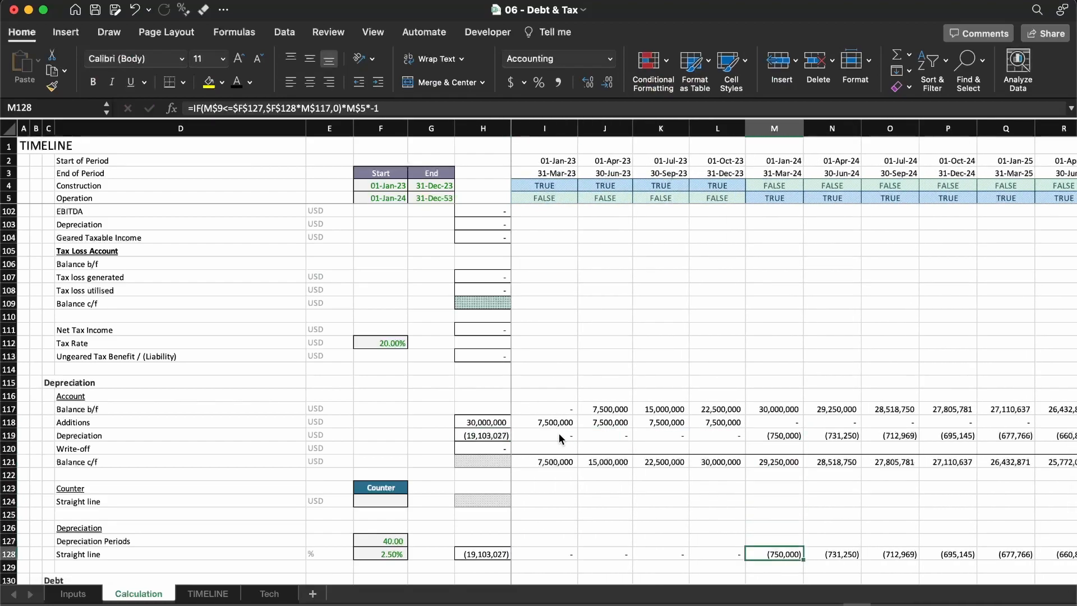
Review the straight-line formulas in M128 and I128 and the periodic rate formula in F128
{"action": "key", "text": "F2"}
{"action": "key", "text": "Escape"}
{"action": "key", "text": "Left"}
{"action": "key", "text": "Left"}
{"action": "key", "text": "Left"}
{"action": "key", "text": "Left"}
{"action": "key", "text": "Left"}
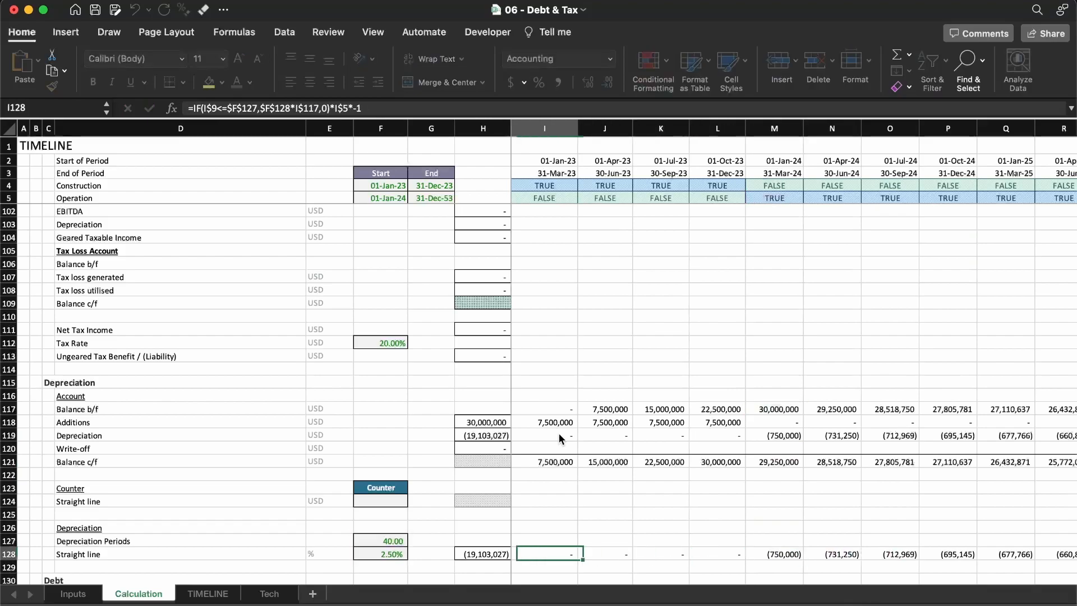
{"action": "key", "text": "Right"}
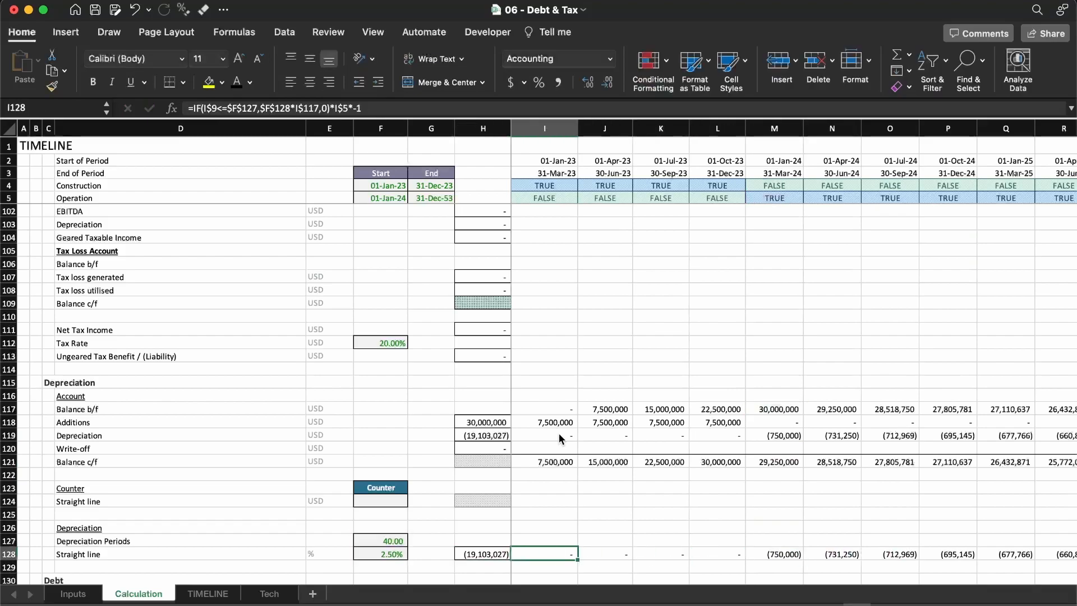
{"action": "key", "text": "Left"}
{"action": "key", "text": "Left"}
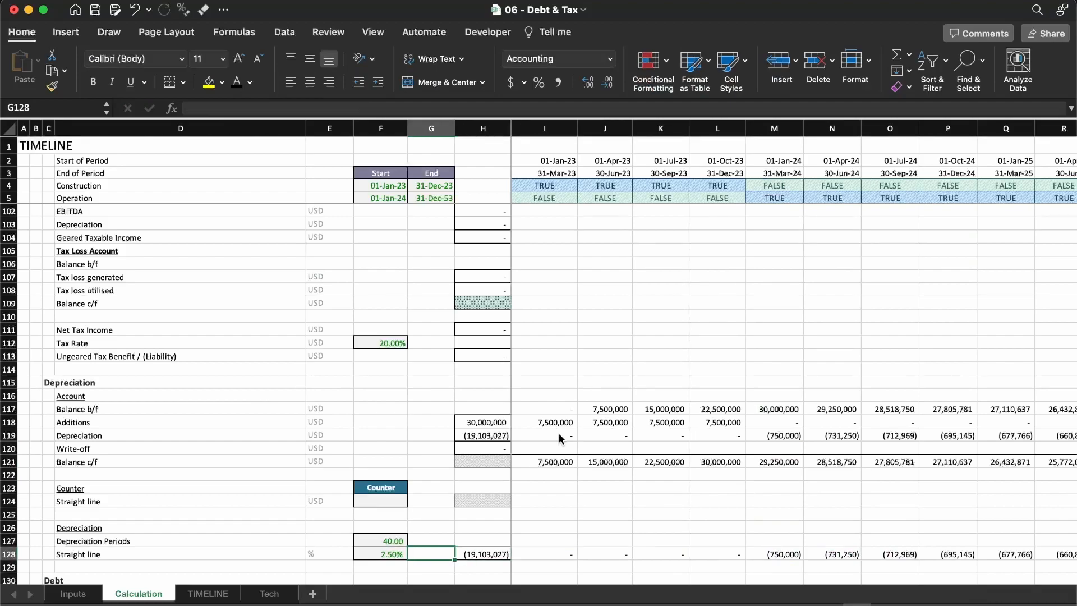
{"action": "key", "text": "Left"}
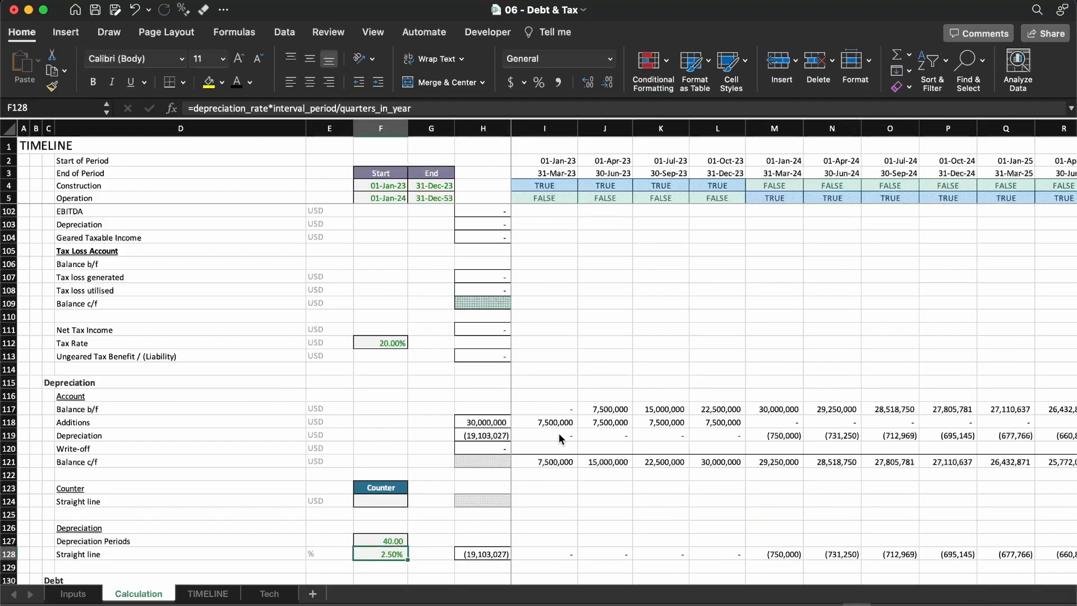
Move the straight-line rate formula from F128 to G127, beside the number of depreciation periods
{"action": "key", "text": "Up"}
{"action": "key", "text": "Up"}
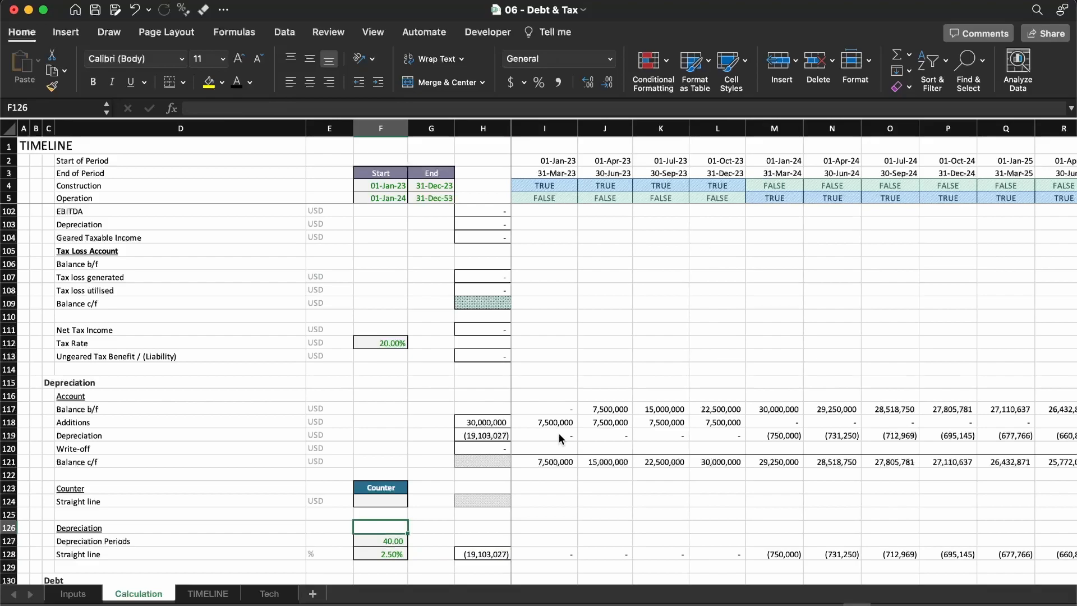
{"action": "key", "text": "Down"}
{"action": "key", "text": "Down"}
{"action": "key", "text": "Down"}
{"action": "key", "text": "Down"}
{"action": "key", "text": "Down"}
{"action": "key", "text": "Up"}
{"action": "key", "text": "Up"}
{"action": "key", "text": "Up"}
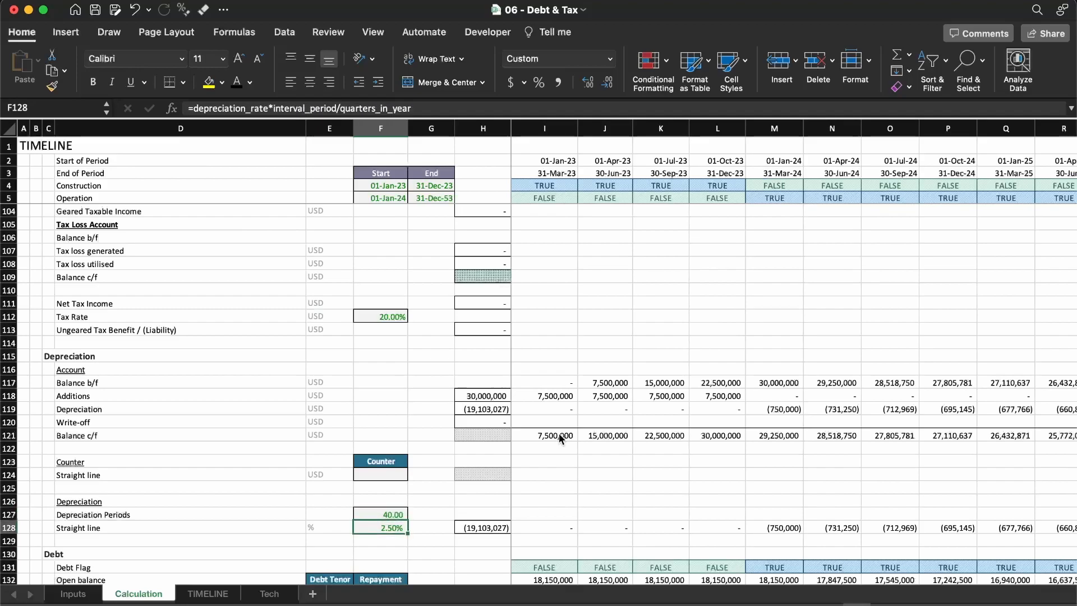
{"action": "key", "text": "ctrl+x"}
{"action": "key", "text": "Up"}
{"action": "key", "text": "Right"}
{"action": "key", "text": "ctrl+v"}
Change the unit in E128 of the straight-line row to USD
{"action": "key", "text": "Down"}
{"action": "key", "text": "Left"}
{"action": "key", "text": "Left"}
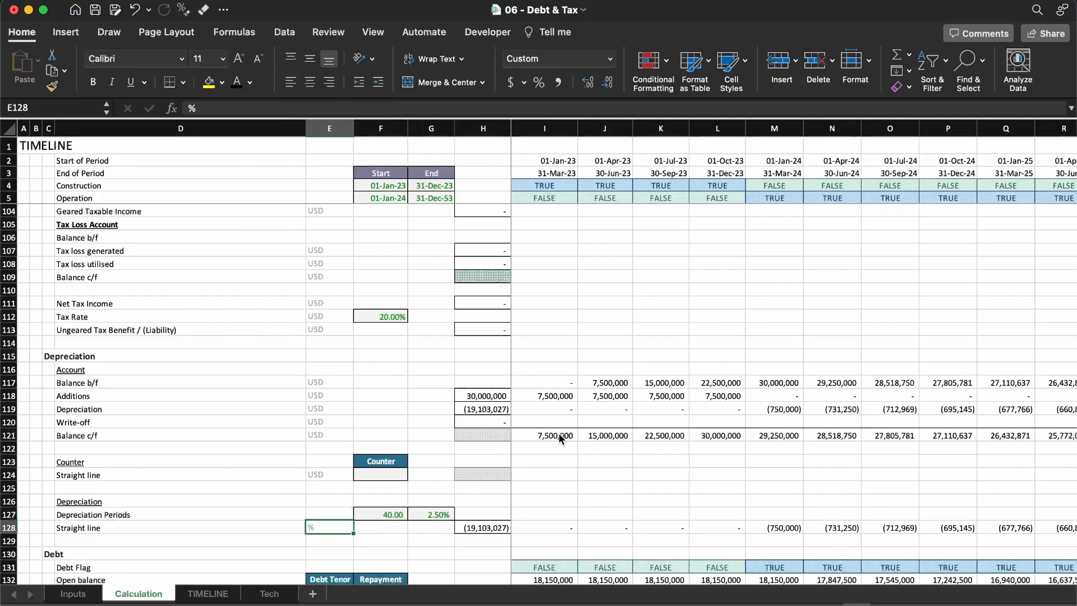
{"action": "type", "text": "USD"}
{"action": "key", "text": "Return"}
Relabel the straight-line row in D128 as "Depreciation value"
{"action": "key", "text": "Up"}
{"action": "key", "text": "Left"}
{"action": "type", "text": "Depre"}
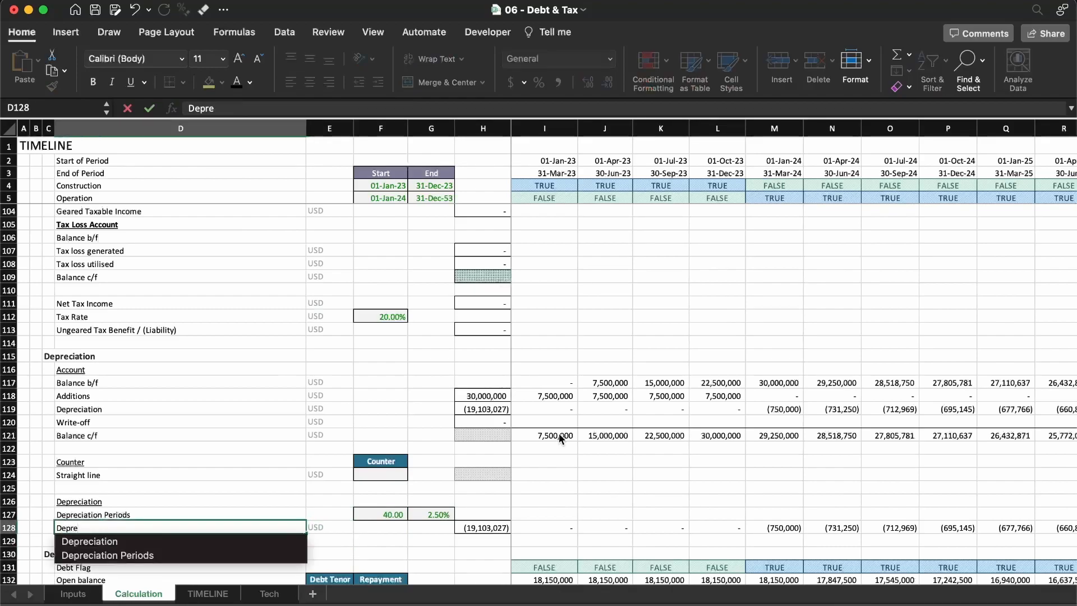
{"action": "key", "text": "Return"}
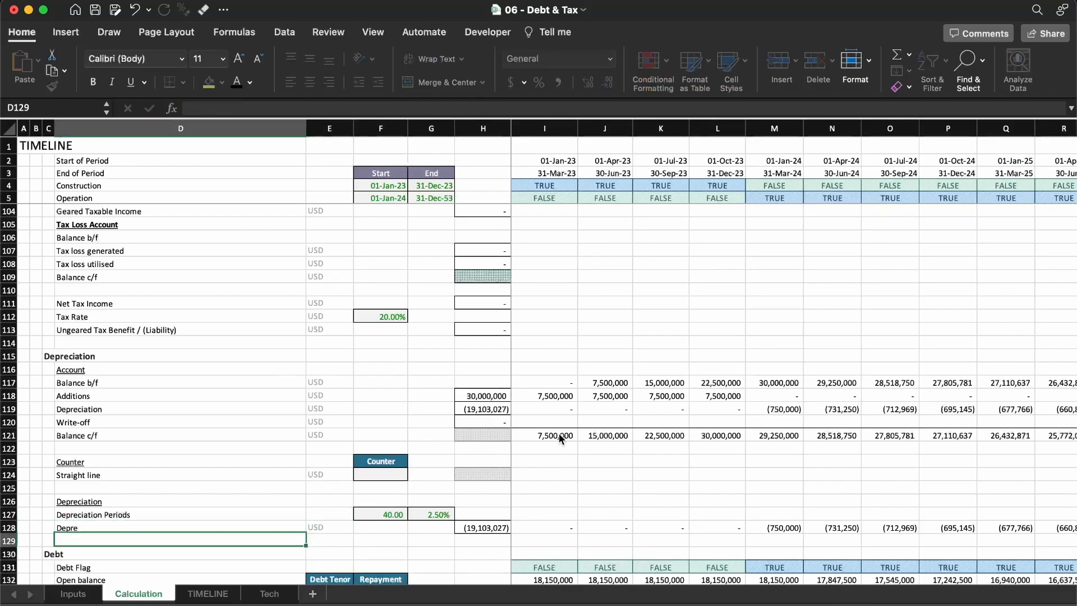
{"action": "key", "text": "Up"}
{"action": "key", "text": "F2"}
{"action": "type", "text": "ciation value"}
{"action": "key", "text": "Return"}
Inspect the Depreciation value formulas in M128, N128 and O128 for the first operating periods
{"action": "key", "text": "Up"}
{"action": "key", "text": "Right"}
{"action": "key", "text": "Right"}
{"action": "key", "text": "Right"}
{"action": "key", "text": "Right"}
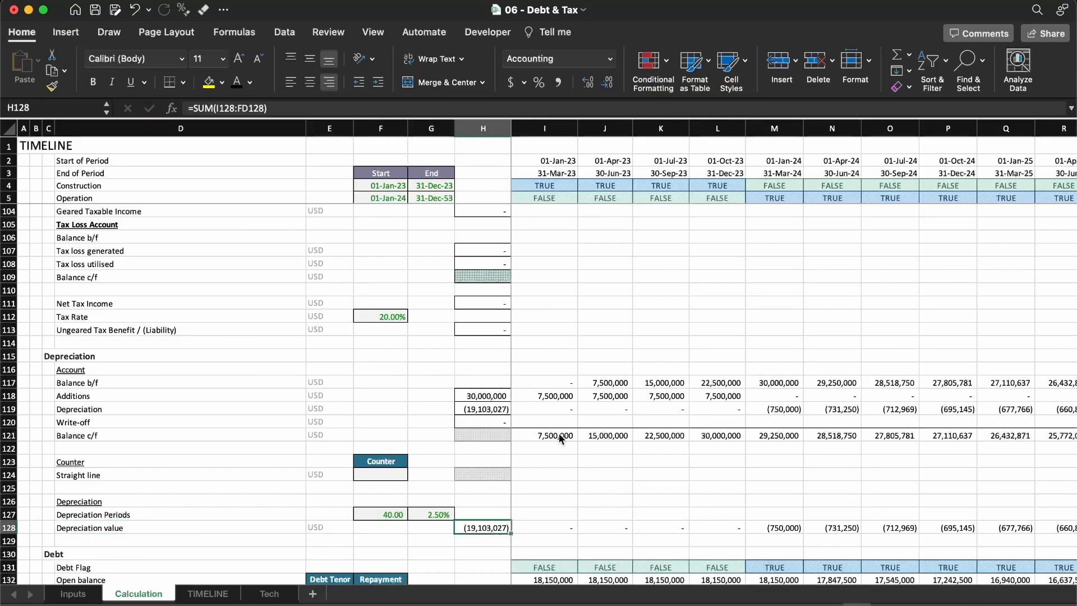
{"action": "key", "text": "Right"}
{"action": "key", "text": "Right"}
{"action": "key", "text": "Right"}
{"action": "key", "text": "Right"}
{"action": "key", "text": "Right"}
{"action": "key", "text": "F2"}
{"action": "key", "text": "Escape"}
{"action": "key", "text": "Right"}
{"action": "key", "text": "F2"}
{"action": "key", "text": "Escape"}
{"action": "key", "text": "Right"}
{"action": "key", "text": "F2"}
{"action": "key", "text": "Escape"}
{"action": "key", "text": "F2"}
{"action": "key", "text": "Escape"}
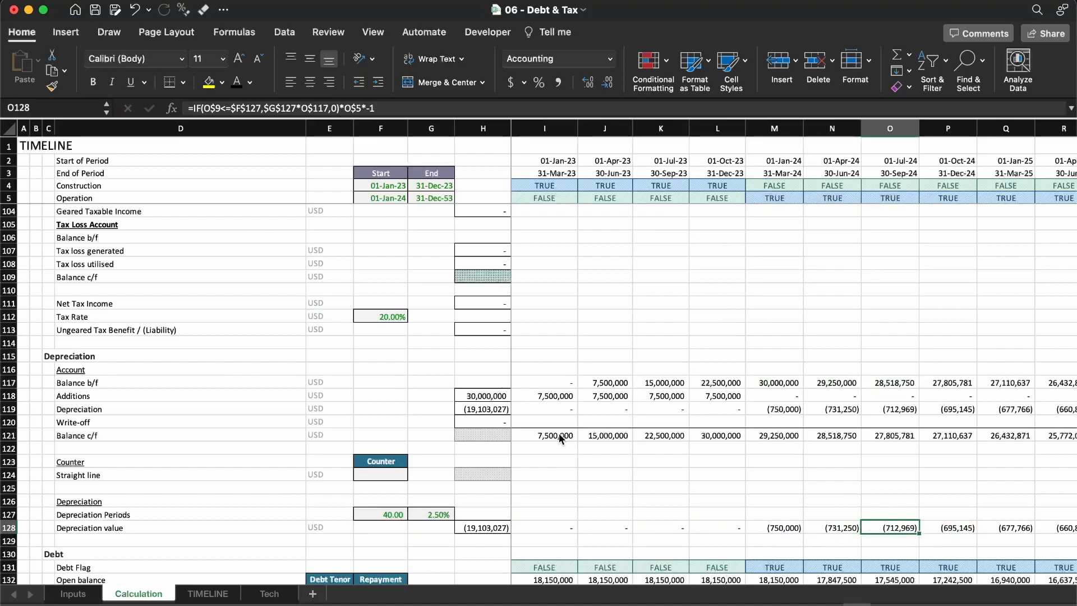
Check the Depreciation link in M119 and the closing balance sum in M121
{"action": "key", "text": "Up"}
{"action": "key", "text": "Up"}
{"action": "key", "text": "Up"}
{"action": "key", "text": "Up"}
{"action": "key", "text": "Up"}
{"action": "key", "text": "Up"}
{"action": "key", "text": "Up"}
{"action": "key", "text": "Up"}
{"action": "key", "text": "Up"}
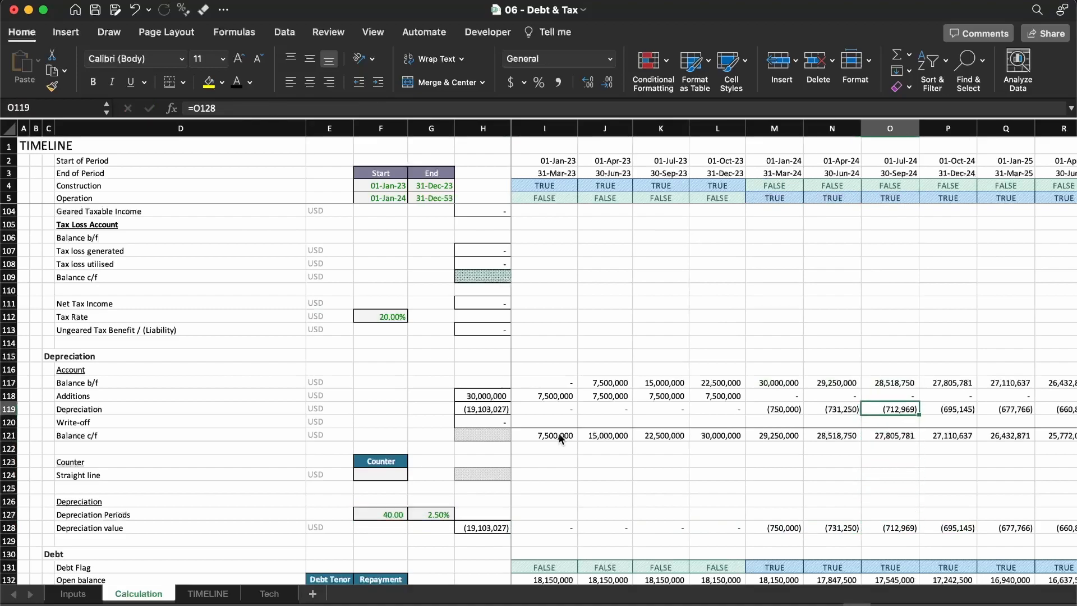
{"action": "key", "text": "Left"}
{"action": "key", "text": "Left"}
{"action": "key", "text": "F2"}
{"action": "key", "text": "Escape"}
{"action": "key", "text": "Down"}
{"action": "key", "text": "Down"}
{"action": "key", "text": "F2"}
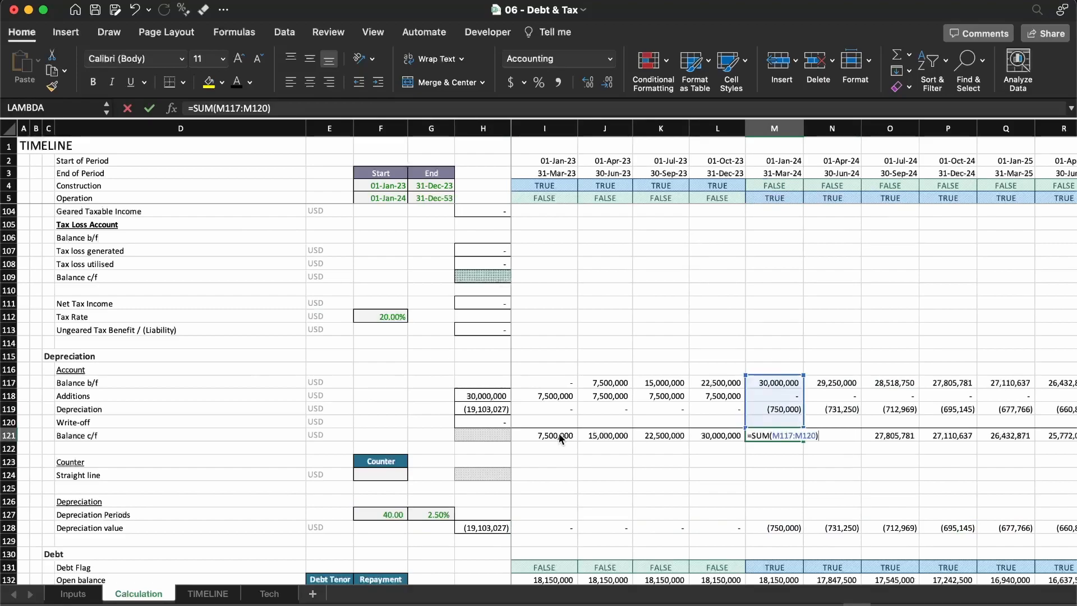
{"action": "key", "text": "Escape"}
Trace the second operating period's depreciation from N119 to the formula in N128 and the opening balance it references
{"action": "key", "text": "Right"}
{"action": "key", "text": "Up"}
{"action": "key", "text": "Up"}
{"action": "key", "text": "F2"}
{"action": "key", "text": "Escape"}
{"action": "key", "text": "Down"}
{"action": "key", "text": "Down"}
{"action": "key", "text": "Down"}
{"action": "key", "text": "Down"}
{"action": "key", "text": "Down"}
{"action": "key", "text": "Down"}
{"action": "key", "text": "Down"}
{"action": "key", "text": "Down"}
{"action": "key", "text": "Down"}
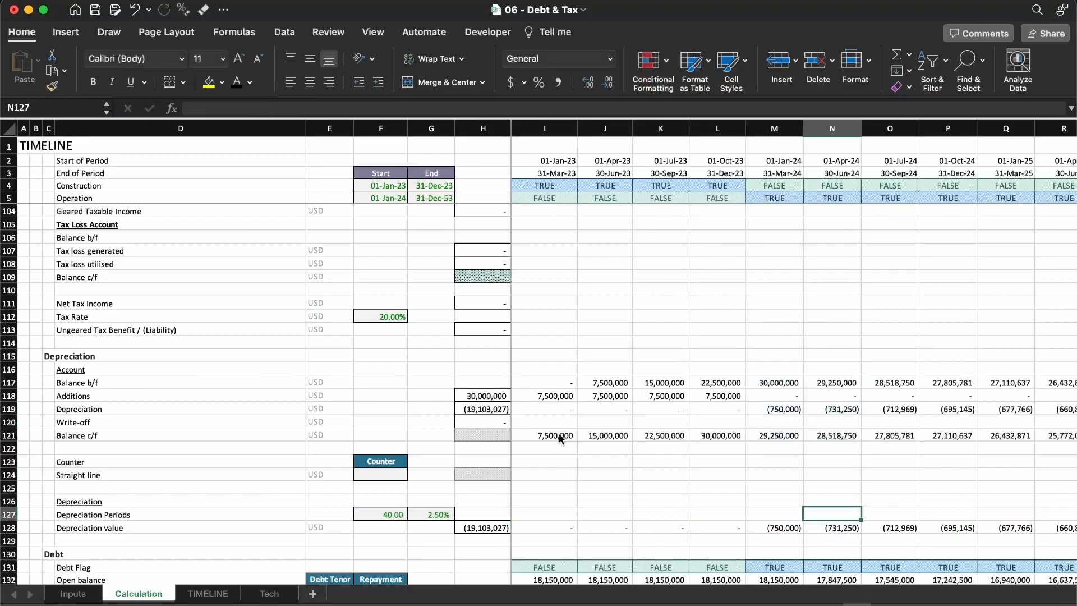
{"action": "key", "text": "F2"}
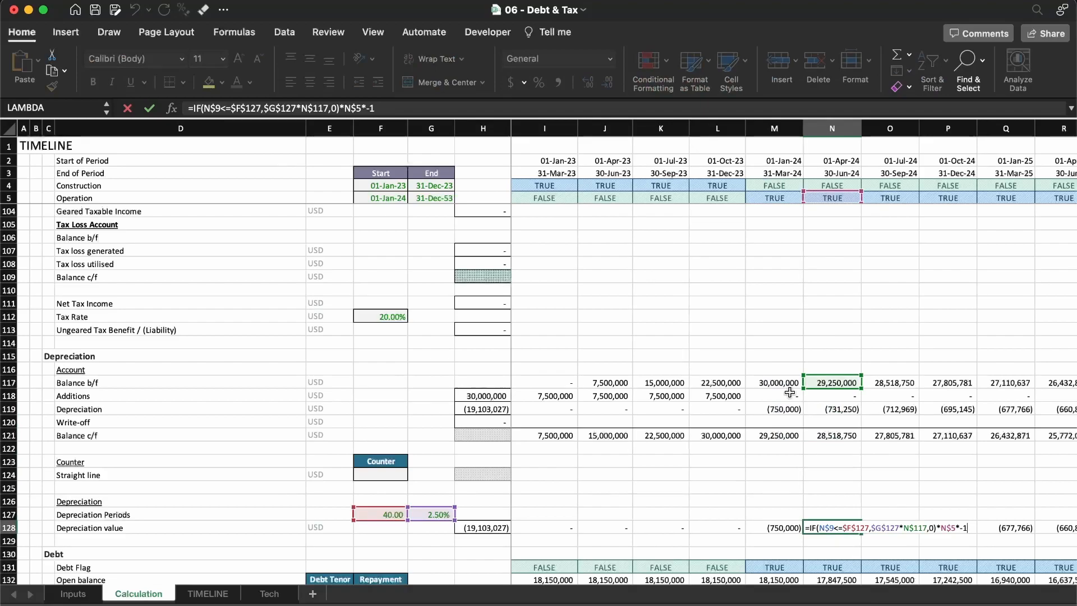
{"action": "key", "text": "Escape"}
Calculate the fixed depreciation amount per period in F128 as the rate times CAPEX with =G127*F18
{"action": "key", "text": "Left"}
{"action": "key", "text": "Left"}
{"action": "key", "text": "Left"}
{"action": "key", "text": "Left"}
{"action": "key", "text": "Left"}
{"action": "key", "text": "Left"}
{"action": "key", "text": "Left"}
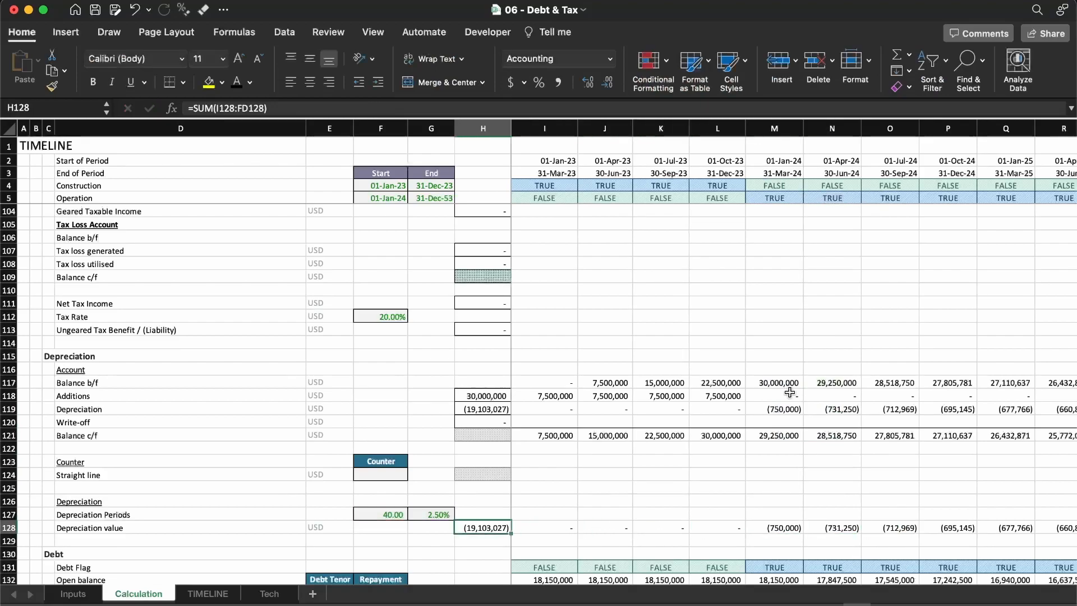
{"action": "key", "text": "Left"}
{"action": "key", "text": "Up"}
{"action": "key", "text": "Down"}
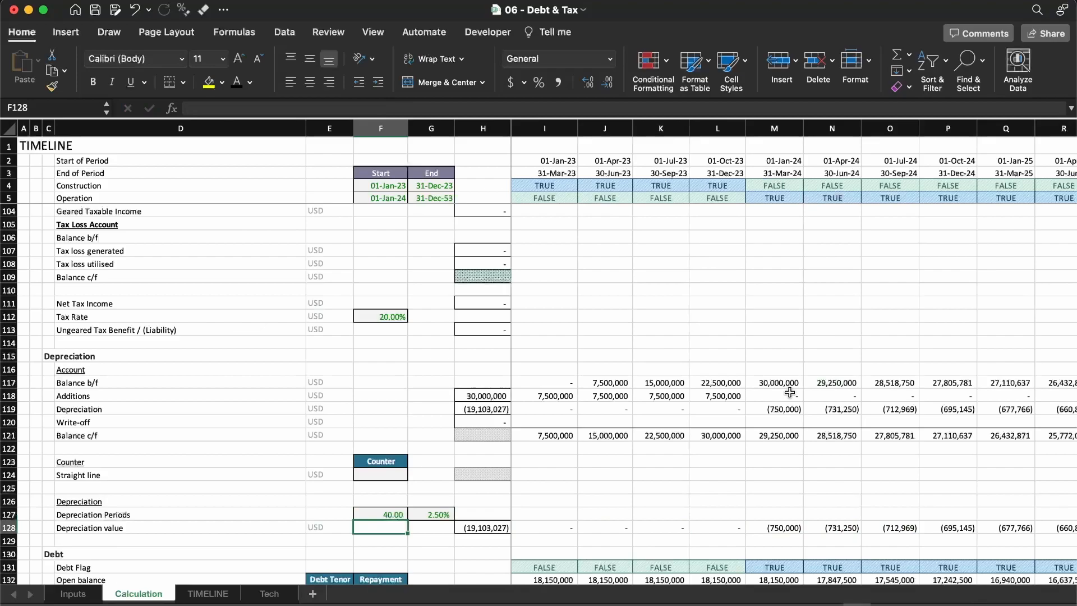
{"action": "type", "text": "="}
{"action": "key", "text": "Up"}
{"action": "key", "text": "Right"}
{"action": "type", "text": "*"}
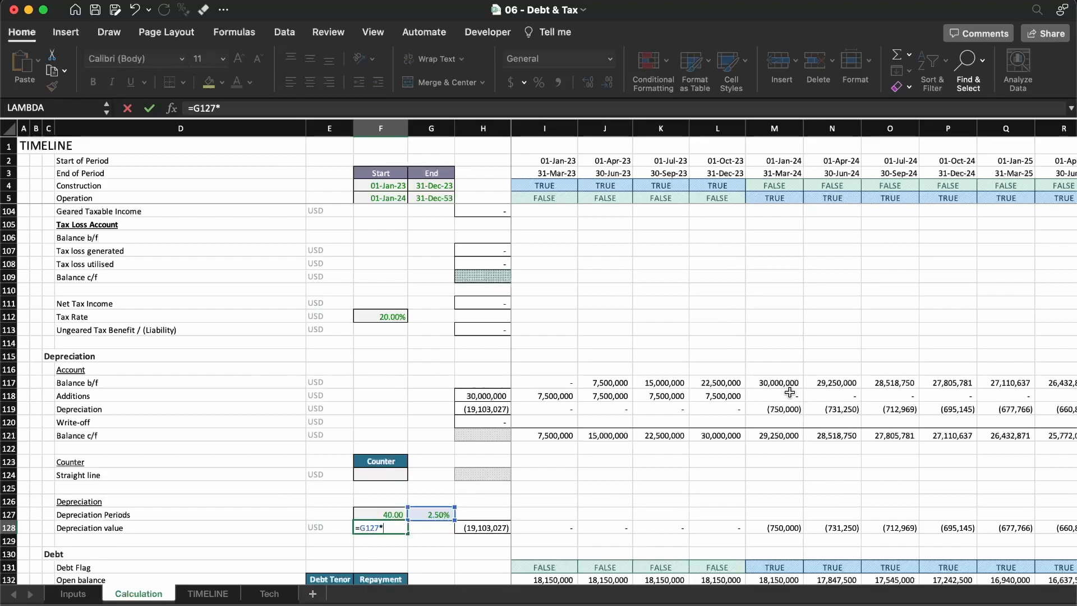
{"action": "scroll", "coordinate": [387, 323], "scroll_direction": "up", "scroll_amount": 10}
{"action": "scroll", "coordinate": [387, 323], "scroll_direction": "up", "scroll_amount": 20}
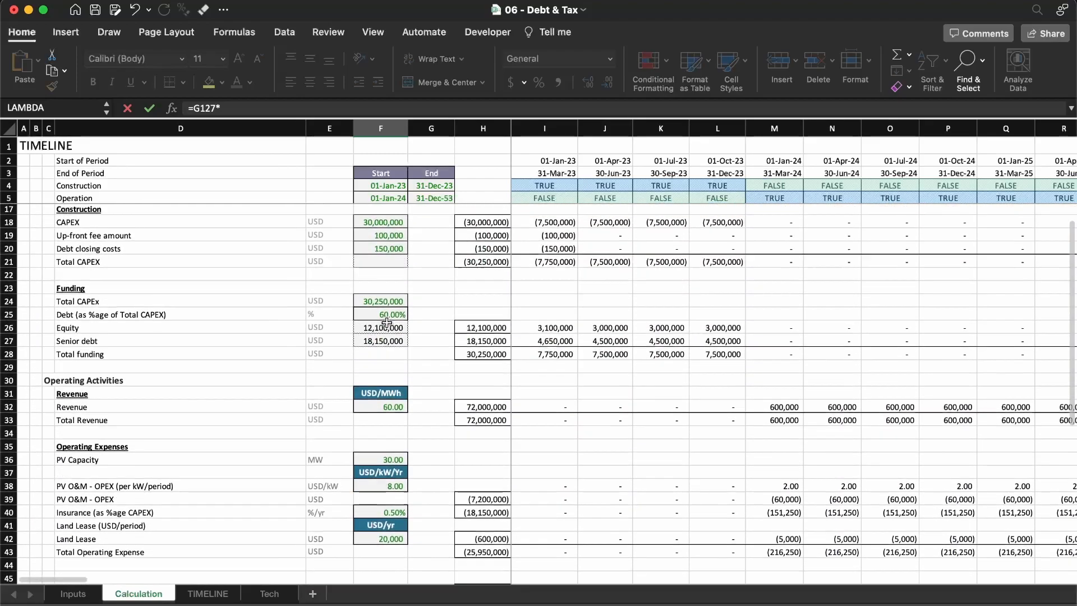
{"action": "left_click", "coordinate": [390, 346]}
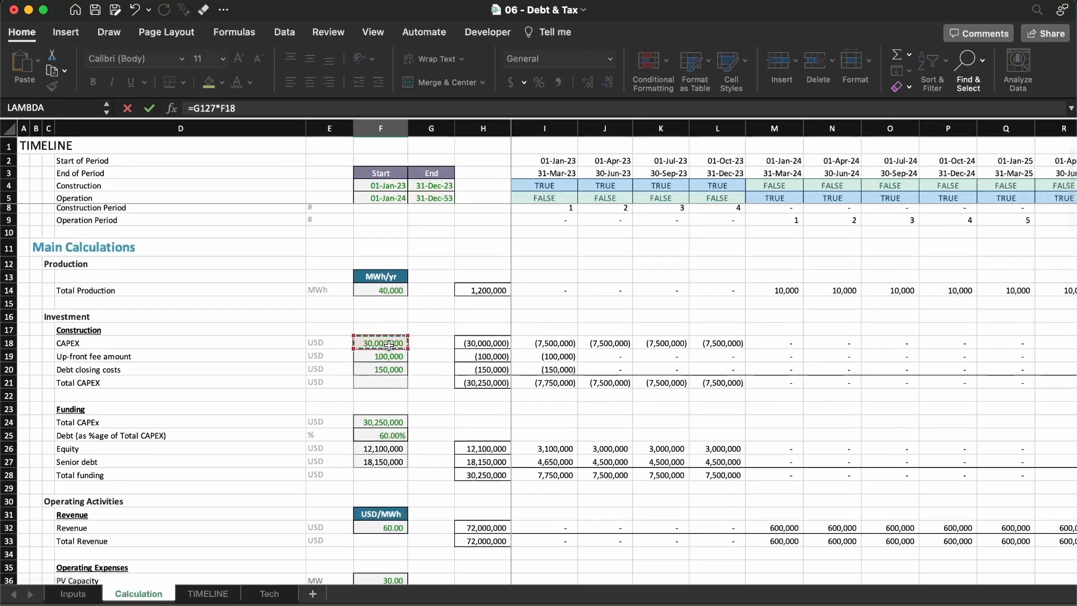
{"action": "key", "text": "Return"}
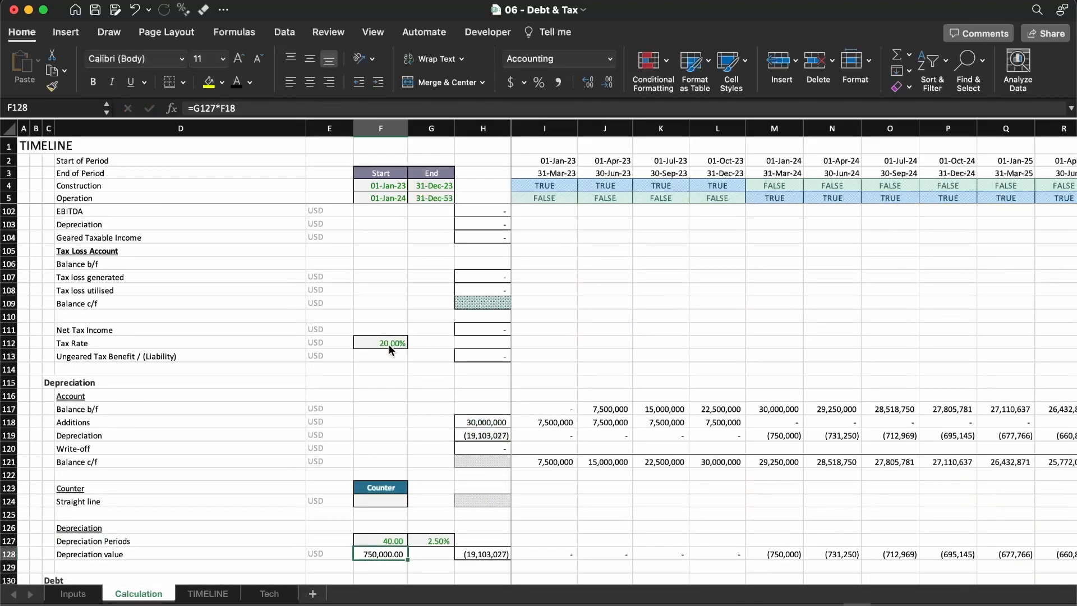
Apply the Comma [0] and F_in_sheet cell styles to the depreciation amount in F128
{"action": "left_click", "coordinate": [728, 63]}
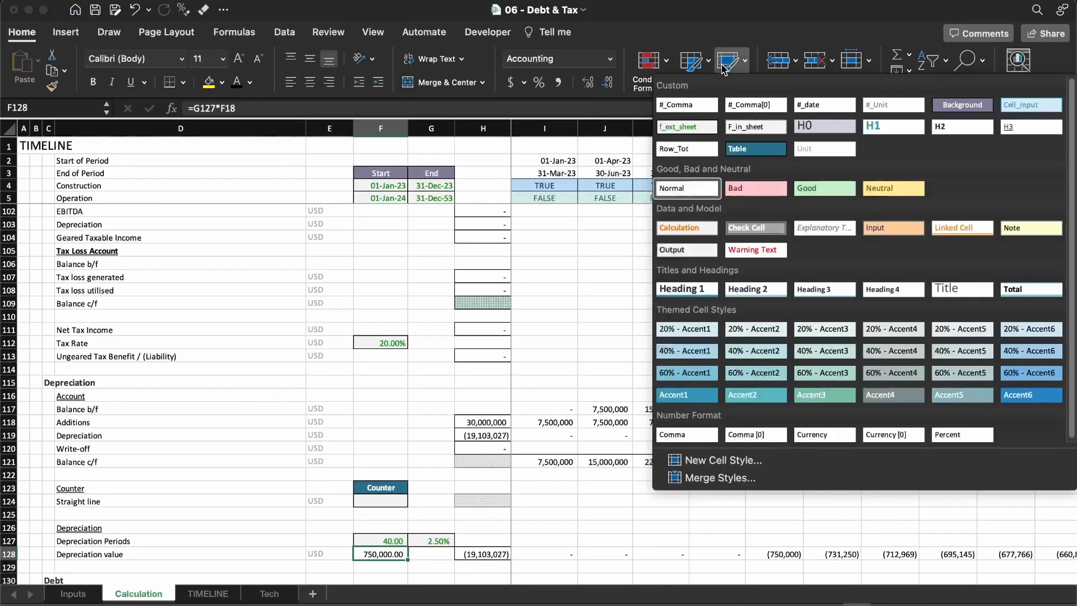
{"action": "left_click", "coordinate": [754, 434]}
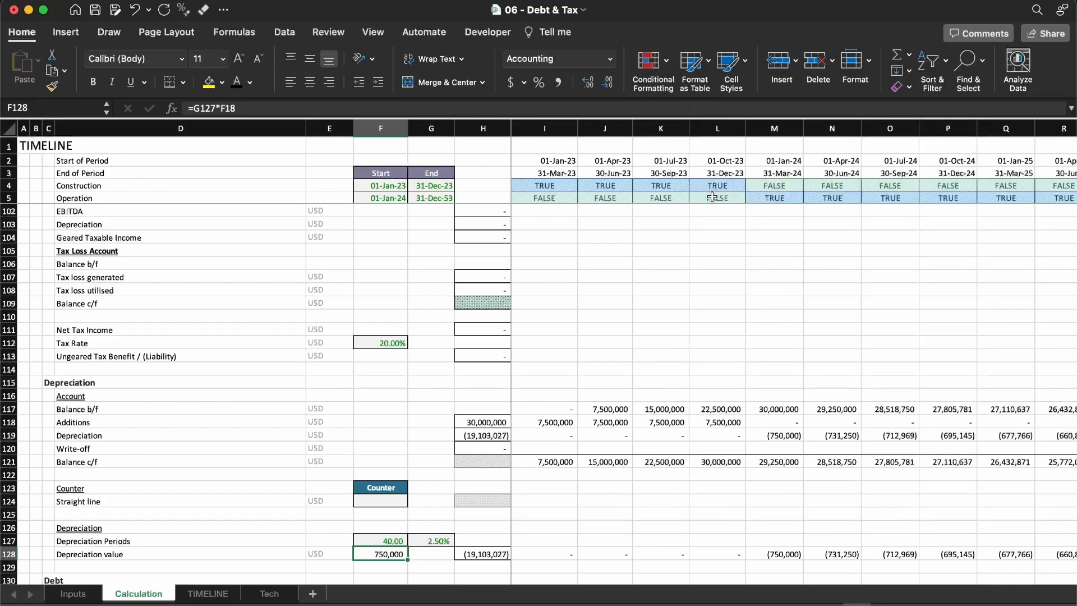
{"action": "left_click", "coordinate": [736, 62]}
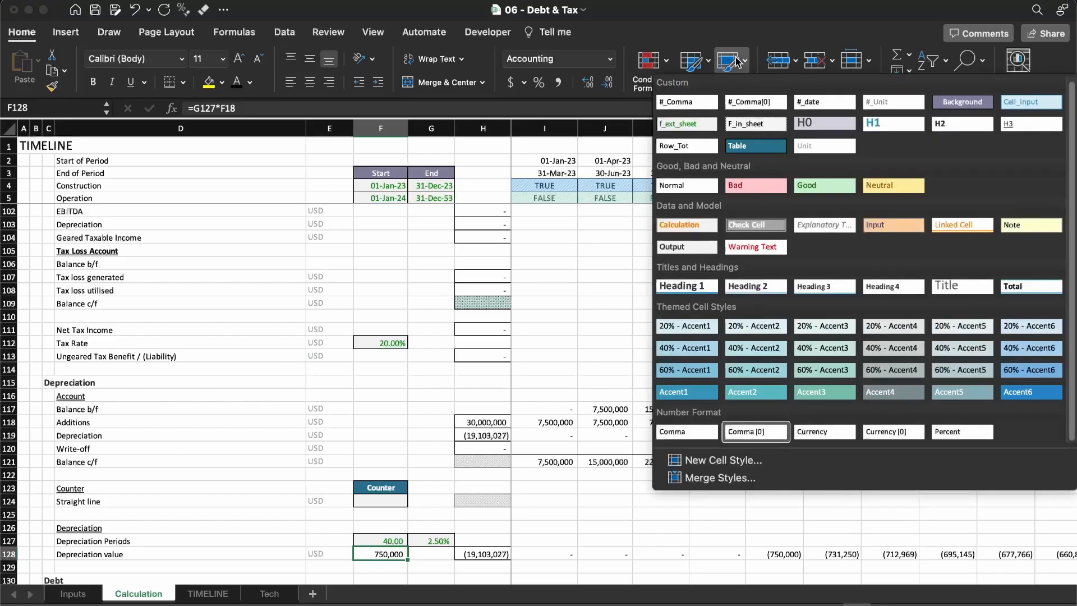
{"action": "left_click", "coordinate": [748, 124]}
Replace the rate-times-opening-balance term in I128 with the fixed amount, giving =IF(I$9<=$F$127,$F$128,0)*I$5*-1
{"action": "key", "text": "Right"}
{"action": "key", "text": "Right"}
{"action": "key", "text": "Right"}
{"action": "key", "text": "F2"}
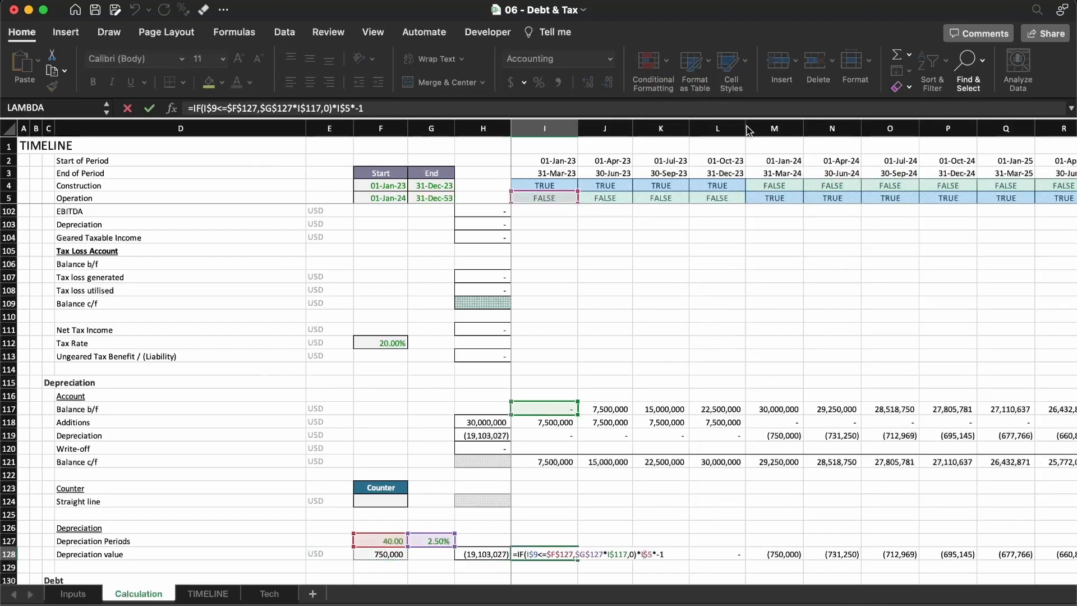
{"action": "key", "text": "Left"}
{"action": "key", "text": "Left"}
{"action": "key", "text": "Left"}
{"action": "key", "text": "Left"}
{"action": "key", "text": "Left"}
{"action": "key", "text": "Left"}
{"action": "key", "text": "Left"}
{"action": "key", "text": "Left"}
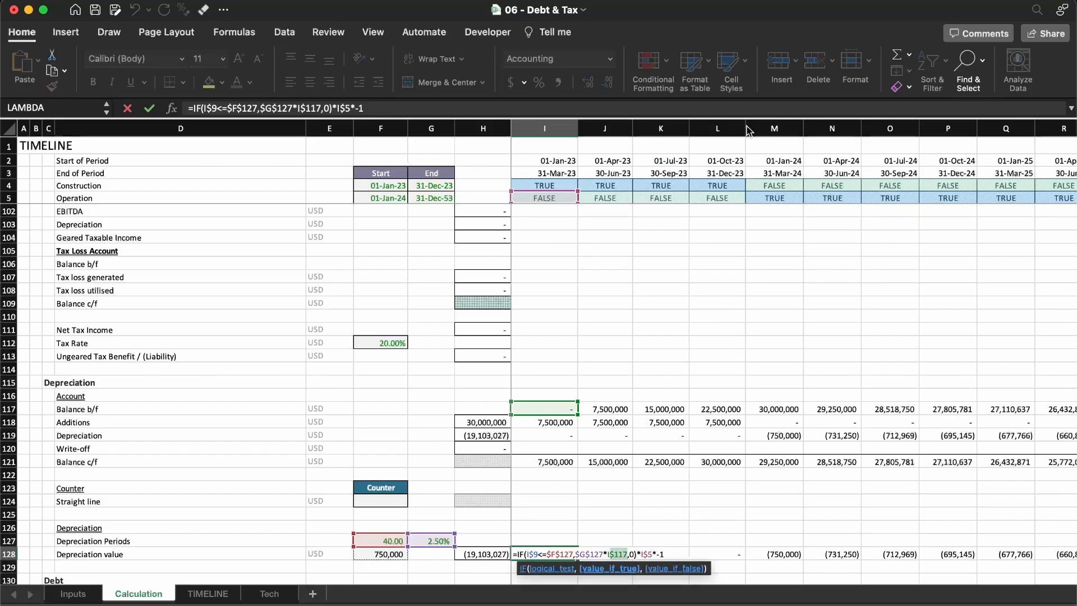
{"action": "key", "text": "BackSpace"}
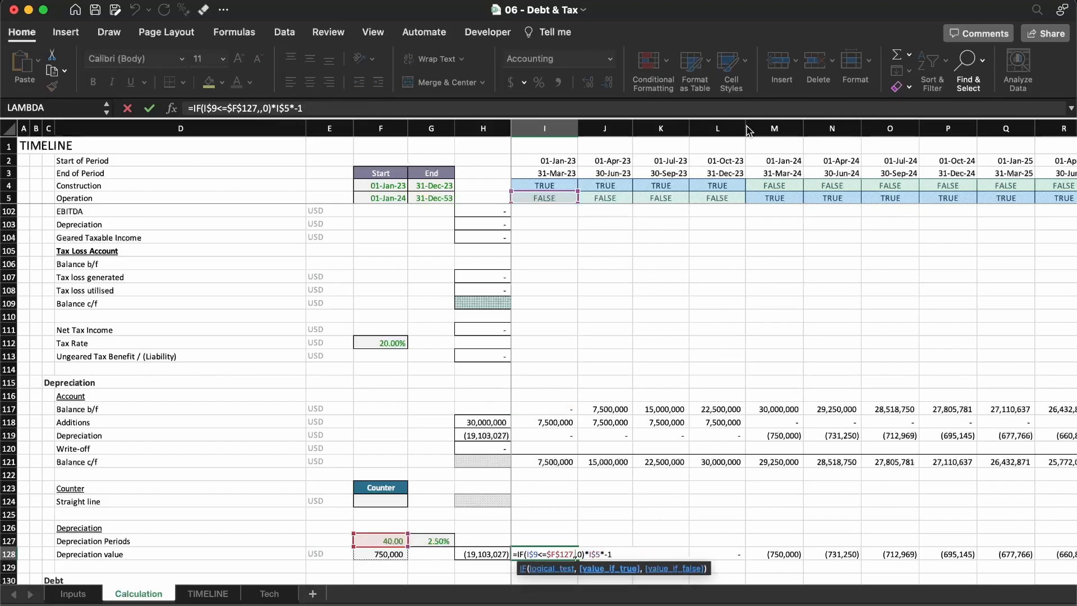
{"action": "left_click", "coordinate": [386, 553]}
{"action": "key", "text": "F4"}
{"action": "key", "text": "ctrl+Return"}
Copy the revised Depreciation value formula in I128 across the rest of the timeline
{"action": "key", "text": "super+c"}
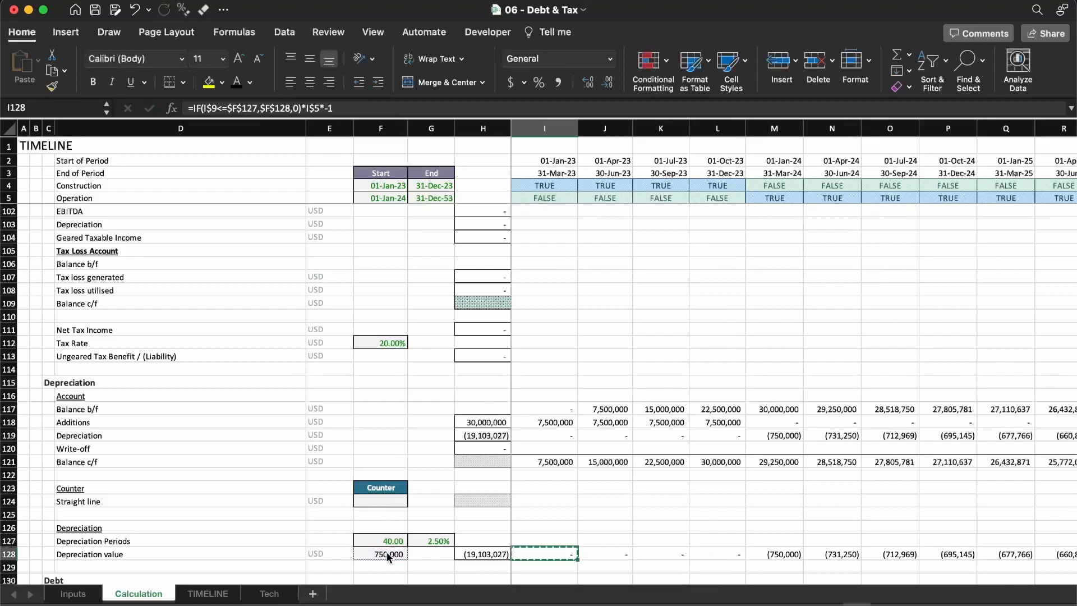
{"action": "key", "text": "super+shift+Right"}
{"action": "key", "text": "super+v"}
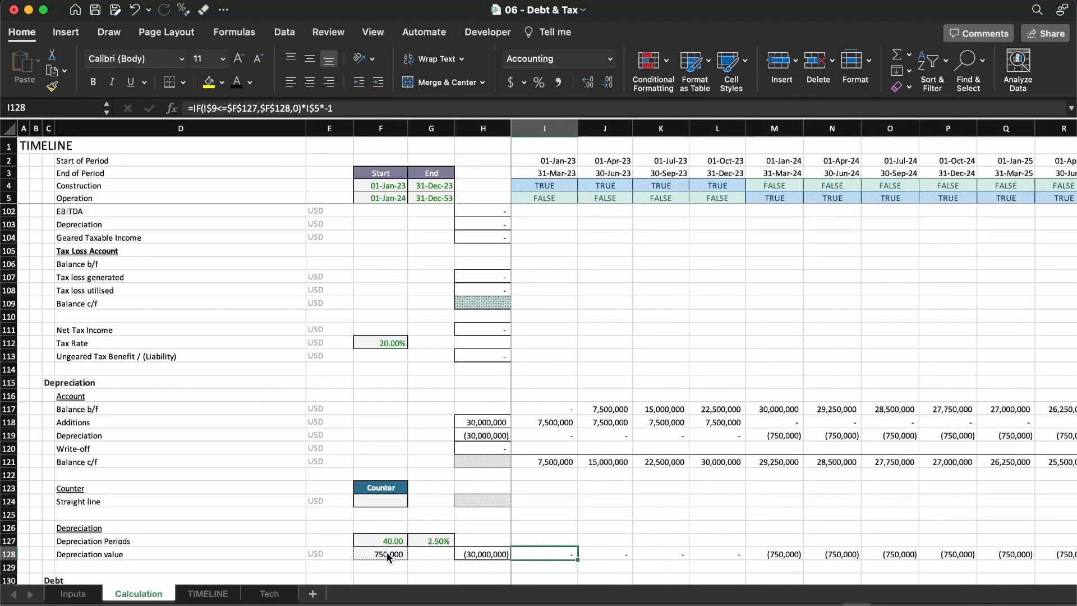
Compare the Additions and Depreciation totals in H118 and H119 and look along the Depreciation row to R119
{"action": "key", "text": "Up"}
{"action": "key", "text": "Up"}
{"action": "key", "text": "Left"}
{"action": "key", "text": "super+Up"}
{"action": "key", "text": "super+Up"}
{"action": "key", "text": "Down"}
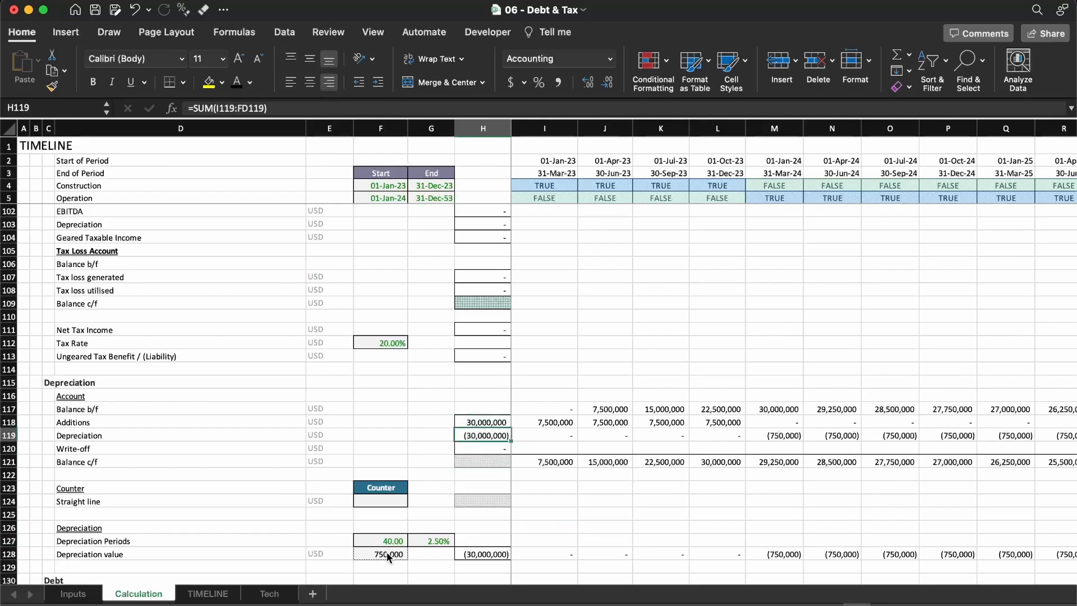
{"action": "key", "text": "Up"}
{"action": "key", "text": "Down"}
{"action": "key", "text": "Right"}
{"action": "key", "text": "Right"}
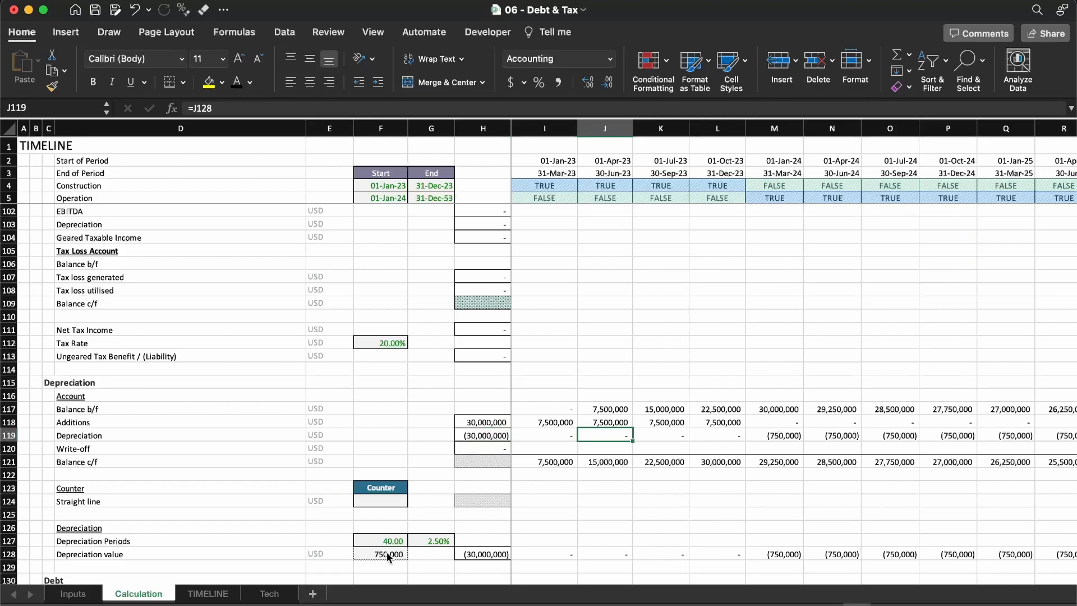
{"action": "key", "text": "Right"}
{"action": "key", "text": "Right"}
{"action": "key", "text": "Right"}
{"action": "key", "text": "Right"}
{"action": "key", "text": "Right"}
{"action": "key", "text": "Right"}
{"action": "key", "text": "Right"}
{"action": "key", "text": "Right"}
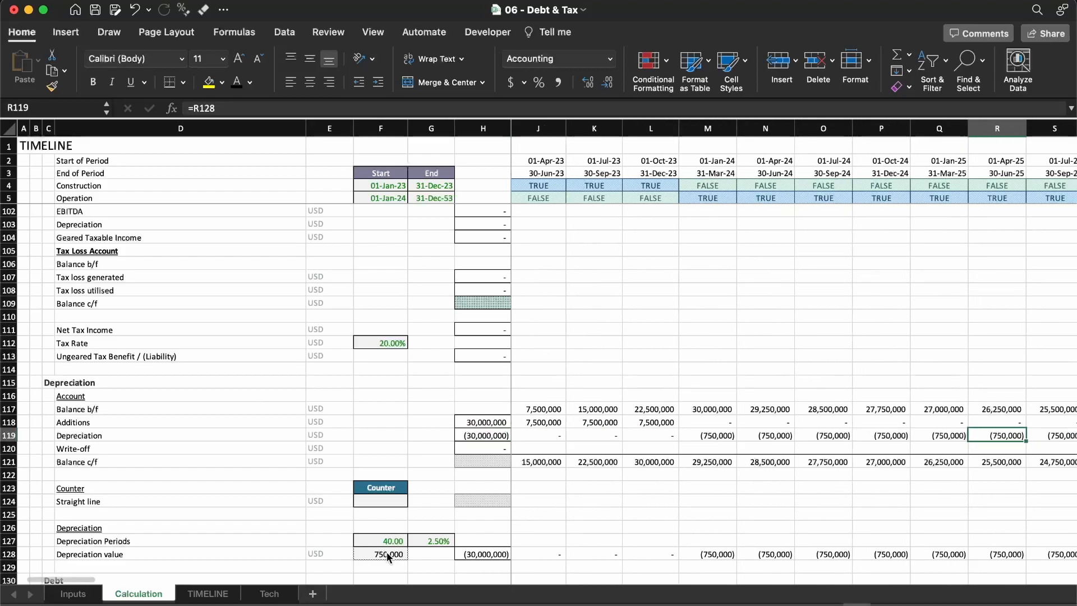
Follow the Depreciation row across the timeline to AZ119 and examine the column for the period ending 31-Dec-33
{"action": "key", "text": "Right"}
{"action": "key", "text": "Right"}
{"action": "key", "text": "Right"}
{"action": "key", "text": "Right"}
{"action": "key", "text": "Right"}
{"action": "key", "text": "Right"}
{"action": "key", "text": "Right"}
{"action": "key", "text": "Right"}
{"action": "key", "text": "Right"}
{"action": "key", "text": "Right"}
{"action": "key", "text": "Right"}
{"action": "key", "text": "Right"}
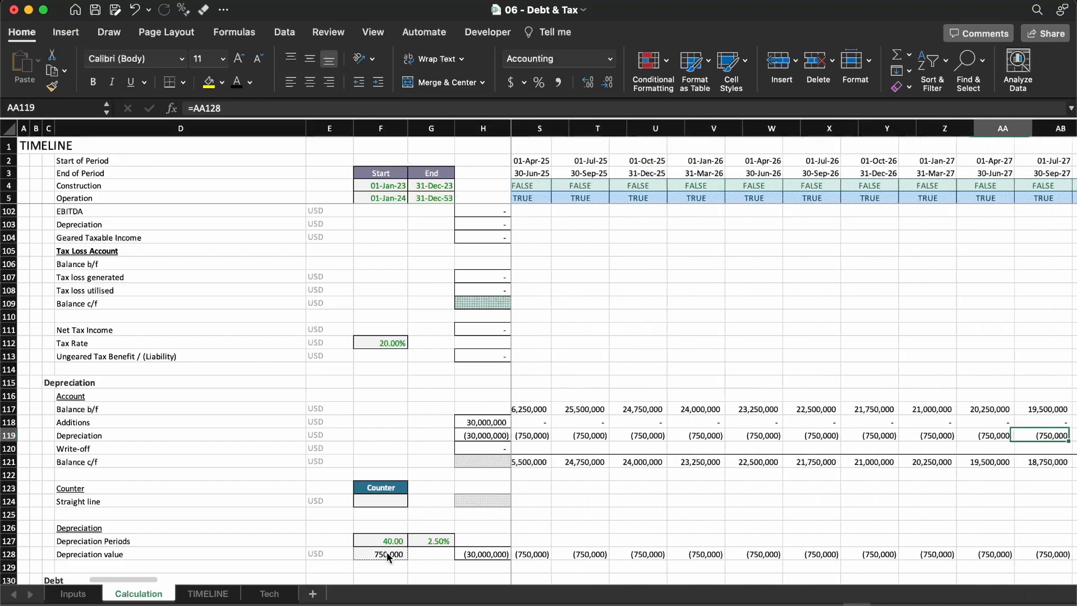
{"action": "key", "text": "Right"}
{"action": "key", "text": "Right"}
{"action": "key", "text": "Right"}
{"action": "key", "text": "Right"}
{"action": "key", "text": "Right"}
{"action": "key", "text": "Right"}
{"action": "key", "text": "Right"}
{"action": "key", "text": "Right"}
{"action": "key", "text": "Right"}
{"action": "key", "text": "Right"}
{"action": "key", "text": "Right"}
{"action": "key", "text": "Right"}
{"action": "key", "text": "Right"}
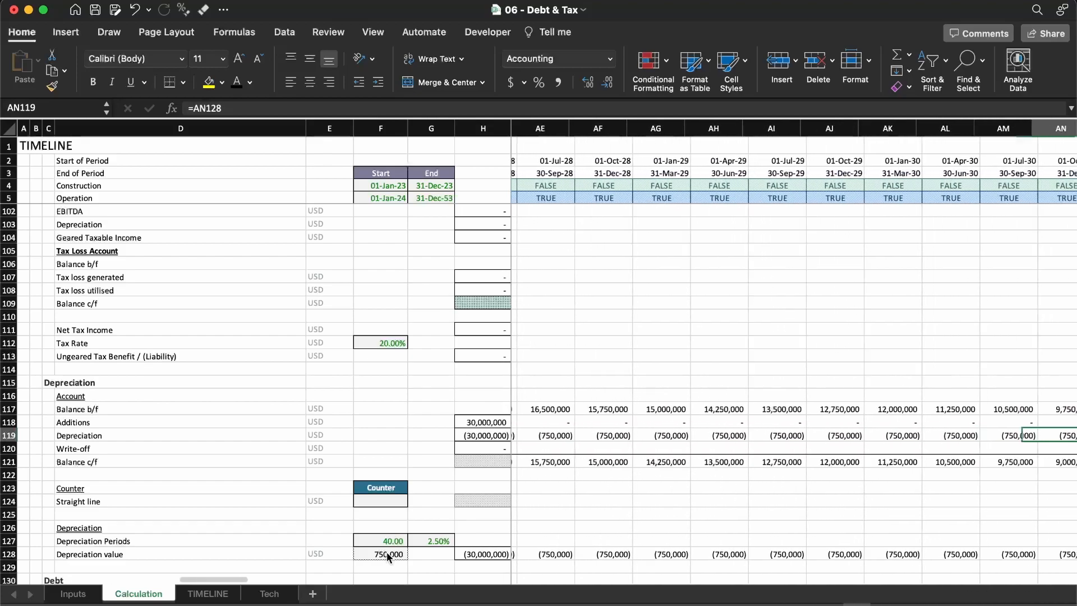
{"action": "key", "text": "Right"}
{"action": "key", "text": "Right"}
{"action": "key", "text": "Right"}
{"action": "key", "text": "Right"}
{"action": "key", "text": "Right"}
{"action": "key", "text": "Right"}
{"action": "key", "text": "Right"}
{"action": "key", "text": "Right"}
{"action": "key", "text": "Right"}
{"action": "key", "text": "Right"}
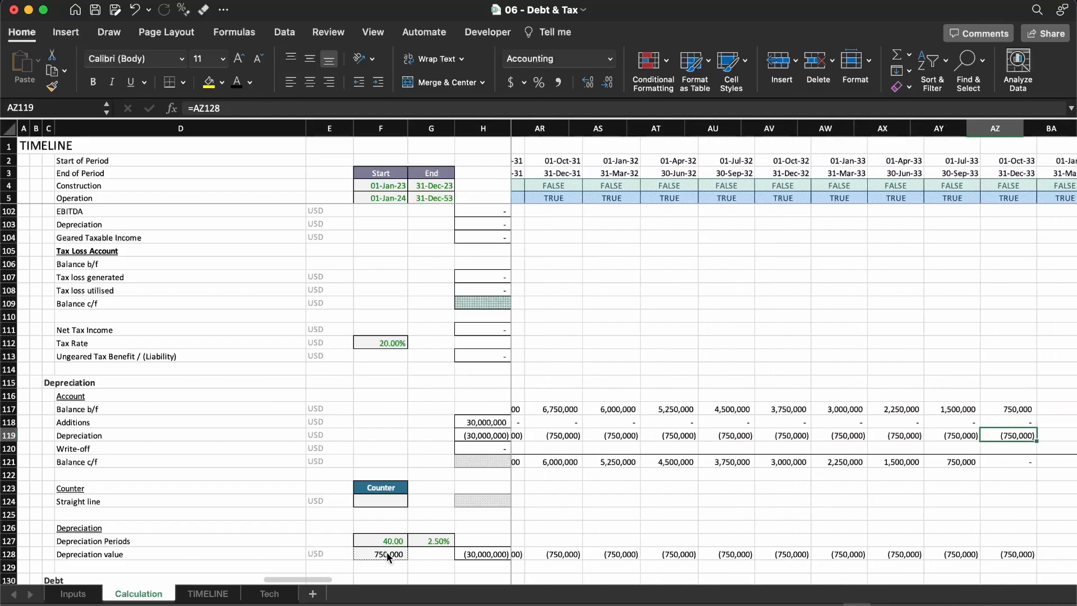
{"action": "key", "text": "Left"}
{"action": "key", "text": "ctrl+space"}
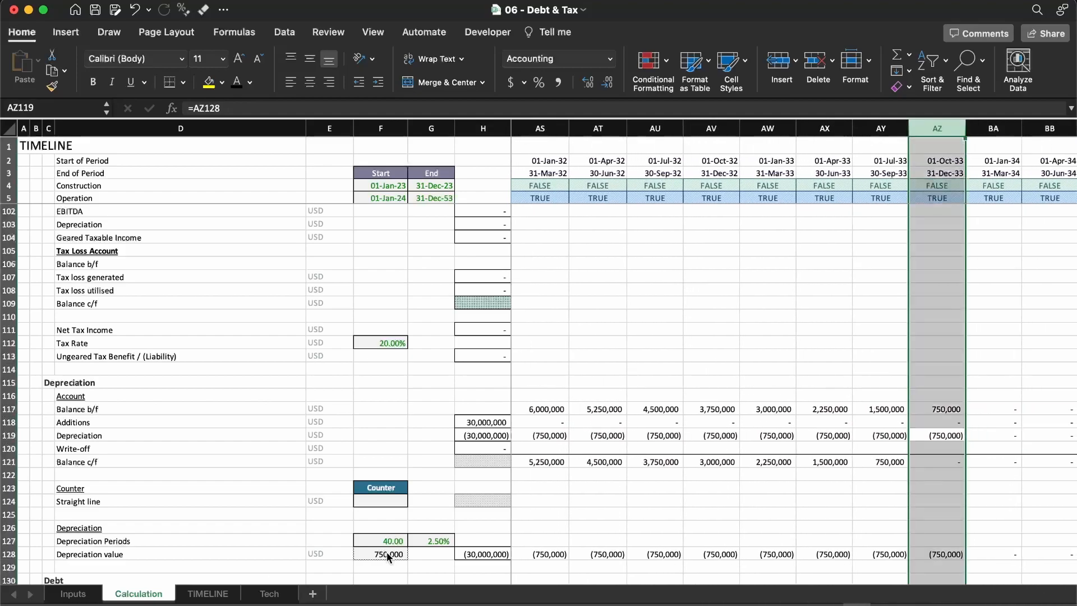
Look over the operating expense, cashflow and tax rows around column AZ, and return to the Write-off total in H120
{"action": "scroll", "coordinate": [917, 292], "scroll_direction": "up", "scroll_amount": 20}
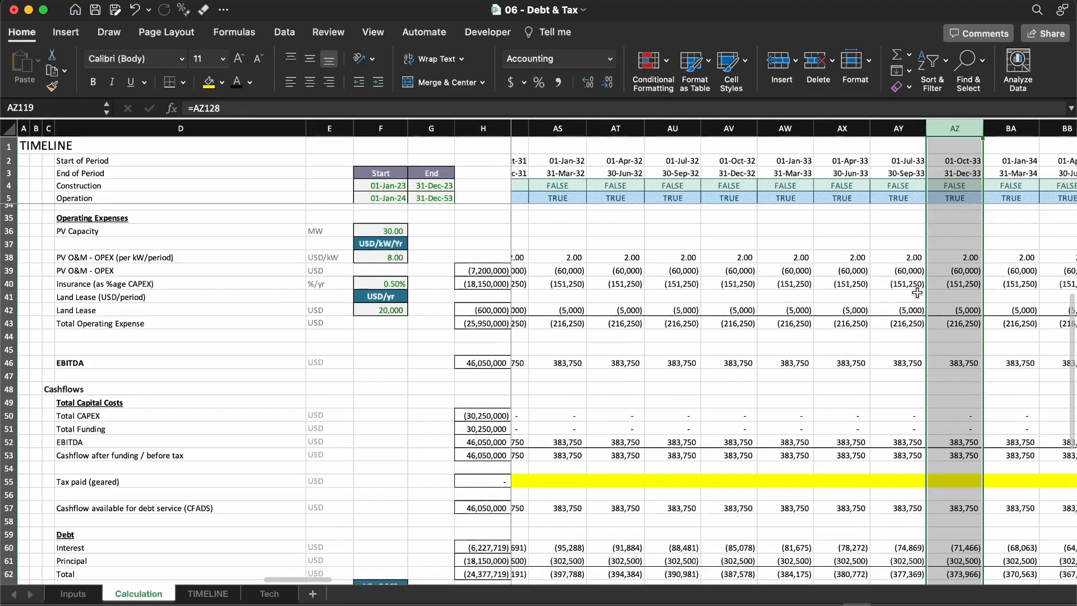
{"action": "scroll", "coordinate": [917, 292], "scroll_direction": "right", "scroll_amount": 1}
{"action": "key", "text": "Down"}
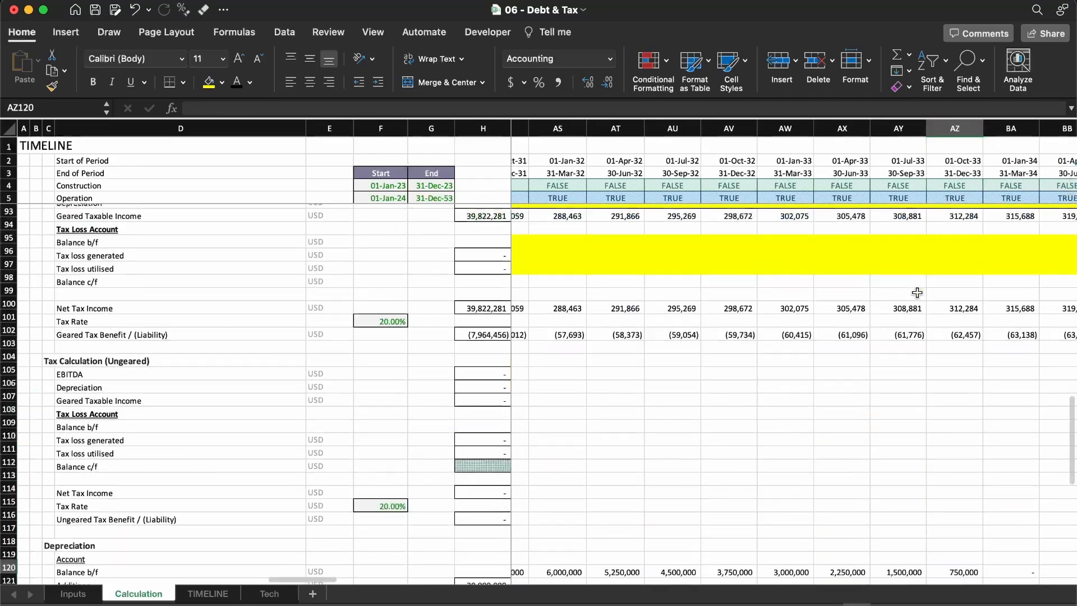
{"action": "key", "text": "super+Left"}
{"action": "key", "text": "Right"}
{"action": "key", "text": "Right"}
{"action": "scroll", "coordinate": [917, 292], "scroll_direction": "down", "scroll_amount": 5}
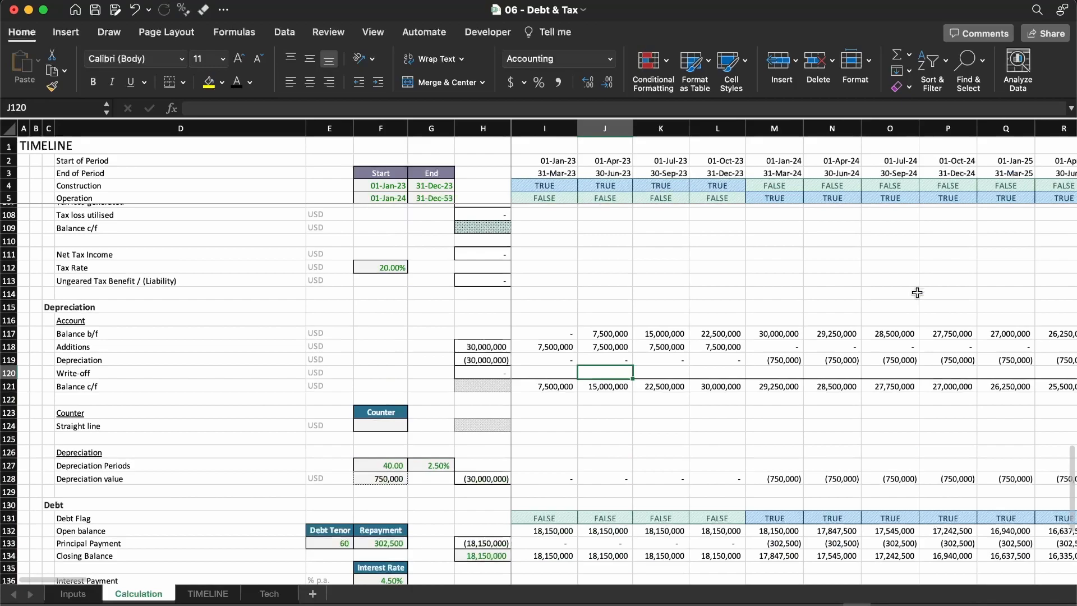
{"action": "key", "text": "Left"}
{"action": "key", "text": "Left"}
{"action": "scroll", "coordinate": [917, 293], "scroll_direction": "down", "scroll_amount": 2}
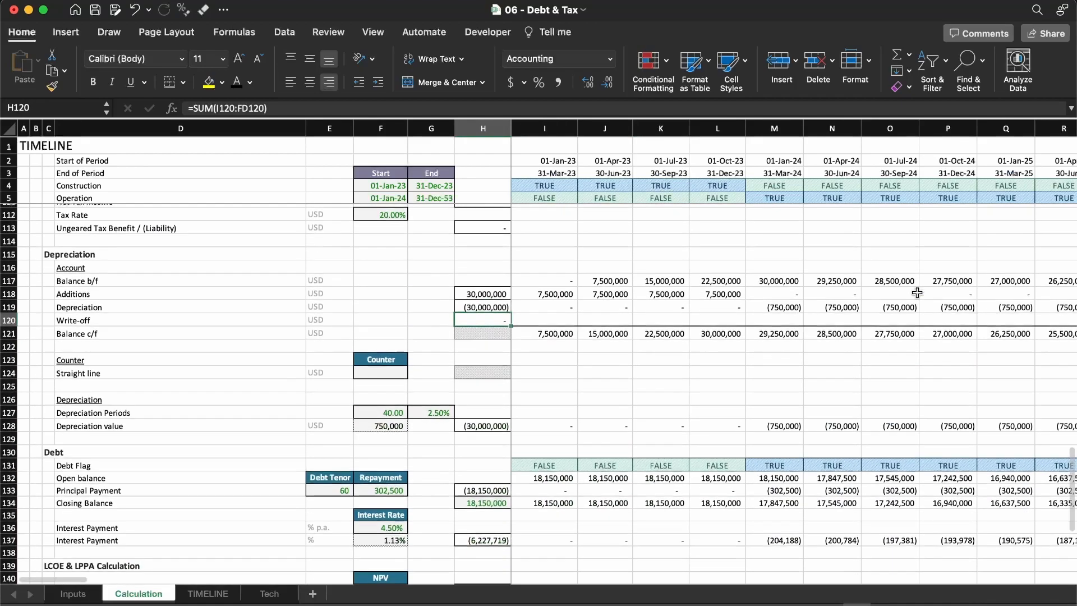
{"action": "scroll", "coordinate": [917, 293], "scroll_direction": "down", "scroll_amount": 2}
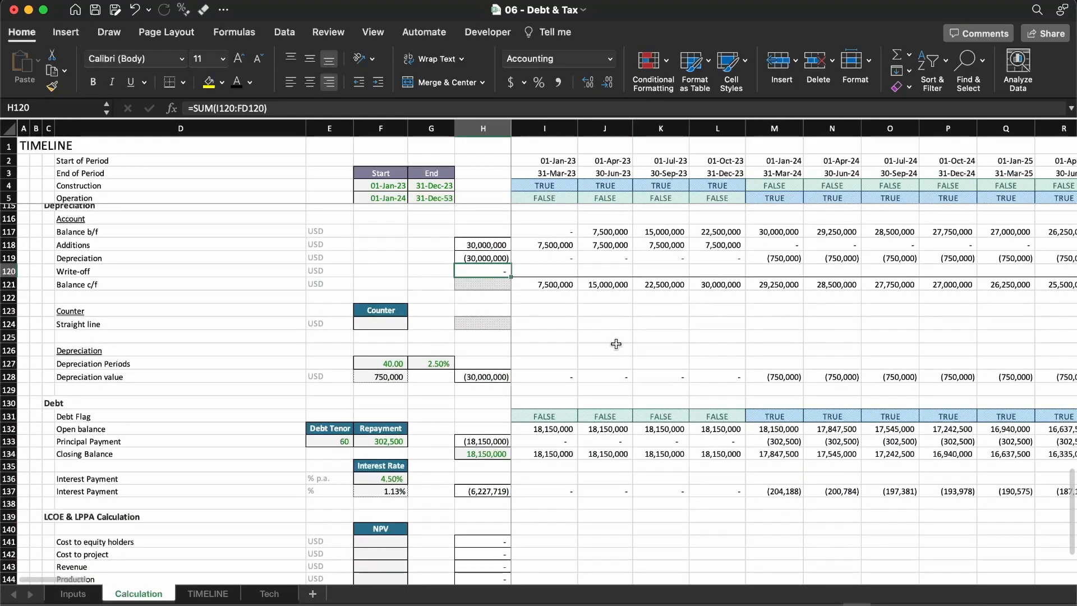
Fill the Write-off cells I120:FD120 with yellow, and undo that fill
{"action": "key", "text": "shift+Right"}
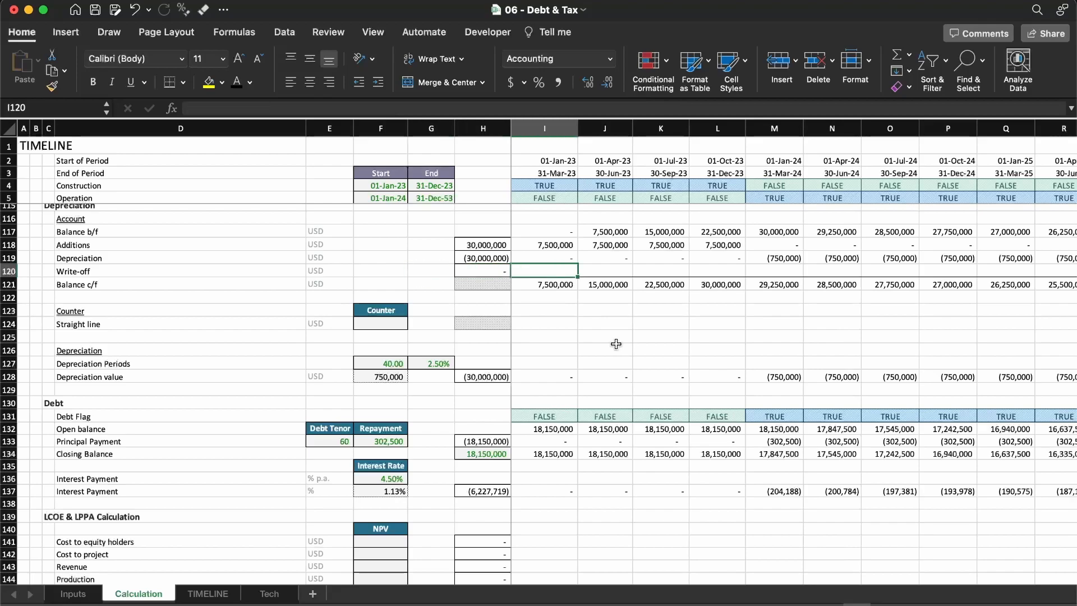
{"action": "key", "text": "super+shift+Right"}
{"action": "key", "text": "shift+Left"}
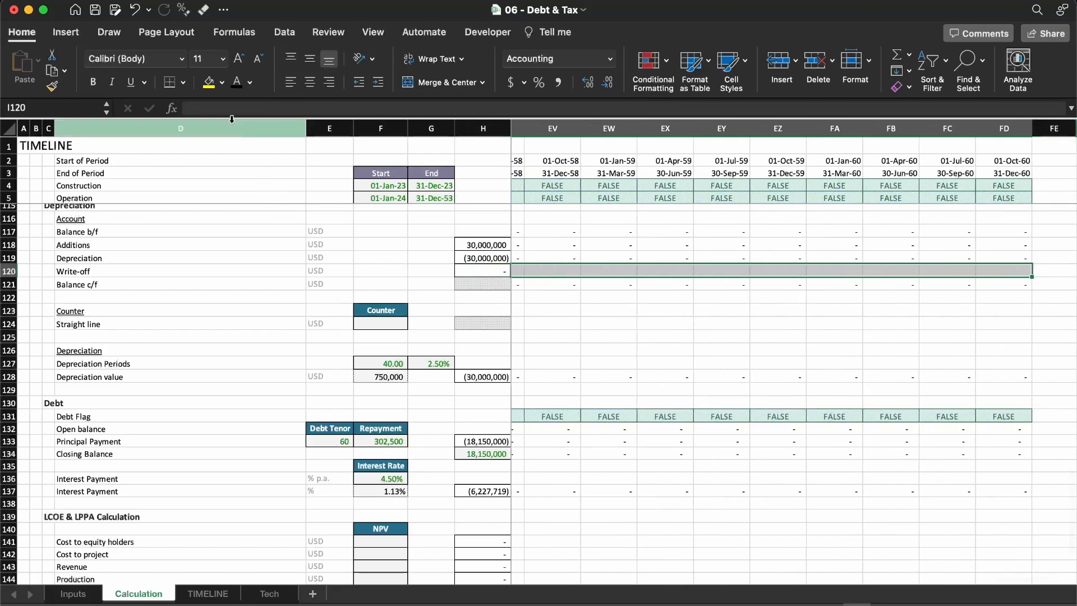
{"action": "left_click", "coordinate": [209, 82]}
{"action": "key", "text": "Left"}
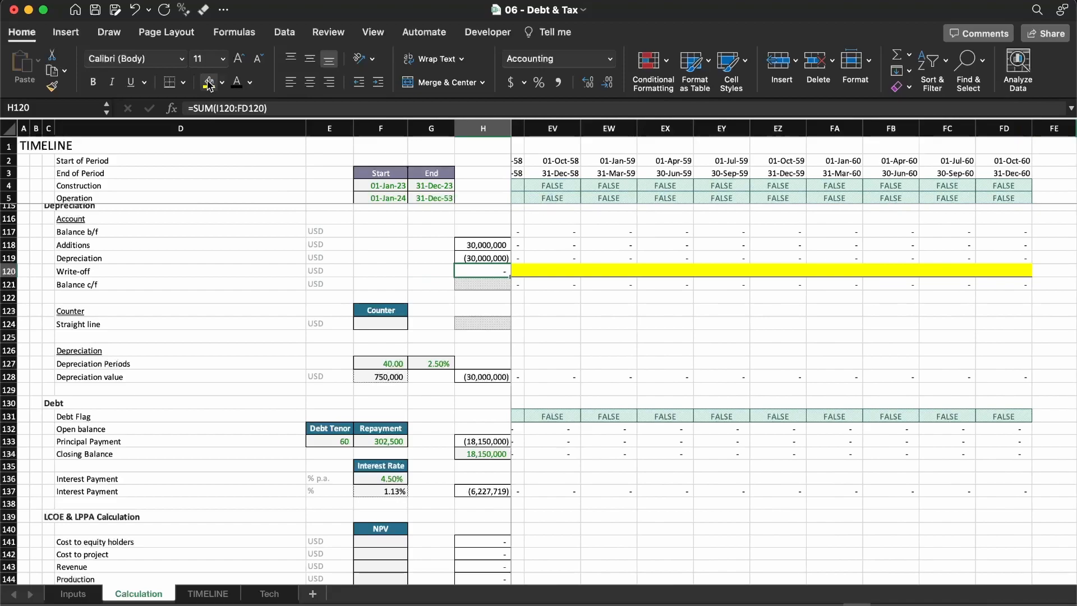
{"action": "key", "text": "Right"}
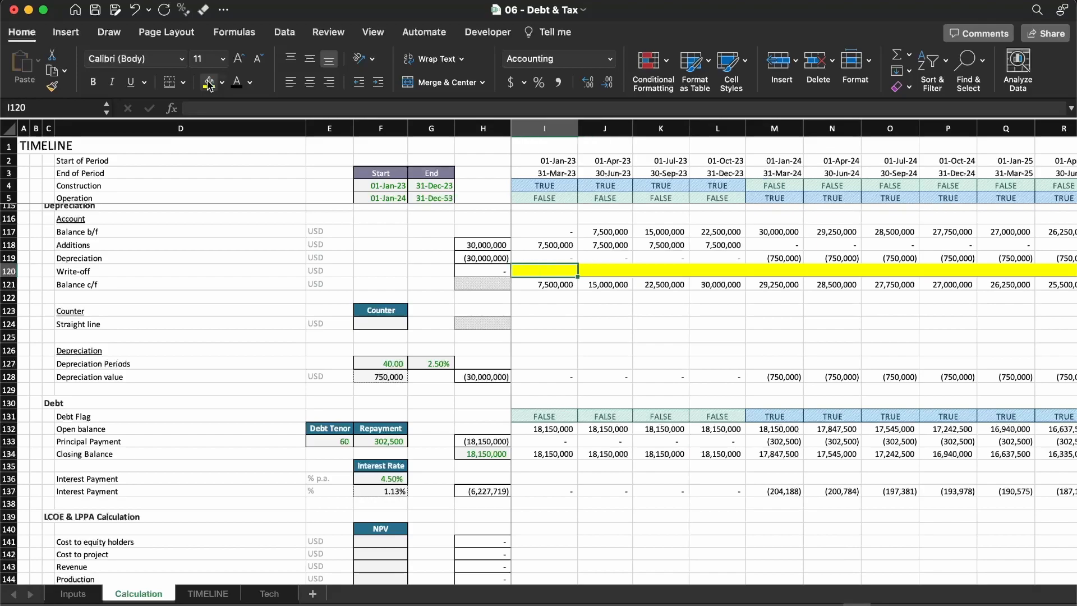
{"action": "key", "text": "super+z"}
{"action": "key", "text": "Left"}
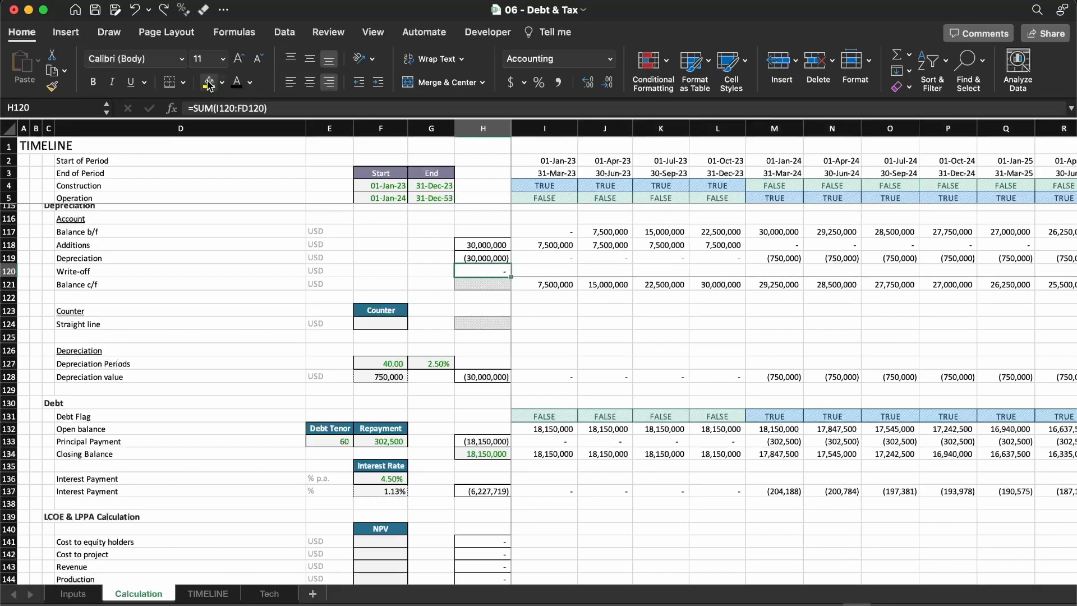
{"action": "key", "text": "shift+space"}
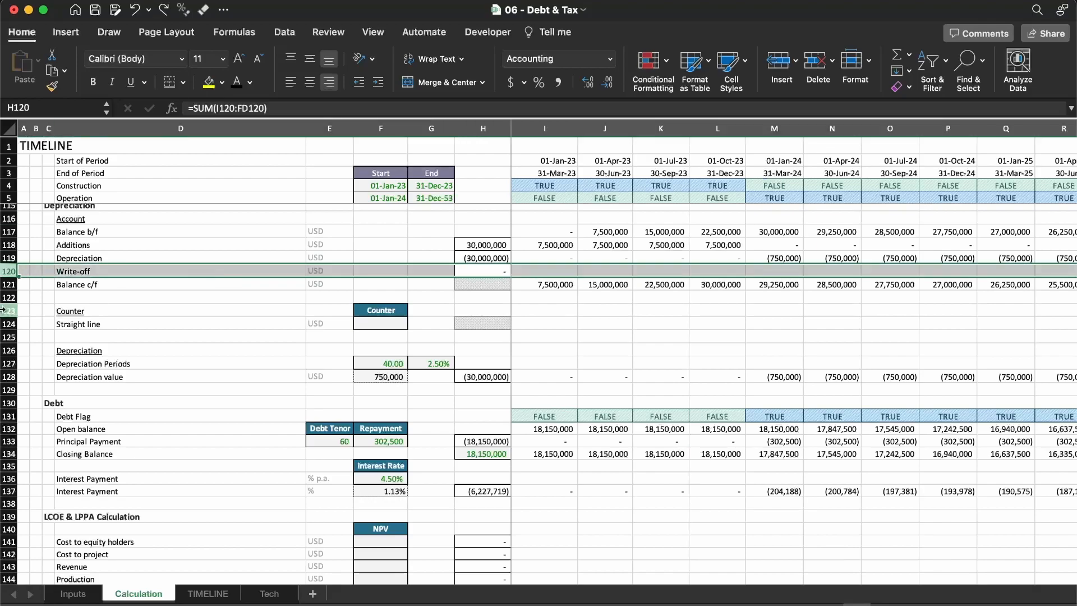
Shorten the operation period in G5 on the Inputs sheet to 10 years, ending 31-Dec-33
{"action": "left_click", "coordinate": [73, 593]}
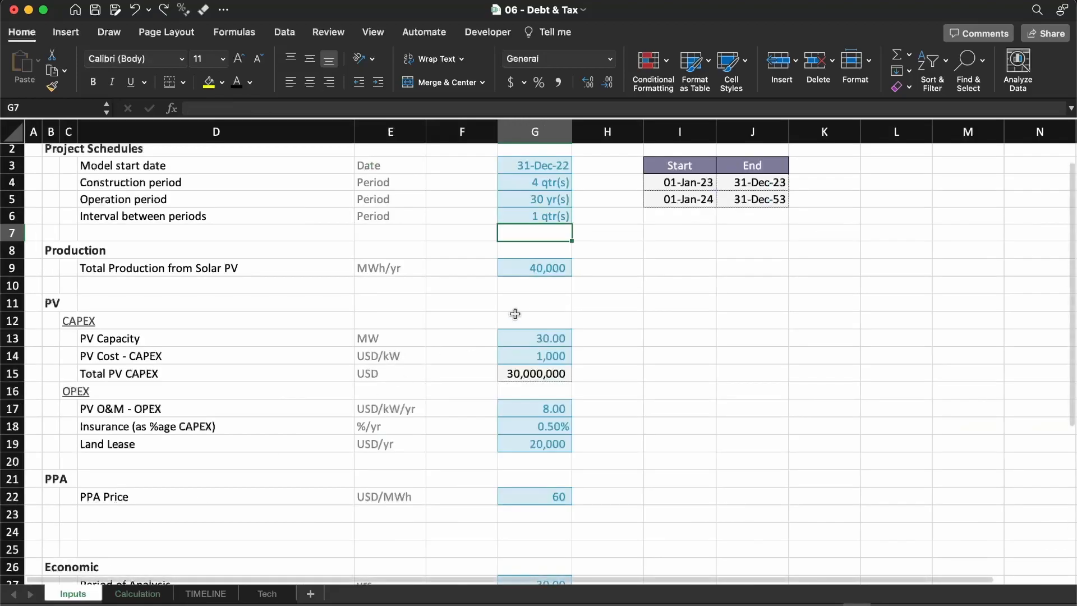
{"action": "scroll", "coordinate": [518, 305], "scroll_direction": "up", "scroll_amount": 3}
{"action": "left_click", "coordinate": [534, 229]}
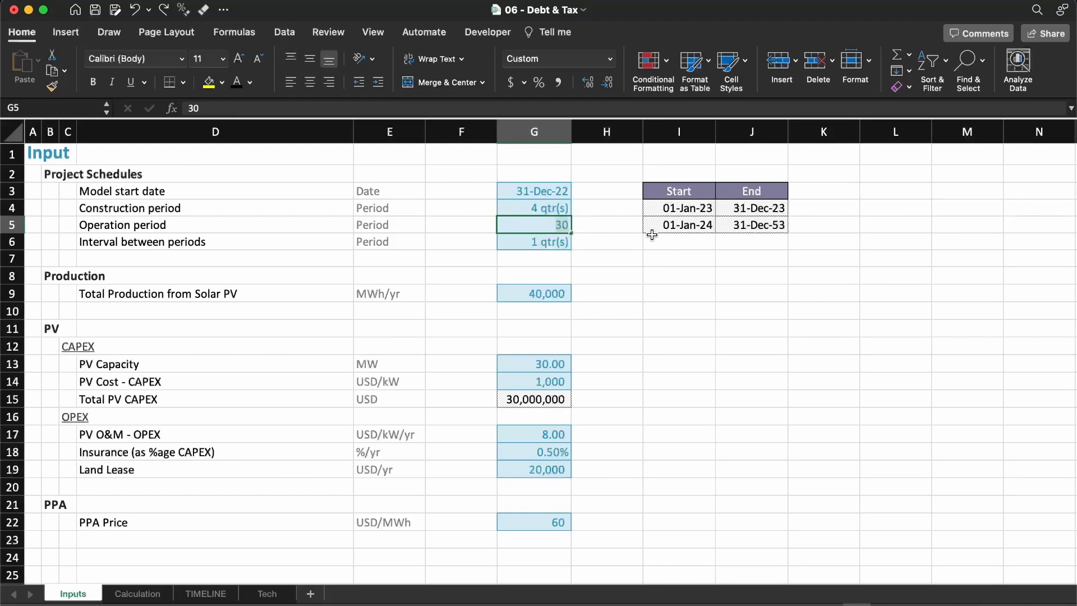
{"action": "key", "text": "F2"}
{"action": "key", "text": "Return"}
Set the straight-line depreciation life in G39 on the Inputs sheet to 15 years
{"action": "scroll", "coordinate": [596, 346], "scroll_direction": "down", "scroll_amount": 4}
{"action": "scroll", "coordinate": [595, 346], "scroll_direction": "down", "scroll_amount": 5}
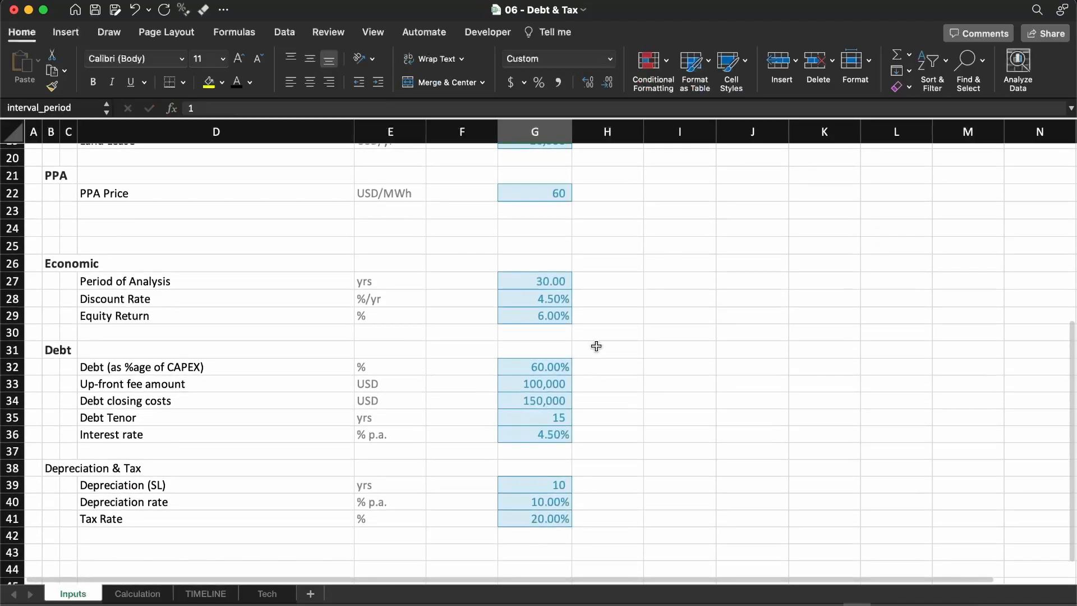
{"action": "left_click", "coordinate": [516, 484]}
{"action": "type", "text": "1"}
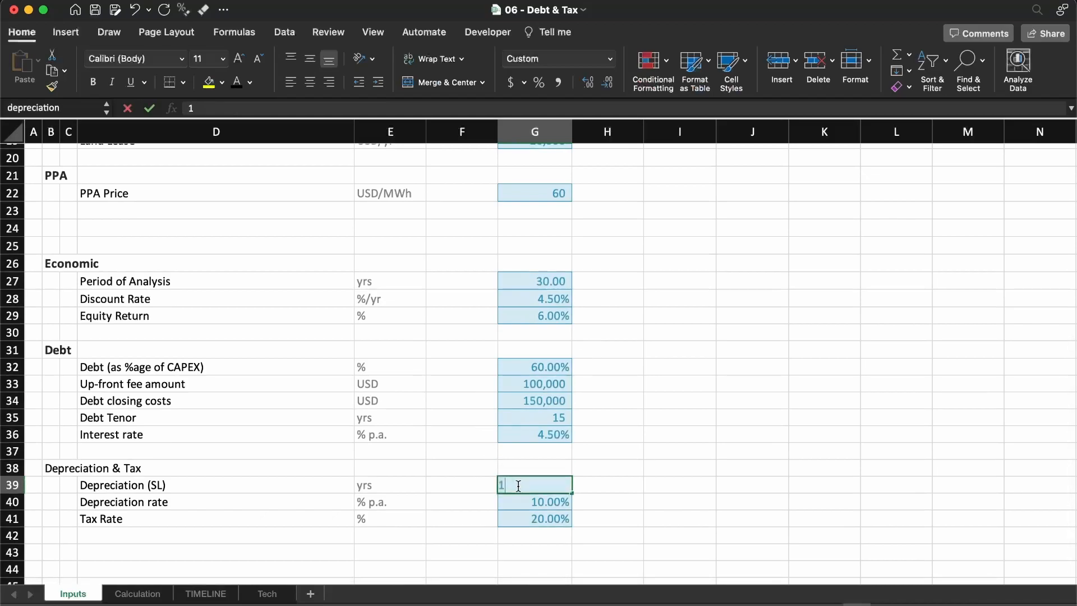
{"action": "type", "text": "5"}
{"action": "key", "text": "Return"}
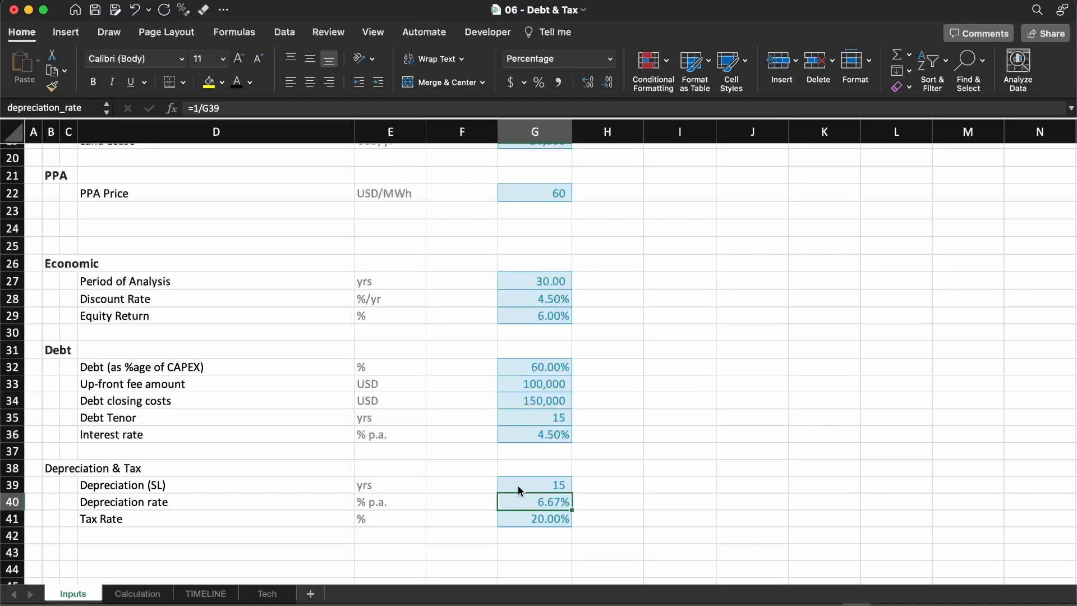
On the Calculation sheet, compare the Additions, Depreciation and Write-off totals in H118:H120
{"action": "key", "text": "ctrl+Page_Down"}
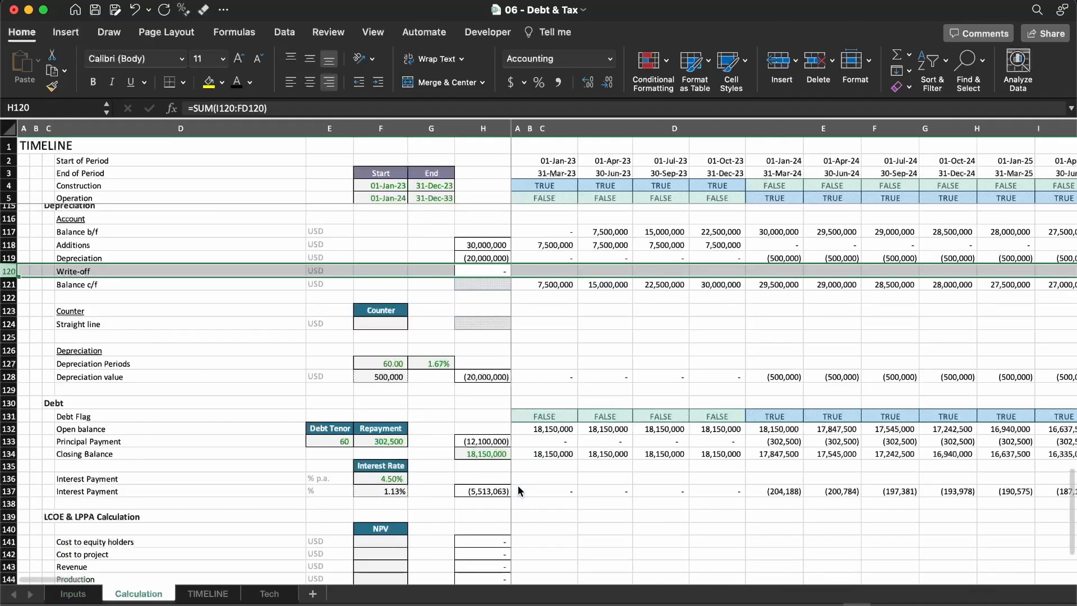
{"action": "key", "text": "Up"}
{"action": "key", "text": "Up"}
{"action": "key", "text": "shift+Down"}
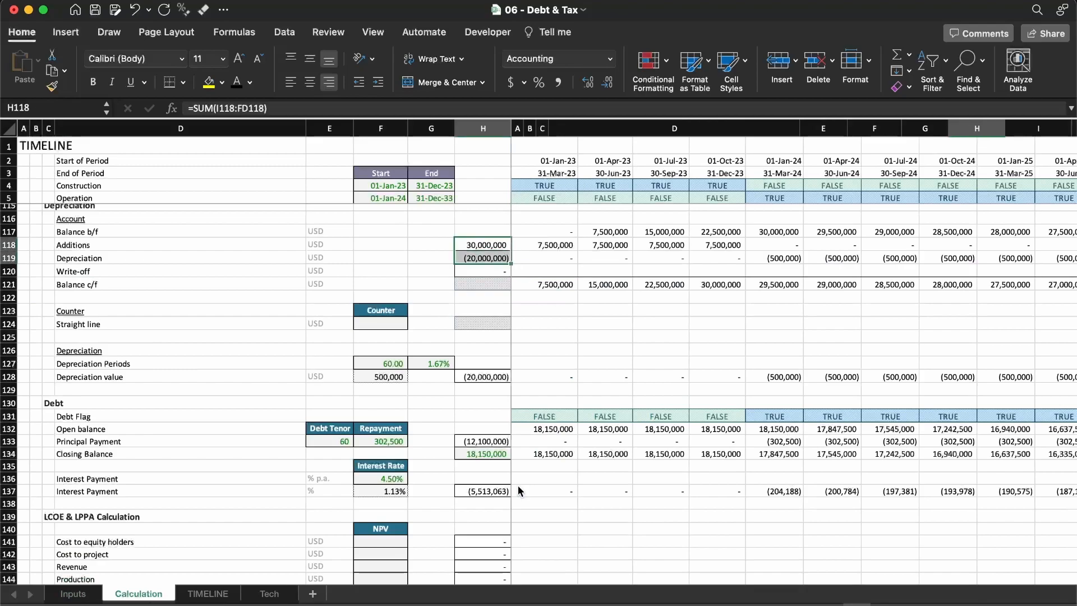
{"action": "key", "text": "Down"}
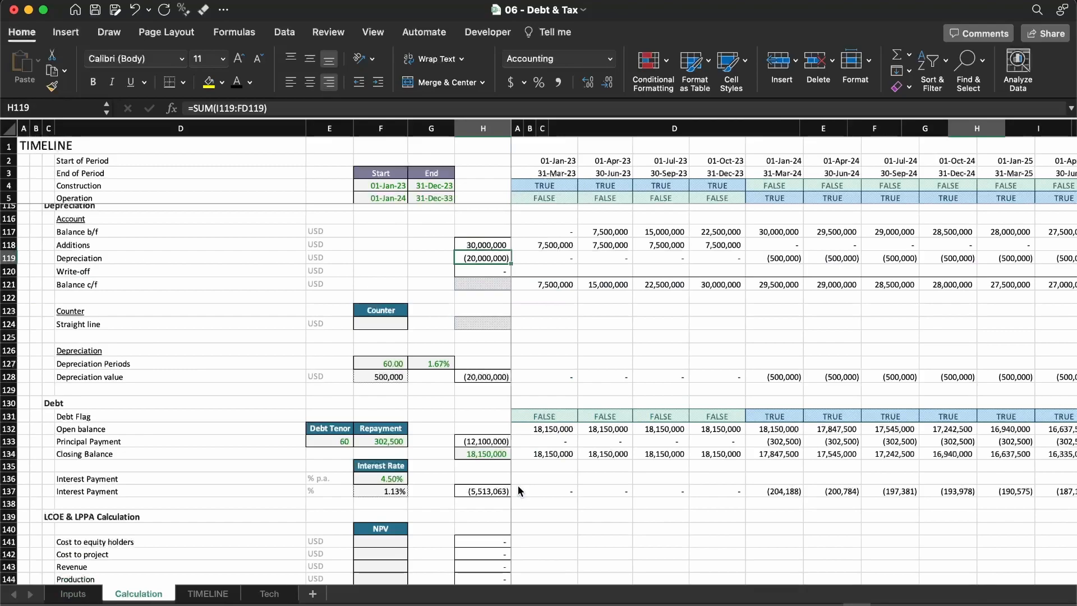
{"action": "key", "text": "Down"}
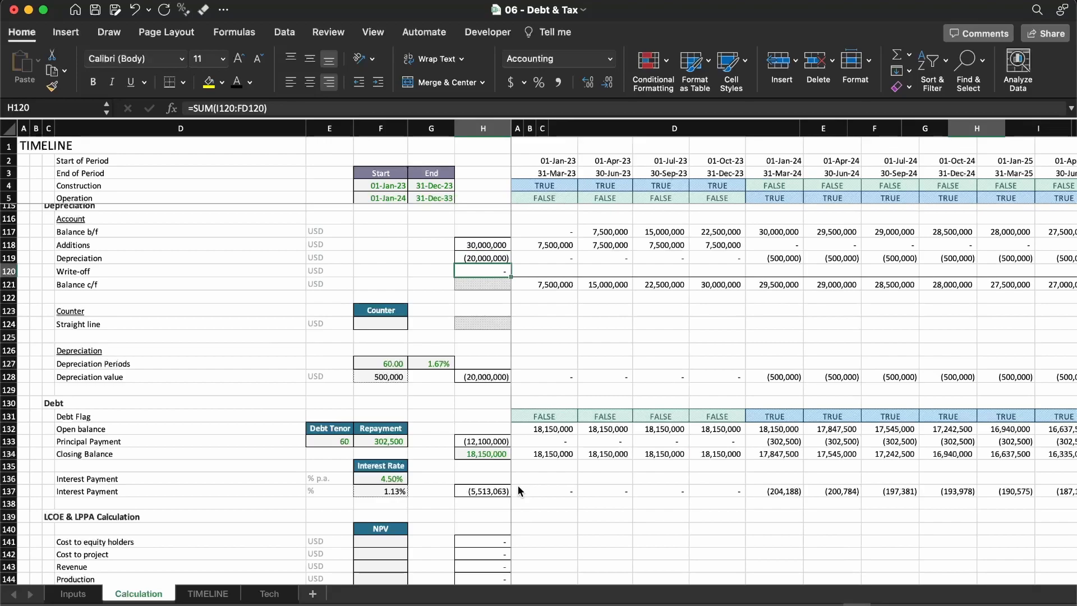
{"action": "key", "text": "shift+space"}
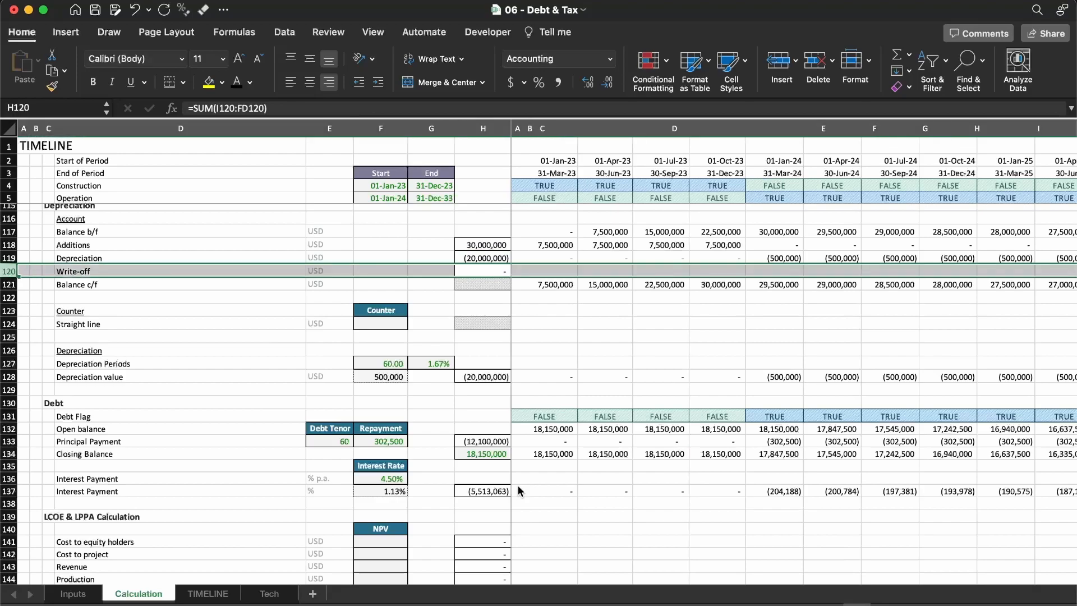
Enter =SUM(AZ117:AZ119) in the Write-off row at AZ120, under the last operating period
{"action": "key", "text": "Right"}
{"action": "key", "text": "Right"}
{"action": "key", "text": "Right"}
{"action": "key", "text": "Right"}
{"action": "key", "text": "Right"}
{"action": "key", "text": "Right"}
{"action": "key", "text": "Right"}
{"action": "key", "text": "Right"}
{"action": "key", "text": "Right"}
{"action": "key", "text": "Right"}
{"action": "key", "text": "Right"}
{"action": "key", "text": "Right"}
{"action": "key", "text": "Right"}
{"action": "key", "text": "Right"}
{"action": "key", "text": "Right"}
{"action": "key", "text": "Right"}
{"action": "key", "text": "Right"}
{"action": "key", "text": "Right"}
{"action": "key", "text": "Right"}
{"action": "key", "text": "Right"}
{"action": "key", "text": "Right"}
{"action": "key", "text": "Right"}
{"action": "key", "text": "Right"}
{"action": "key", "text": "Right"}
{"action": "key", "text": "Right"}
{"action": "key", "text": "Right"}
{"action": "key", "text": "Right"}
{"action": "key", "text": "Right"}
{"action": "key", "text": "Right"}
{"action": "key", "text": "Right"}
{"action": "key", "text": "Right"}
{"action": "key", "text": "Right"}
{"action": "key", "text": "Right"}
{"action": "key", "text": "Right"}
{"action": "key", "text": "Right"}
{"action": "key", "text": "Right"}
{"action": "key", "text": "Right"}
{"action": "key", "text": "Right"}
{"action": "key", "text": "Right"}
{"action": "key", "text": "Right"}
{"action": "key", "text": "Right"}
{"action": "key", "text": "Right"}
{"action": "key", "text": "Right"}
{"action": "key", "text": "Right"}
{"action": "key", "text": "Right"}
{"action": "key", "text": "Right"}
{"action": "key", "text": "Right"}
{"action": "key", "text": "Right"}
{"action": "key", "text": "Left"}
{"action": "key", "text": "Left"}
{"action": "key", "text": "Left"}
{"action": "key", "text": "Left"}
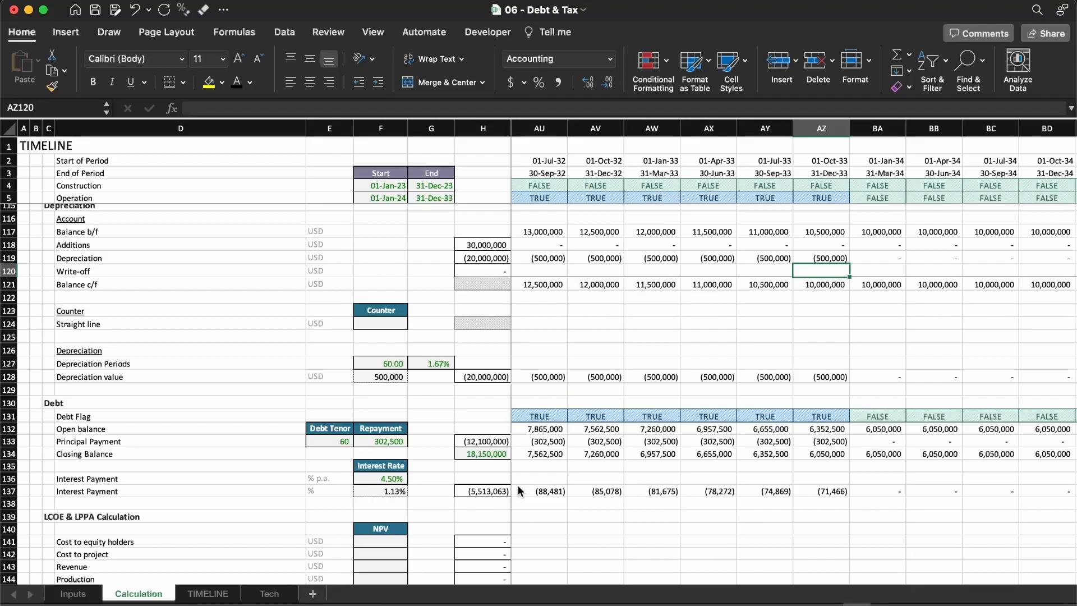
{"action": "type", "text": "=SUM("}
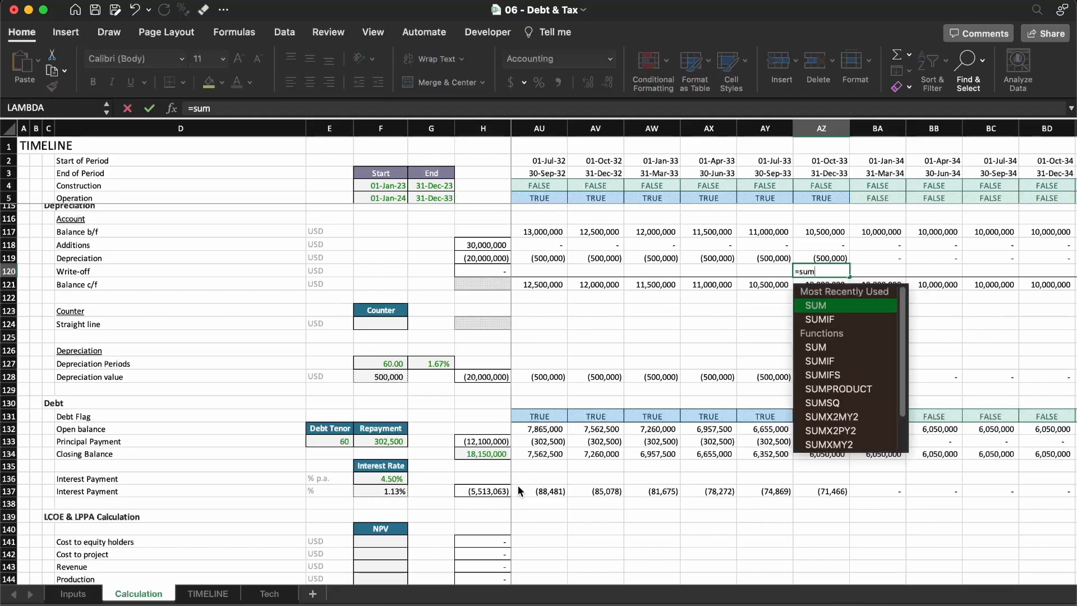
{"action": "key", "text": "Up"}
{"action": "key", "text": "shift+Up"}
{"action": "key", "text": "shift+Up"}
{"action": "key", "text": "Return"}
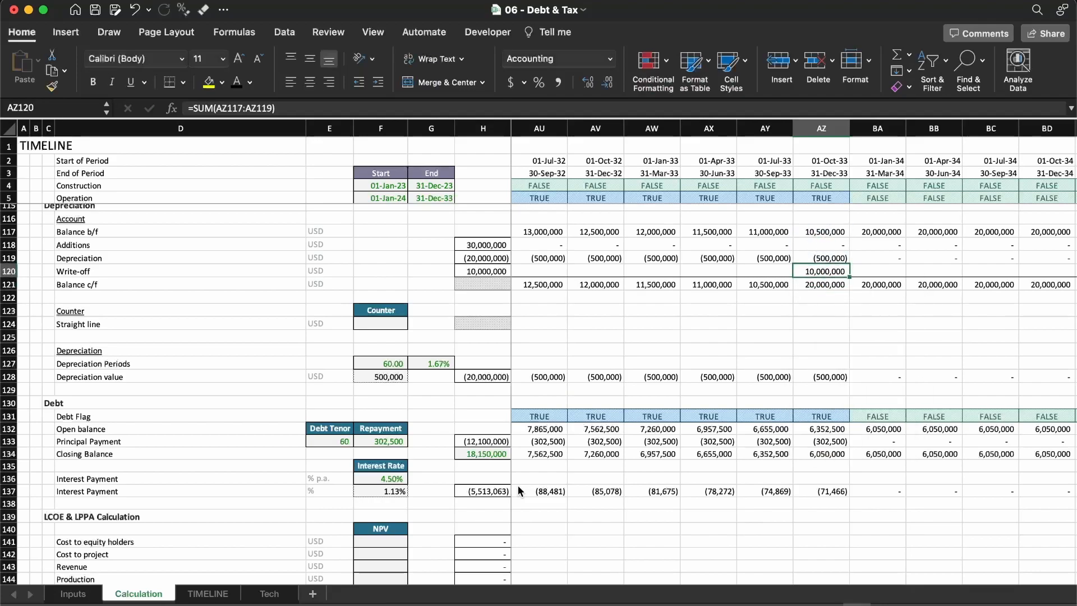
Reverse the sign of the write-off formula in AZ120, making it =SUM(AZ117:AZ119)*-1
{"action": "key", "text": "F2"}
{"action": "key", "text": "Escape"}
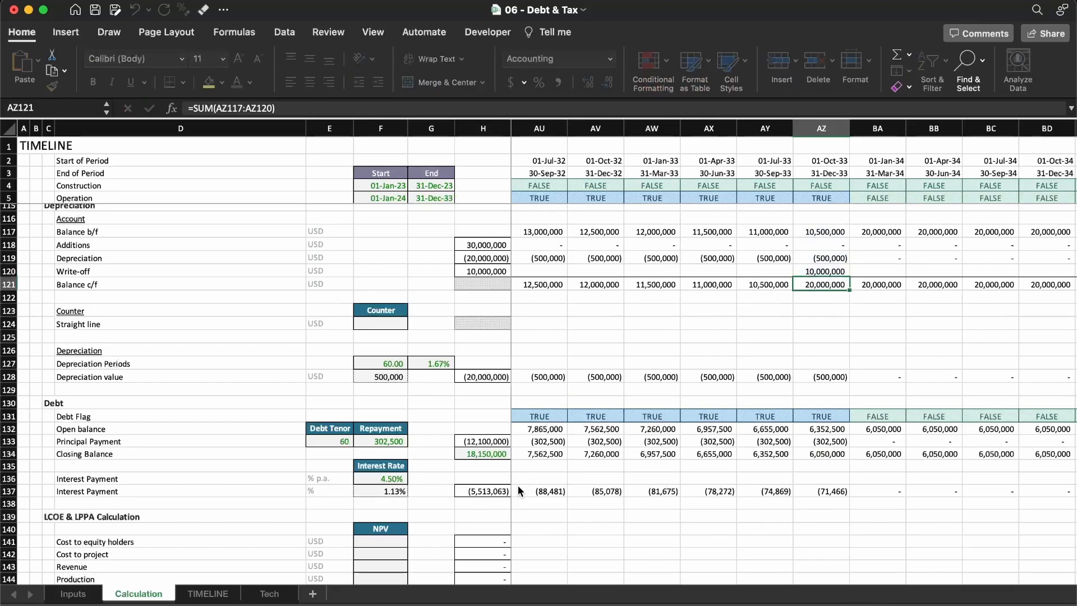
{"action": "key", "text": "Up"}
{"action": "key", "text": "F2"}
{"action": "type", "text": "*-1"}
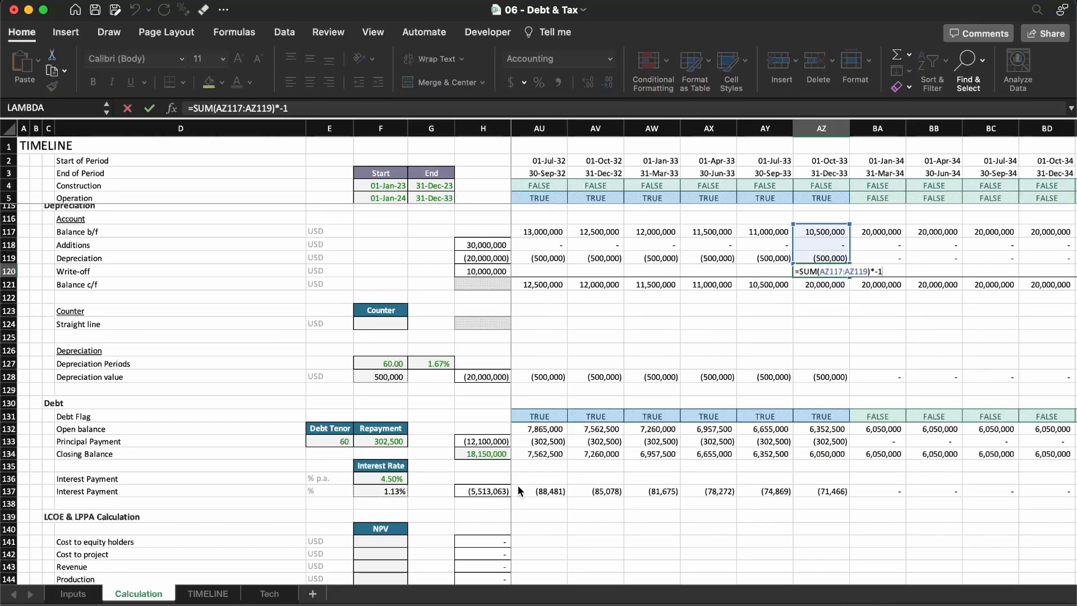
{"action": "key", "text": "Return"}
{"action": "key", "text": "Up"}
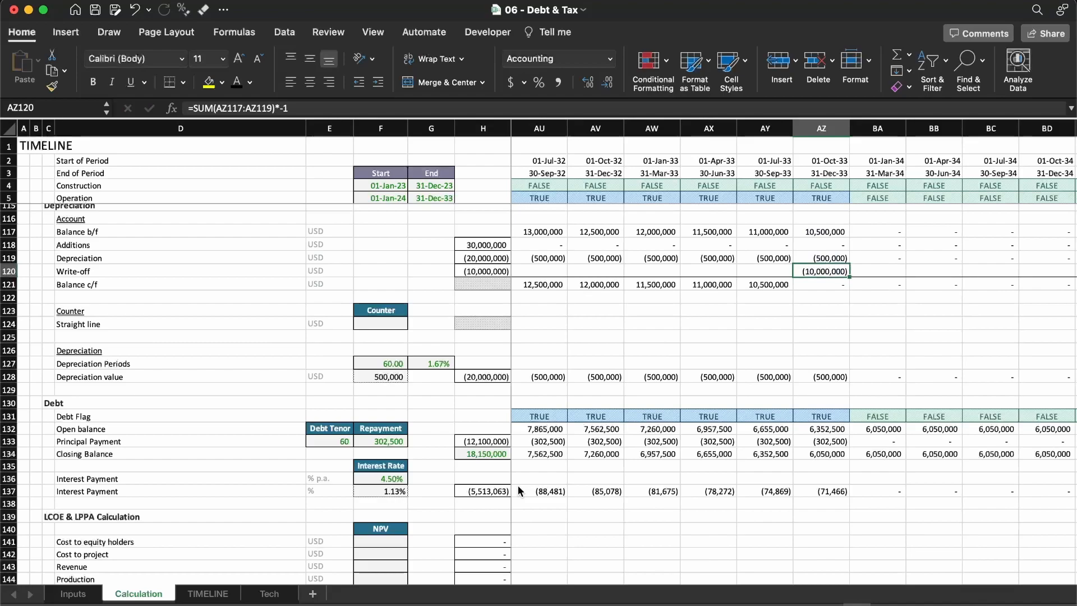
Wrap the write-off formula in AZ120 in an IF function with the condition left empty and 0 as the value if false
{"action": "key", "text": "F2"}
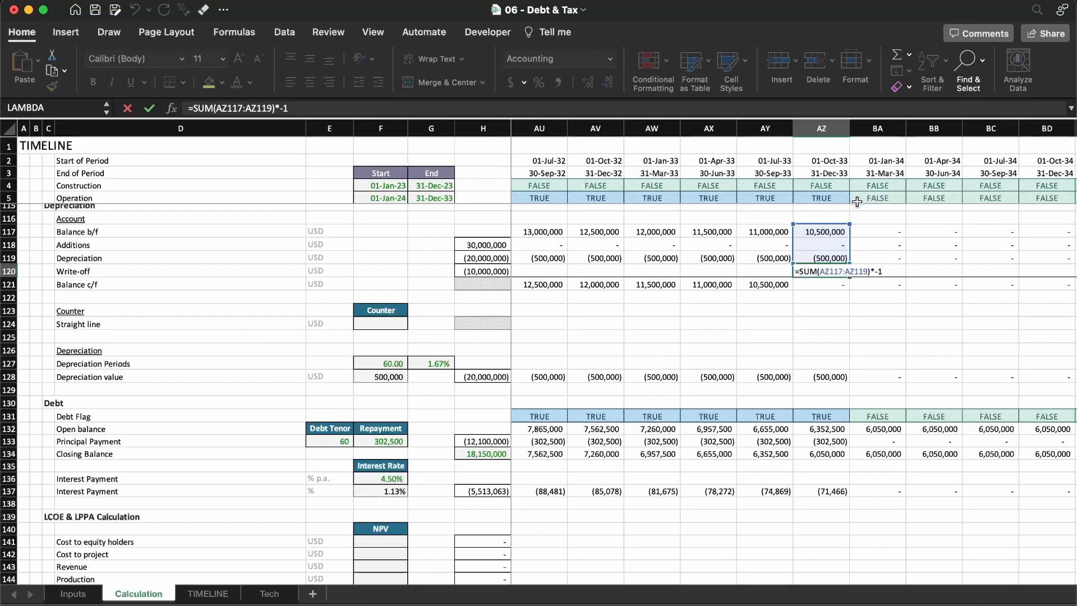
{"action": "key", "text": "Left"}
{"action": "key", "text": "Left"}
{"action": "key", "text": "Left"}
{"action": "key", "text": "Left"}
{"action": "key", "text": "Left"}
{"action": "key", "text": "Left"}
{"action": "key", "text": "Left"}
{"action": "key", "text": "Left"}
{"action": "key", "text": "Left"}
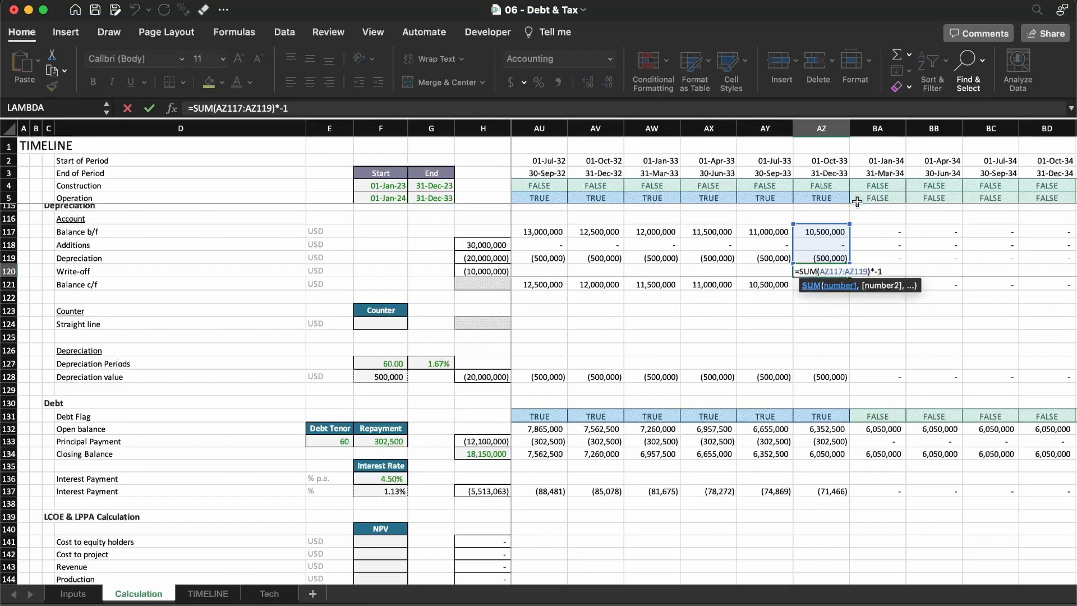
{"action": "key", "text": "Left"}
{"action": "key", "text": "Left"}
{"action": "key", "text": "Left"}
{"action": "key", "text": "Left"}
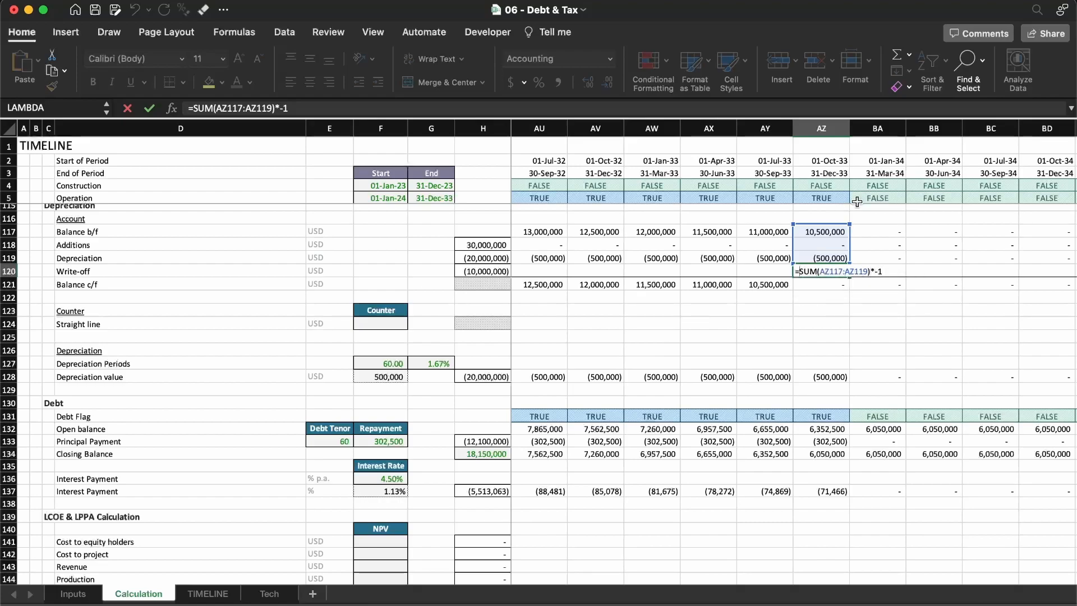
{"action": "type", "text": "IF("}
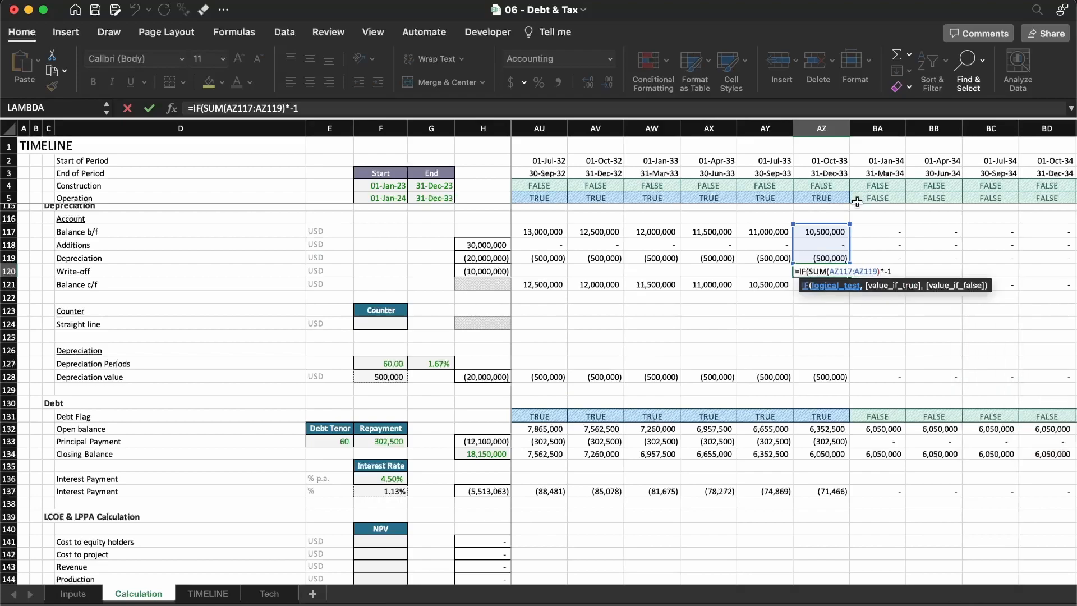
{"action": "type", "text": ","}
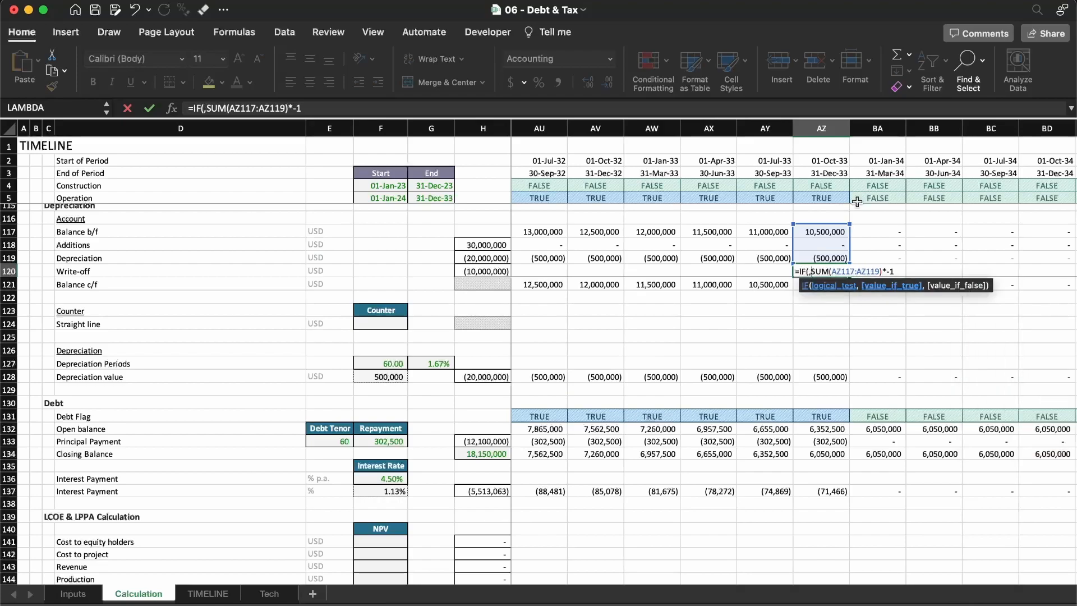
{"action": "left_click", "coordinate": [360, 108]}
{"action": "type", "text": ",0)"}
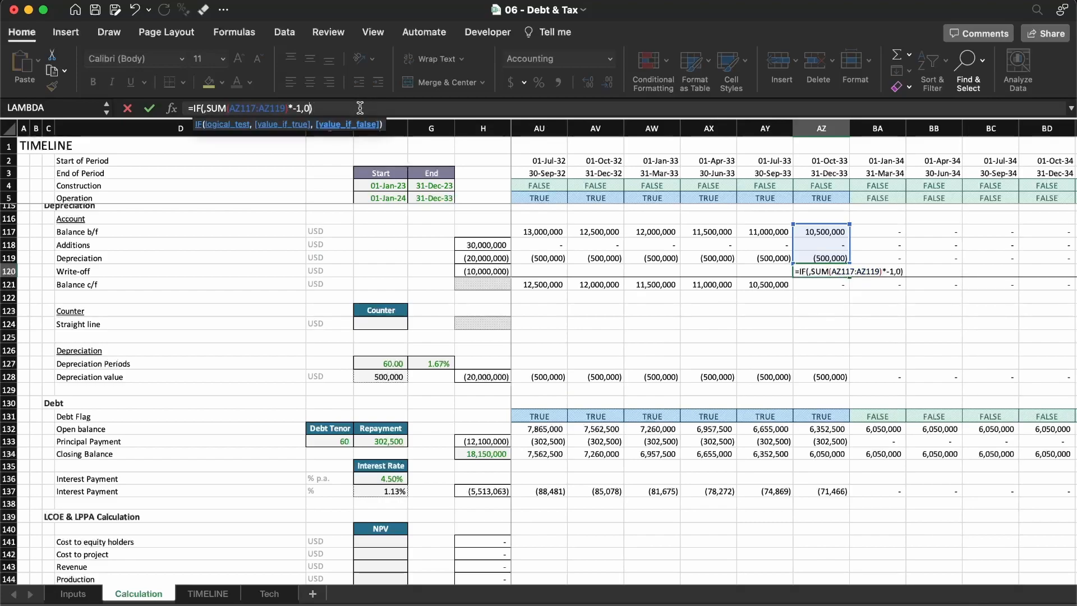
Add the condition AZ$3=$G$5 to the IF in AZ120, comparing the period end with the end of operation
{"action": "key", "text": "Left"}
{"action": "key", "text": "Left"}
{"action": "key", "text": "Left"}
{"action": "key", "text": "Left"}
{"action": "key", "text": "Left"}
{"action": "key", "text": "Left"}
{"action": "key", "text": "Left"}
{"action": "key", "text": "Left"}
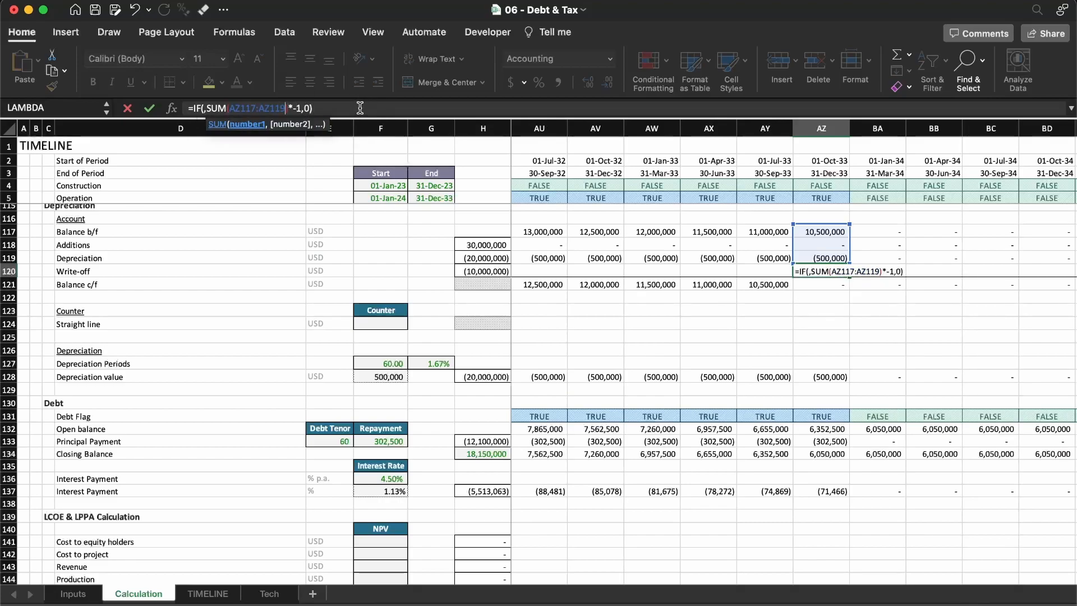
{"action": "key", "text": "Left"}
{"action": "key", "text": "Left"}
{"action": "key", "text": "Left"}
{"action": "key", "text": "Left"}
{"action": "key", "text": "Left"}
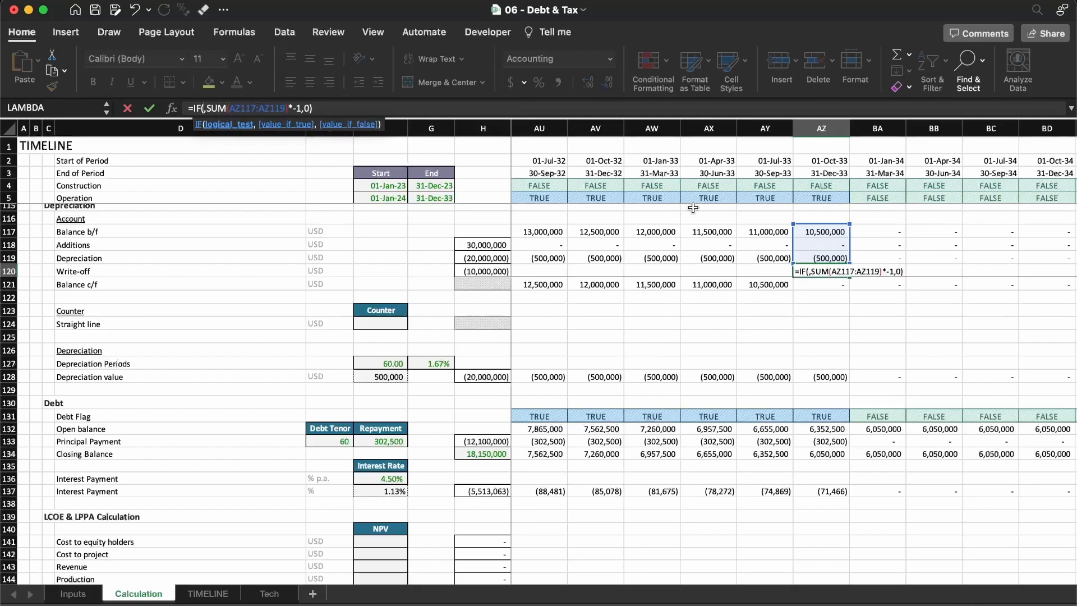
{"action": "left_click", "coordinate": [825, 175]}
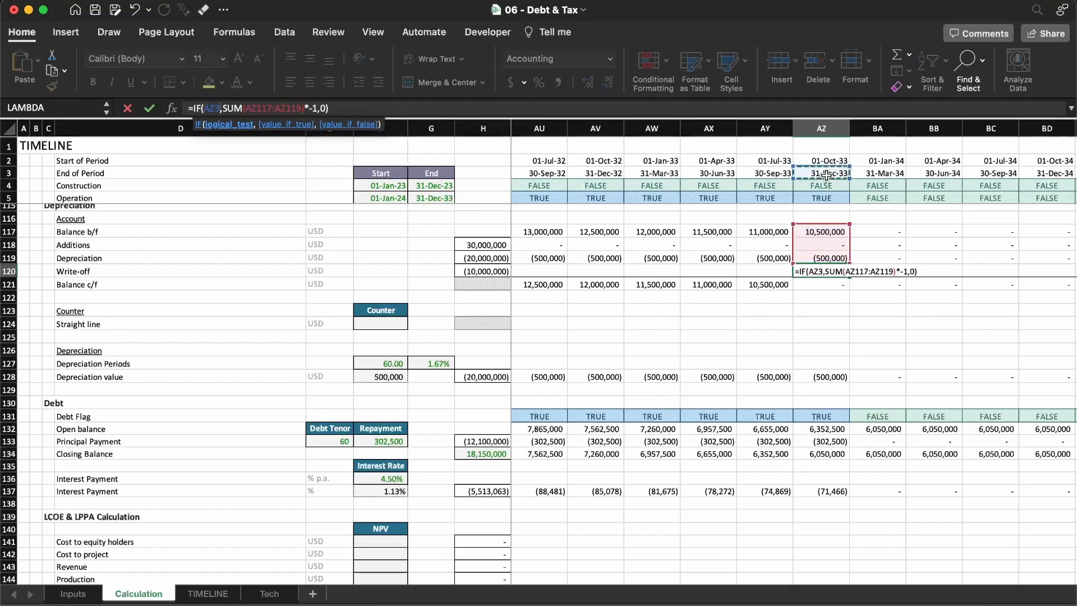
{"action": "key", "text": "F4"}
{"action": "key", "text": "F4"}
{"action": "type", "text": "="}
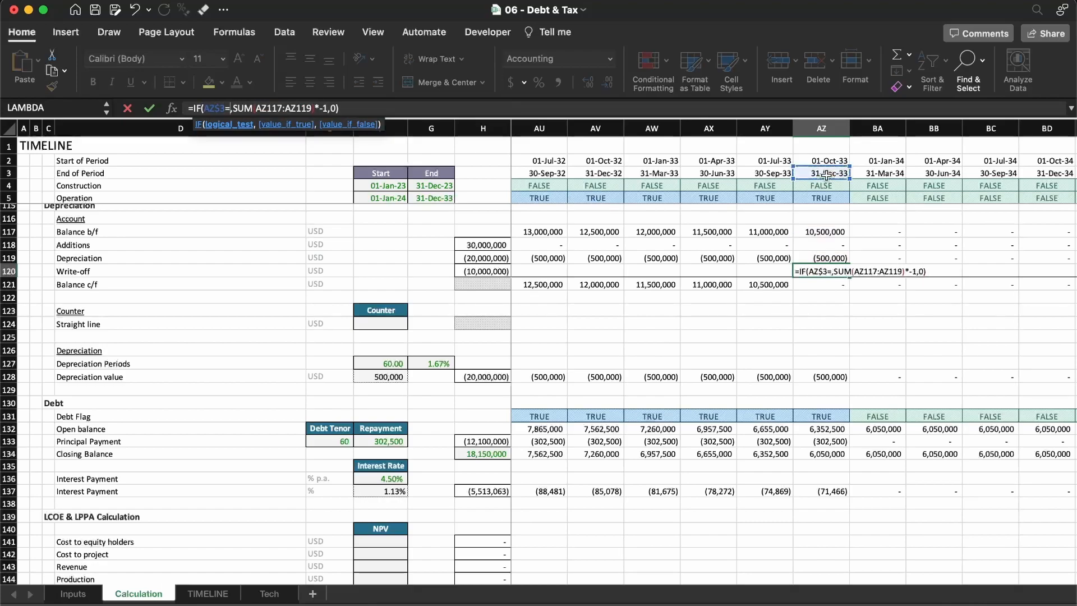
{"action": "left_click", "coordinate": [435, 200]}
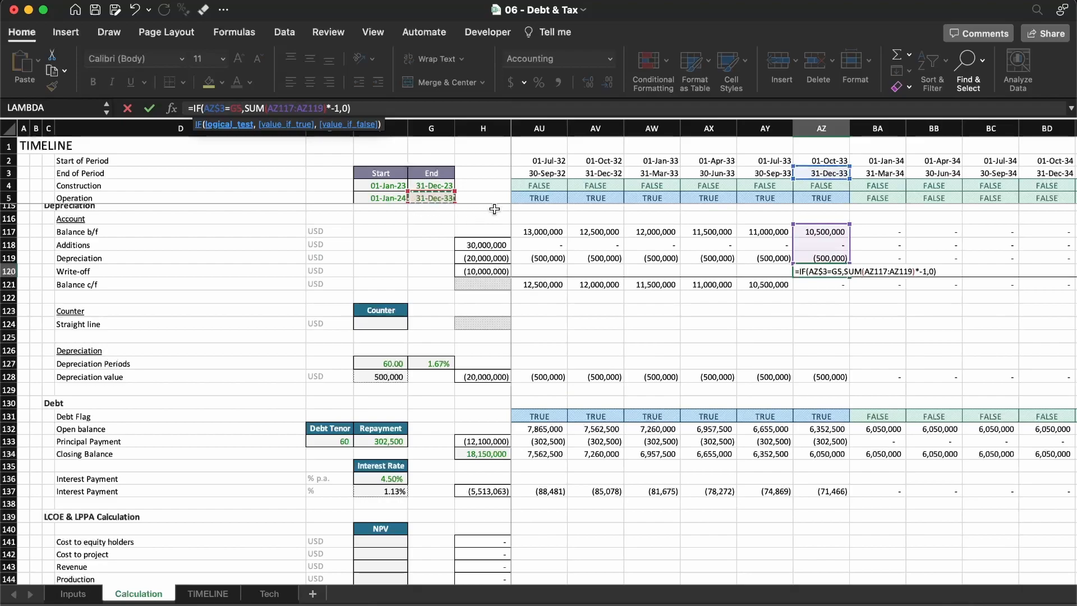
{"action": "key", "text": "F4"}
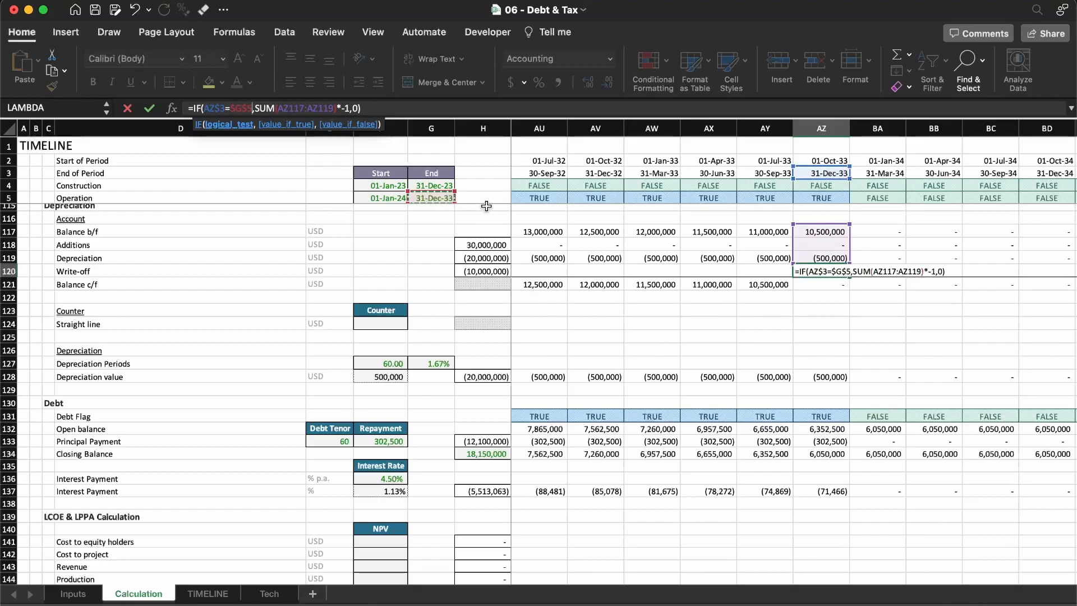
Re-enter the operation end date reference in the AZ120 condition as the absolute reference $G$5
{"action": "key", "text": "BackSpace"}
{"action": "key", "text": "BackSpace"}
{"action": "key", "text": "BackSpace"}
{"action": "key", "text": "BackSpace"}
{"action": "type", "text": "H"}
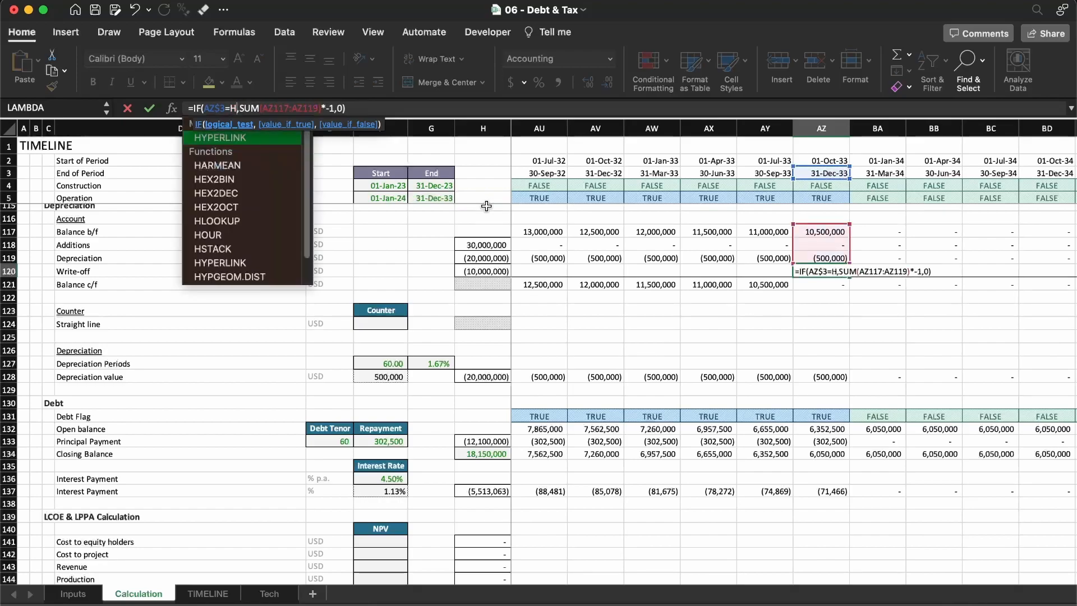
{"action": "key", "text": "BackSpace"}
{"action": "left_click", "coordinate": [444, 198]}
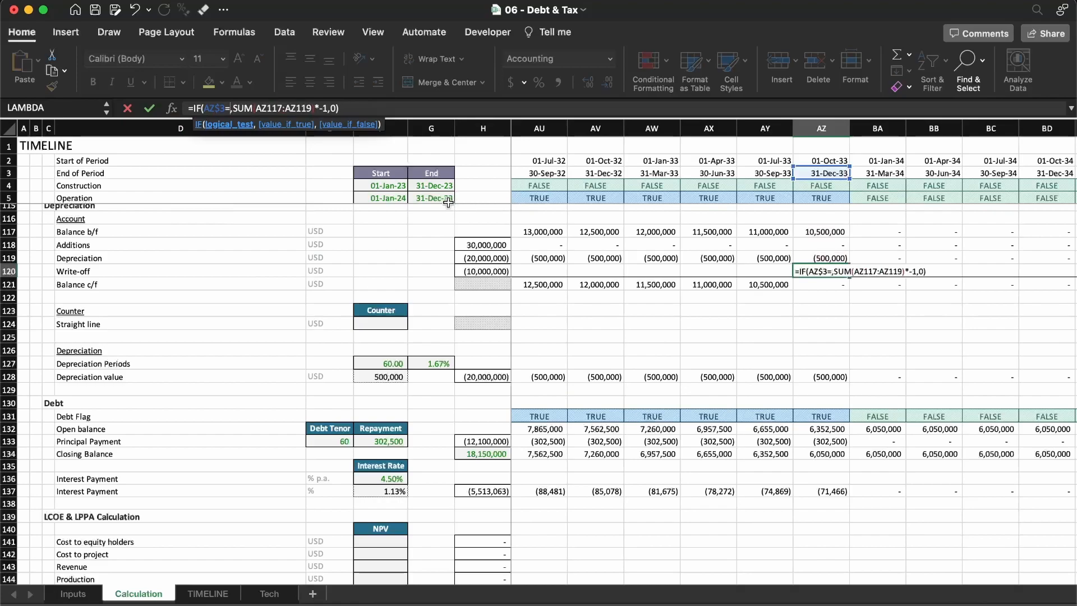
{"action": "key", "text": "F4"}
{"action": "key", "text": "F4"}
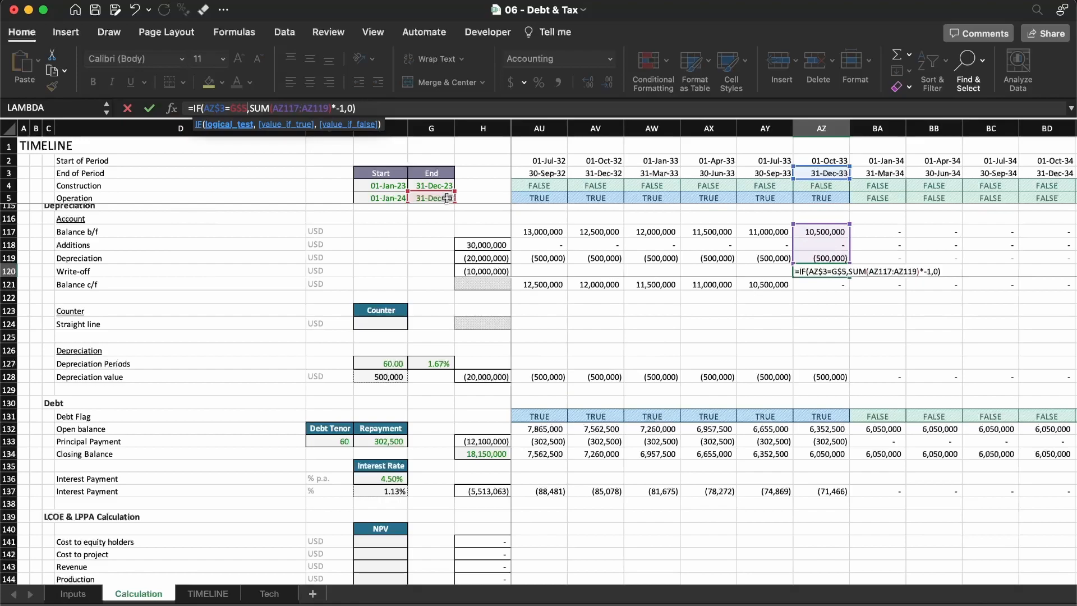
{"action": "key", "text": "BackSpace"}
{"action": "type", "text": "5"}
{"action": "key", "text": "F4"}
{"action": "key", "text": "F4"}
{"action": "key", "text": "F4"}
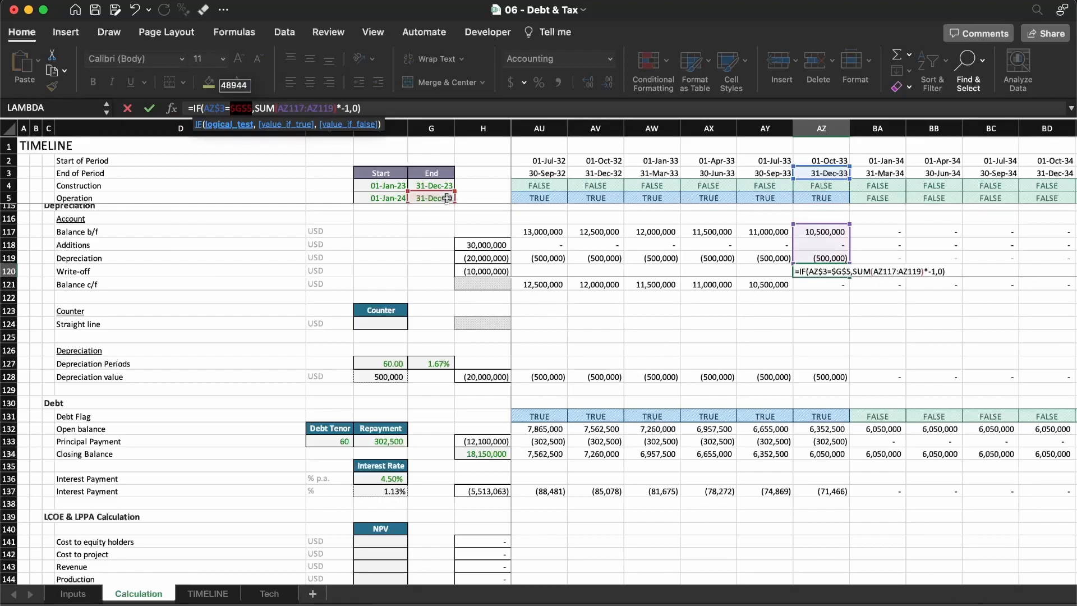
{"action": "key", "text": "Right"}
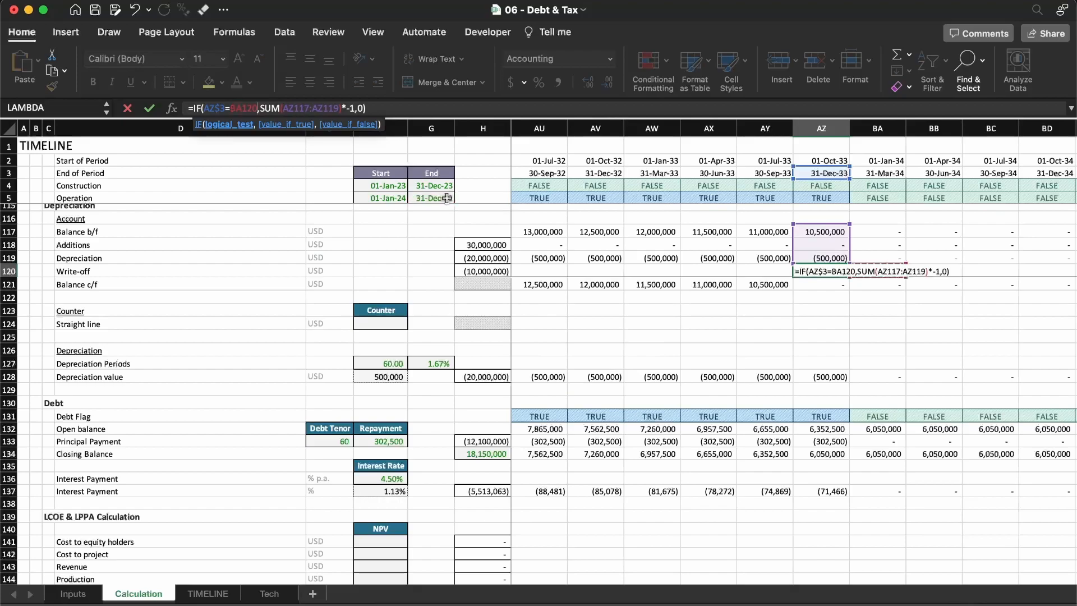
{"action": "key", "text": "BackSpace"}
{"action": "key", "text": "BackSpace"}
{"action": "key", "text": "BackSpace"}
{"action": "key", "text": "BackSpace"}
{"action": "key", "text": "BackSpace"}
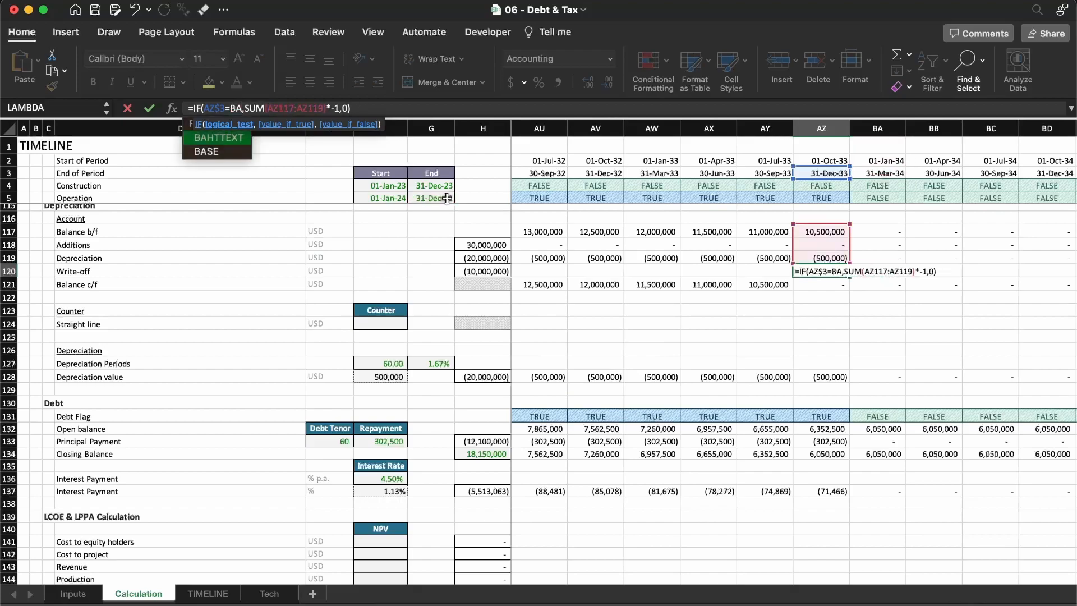
{"action": "left_click", "coordinate": [447, 198]}
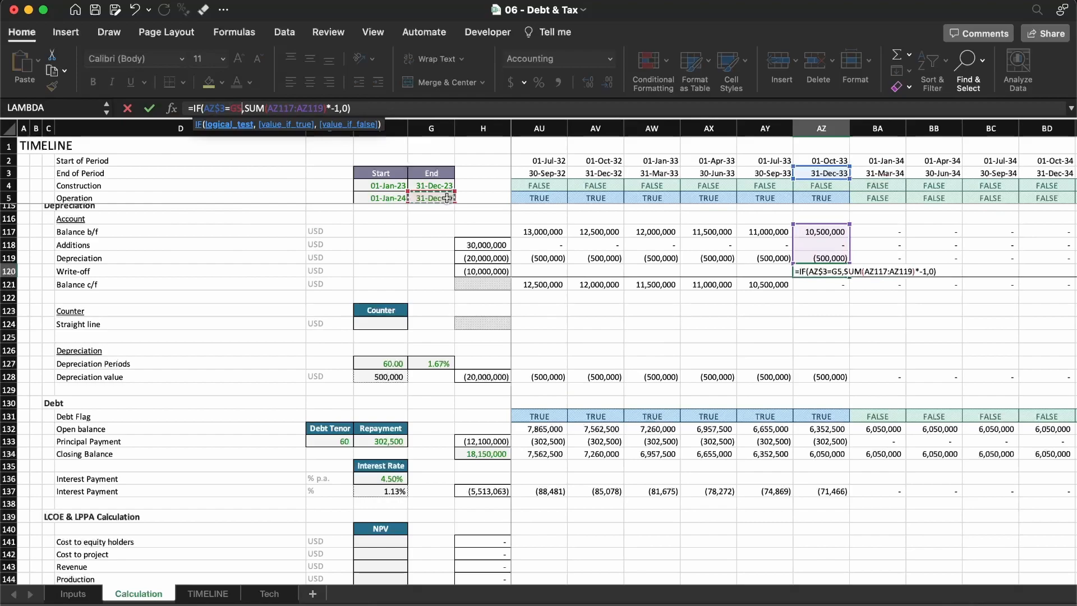
{"action": "key", "text": "F4"}
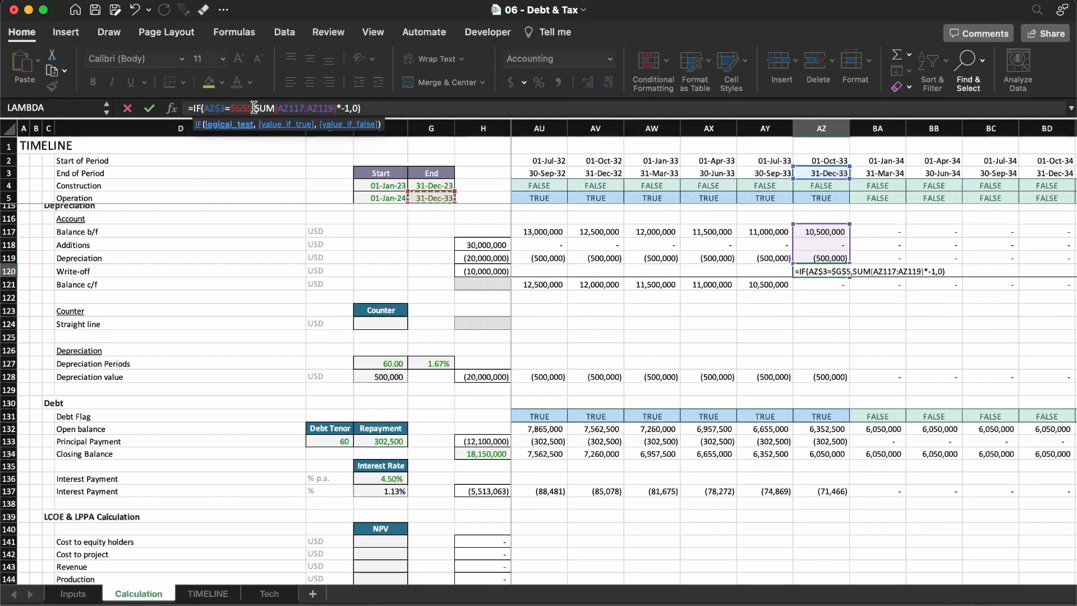
Commit the conditional write-off formula in AZ120 and copy it across the Write-off row for the earlier periods, starting at I120
{"action": "left_click_drag", "start_coordinate": [254, 107], "coordinate": [337, 107]}
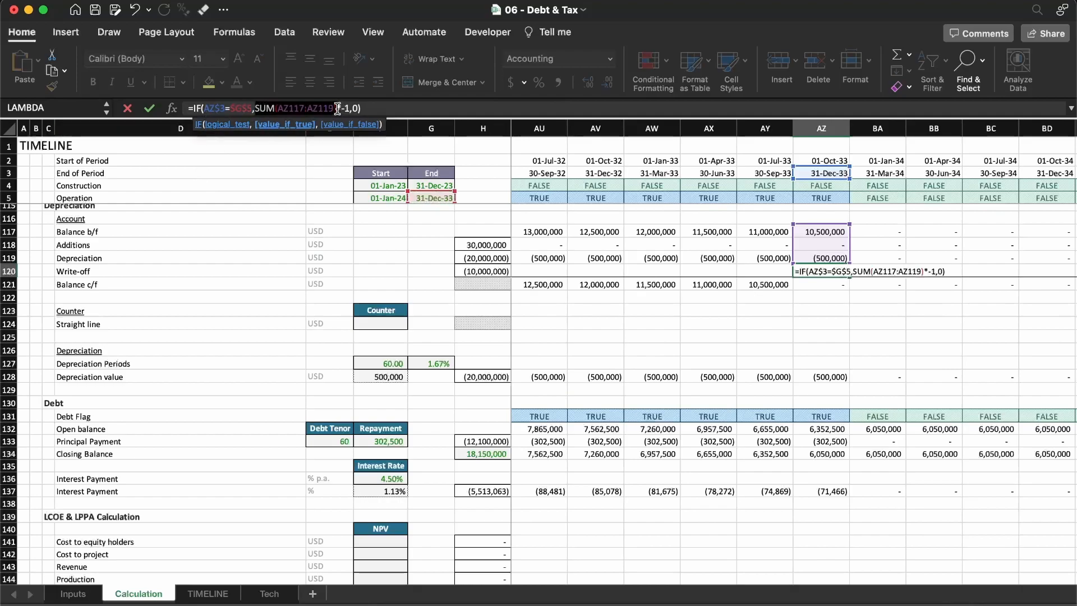
{"action": "key", "text": "Return"}
{"action": "key", "text": "Up"}
{"action": "key", "text": "cmd+c"}
{"action": "key", "text": "super+Left"}
{"action": "key", "text": "Right"}
{"action": "key", "text": "super+shift+Right"}
{"action": "key", "text": "super+shift+Right"}
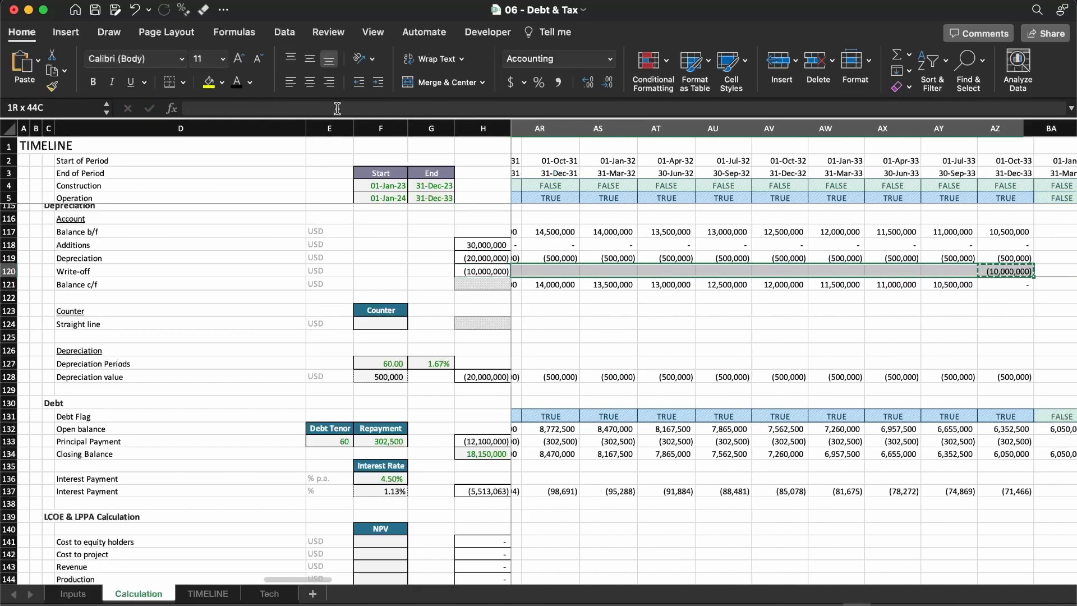
{"action": "key", "text": "shift+Left"}
{"action": "key", "text": "Return"}
Check the copied write-off formula in I120 and compare the Additions, Depreciation and Write-off totals in H118:H120
{"action": "key", "text": "super+Left"}
{"action": "key", "text": "Right"}
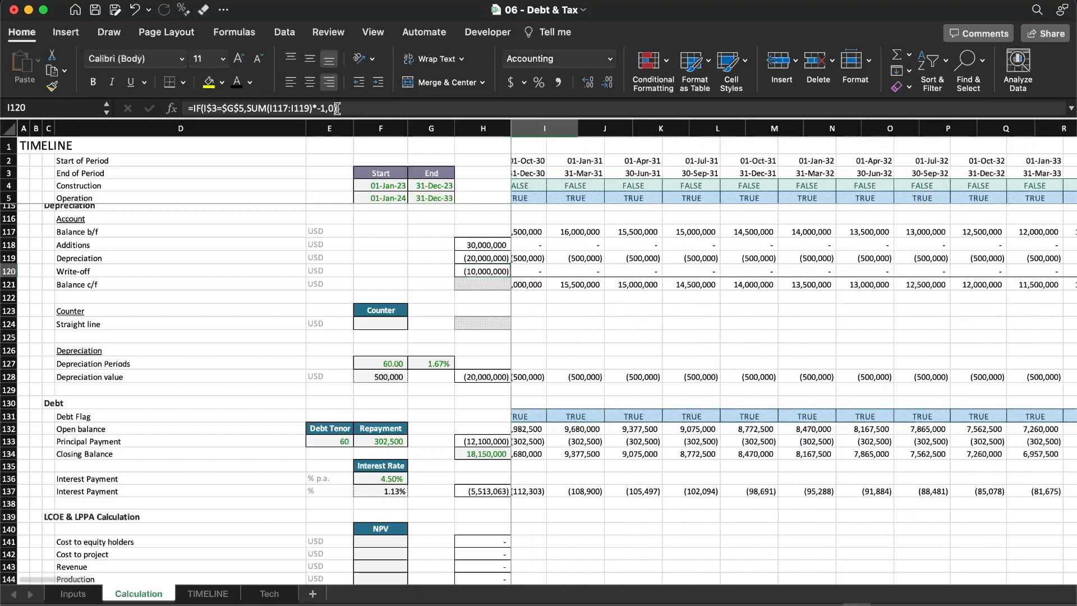
{"action": "key", "text": "Left"}
{"action": "key", "text": "shift+Up"}
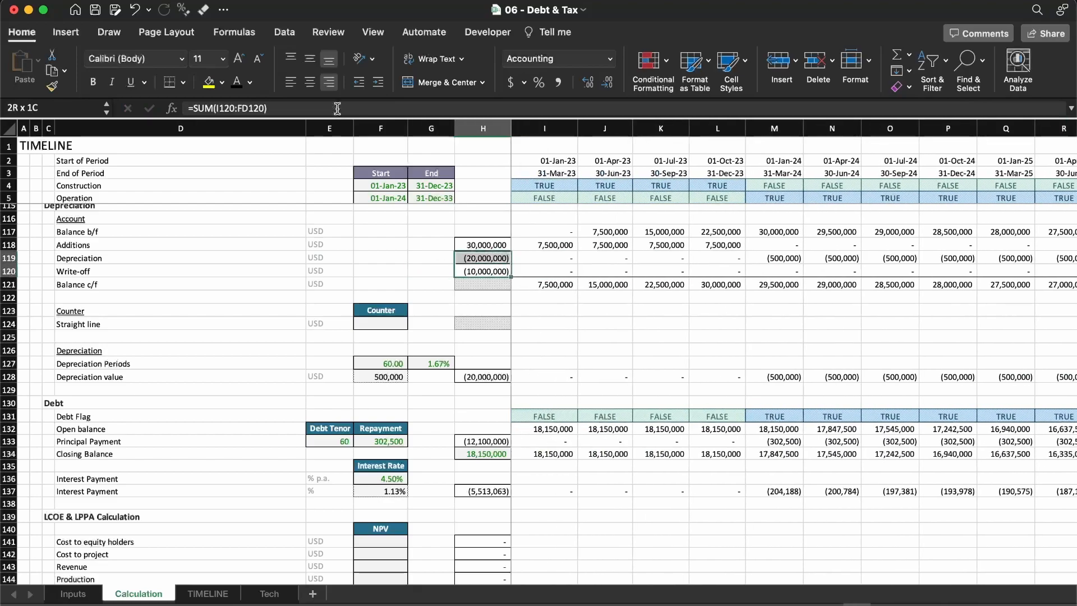
{"action": "key", "text": "Up"}
{"action": "key", "text": "Up"}
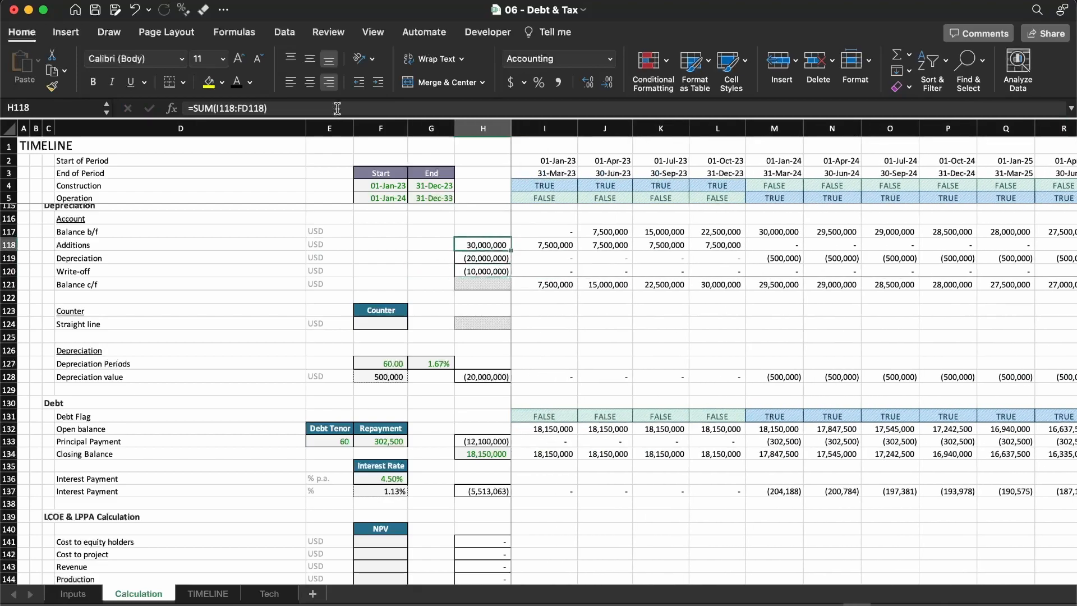
{"action": "key", "text": "Down"}
{"action": "key", "text": "Down"}
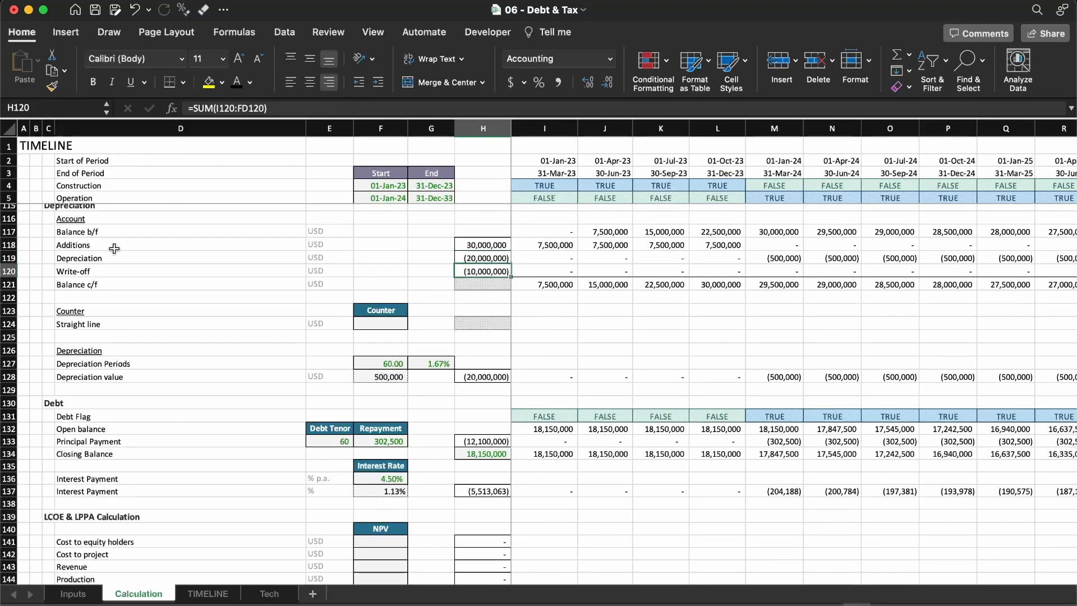
Set the straight-line depreciation life in G39 on the Inputs sheet to 10 years and check the Write-off total on the Calculation sheet
{"action": "left_click", "coordinate": [82, 592]}
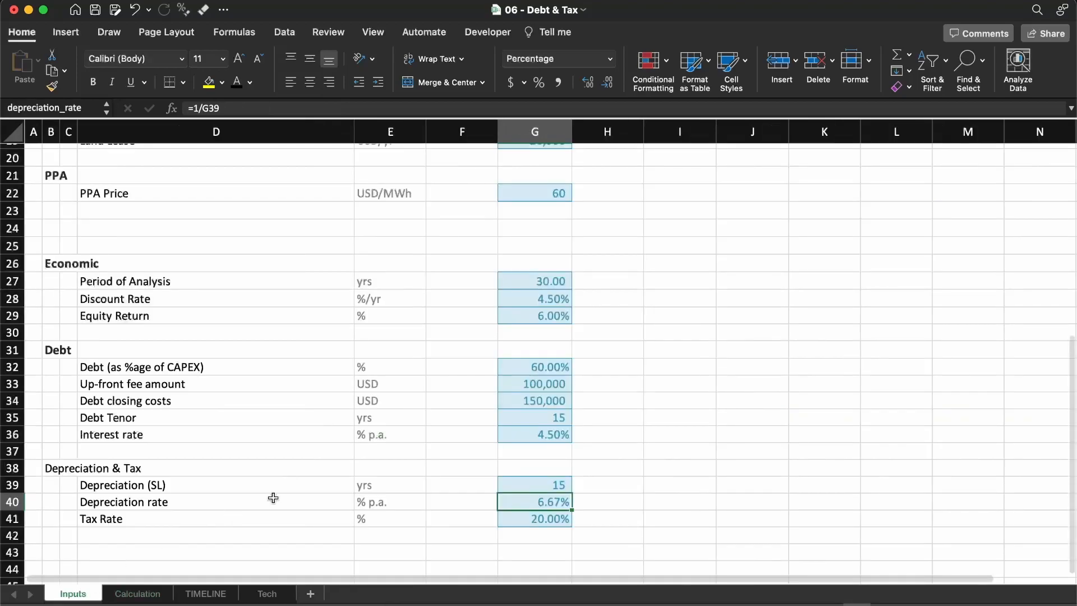
{"action": "key", "text": "Up"}
{"action": "type", "text": "10"}
{"action": "key", "text": "Return"}
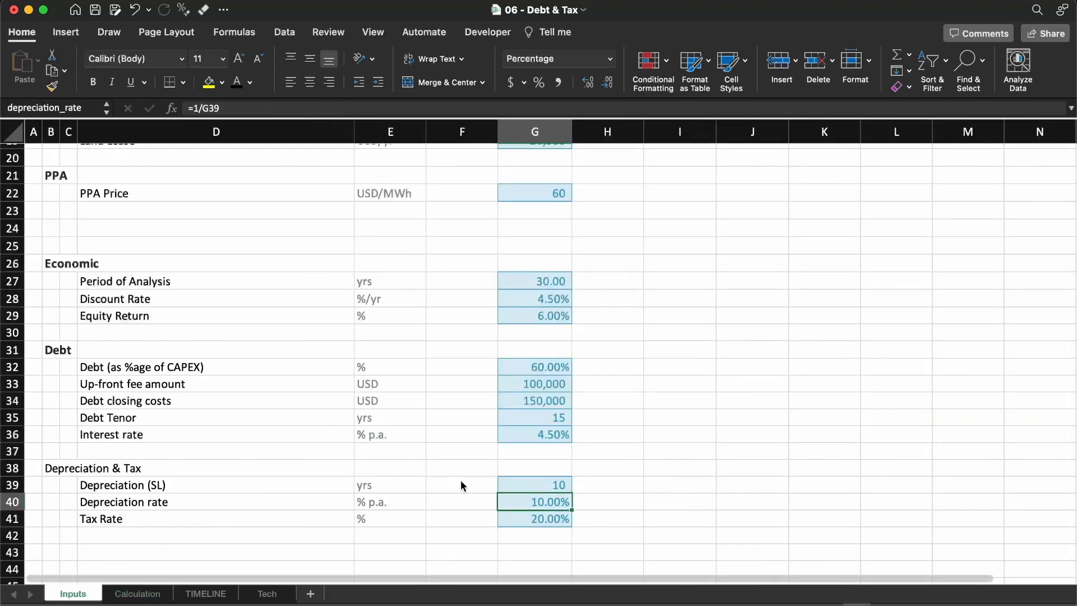
{"action": "key", "text": "ctrl+Page_Down"}
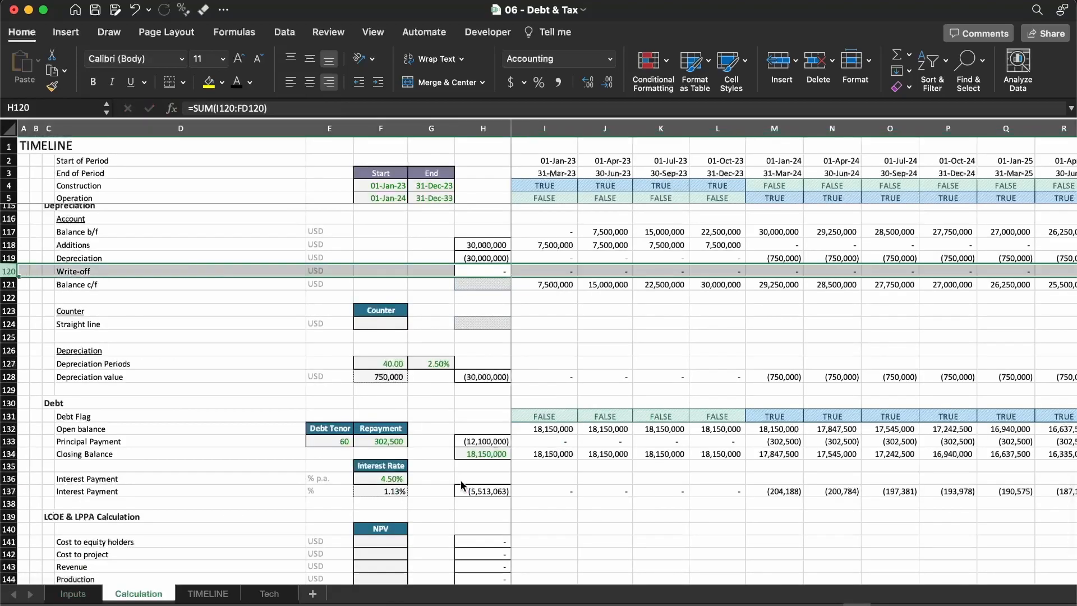
Set the Operation period in G5 on the Inputs sheet to 30 years
{"action": "key", "text": "ctrl+Page_Up"}
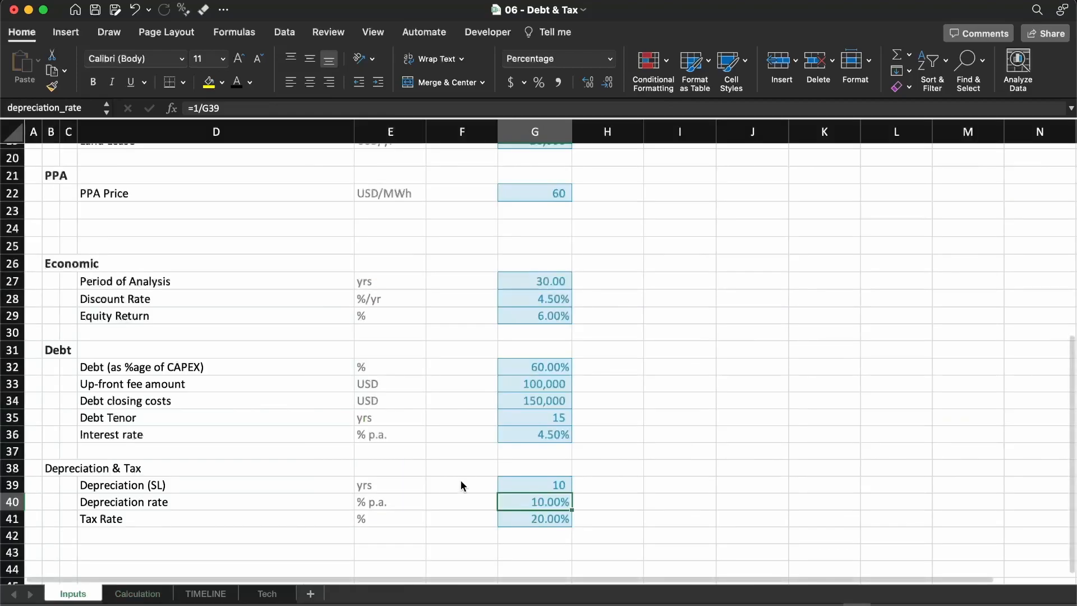
{"action": "scroll", "coordinate": [619, 391], "scroll_direction": "up", "scroll_amount": 6}
{"action": "scroll", "coordinate": [619, 391], "scroll_direction": "up", "scroll_amount": 1}
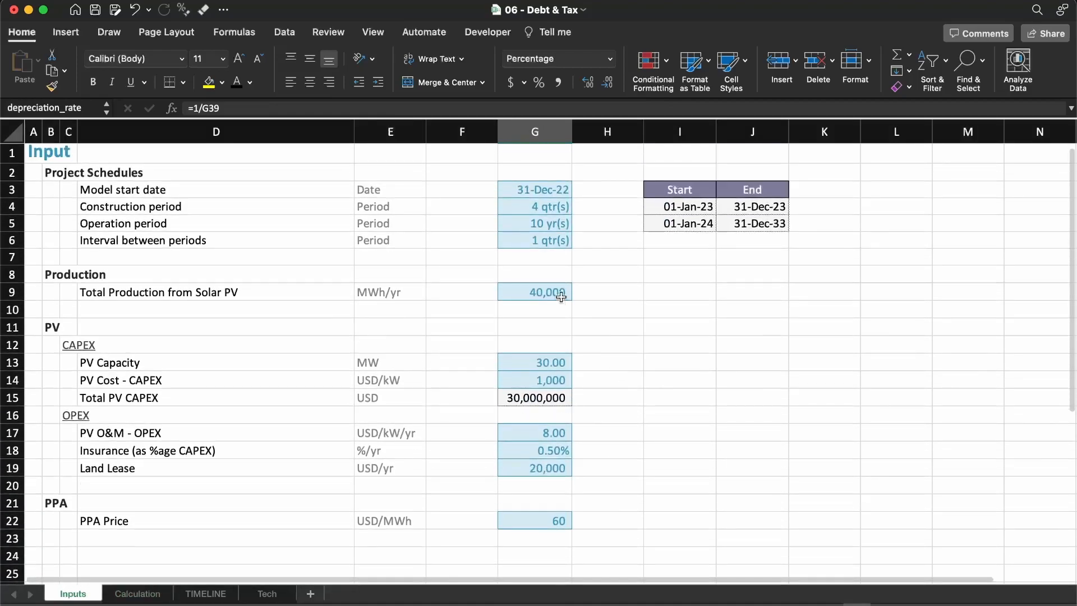
{"action": "left_click", "coordinate": [537, 222]}
{"action": "type", "text": "30"}
{"action": "key", "text": "Return"}
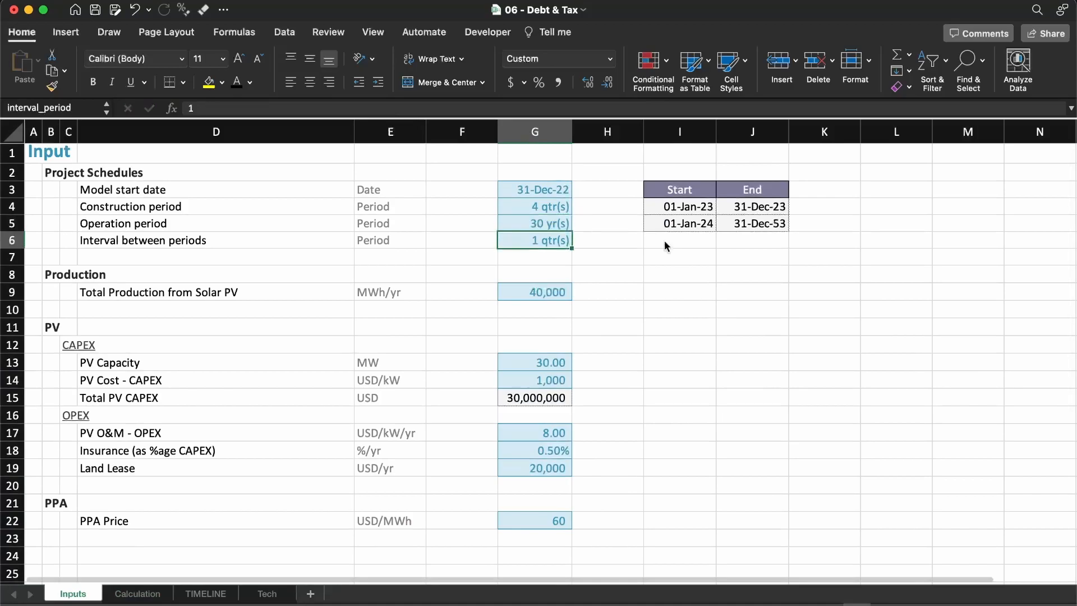
On the Calculation sheet, examine the depreciation account totals and the Additions row up to the first operating period
{"action": "key", "text": "ctrl+Page_Down"}
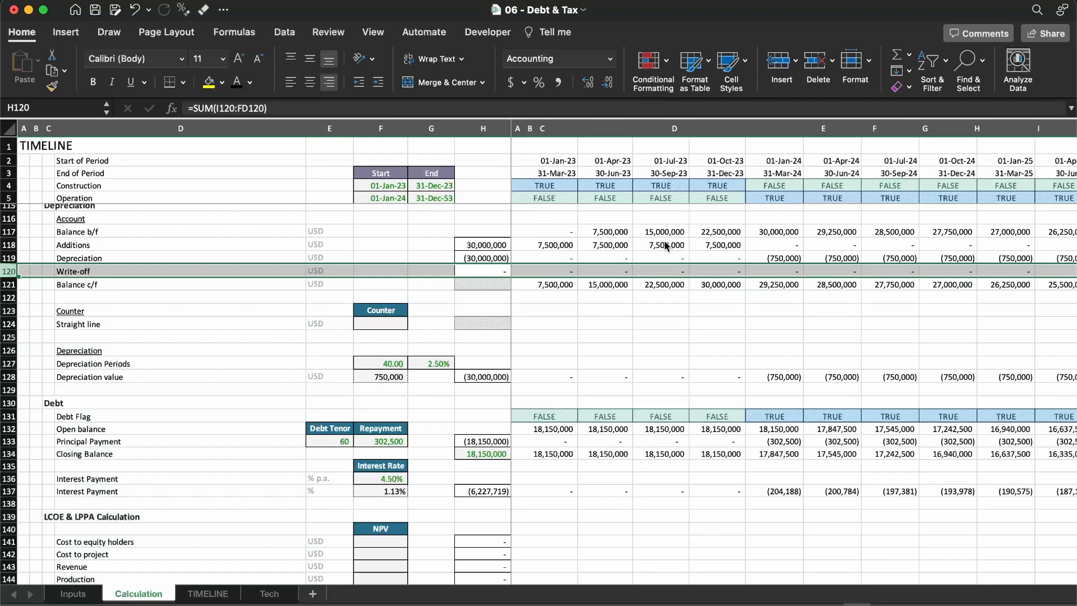
{"action": "key", "text": "Up"}
{"action": "key", "text": "Up"}
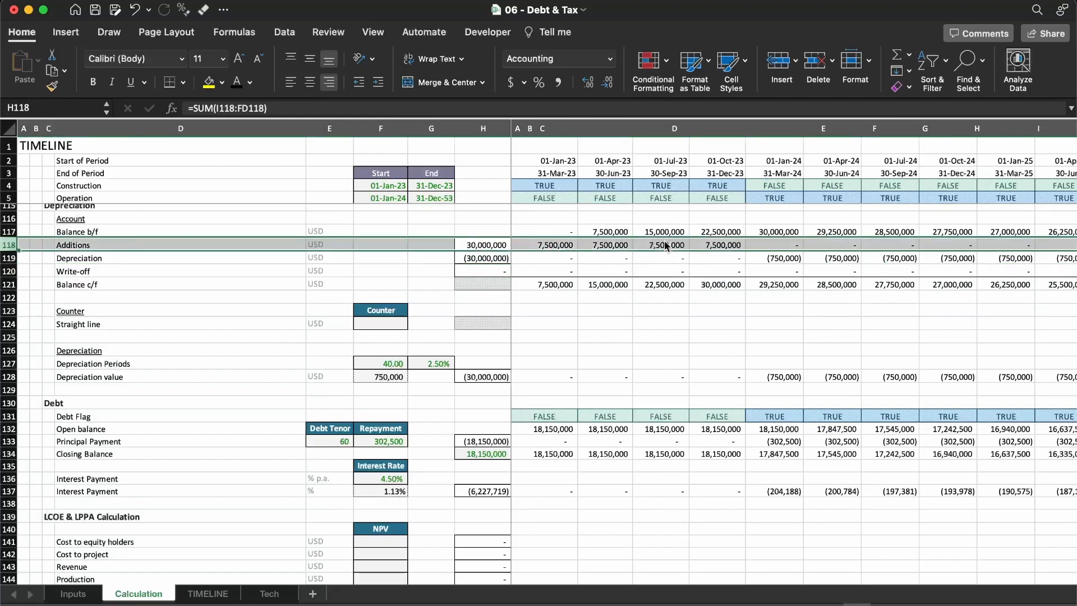
{"action": "key", "text": "Right"}
{"action": "key", "text": "Right"}
{"action": "key", "text": "Right"}
{"action": "key", "text": "Right"}
{"action": "key", "text": "Right"}
{"action": "key", "text": "Right"}
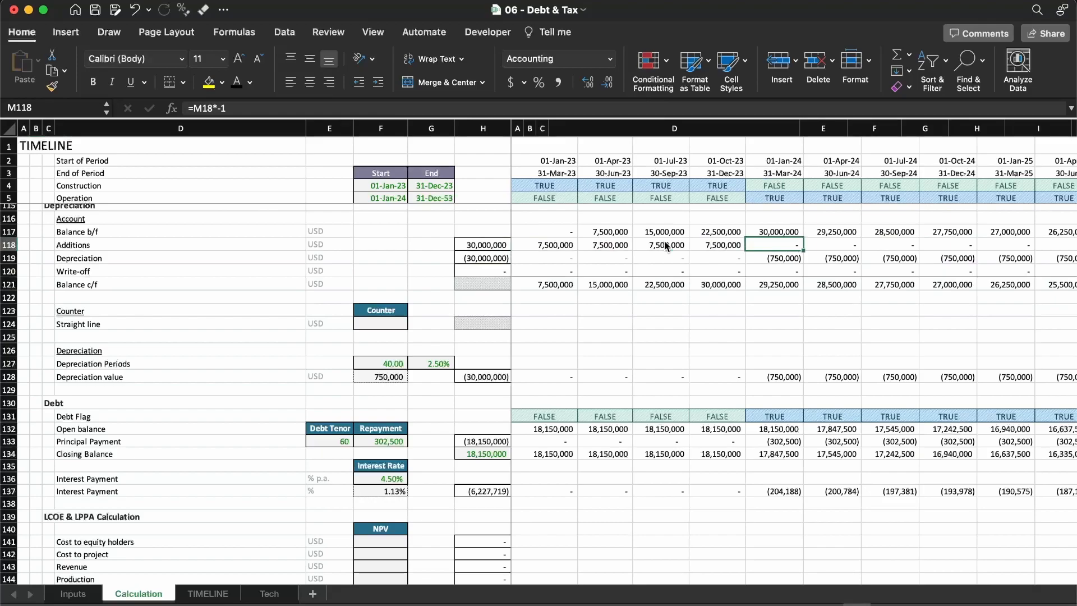
Examine the Balance b/f, Additions and Depreciation rows of the depreciation account during the first operating periods
{"action": "key", "text": "Right"}
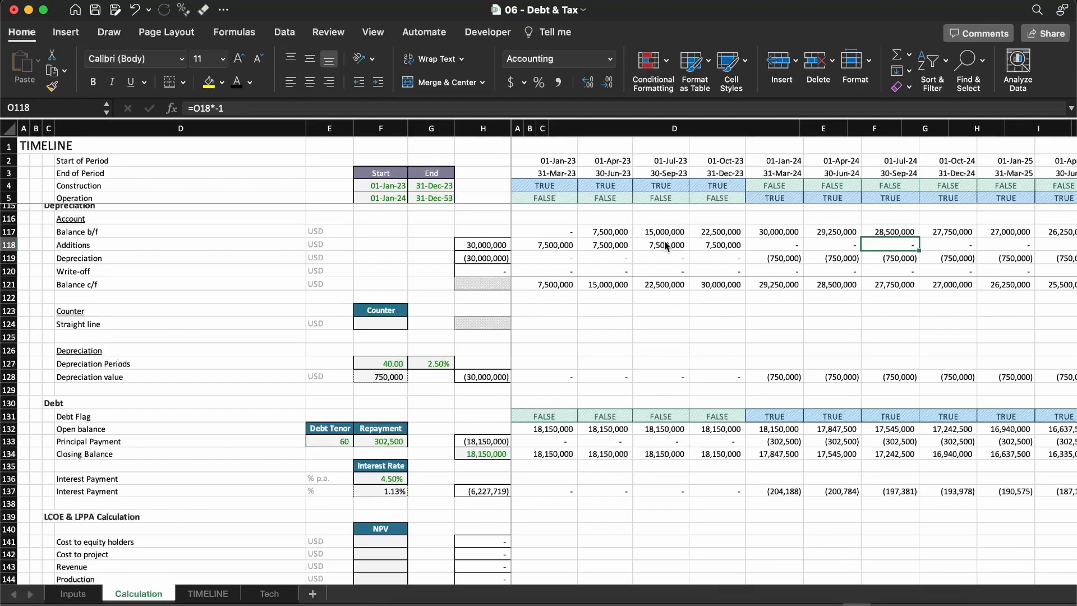
{"action": "key", "text": "Up"}
{"action": "key", "text": "shift+space"}
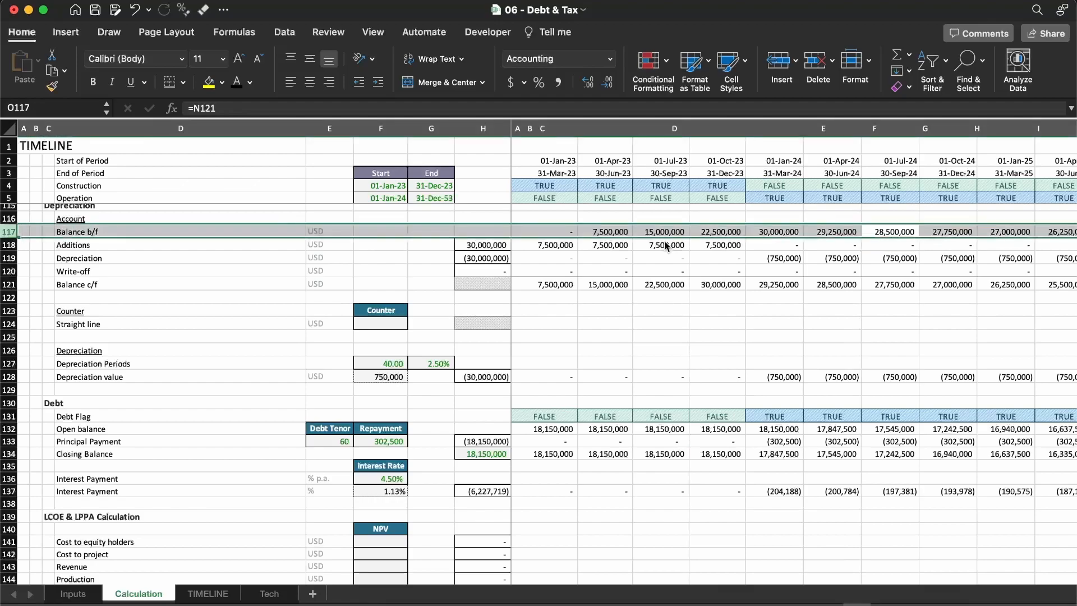
{"action": "key", "text": "Down"}
{"action": "key", "text": "shift+space"}
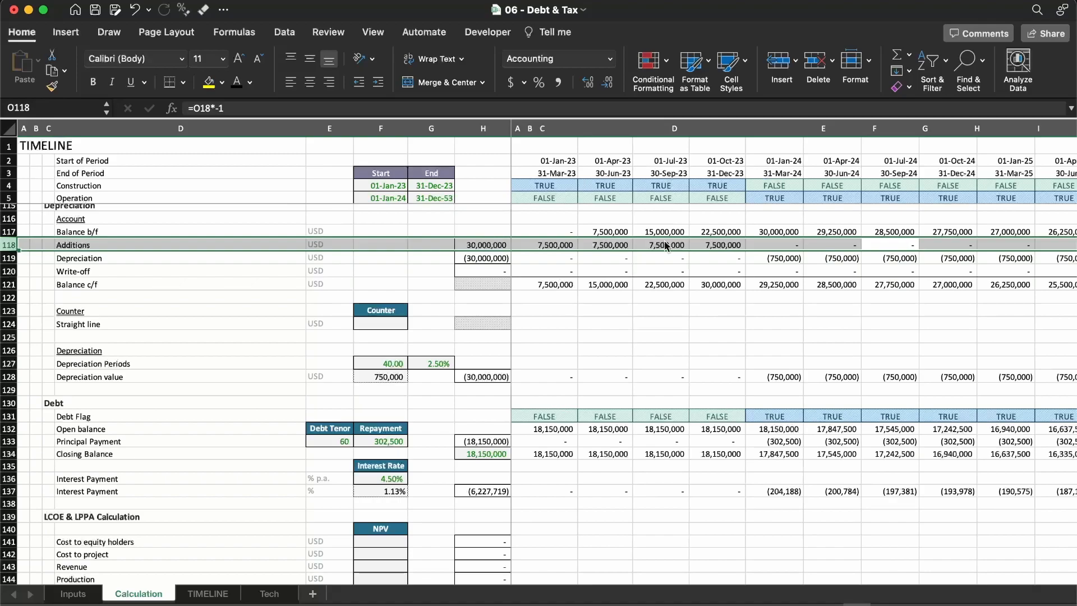
{"action": "key", "text": "Down"}
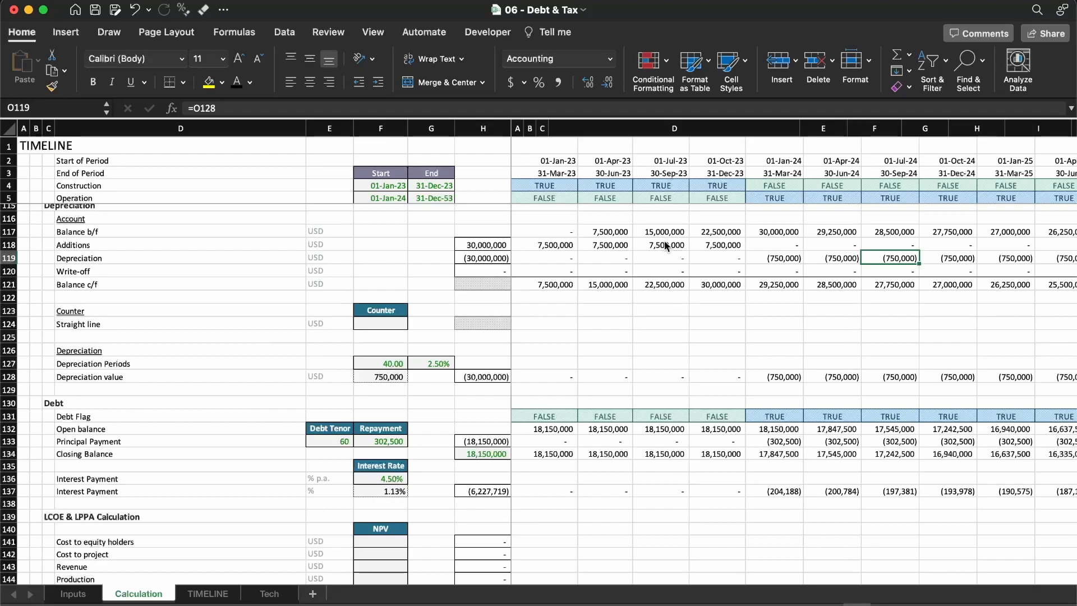
{"action": "key", "text": "Up"}
{"action": "key", "text": "shift+space"}
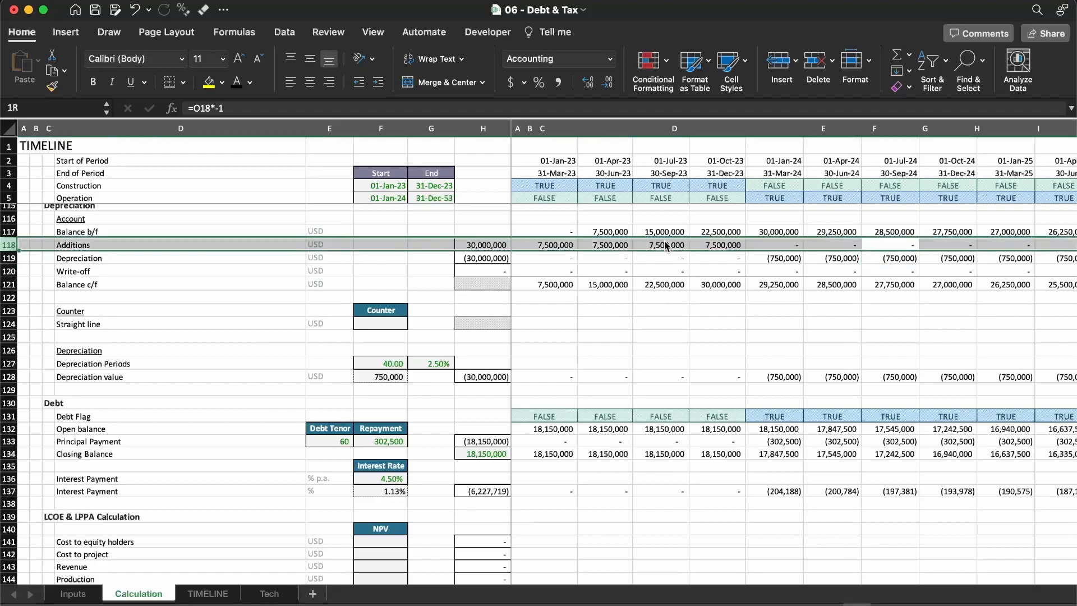
Link the first-period Depreciation cell I89 of the geared tax calculation to the depreciation value with =I128
{"action": "left_click", "coordinate": [533, 307]}
{"action": "scroll", "coordinate": [533, 307], "scroll_direction": "up", "scroll_amount": 3}
{"action": "scroll", "coordinate": [534, 308], "scroll_direction": "up", "scroll_amount": 8}
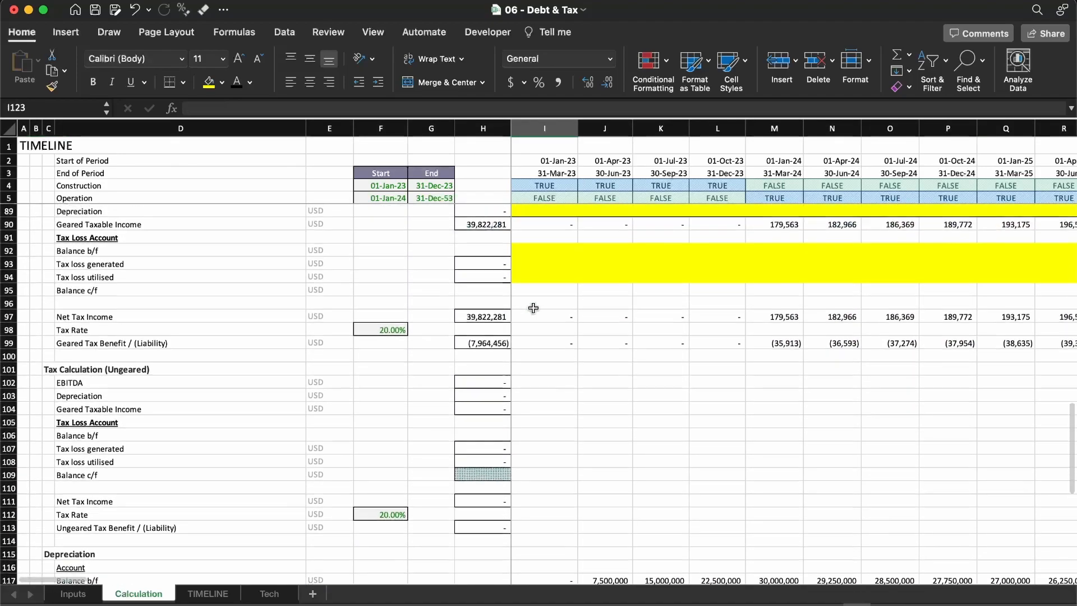
{"action": "scroll", "coordinate": [533, 307], "scroll_direction": "up", "scroll_amount": 1}
{"action": "left_click", "coordinate": [536, 326]}
{"action": "type", "text": "="}
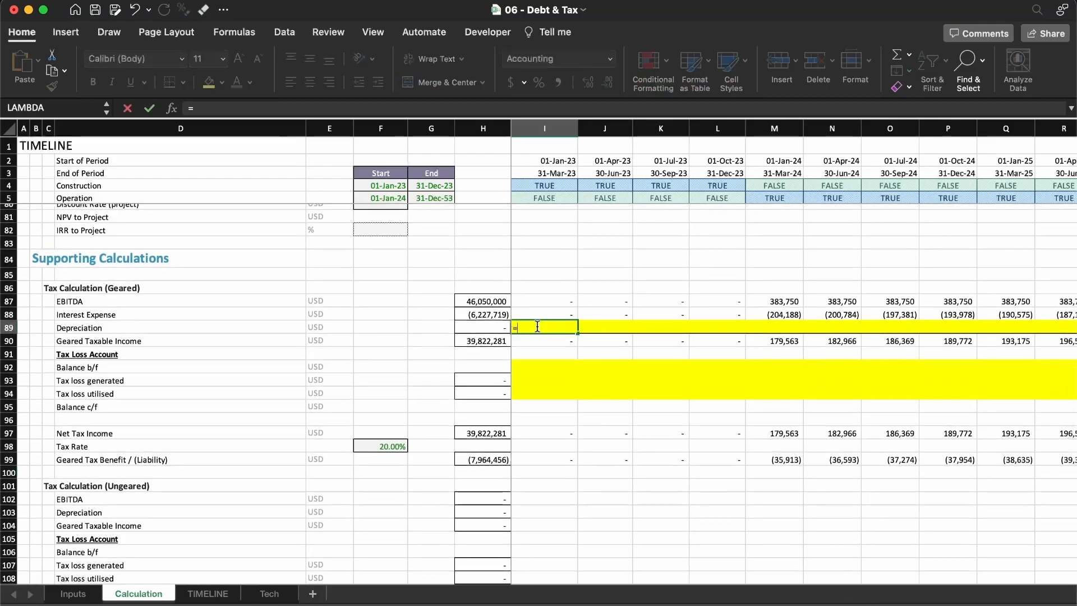
{"action": "scroll", "coordinate": [532, 352], "scroll_direction": "down", "scroll_amount": 10}
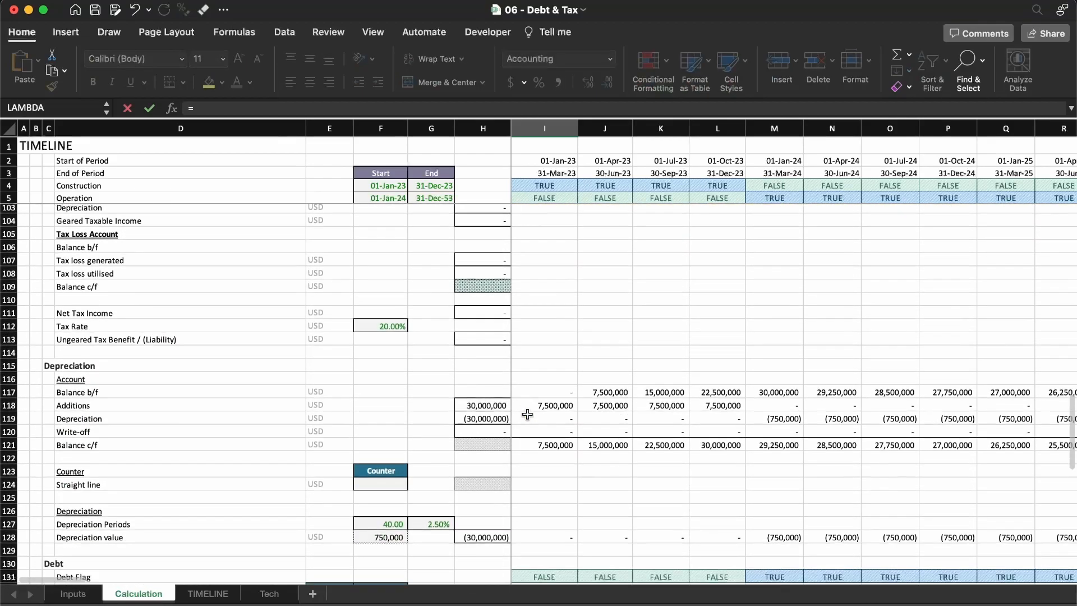
{"action": "scroll", "coordinate": [527, 415], "scroll_direction": "down", "scroll_amount": 1}
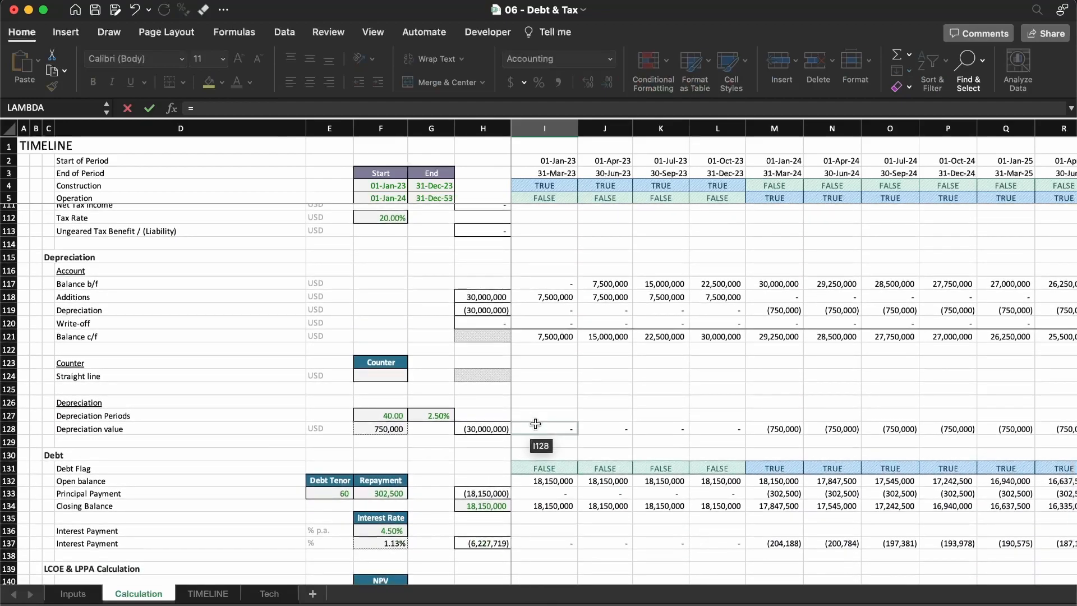
{"action": "left_click", "coordinate": [535, 423]}
{"action": "key", "text": "Return"}
{"action": "key", "text": "Up"}
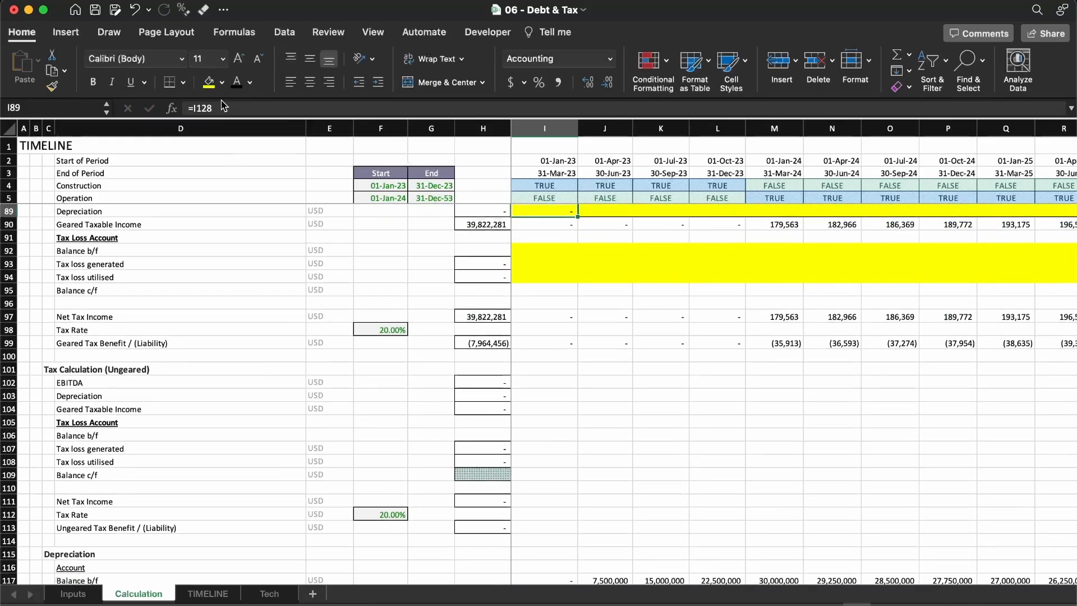
Remove the yellow fill from I89 and copy its formula, pasting formulas only, across the Depreciation row to the end of the timeline
{"action": "left_click", "coordinate": [223, 82]}
{"action": "left_click", "coordinate": [238, 109]}
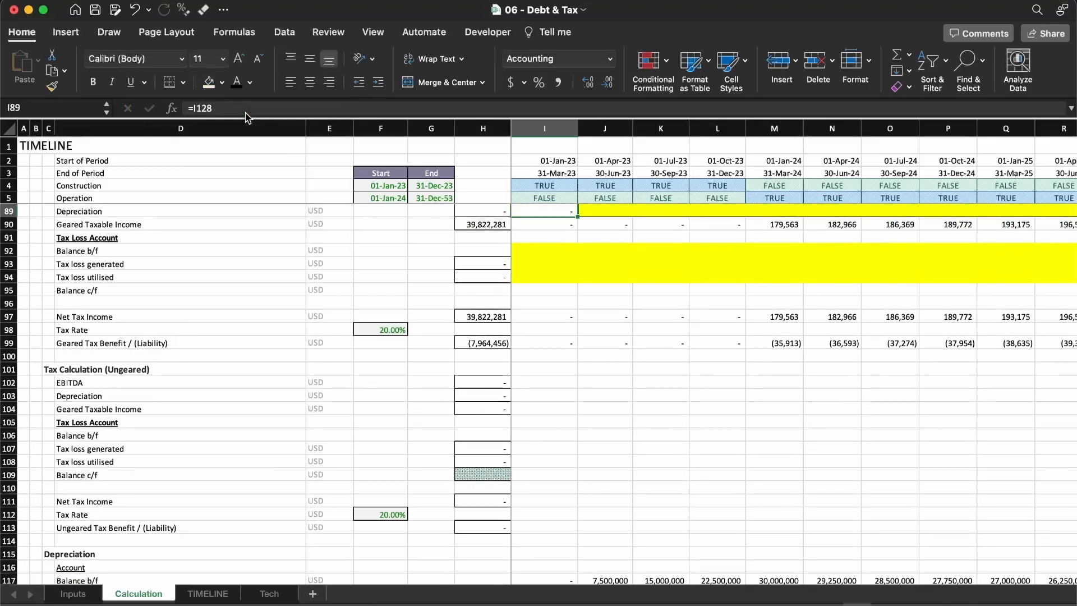
{"action": "key", "text": "ctrl+c"}
{"action": "key", "text": "ctrl+shift+Right"}
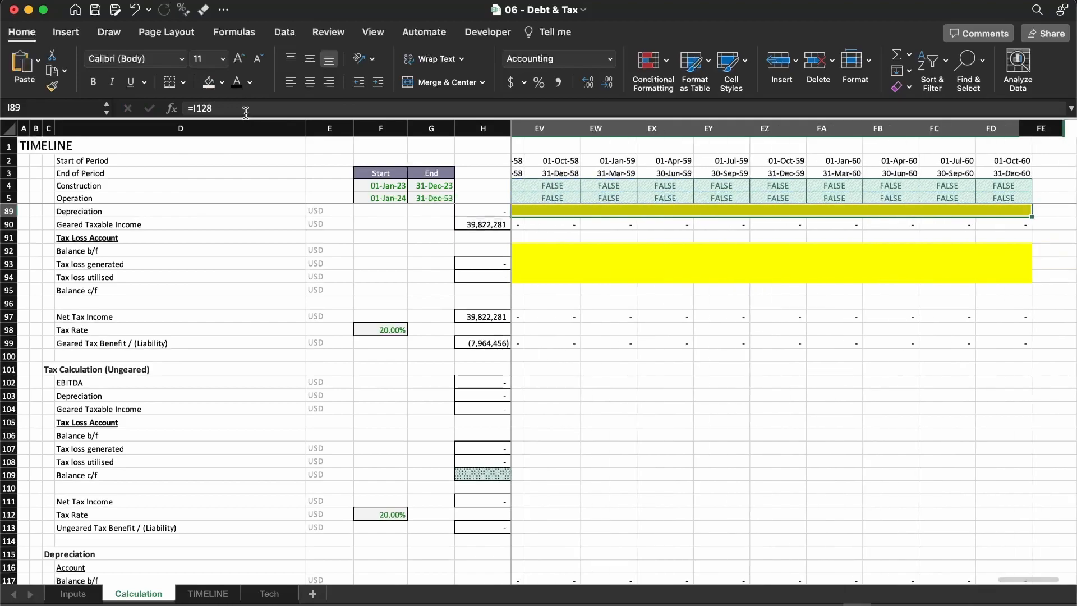
{"action": "key", "text": "ctrl+super+v"}
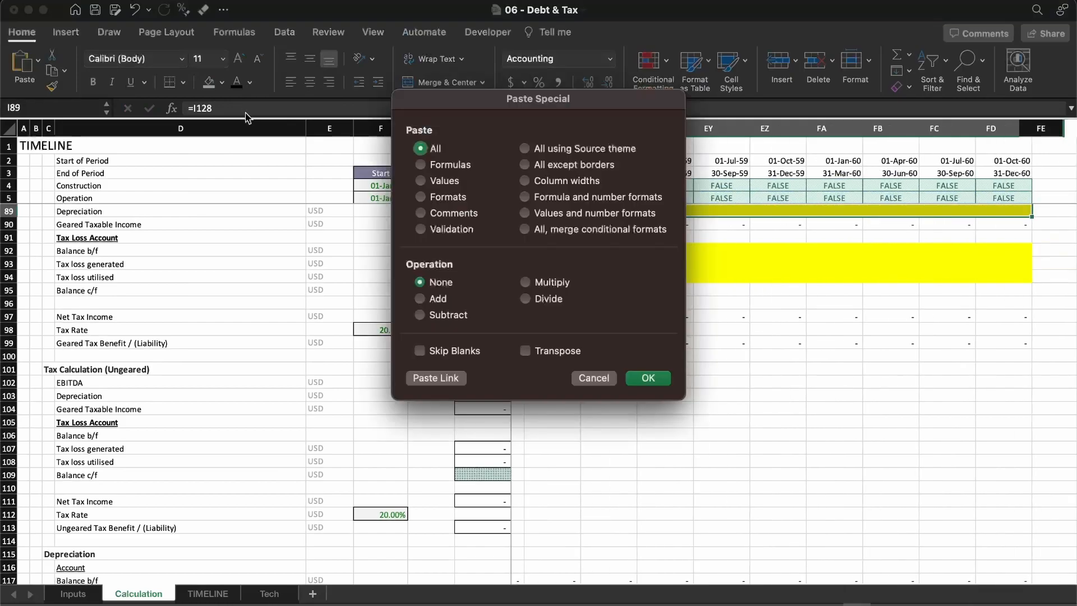
{"action": "key", "text": "Down"}
{"action": "key", "text": "Return"}
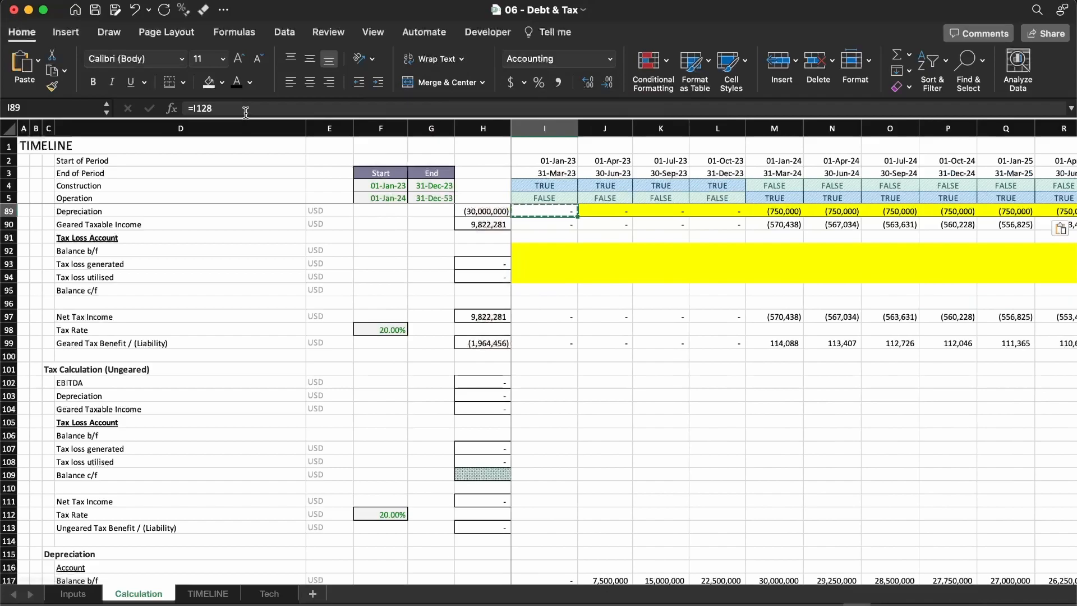
Remove the yellow fill from the rest of the geared Depreciation row through the end of the timeline
{"action": "key", "text": "ctrl+shift+Right"}
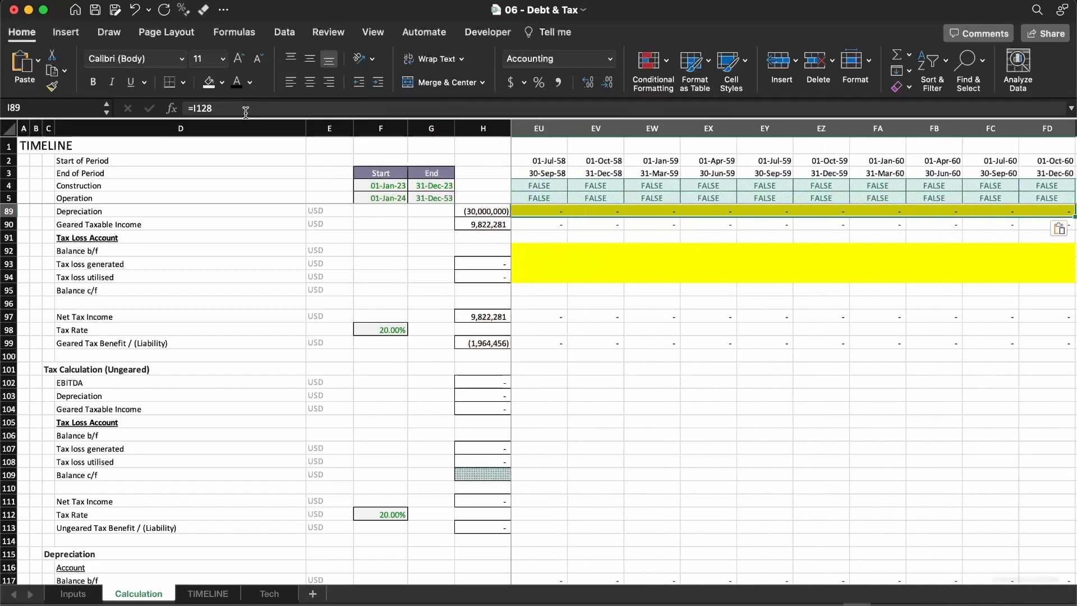
{"action": "left_click", "coordinate": [203, 83]}
{"action": "key", "text": "Left"}
{"action": "key", "text": "Right"}
{"action": "key", "text": "Right"}
Review the geared tax calculation from EBITDA down to the empty Tax Loss Account rows
{"action": "key", "text": "Up"}
{"action": "key", "text": "Up"}
{"action": "key", "text": "Up"}
{"action": "key", "text": "Up"}
{"action": "key", "text": "Up"}
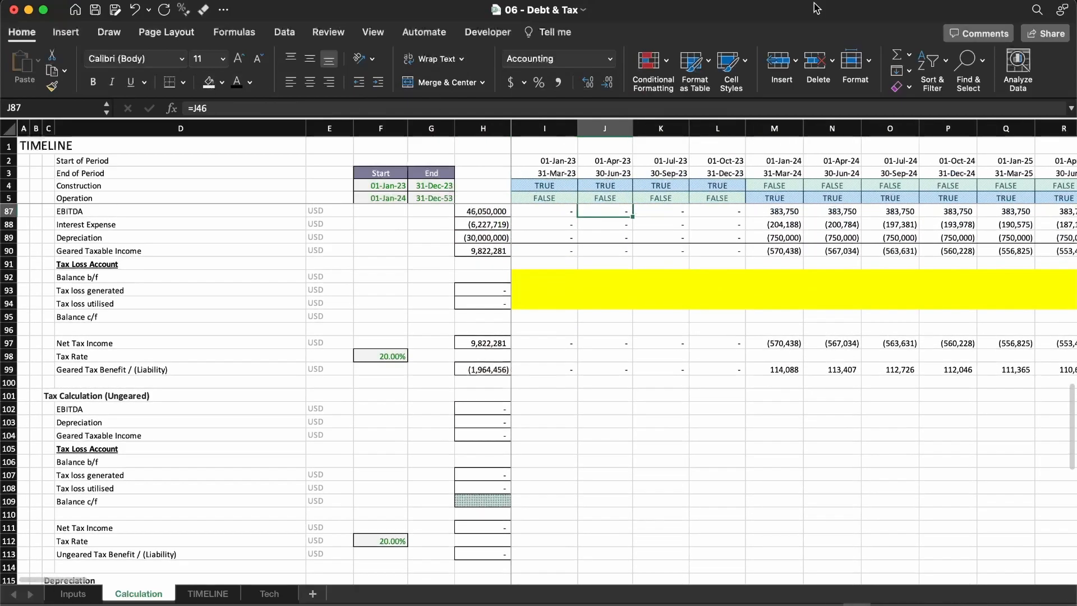
{"action": "key", "text": "Down"}
{"action": "key", "text": "Down"}
{"action": "key", "text": "Down"}
{"action": "key", "text": "Down"}
{"action": "key", "text": "Down"}
{"action": "key", "text": "Down"}
{"action": "key", "text": "Down"}
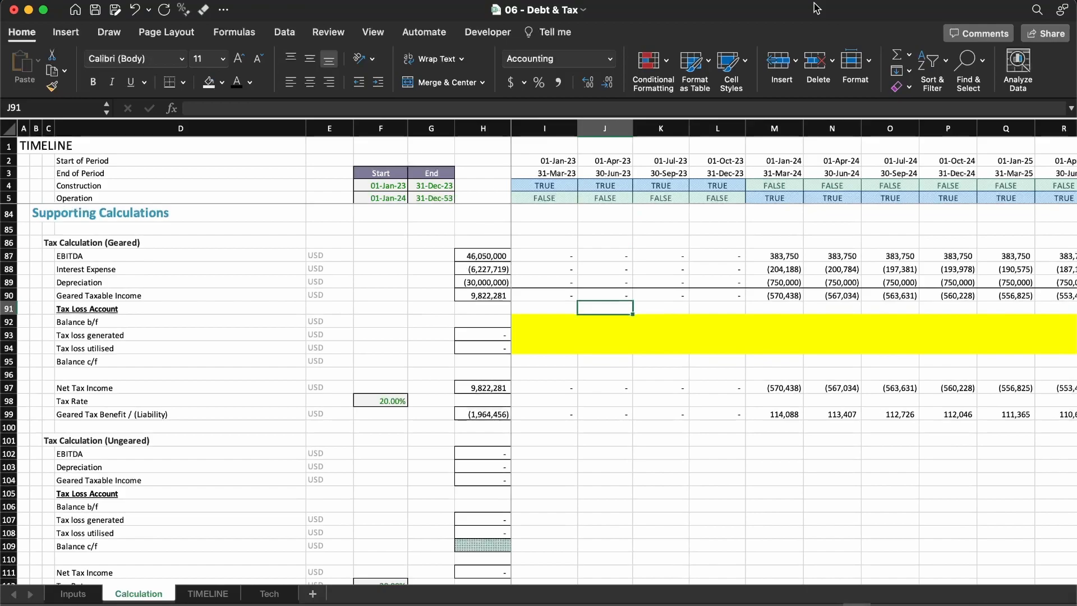
{"action": "key", "text": "shift+space"}
{"action": "key", "text": "Up"}
{"action": "key", "text": "shift+space"}
{"action": "key", "text": "Down"}
{"action": "key", "text": "Down"}
{"action": "key", "text": "shift+space"}
{"action": "key", "text": "shift+Down"}
{"action": "key", "text": "shift+Down"}
{"action": "key", "text": "shift+Down"}
{"action": "key", "text": "shift+Up"}
{"action": "key", "text": "Up"}
{"action": "key", "text": "Up"}
{"action": "key", "text": "Right"}
{"action": "key", "text": "Right"}
{"action": "key", "text": "Right"}
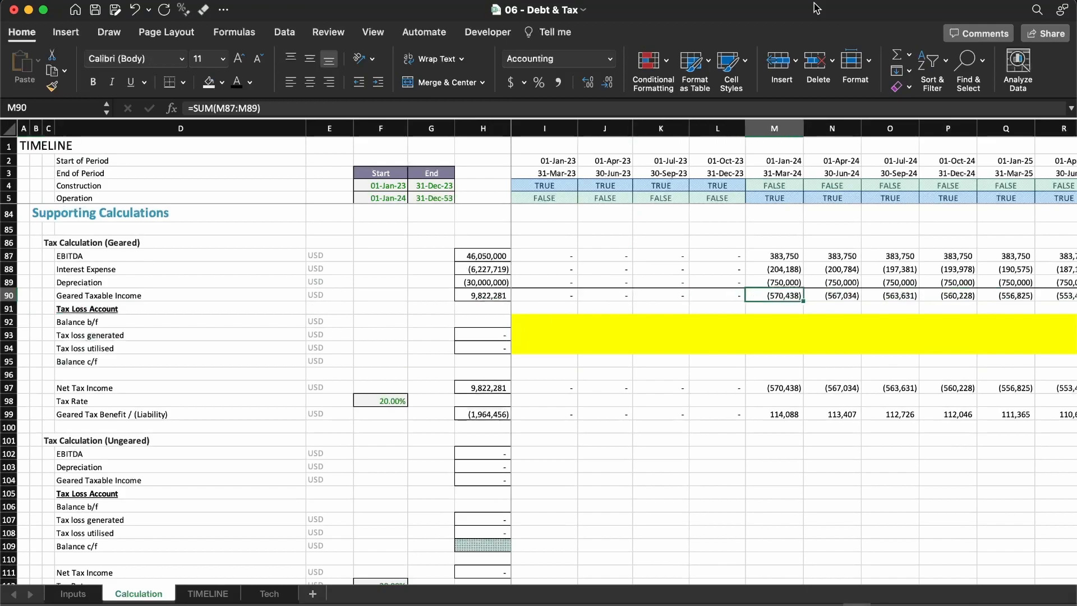
Check the Geared Taxable Income formulas in M90 and N90 for the first two operating periods
{"action": "key", "text": "Right"}
{"action": "key", "text": "Left"}
{"action": "key", "text": "F2"}
{"action": "key", "text": "Tab"}
{"action": "key", "text": "F2"}
{"action": "key", "text": "shift+Tab"}
{"action": "key", "text": "shift+space"}
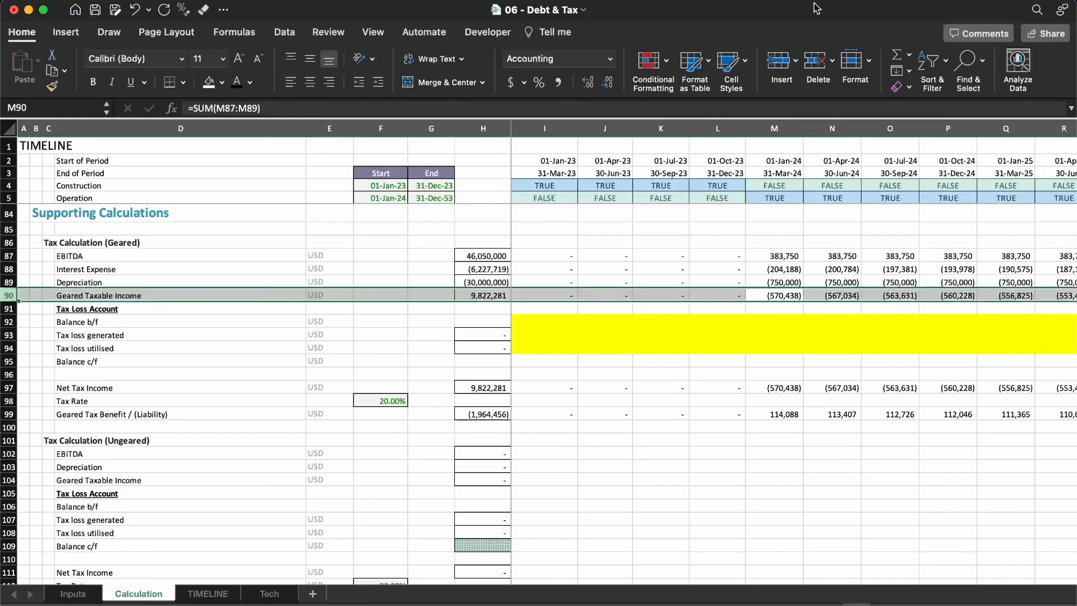
Check the Geared Tax Benefit / (Liability) formulas in M99 and N99 and the cells they reference
{"action": "key", "text": "Down"}
{"action": "key", "text": "Down"}
{"action": "key", "text": "Down"}
{"action": "key", "text": "Down"}
{"action": "key", "text": "Down"}
{"action": "key", "text": "Down"}
{"action": "key", "text": "Down"}
{"action": "key", "text": "Down"}
{"action": "key", "text": "Down"}
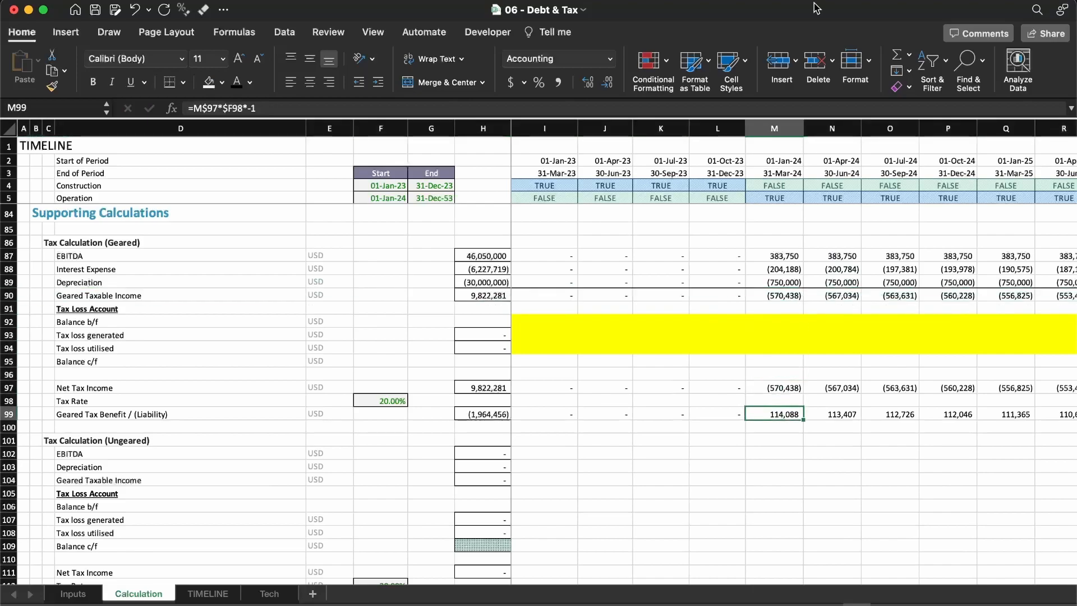
{"action": "key", "text": "F2"}
{"action": "key", "text": "Escape"}
{"action": "key", "text": "Right"}
{"action": "key", "text": "F2"}
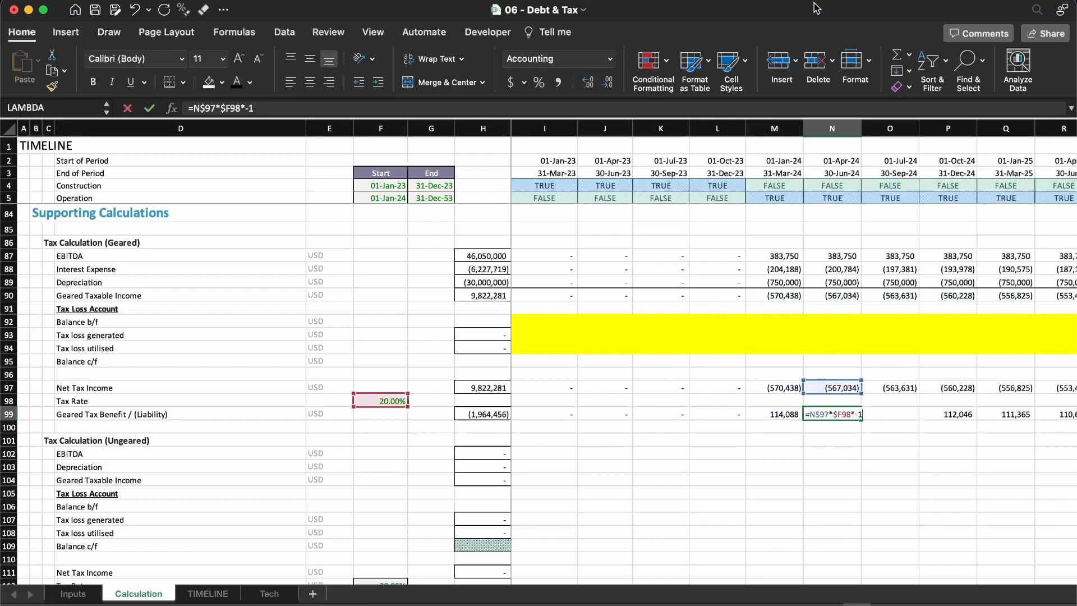
{"action": "key", "text": "Escape"}
Compare the Geared Tax Benefit / (Liability) row with the Geared Taxable Income row across the early periods
{"action": "key", "text": "Left"}
{"action": "key", "text": "Left"}
{"action": "key", "text": "Left"}
{"action": "key", "text": "Left"}
{"action": "key", "text": "Left"}
{"action": "key", "text": "Left"}
{"action": "key", "text": "Left"}
{"action": "key", "text": "Left"}
{"action": "key", "text": "Left"}
{"action": "key", "text": "Left"}
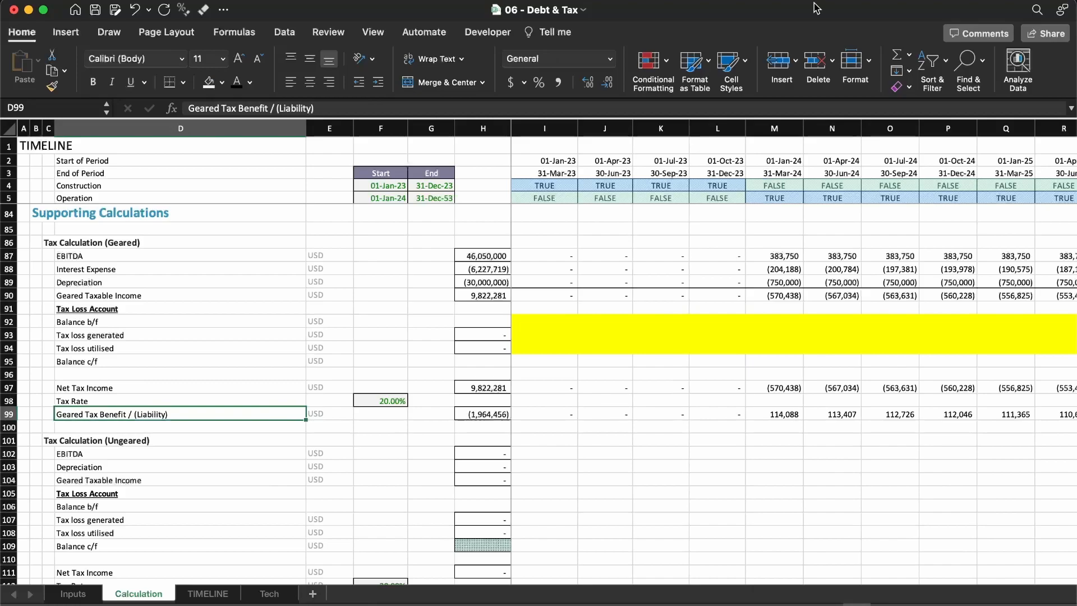
{"action": "key", "text": "Right"}
{"action": "key", "text": "Right"}
{"action": "key", "text": "Right"}
{"action": "key", "text": "Right"}
{"action": "key", "text": "Right"}
{"action": "key", "text": "Right"}
{"action": "key", "text": "Right"}
{"action": "key", "text": "Right"}
{"action": "key", "text": "Right"}
{"action": "key", "text": "Right"}
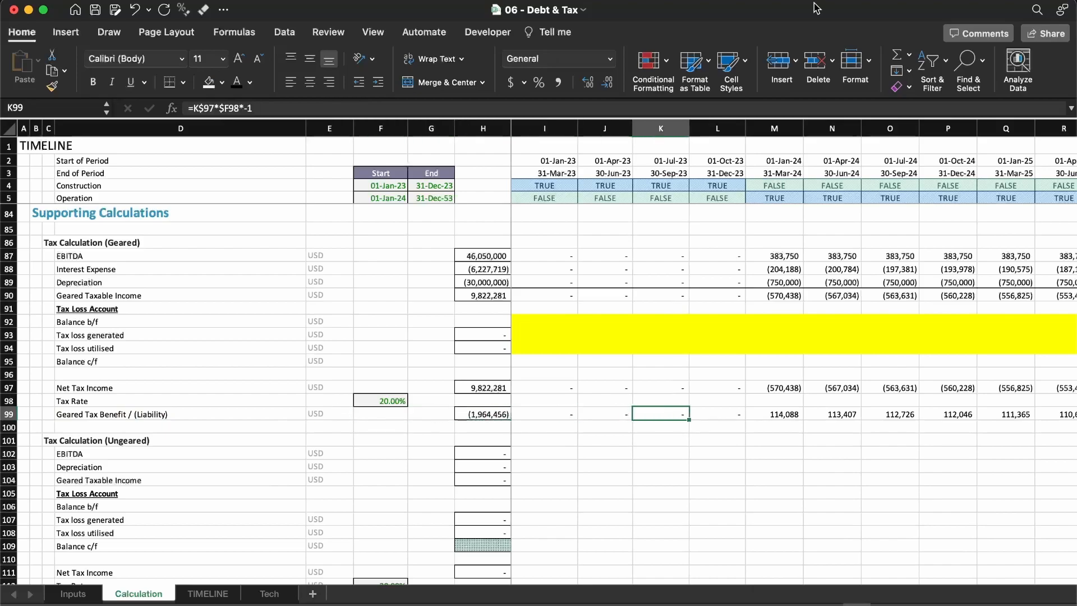
{"action": "key", "text": "Right"}
{"action": "key", "text": "Right"}
{"action": "key", "text": "Up"}
{"action": "key", "text": "Up"}
{"action": "key", "text": "Up"}
{"action": "key", "text": "Up"}
{"action": "key", "text": "Up"}
{"action": "key", "text": "Up"}
{"action": "key", "text": "Up"}
{"action": "key", "text": "Up"}
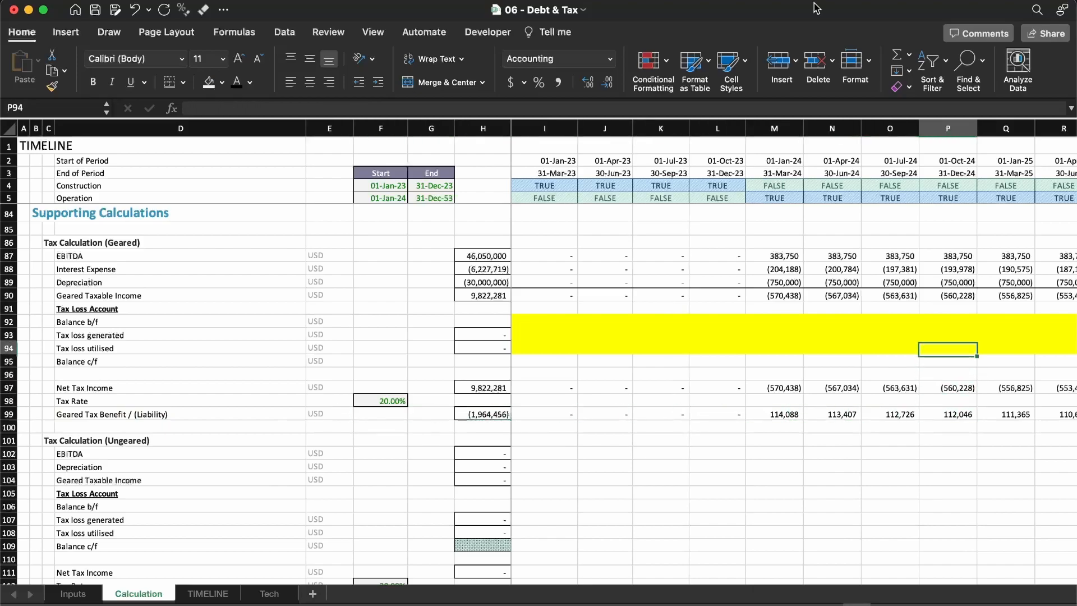
{"action": "key", "text": "Up"}
{"action": "key", "text": "Left"}
{"action": "key", "text": "Left"}
{"action": "key", "text": "Left"}
{"action": "key", "text": "Left"}
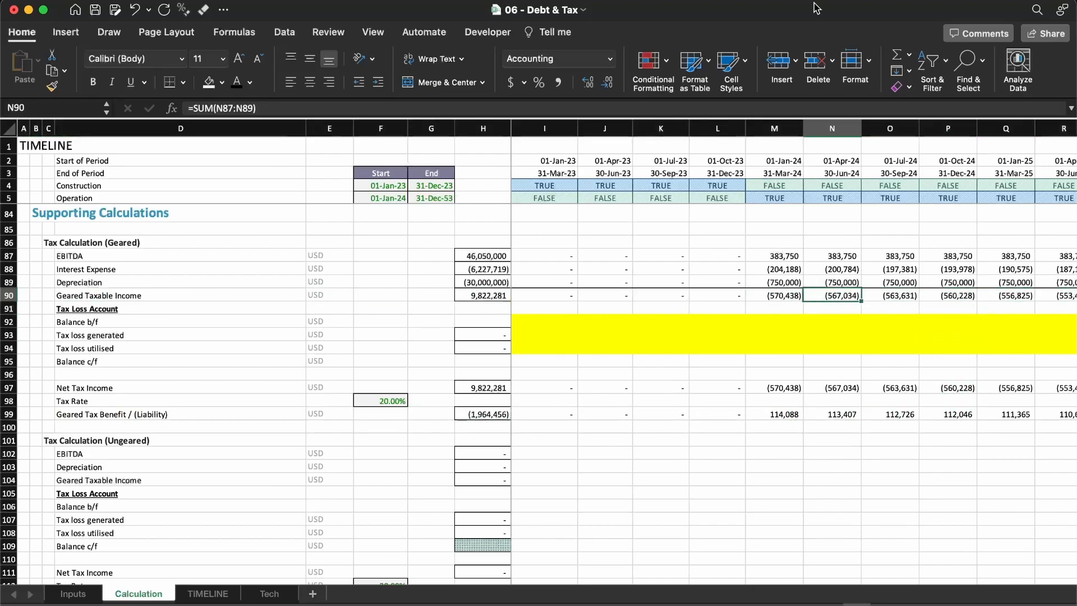
Examine the Tax Loss Account rows starting at Balance b/f in relation to the Geared Taxable Income row
{"action": "key", "text": "shift+space"}
{"action": "key", "text": "Down"}
{"action": "key", "text": "Down"}
{"action": "key", "text": "shift+space"}
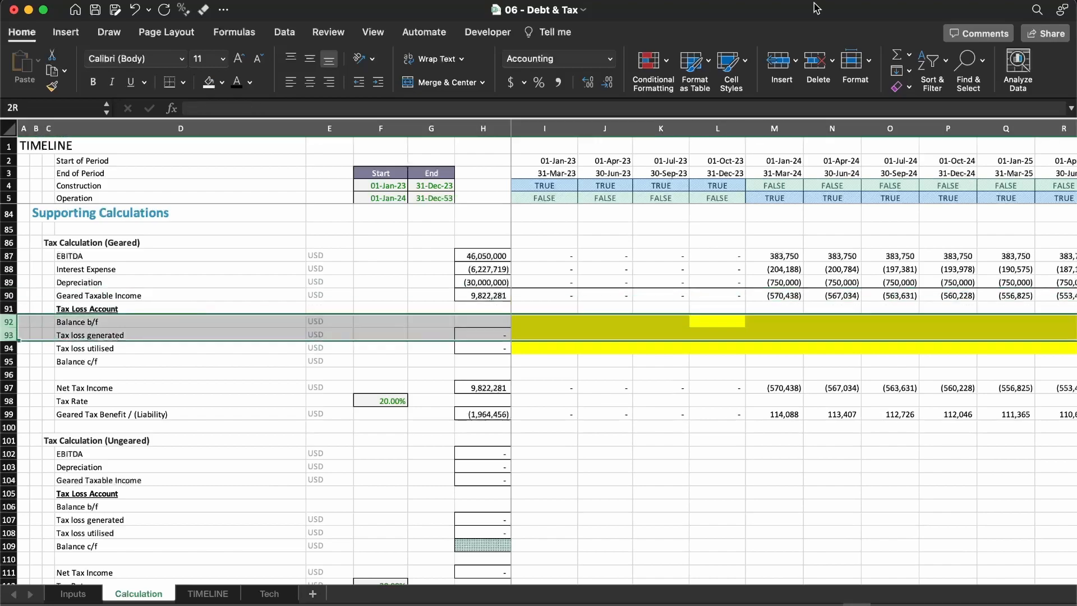
{"action": "key", "text": "shift+Down"}
{"action": "key", "text": "shift+Down"}
{"action": "key", "text": "shift+Down"}
{"action": "key", "text": "Up"}
{"action": "key", "text": "Down"}
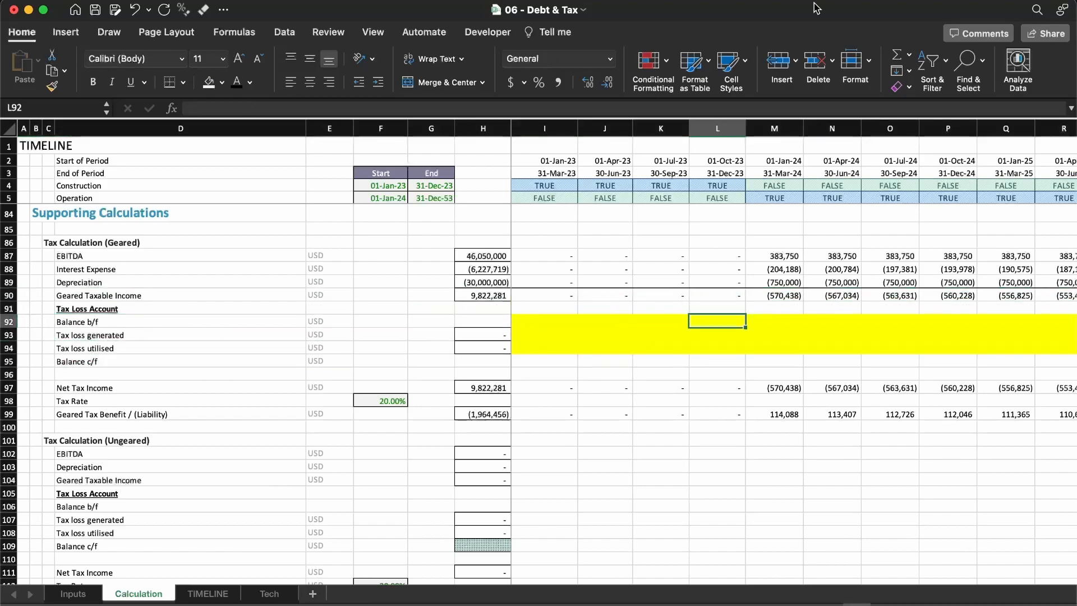
{"action": "key", "text": "ctrl+Page_Up"}
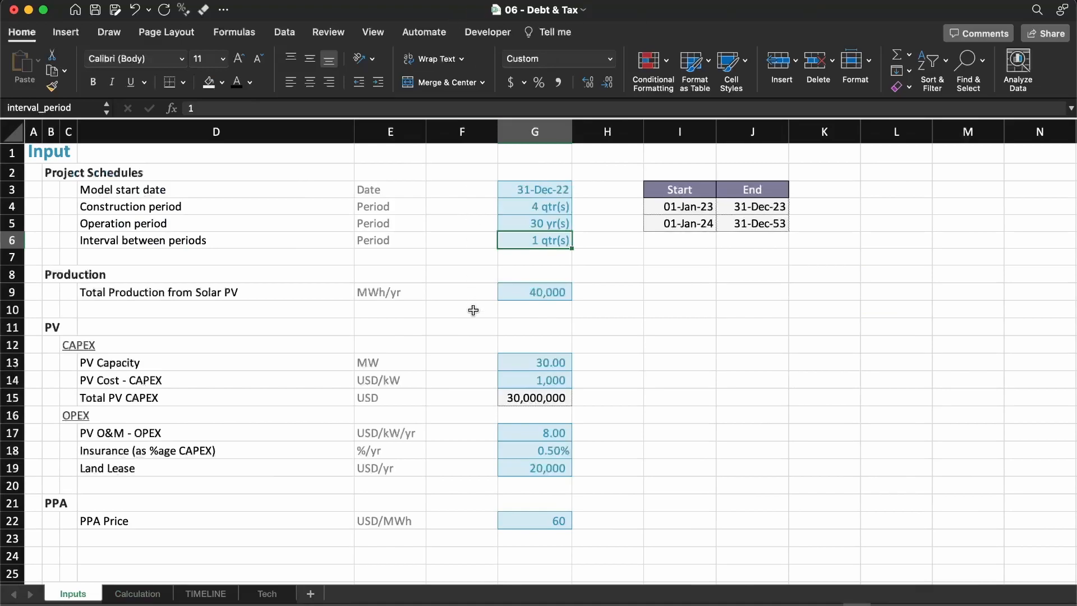
{"action": "scroll", "coordinate": [472, 311], "scroll_direction": "up", "scroll_amount": 1}
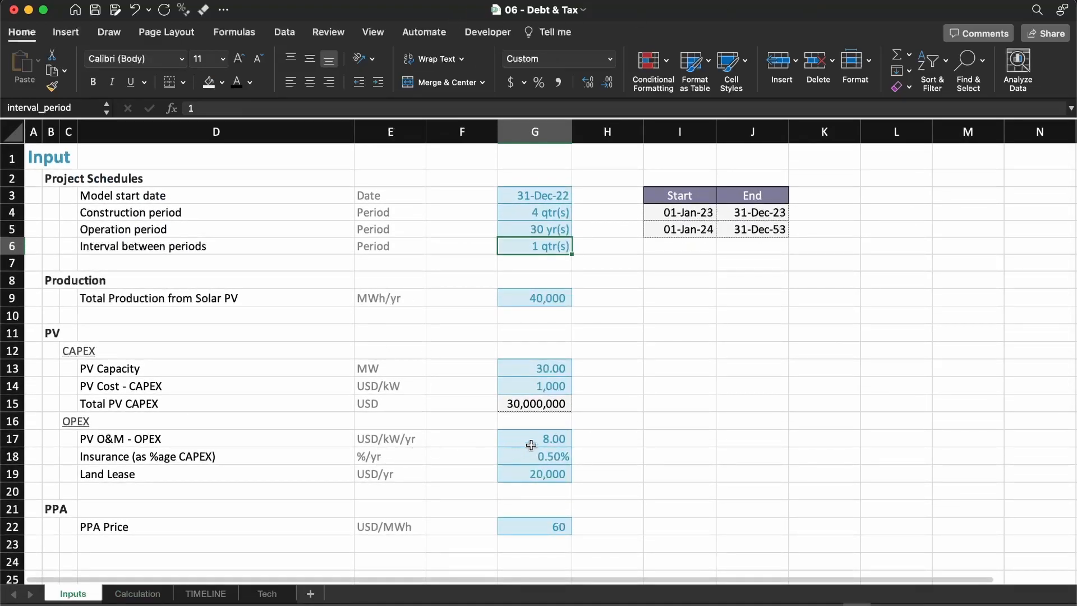
{"action": "key", "text": "ctrl+Page_Down"}
{"action": "key", "text": "Down"}
{"action": "key", "text": "Down"}
{"action": "key", "text": "Down"}
{"action": "key", "text": "Down"}
{"action": "key", "text": "Down"}
Set Total Production from Solar PV in G9 on the Inputs sheet to 45,000 MWh/yr
{"action": "key", "text": "ctrl+Page_Up"}
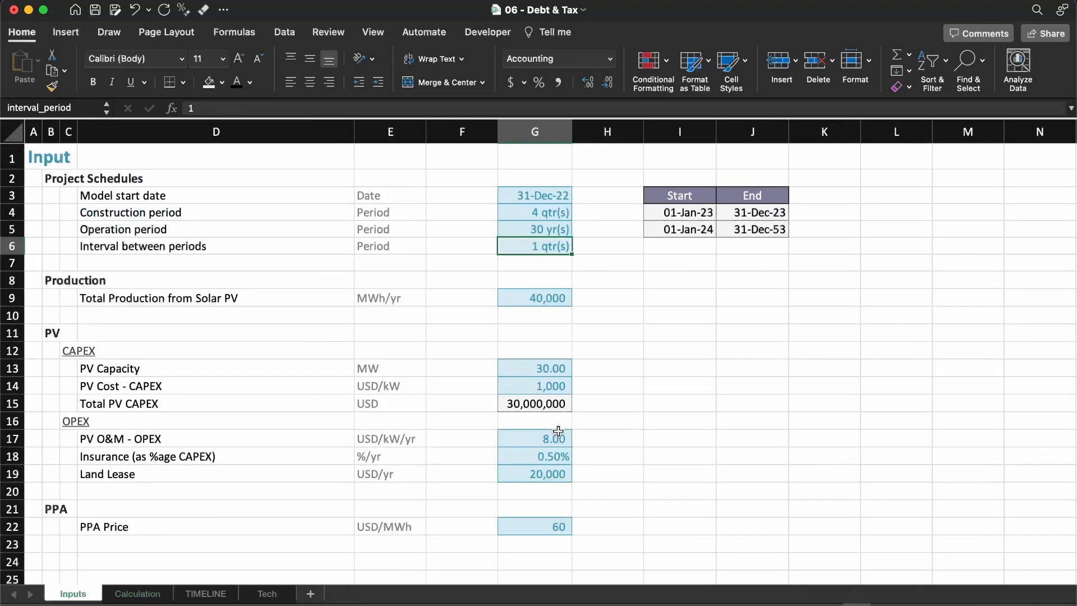
{"action": "key", "text": "Up"}
{"action": "key", "text": "Up"}
{"action": "key", "text": "Up"}
{"action": "key", "text": "Down"}
{"action": "key", "text": "Down"}
{"action": "key", "text": "Down"}
{"action": "key", "text": "Down"}
{"action": "key", "text": "Down"}
{"action": "key", "text": "Down"}
{"action": "key", "text": "Down"}
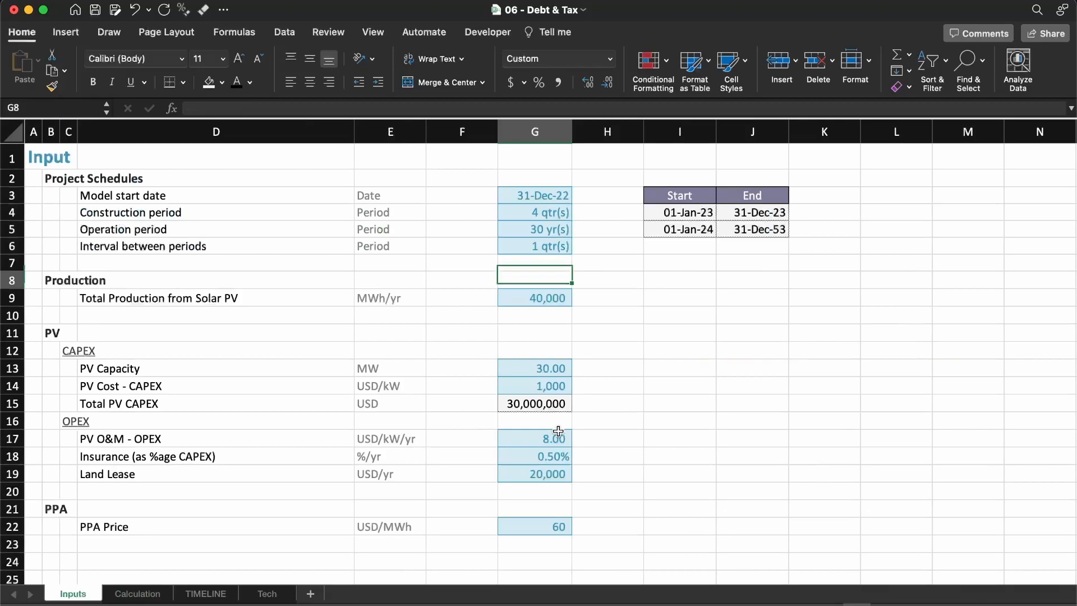
{"action": "key", "text": "Up"}
{"action": "type", "text": "45000"}
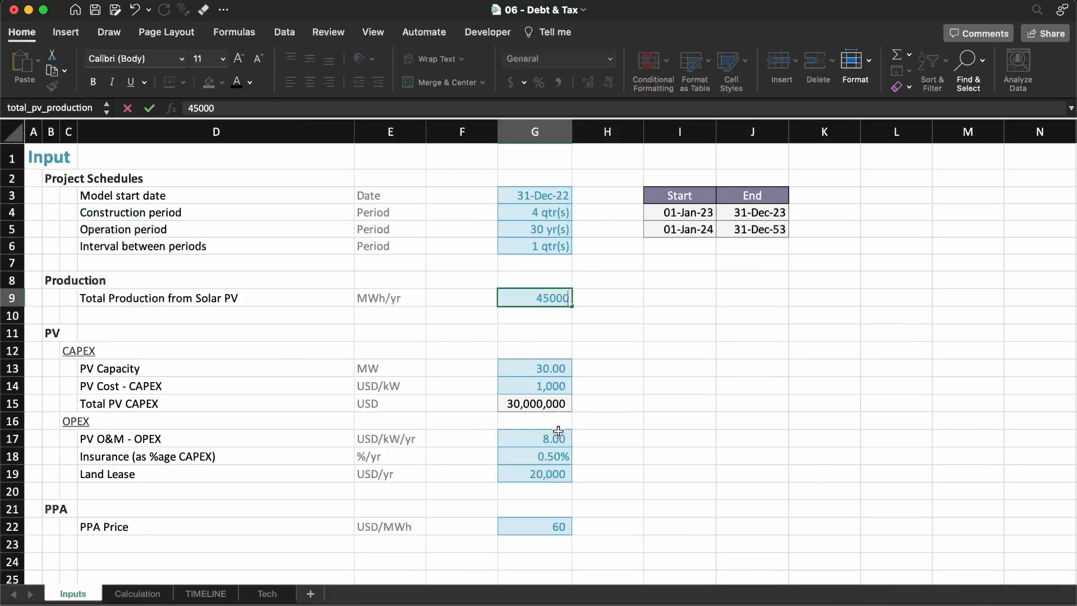
{"action": "key", "text": "Return"}
Set the PV Capacity in G13 to 20 MW
{"action": "key", "text": "Down"}
{"action": "key", "text": "Down"}
{"action": "key", "text": "Down"}
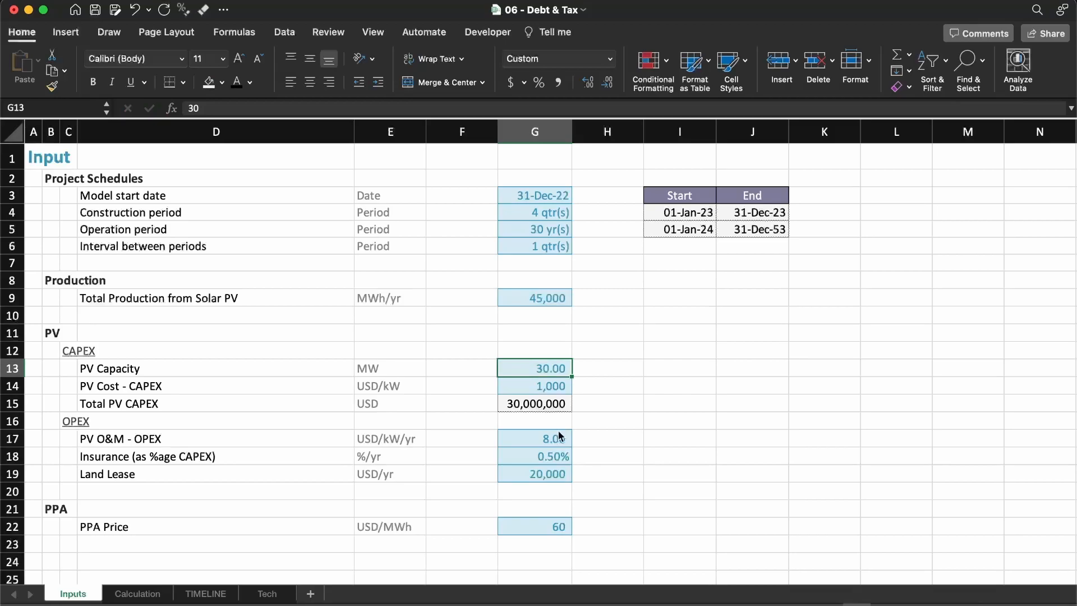
{"action": "type", "text": "20"}
{"action": "key", "text": "Return"}
Set the Insurance percentage of CAPEX in G18 to 0%
{"action": "key", "text": "Down"}
{"action": "key", "text": "Down"}
{"action": "key", "text": "Down"}
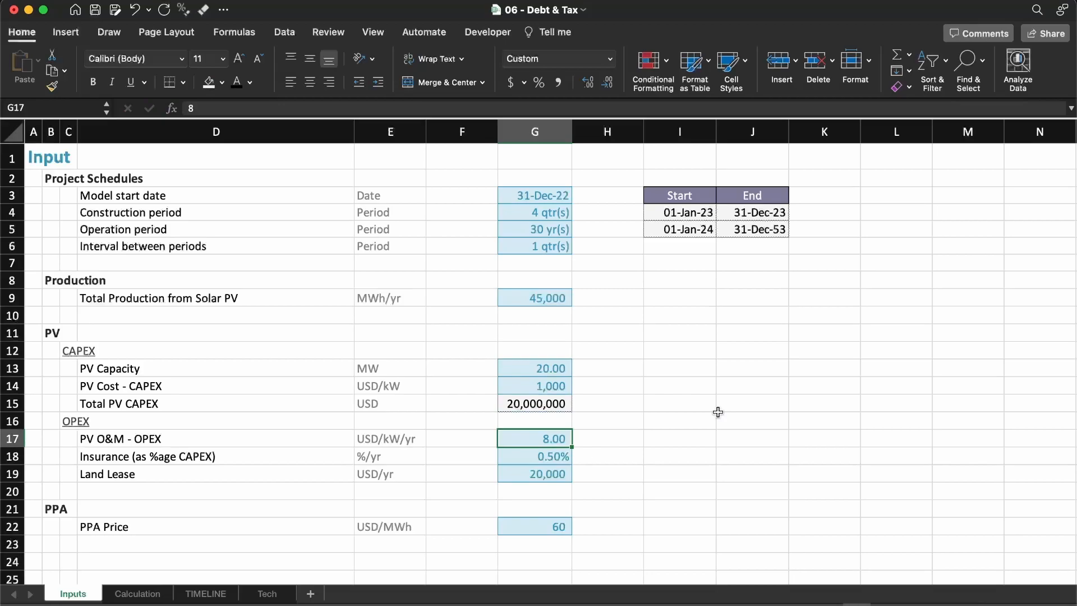
{"action": "key", "text": "Down"}
{"action": "type", "text": "0"}
{"action": "key", "text": "Return"}
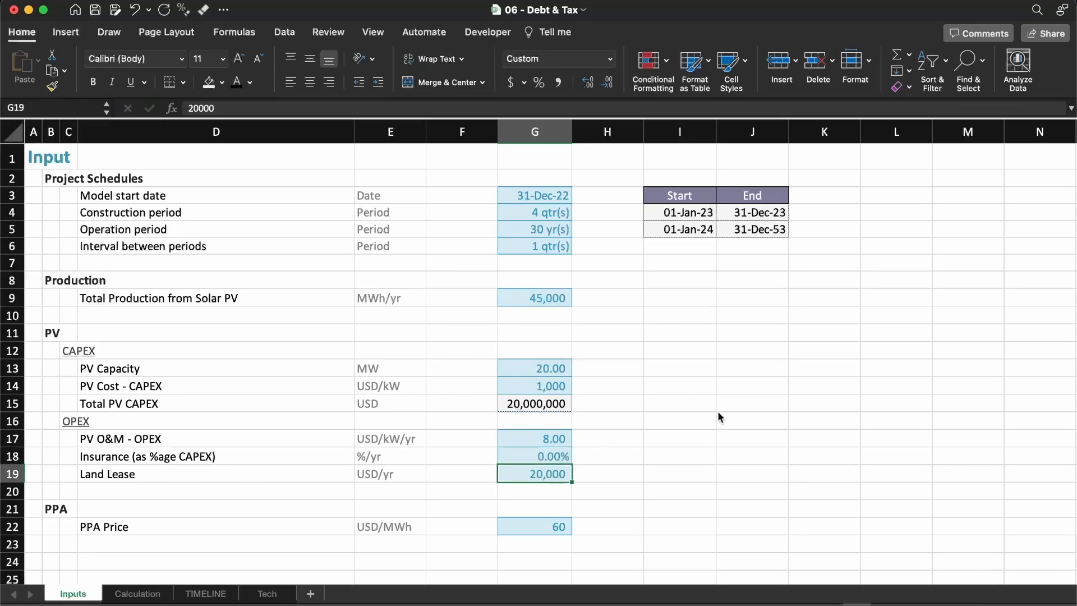
Increase the PPA Price in G22 on the Inputs sheet and return to the geared tax section of the Calculation sheet
{"action": "key", "text": "ctrl+Page_Down"}
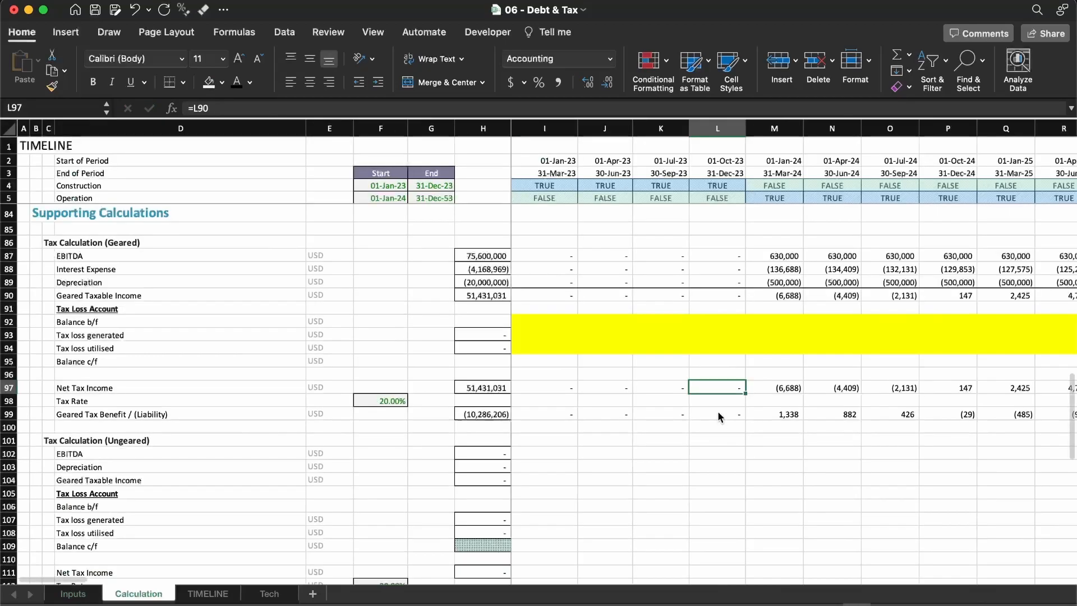
{"action": "key", "text": "ctrl+Page_Up"}
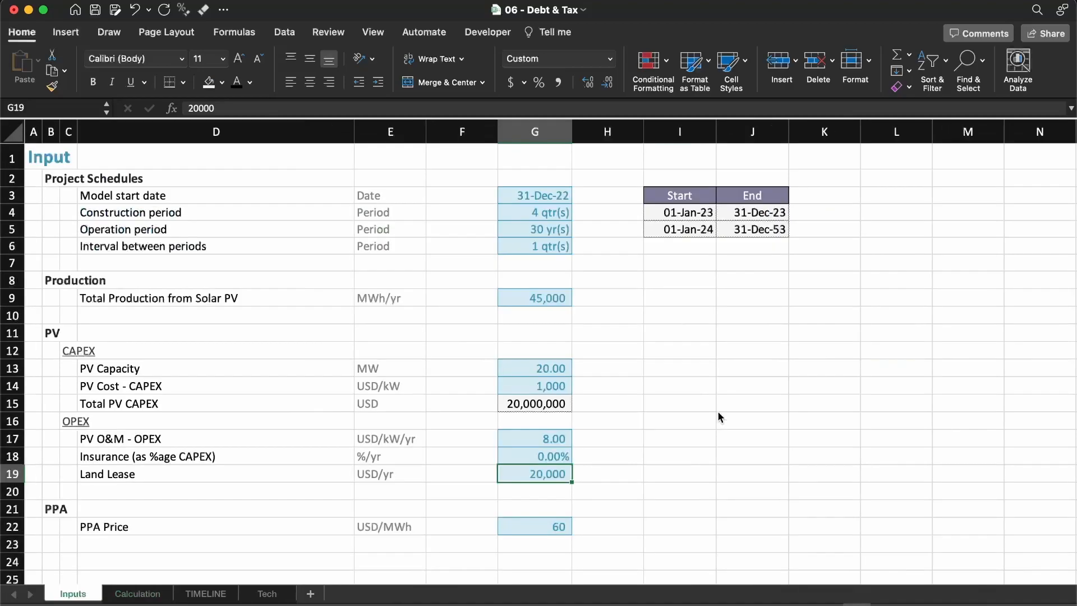
{"action": "key", "text": "Down"}
{"action": "key", "text": "Down"}
{"action": "key", "text": "Down"}
{"action": "key", "text": "Down"}
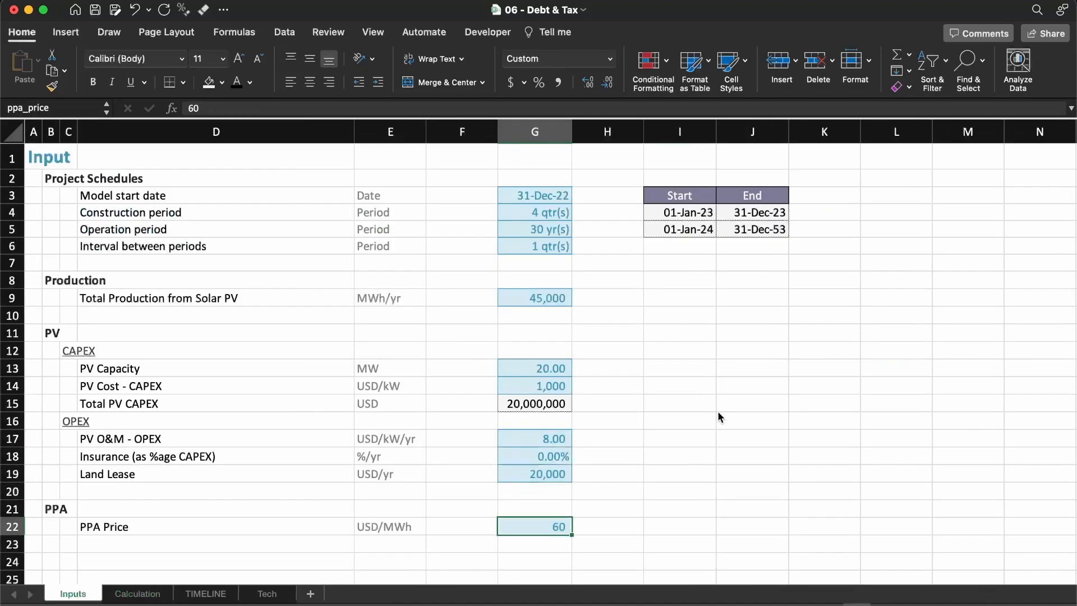
{"action": "key", "text": "Down"}
{"action": "key", "text": "ctrl+Page_Down"}
{"action": "key", "text": "Right"}
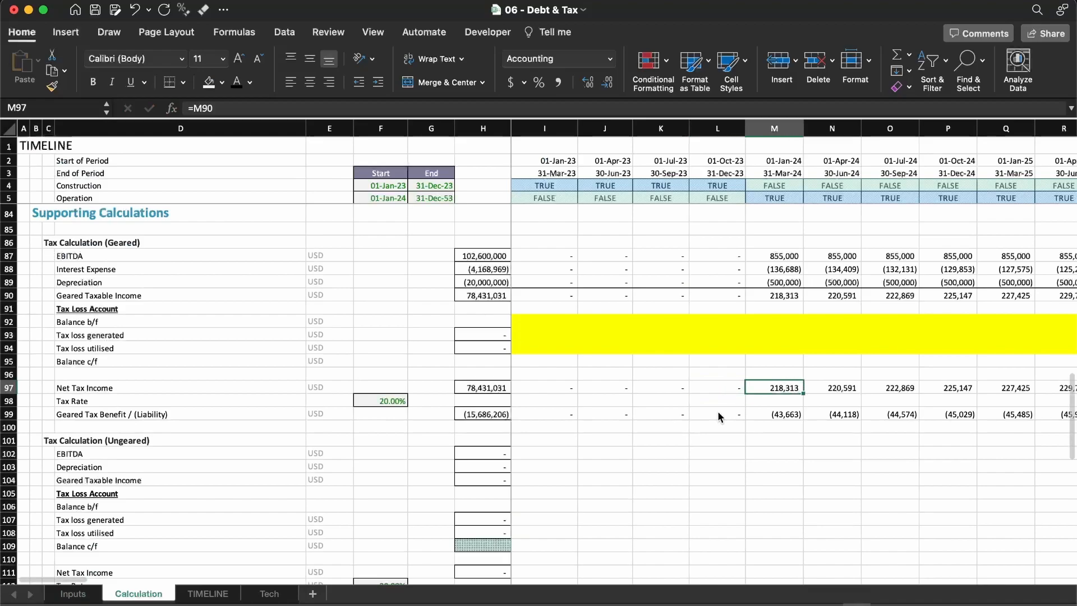
Examine the Net Tax Income row 97 beneath the empty Tax Loss Account
{"action": "key", "text": "ctrl+Up"}
{"action": "key", "text": "Down"}
{"action": "key", "text": "Down"}
{"action": "key", "text": "Down"}
{"action": "key", "text": "Down"}
{"action": "key", "text": "Down"}
{"action": "key", "text": "Down"}
{"action": "key", "text": "Down"}
{"action": "key", "text": "shift+space"}
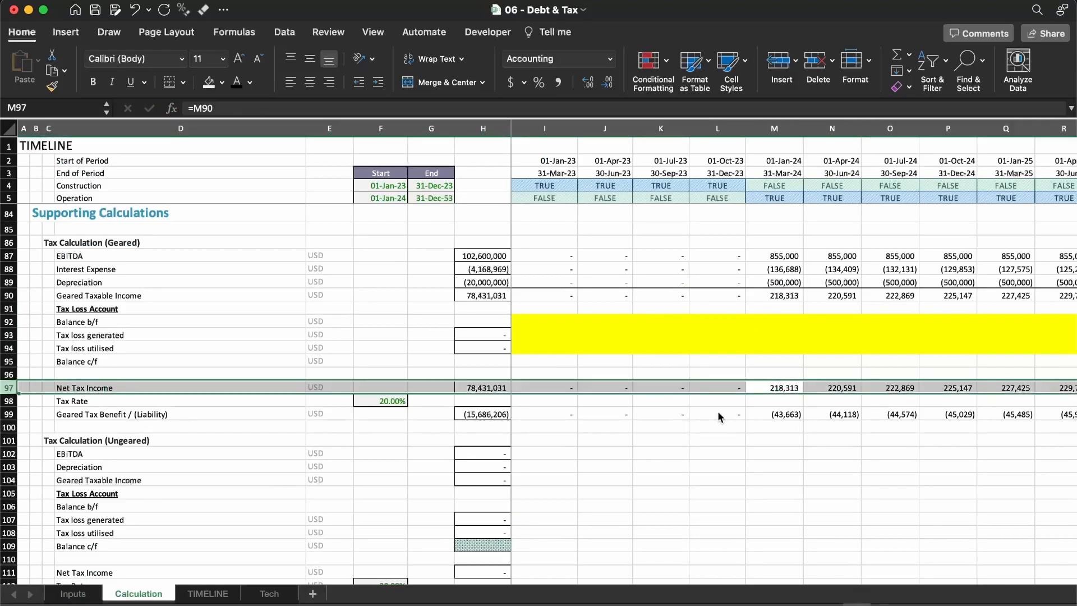
Examine the Geared Tax Benefit / (Liability) row 99 across the construction quarters and the first operating quarters
{"action": "key", "text": "Down"}
{"action": "key", "text": "Down"}
{"action": "key", "text": "shift+space"}
{"action": "key", "text": "Right"}
{"action": "key", "text": "Right"}
{"action": "key", "text": "Right"}
{"action": "key", "text": "Right"}
{"action": "key", "text": "Right"}
{"action": "key", "text": "Right"}
{"action": "key", "text": "Right"}
{"action": "key", "text": "Right"}
{"action": "key", "text": "Right"}
{"action": "key", "text": "Right"}
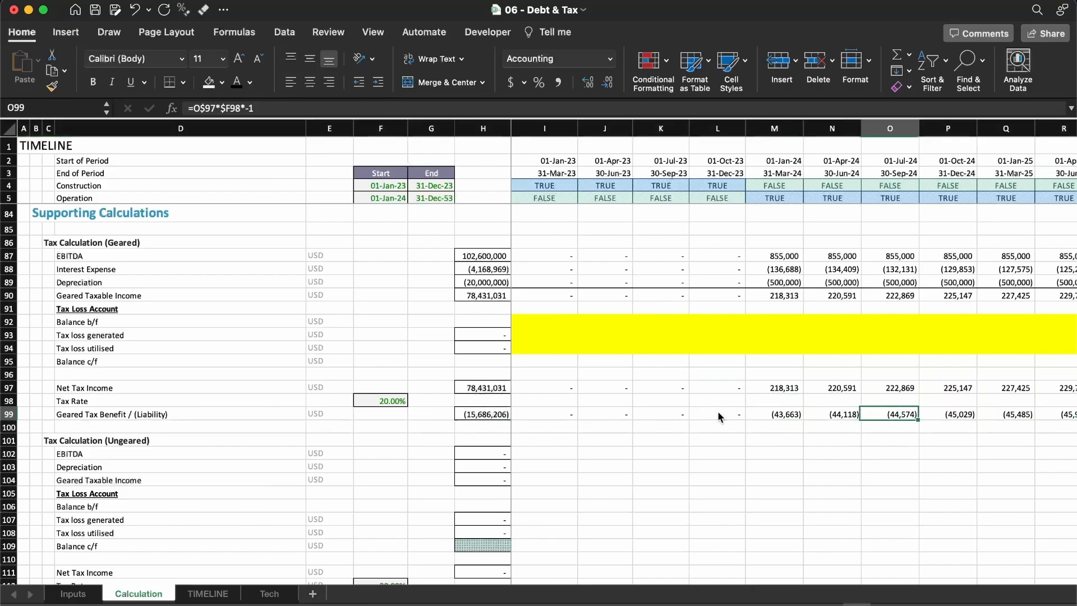
{"action": "key", "text": "Left"}
{"action": "key", "text": "Left"}
{"action": "key", "text": "Left"}
{"action": "key", "text": "Left"}
{"action": "key", "text": "Left"}
{"action": "key", "text": "Left"}
{"action": "key", "text": "Left"}
{"action": "key", "text": "Left"}
{"action": "key", "text": "Left"}
{"action": "key", "text": "Left"}
{"action": "key", "text": "Left"}
{"action": "key", "text": "Left"}
{"action": "key", "text": "Left"}
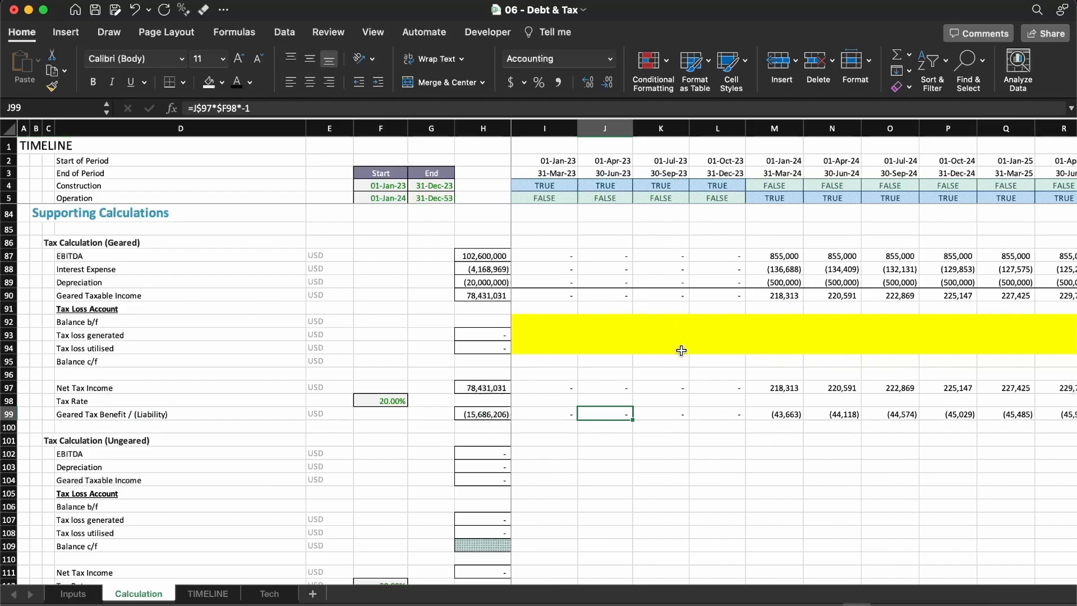
{"action": "left_click", "coordinate": [550, 408]}
{"action": "left_click", "coordinate": [773, 412]}
{"action": "key", "text": "Left"}
{"action": "key", "text": "Left"}
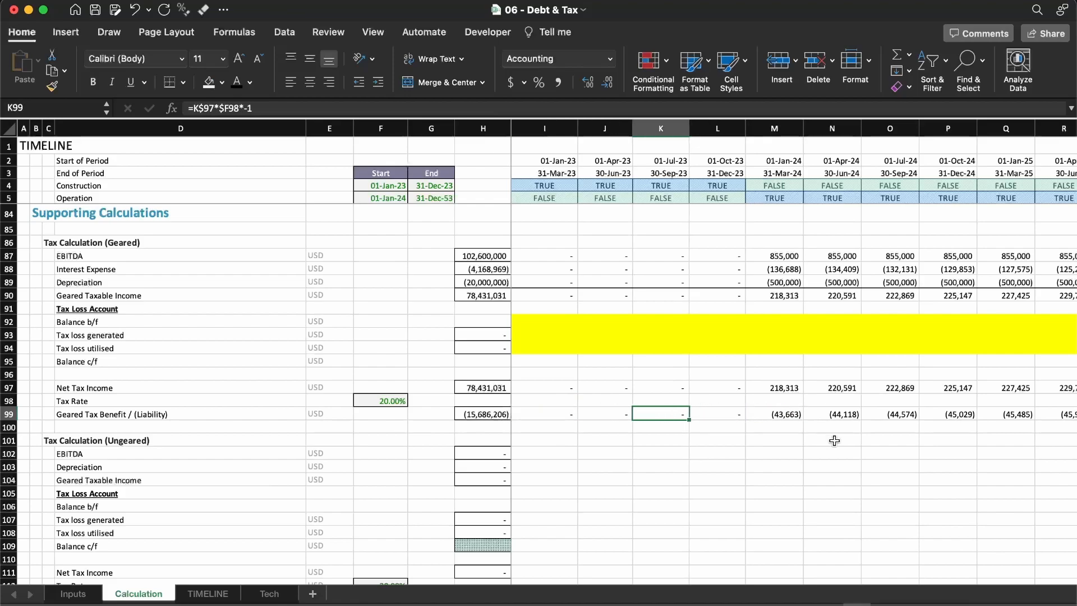
{"action": "left_click", "coordinate": [797, 415]}
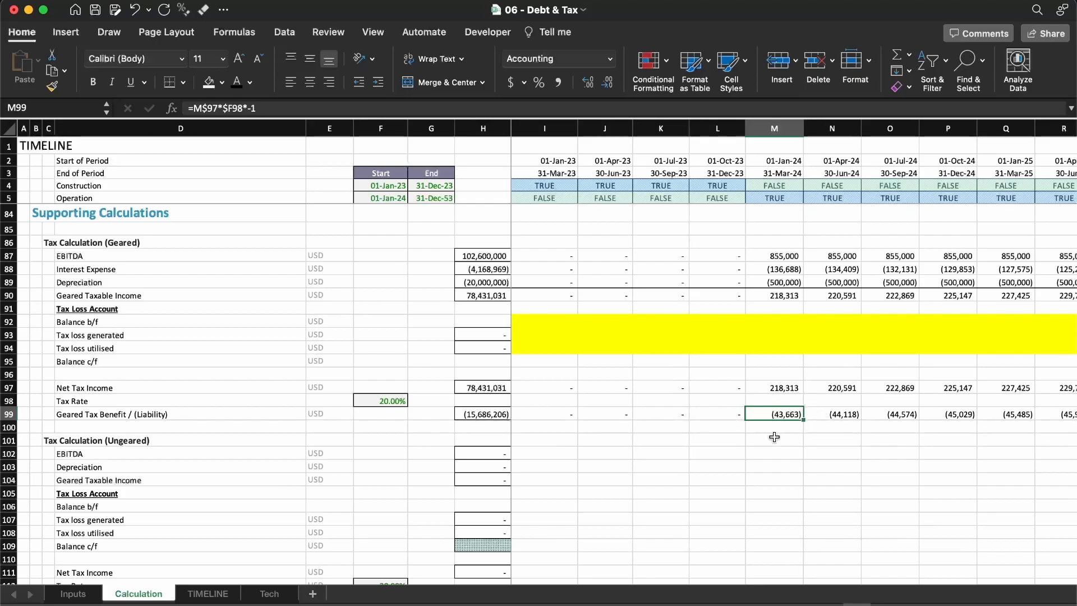
Compare the "(Liability)" wording of the row label in D99 with the first operating quarter's tax value in M99
{"action": "left_click", "coordinate": [113, 427]}
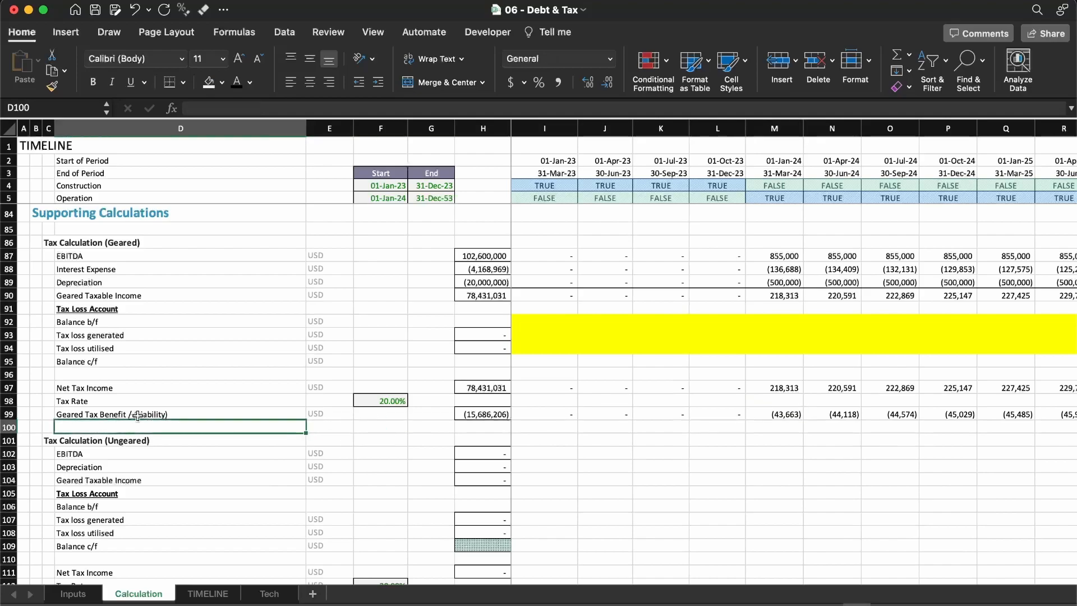
{"action": "left_click", "coordinate": [137, 416]}
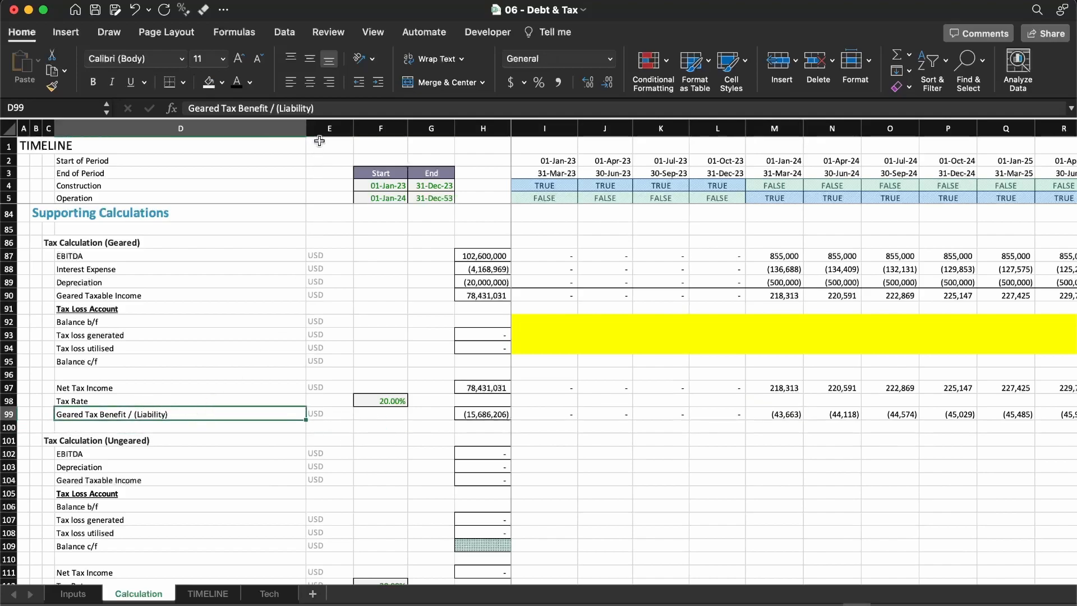
{"action": "left_click_drag", "start_coordinate": [314, 108], "coordinate": [273, 107]}
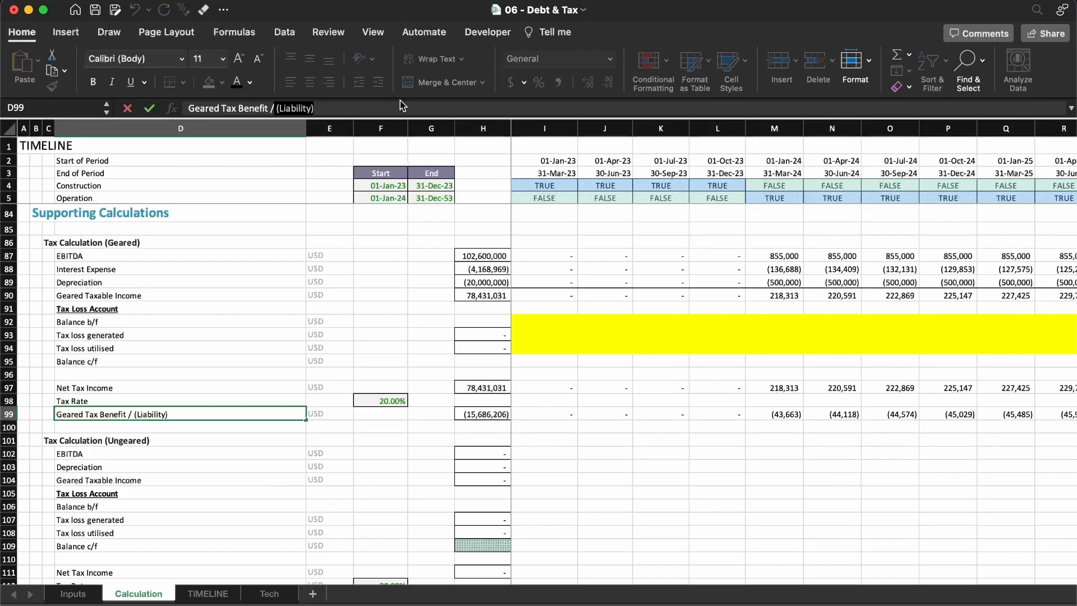
{"action": "key", "text": "Escape"}
{"action": "key", "text": "Right"}
{"action": "key", "text": "Right"}
{"action": "key", "text": "Right"}
{"action": "key", "text": "Right"}
{"action": "key", "text": "Right"}
{"action": "key", "text": "Right"}
{"action": "key", "text": "Right"}
{"action": "key", "text": "Right"}
{"action": "key", "text": "Right"}
{"action": "key", "text": "Right"}
{"action": "key", "text": "Left"}
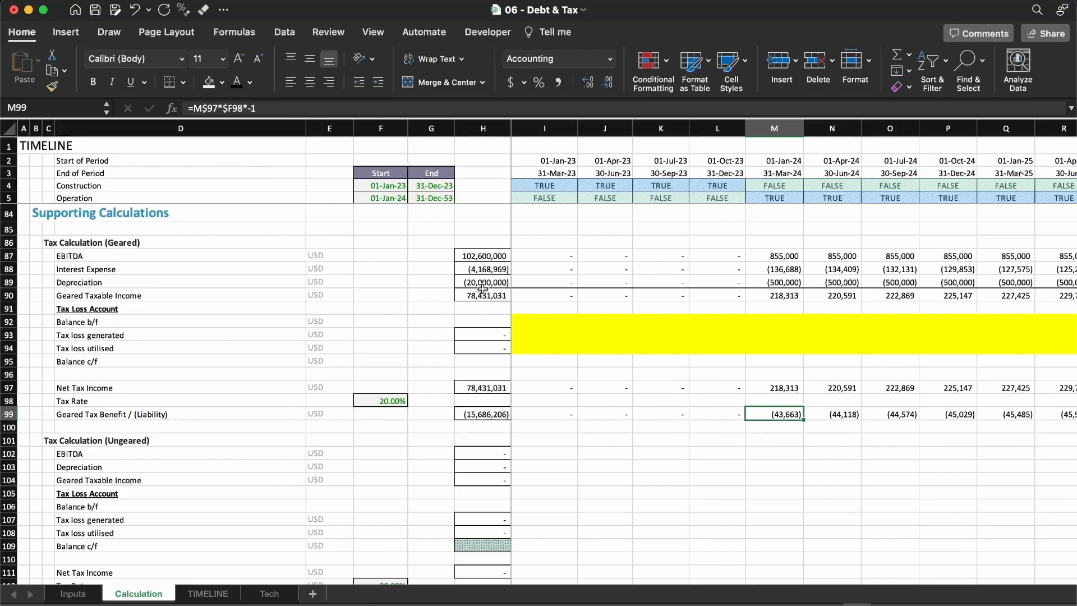
Copy I99, paste only its formula into the Tax paid (geared) cell I55, and clear that cell's yellow fill
{"action": "key", "text": "Left"}
{"action": "key", "text": "Left"}
{"action": "key", "text": "Left"}
{"action": "key", "text": "Left"}
{"action": "key", "text": "super+c"}
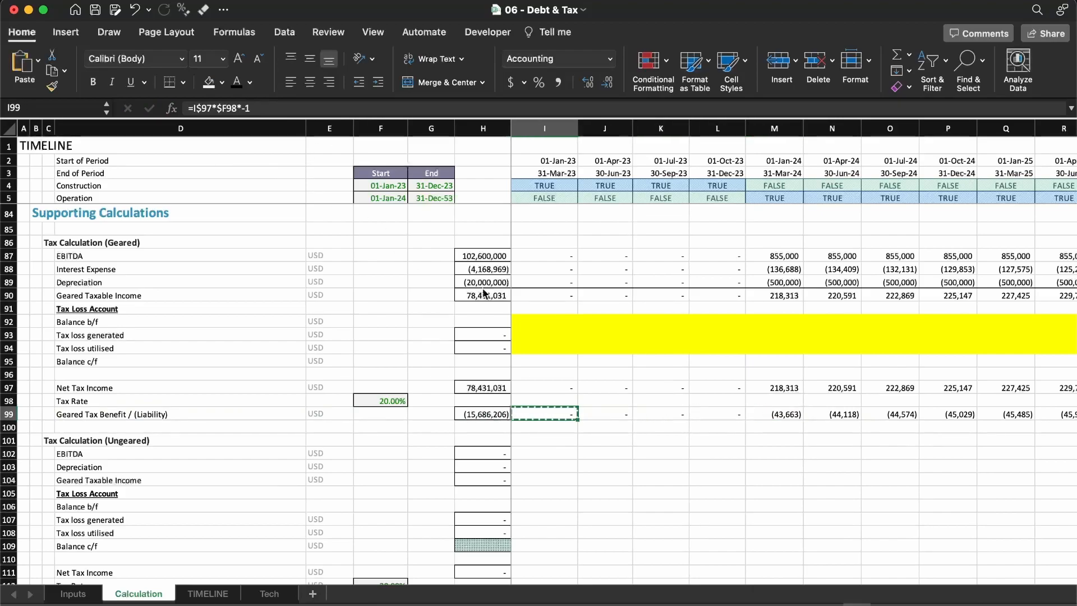
{"action": "scroll", "coordinate": [592, 344], "scroll_direction": "up", "scroll_amount": 9}
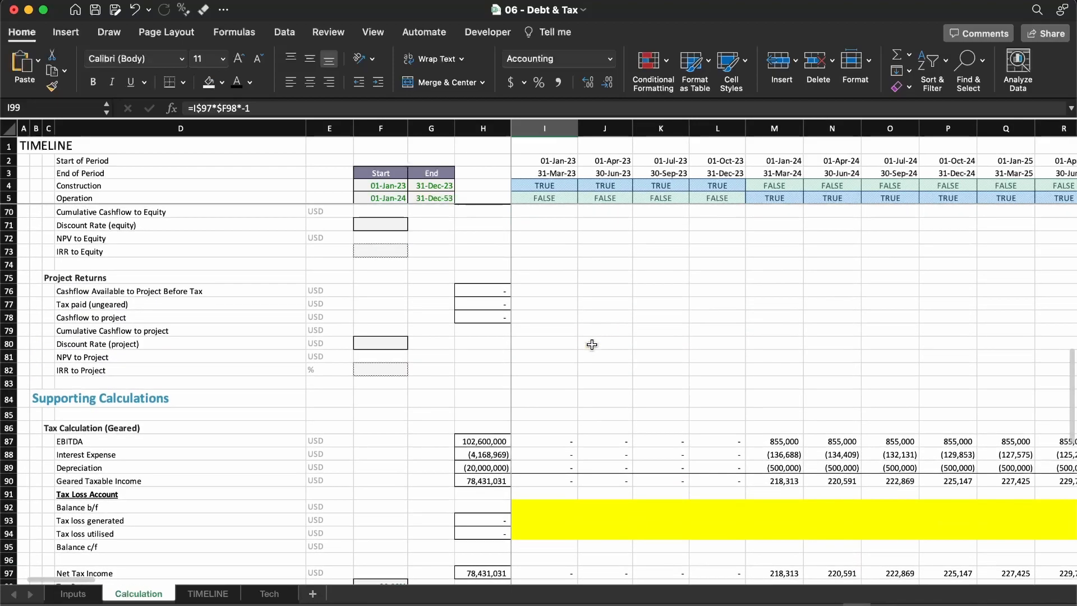
{"action": "scroll", "coordinate": [592, 345], "scroll_direction": "up", "scroll_amount": 4}
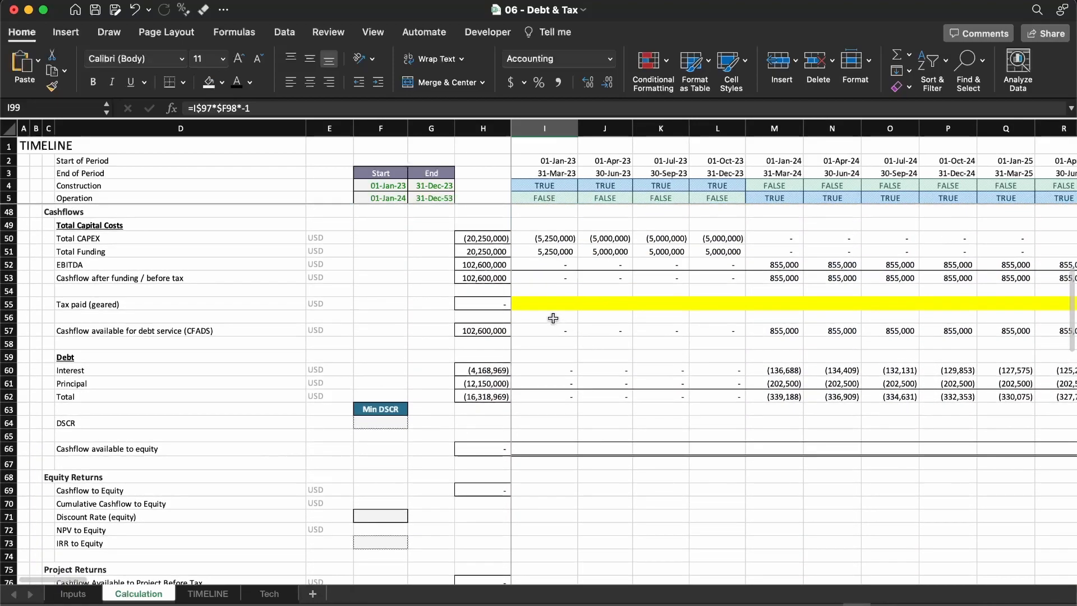
{"action": "left_click", "coordinate": [551, 308]}
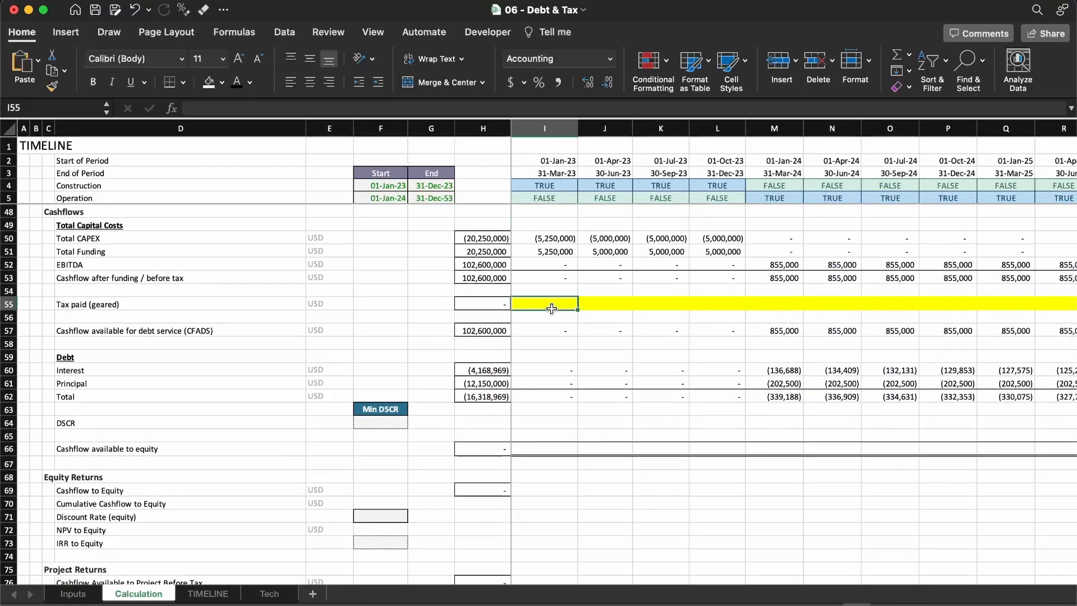
{"action": "key", "text": "ctrl+super+v"}
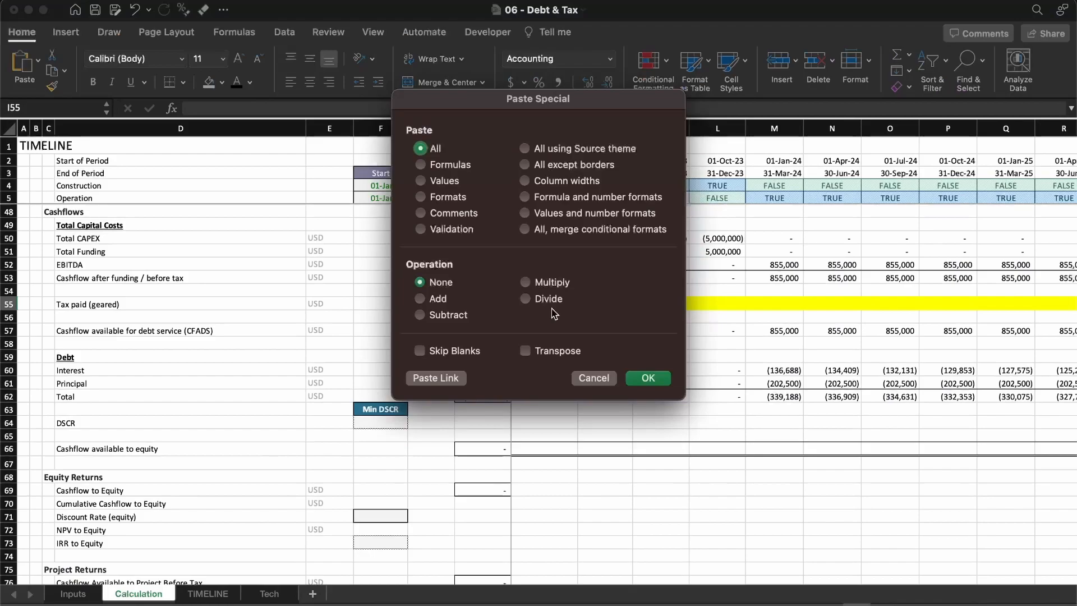
{"action": "key", "text": "Down"}
{"action": "key", "text": "Return"}
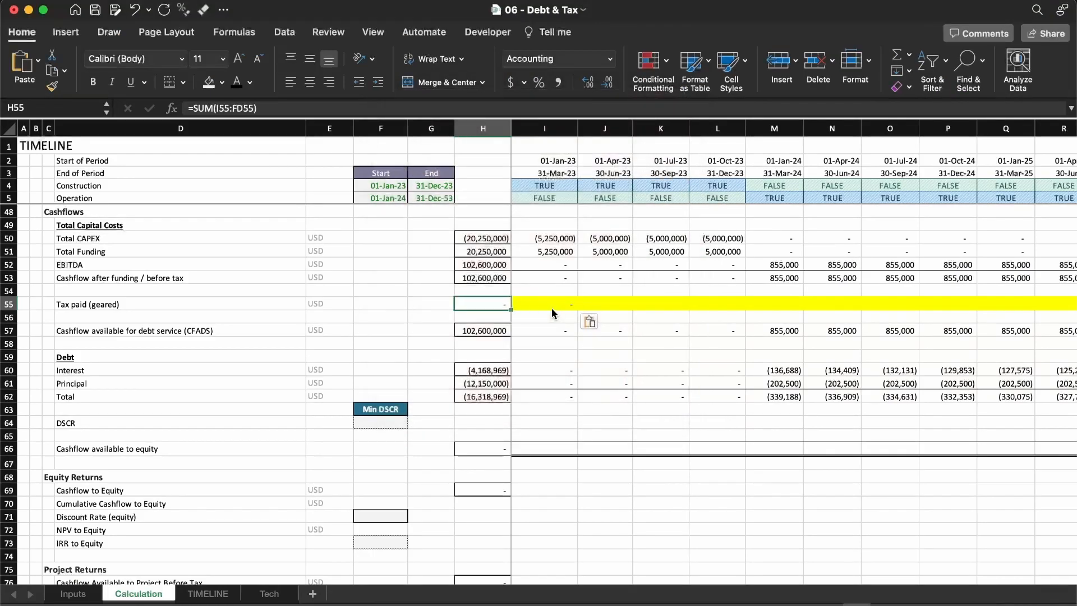
{"action": "left_click", "coordinate": [206, 82]}
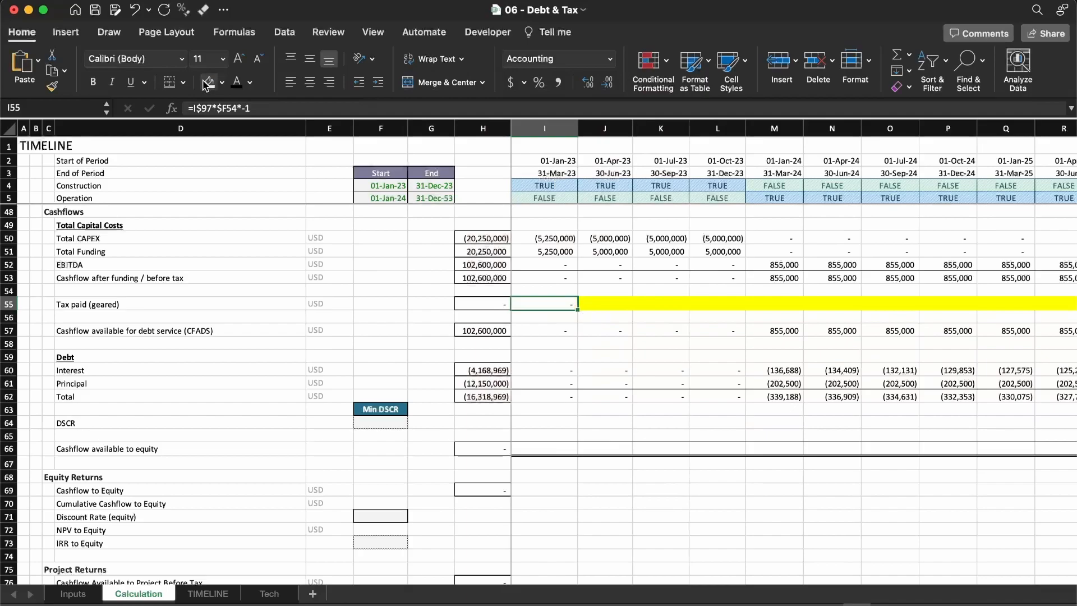
Try to fill the pasted tax formula from I55 across the Tax paid (geared) row and inspect its references
{"action": "key", "text": "super+shift+Right"}
{"action": "key", "text": "shift+Left"}
{"action": "key", "text": "Return"}
{"action": "key", "text": "Left"}
{"action": "key", "text": "Right"}
{"action": "key", "text": "F2"}
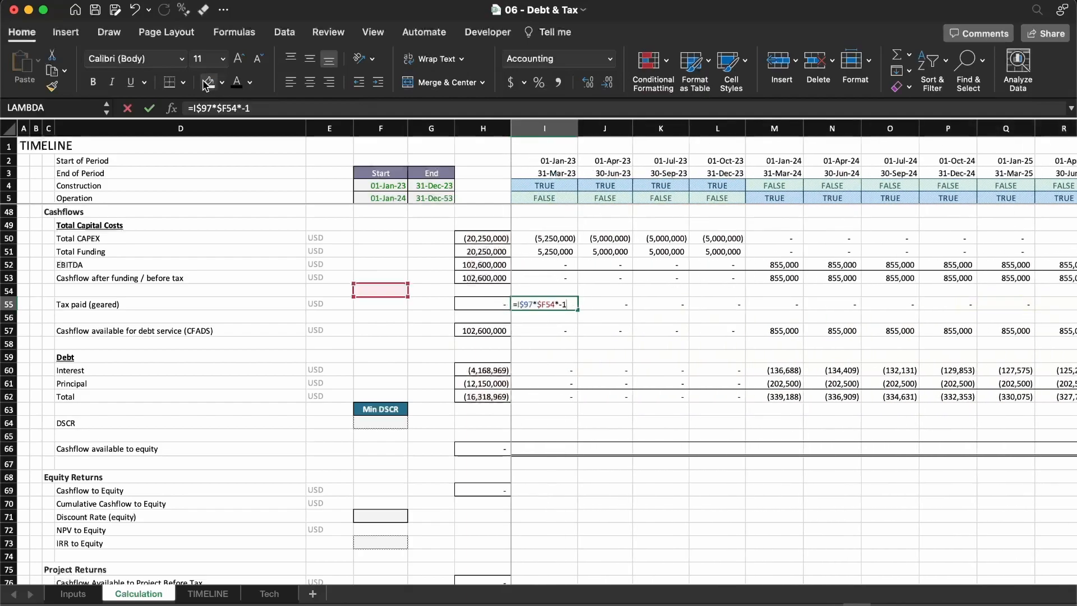
{"action": "key", "text": "Escape"}
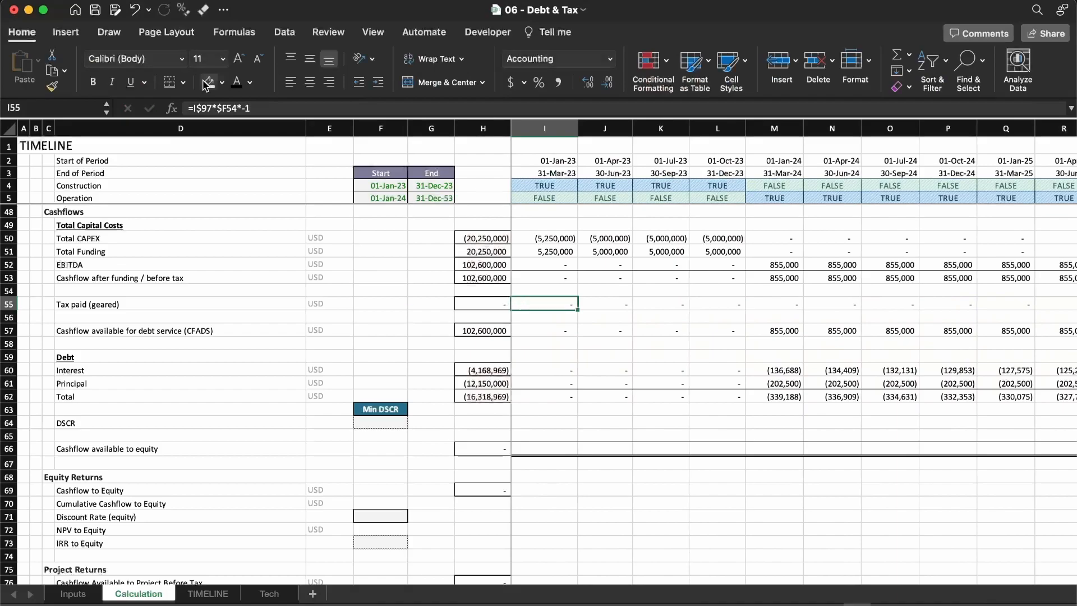
{"action": "key", "text": "super+z"}
Link the Tax paid (geared) cell I55 to the Geared Tax Benefit / (Liability) row with =I99
{"action": "key", "text": "Left"}
{"action": "key", "text": "Right"}
{"action": "key", "text": "Escape"}
{"action": "type", "text": "="}
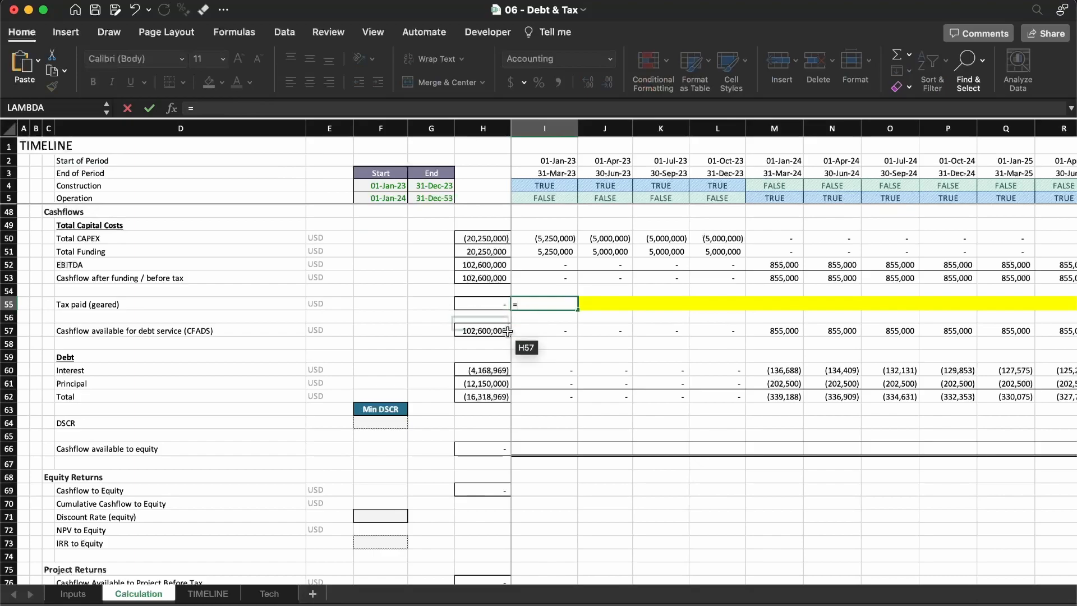
{"action": "scroll", "coordinate": [554, 364], "scroll_direction": "down", "scroll_amount": 6}
{"action": "scroll", "coordinate": [554, 363], "scroll_direction": "down", "scroll_amount": 6}
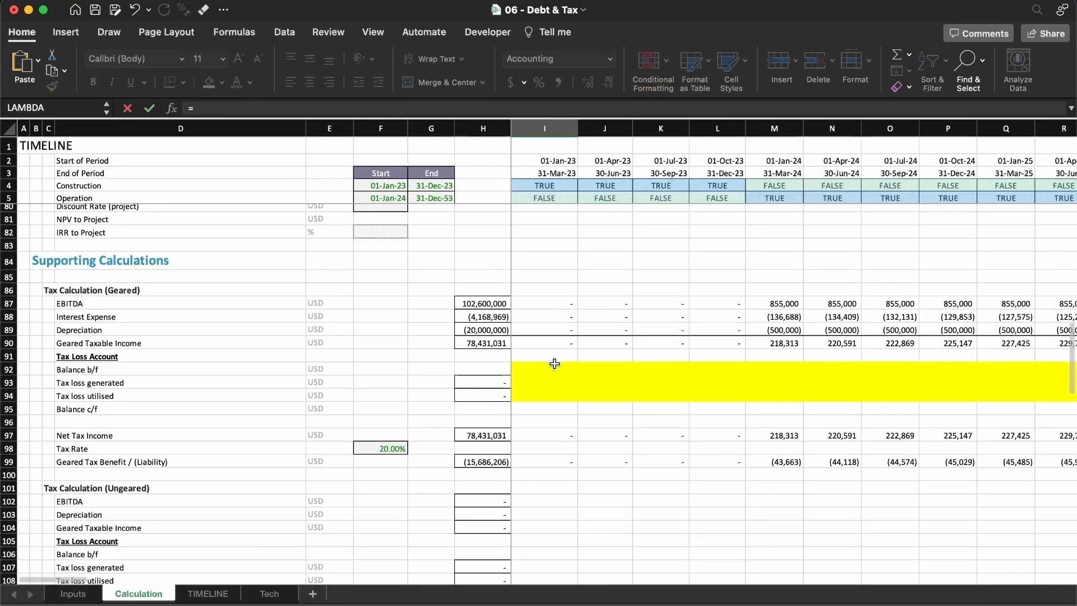
{"action": "scroll", "coordinate": [554, 363], "scroll_direction": "down", "scroll_amount": 1}
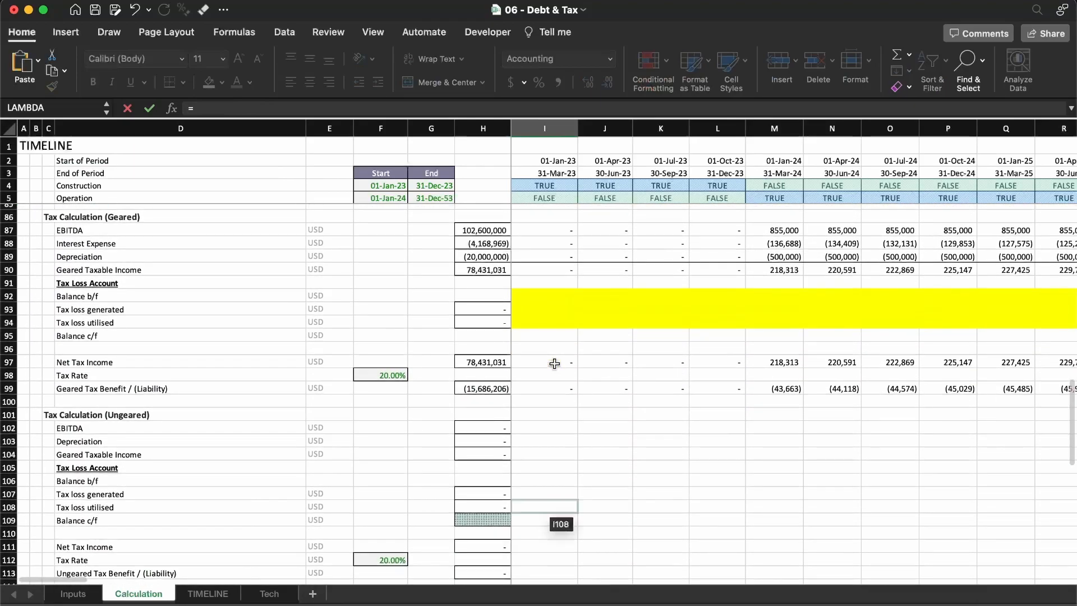
{"action": "left_click", "coordinate": [560, 388]}
{"action": "key", "text": "Return"}
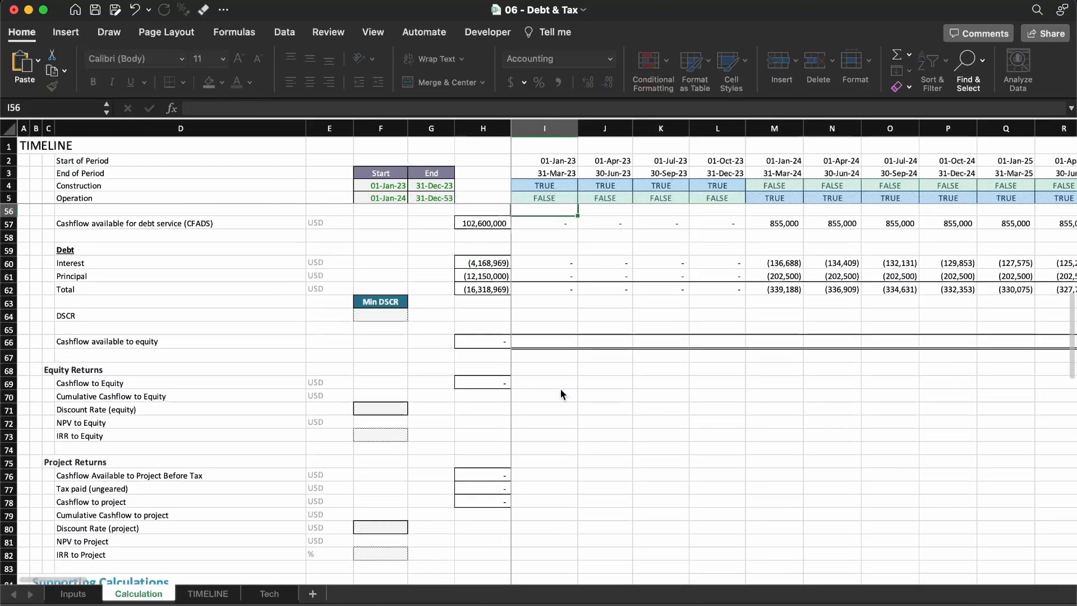
Fill the link in I55 across all periods of the Tax paid (geared) row 55
{"action": "key", "text": "Up"}
{"action": "key", "text": "Up"}
{"action": "key", "text": "Down"}
{"action": "key", "text": "Down"}
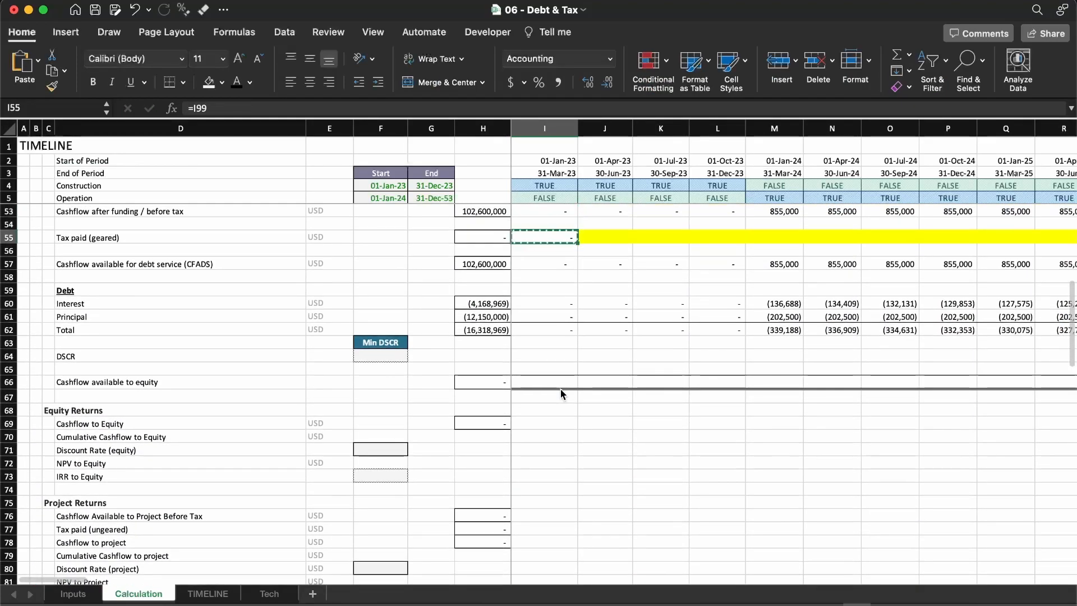
{"action": "key", "text": "ctrl+shift+Right"}
{"action": "key", "text": "ctrl+r"}
{"action": "key", "text": "Right"}
{"action": "key", "text": "Right"}
{"action": "key", "text": "Right"}
{"action": "key", "text": "Right"}
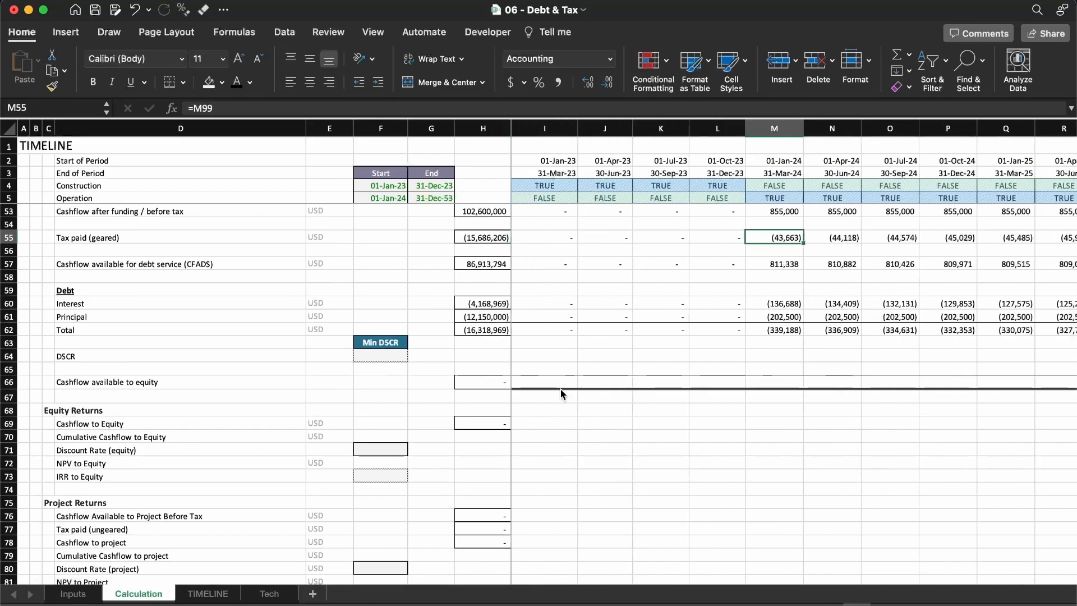
Examine the Cashflow available for debt service row 57 against the debt Interest and Principal rows 60 and 61
{"action": "key", "text": "Down"}
{"action": "key", "text": "Down"}
{"action": "key", "text": "shift+space"}
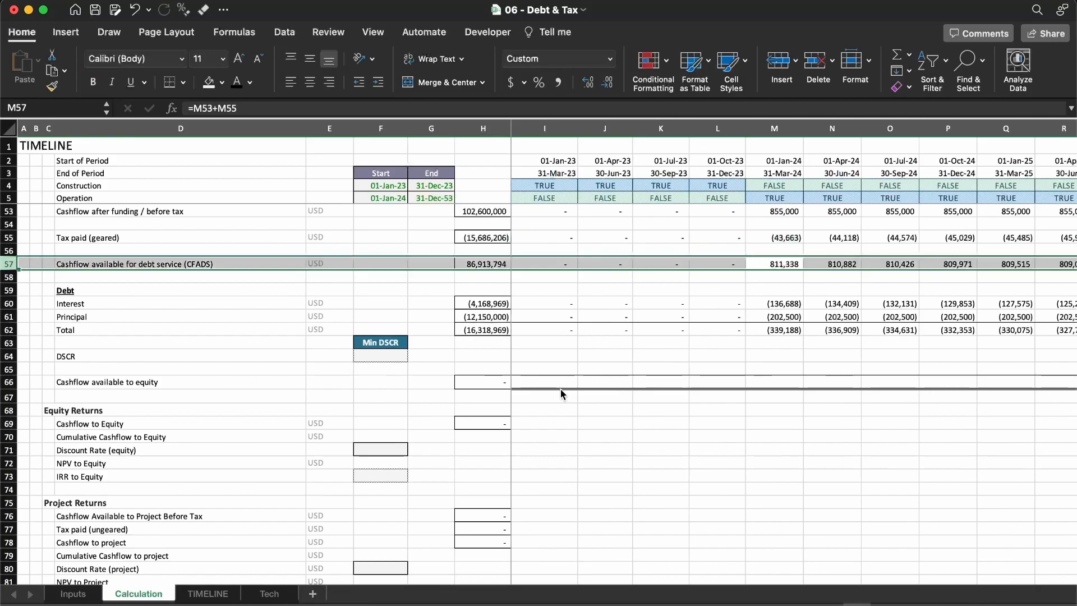
{"action": "key", "text": "Left"}
{"action": "key", "text": "Right"}
{"action": "key", "text": "Right"}
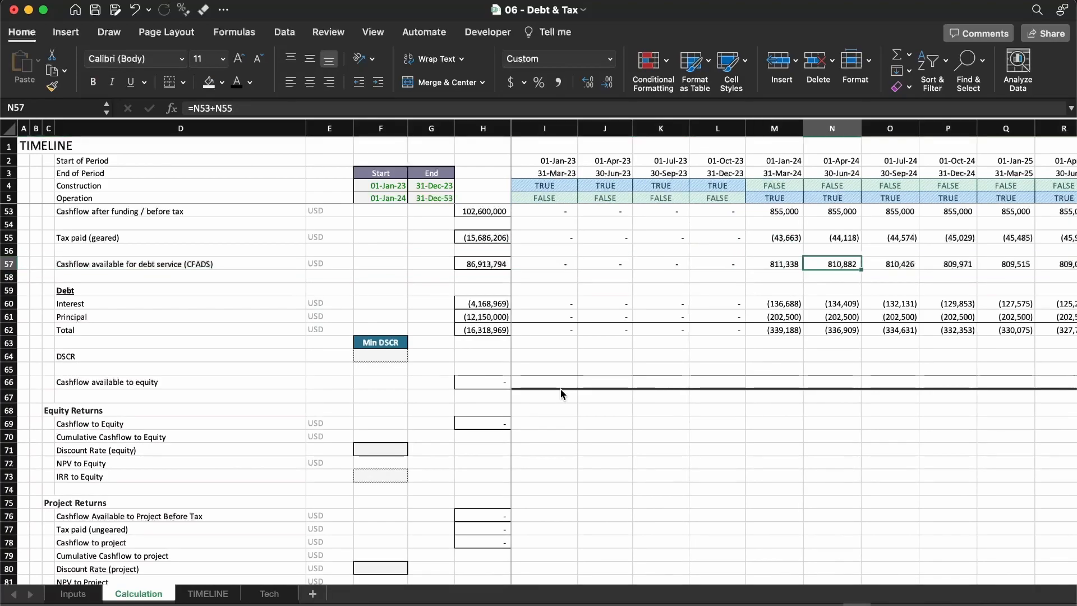
{"action": "key", "text": "Left"}
{"action": "key", "text": "ctrl+space"}
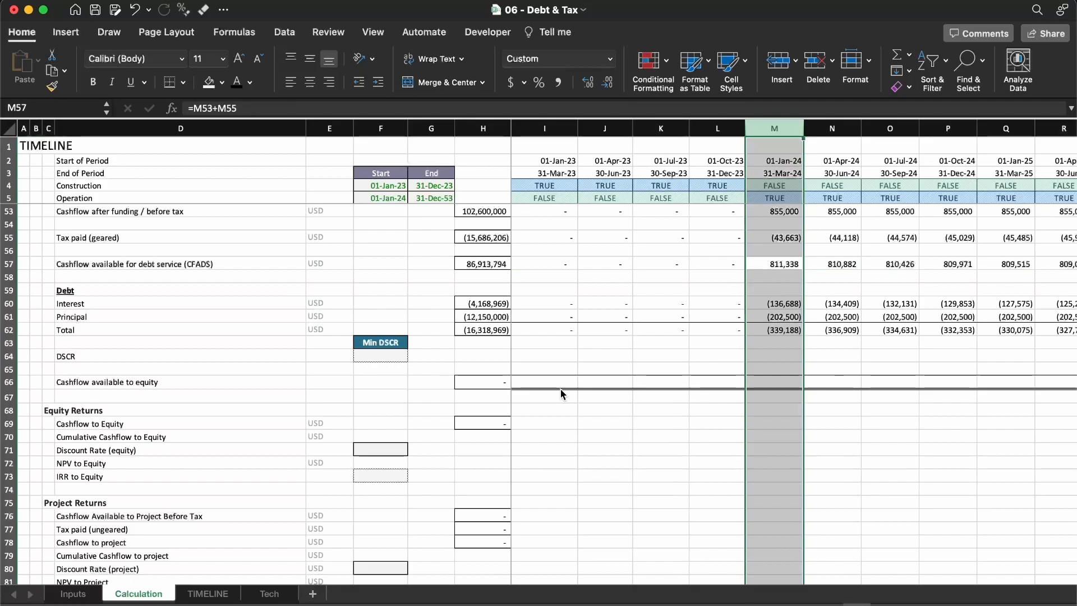
{"action": "key", "text": "Down"}
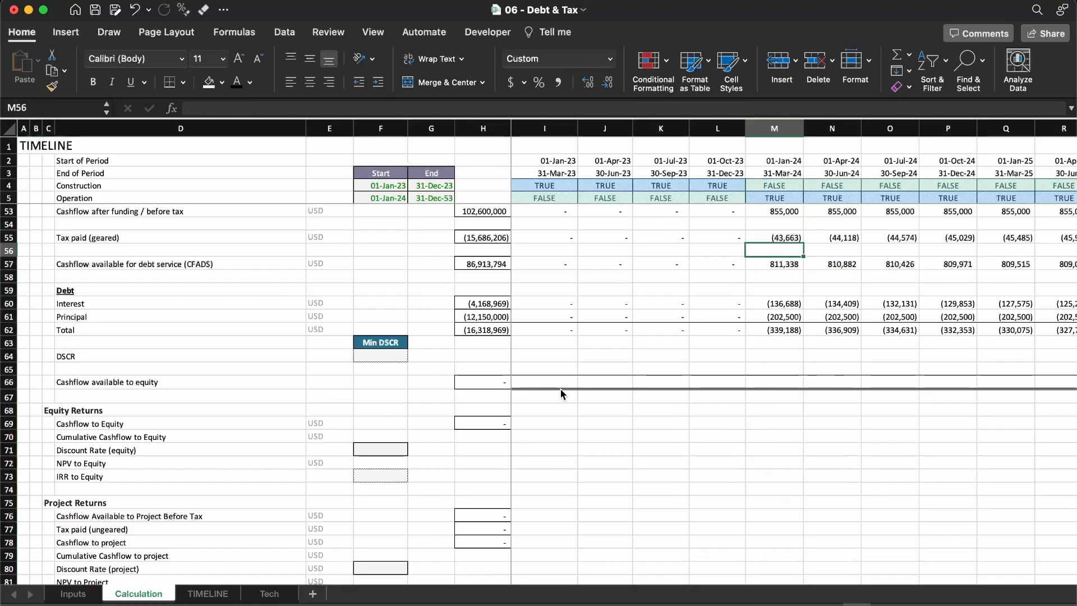
{"action": "key", "text": "Up"}
{"action": "key", "text": "shift+space"}
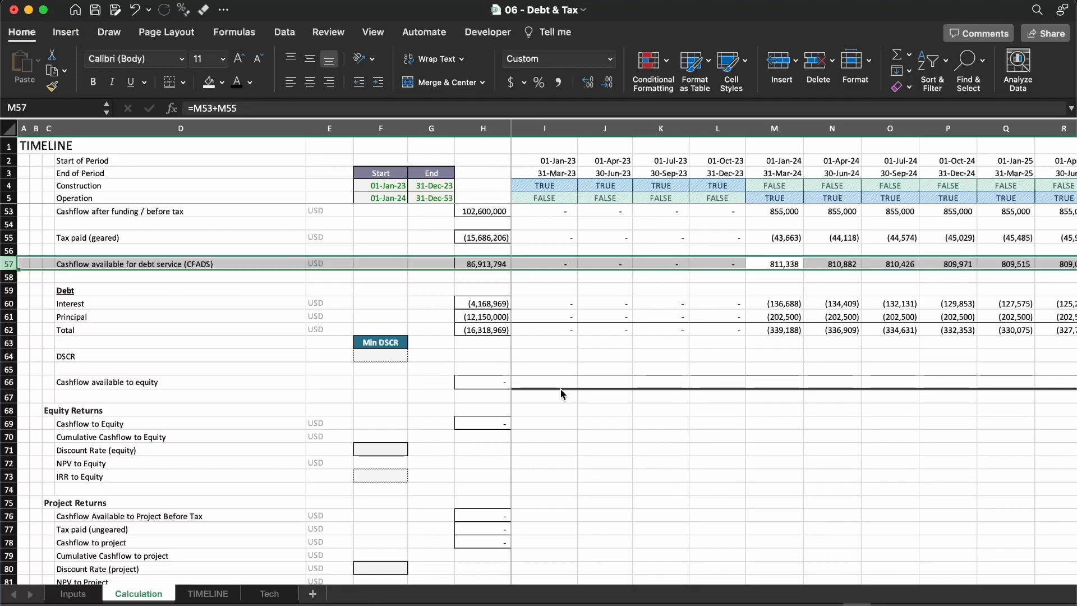
{"action": "key", "text": "Down"}
{"action": "key", "text": "Down"}
{"action": "key", "text": "Down"}
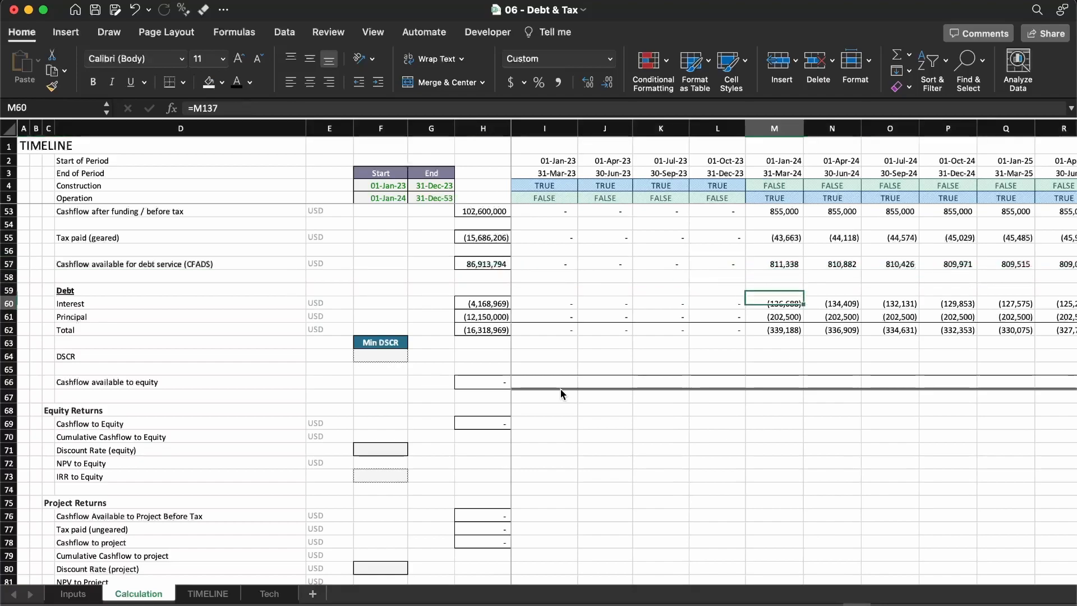
{"action": "key", "text": "shift+space"}
{"action": "key", "text": "shift+Down"}
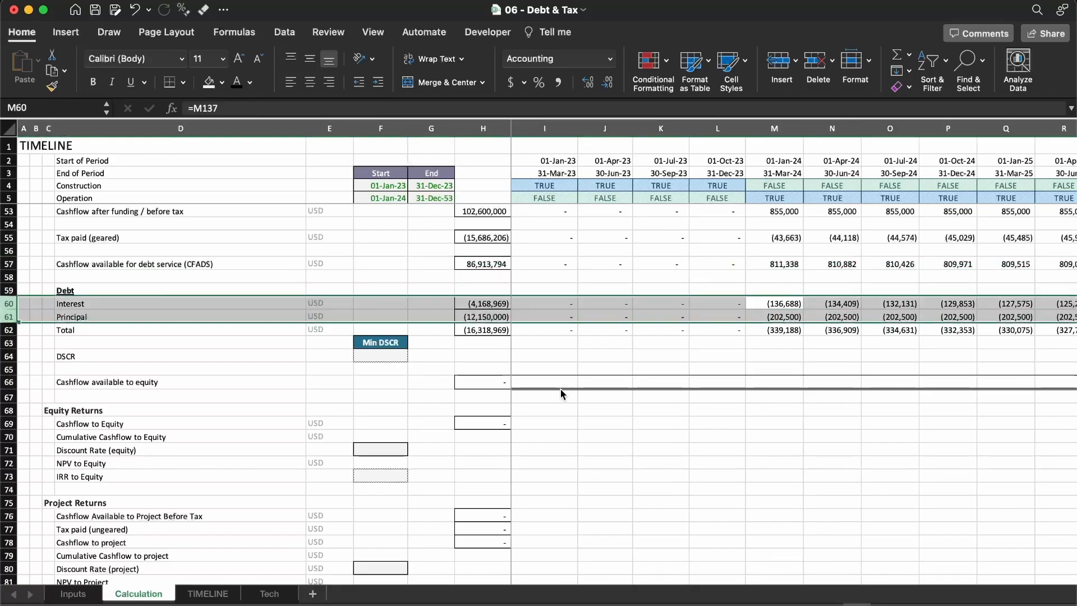
Inspect the formula behind the debt Total in M62
{"action": "key", "text": "Down"}
{"action": "key", "text": "Down"}
{"action": "key", "text": "F2"}
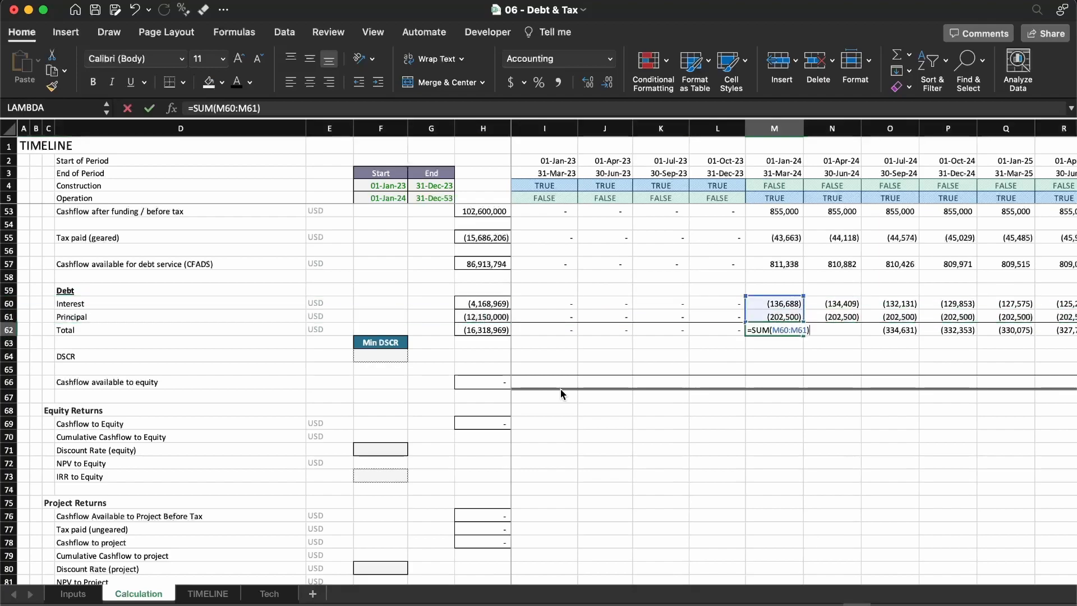
{"action": "key", "text": "Escape"}
Calculate Cashflow available to equity in I66 from CFADS and the debt Total with =SUM(I57,I62)
{"action": "key", "text": "Down"}
{"action": "key", "text": "Down"}
{"action": "key", "text": "Down"}
{"action": "key", "text": "Down"}
{"action": "key", "text": "Left"}
{"action": "key", "text": "Left"}
{"action": "key", "text": "Left"}
{"action": "key", "text": "Left"}
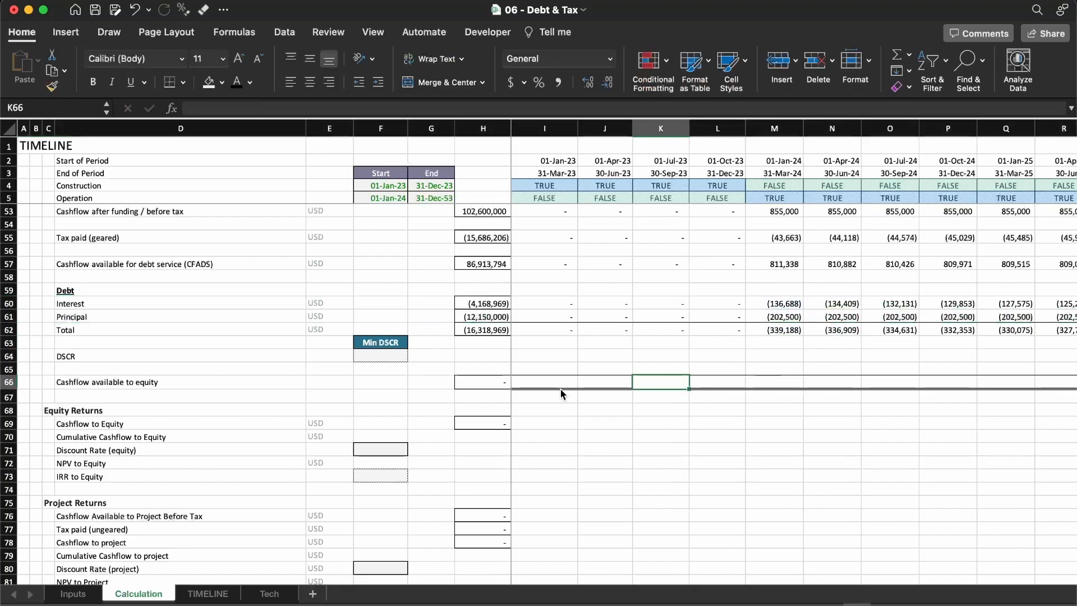
{"action": "type", "text": "=sum"}
{"action": "key", "text": "Tab"}
{"action": "key", "text": "Up"}
{"action": "key", "text": "Up"}
{"action": "key", "text": "Up"}
{"action": "key", "text": "Up"}
{"action": "key", "text": "Up"}
{"action": "key", "text": "Up"}
{"action": "key", "text": "Up"}
{"action": "key", "text": "Up"}
{"action": "key", "text": "Up"}
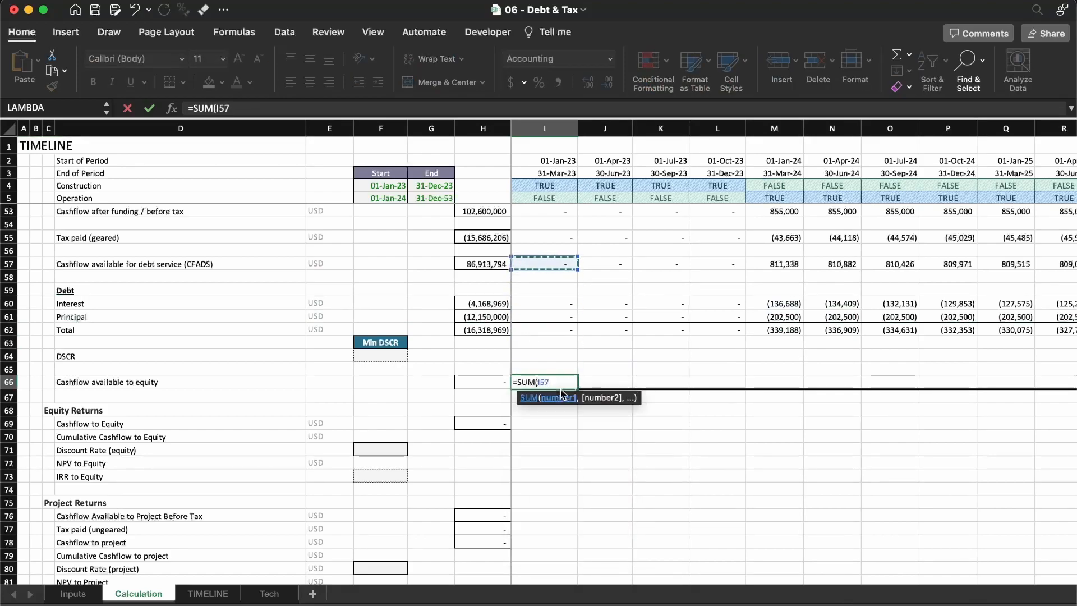
{"action": "type", "text": ","}
{"action": "key", "text": "Up"}
{"action": "key", "text": "Up"}
{"action": "key", "text": "Up"}
{"action": "key", "text": "Up"}
{"action": "key", "text": "Return"}
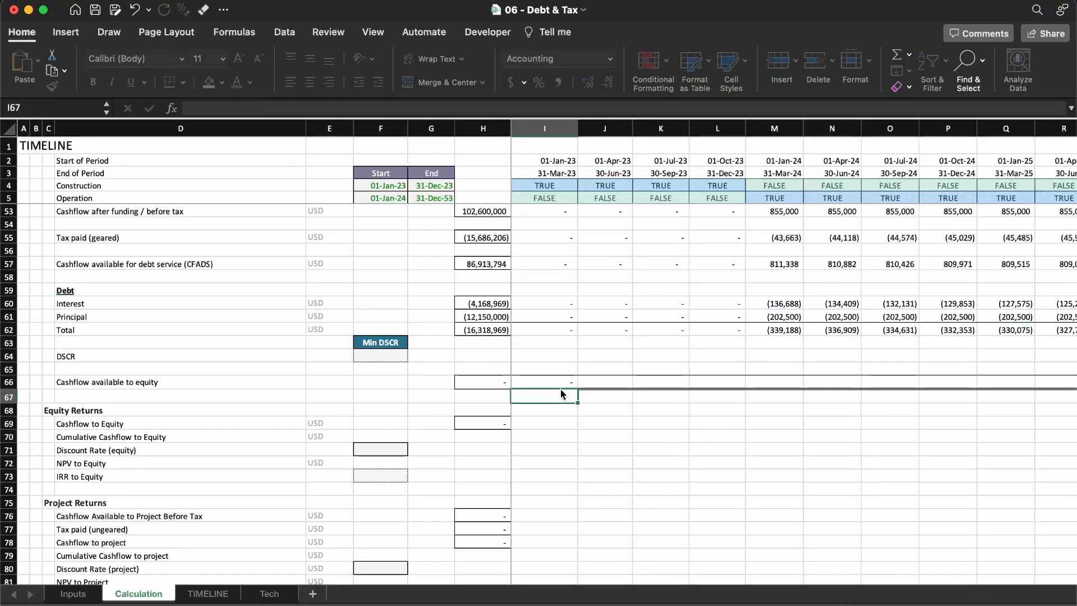
Try to fill I66 with its formatting across all periods of the Cashflow available to equity row 66
{"action": "key", "text": "Up"}
{"action": "key", "text": "ctrl+shift+Right"}
{"action": "key", "text": "ctrl+r"}
{"action": "key", "text": "Left"}
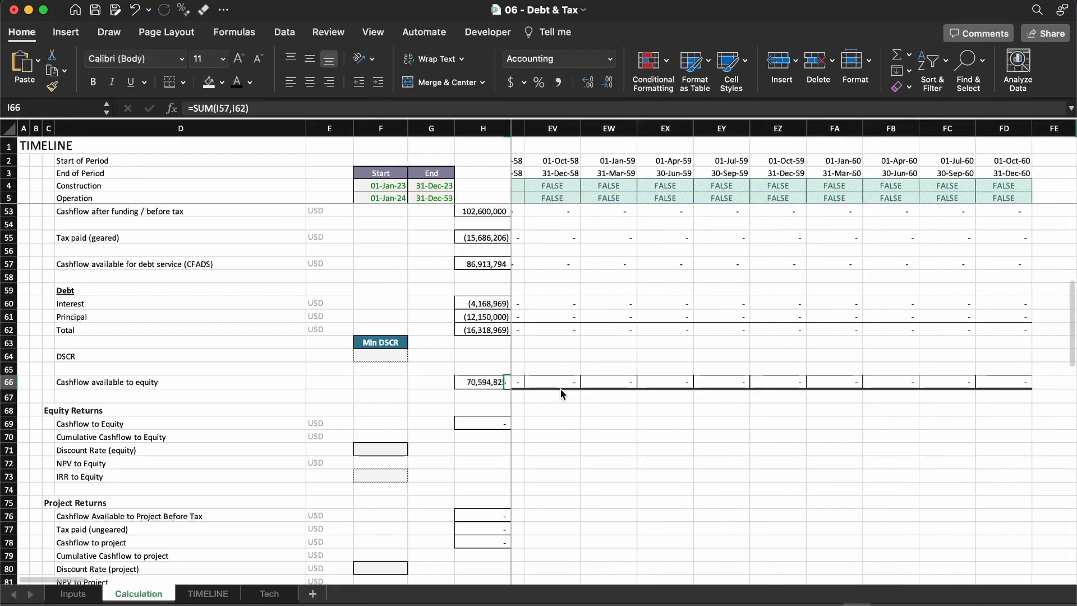
{"action": "key", "text": "Right"}
{"action": "key", "text": "super+z"}
{"action": "key", "text": "super+v"}
{"action": "key", "text": "Right"}
{"action": "key", "text": "Down"}
{"action": "key", "text": "Down"}
{"action": "key", "text": "Right"}
{"action": "key", "text": "Right"}
{"action": "key", "text": "Up"}
{"action": "key", "text": "Up"}
{"action": "key", "text": "Left"}
{"action": "key", "text": "Left"}
{"action": "key", "text": "Left"}
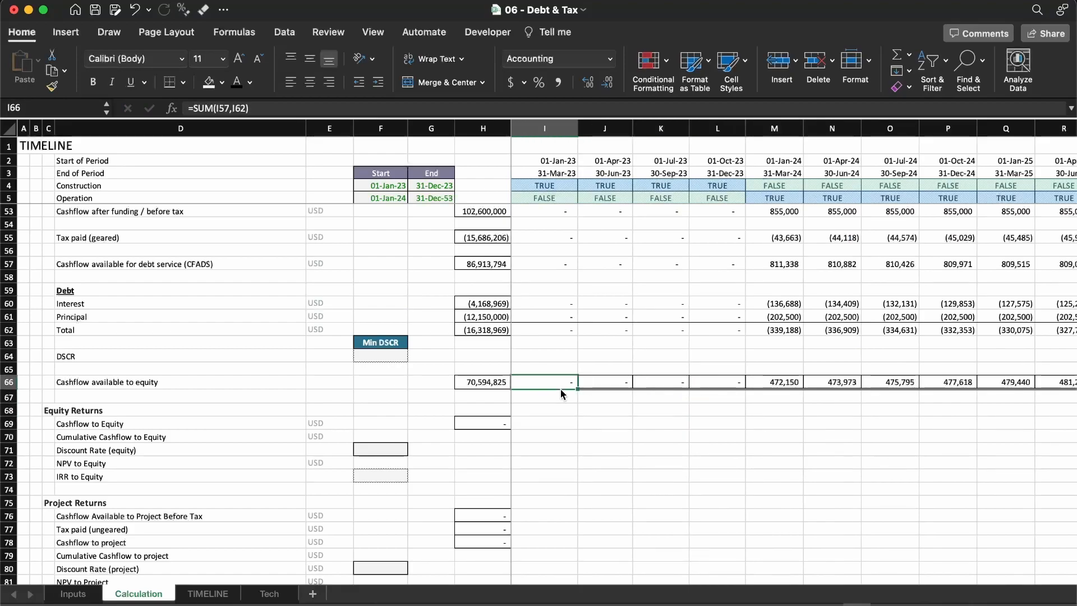
{"action": "key", "text": "super+z"}
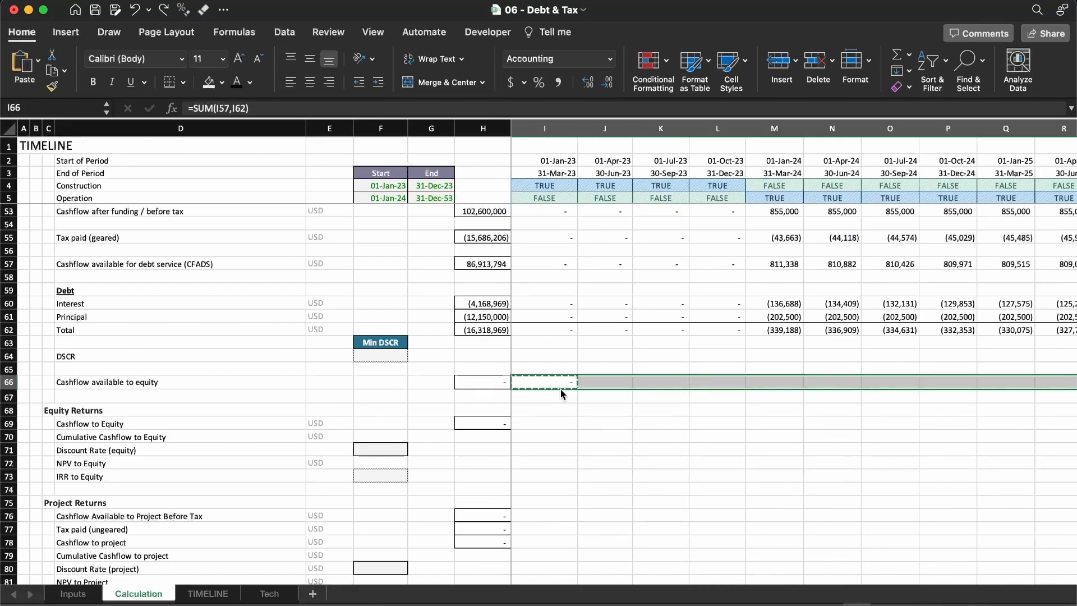
Paste only the I66 formula across all periods of the Cashflow available to equity row 66
{"action": "key", "text": "ctrl+super+v"}
{"action": "key", "text": "f"}
{"action": "key", "text": "Return"}
{"action": "key", "text": "Left"}
{"action": "key", "text": "Right"}
{"action": "key", "text": "Right"}
{"action": "key", "text": "Right"}
{"action": "key", "text": "Escape"}
{"action": "key", "text": "Down"}
{"action": "key", "text": "Down"}
{"action": "key", "text": "Up"}
{"action": "key", "text": "Up"}
{"action": "key", "text": "Left"}
{"action": "key", "text": "Left"}
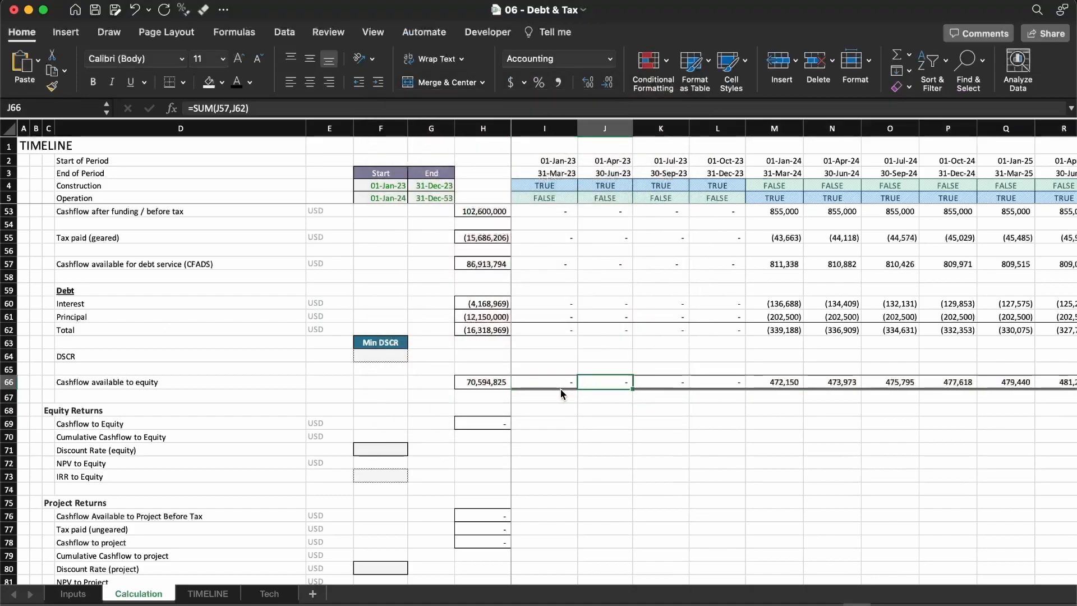
Examine the Cashflow available to equity values in row 66 over the construction and first operating periods
{"action": "key", "text": "shift+space"}
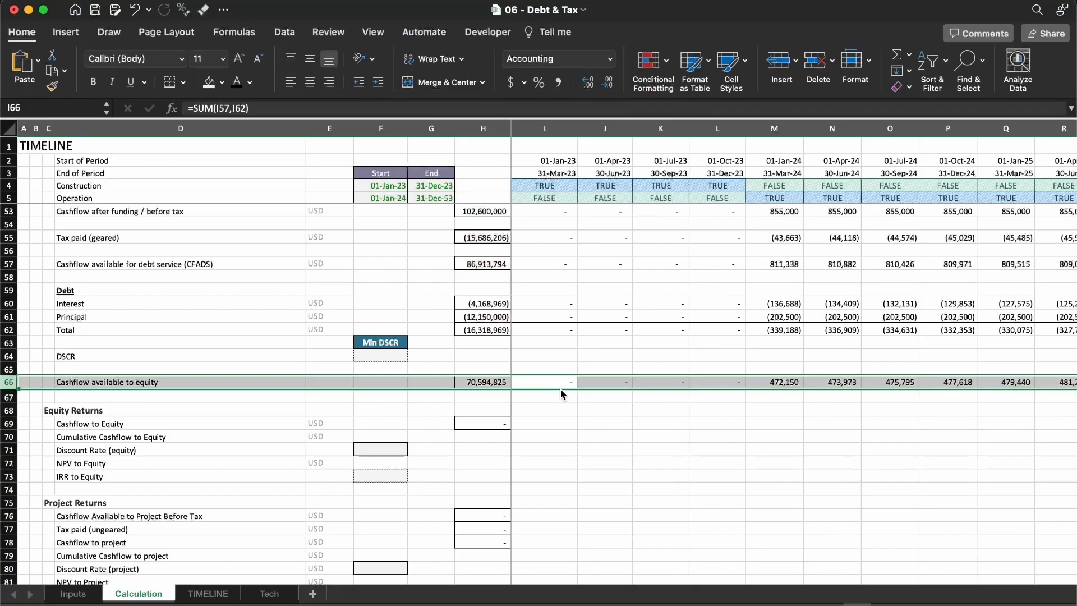
{"action": "key", "text": "Left"}
{"action": "key", "text": "Right"}
{"action": "key", "text": "Right"}
{"action": "key", "text": "Right"}
{"action": "key", "text": "Right"}
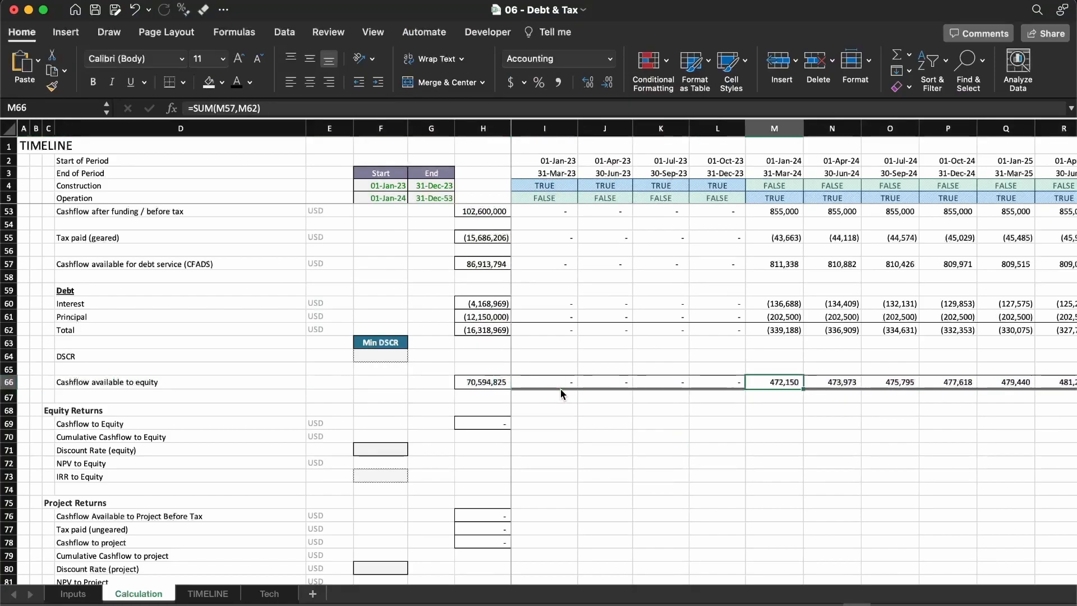
{"action": "key", "text": "shift+Right"}
{"action": "key", "text": "shift+Right"}
{"action": "key", "text": "shift+Right"}
{"action": "key", "text": "shift+Right"}
{"action": "key", "text": "shift+Right"}
{"action": "key", "text": "Left"}
{"action": "key", "text": "Left"}
{"action": "key", "text": "Left"}
{"action": "key", "text": "Left"}
{"action": "key", "text": "Left"}
{"action": "key", "text": "Right"}
{"action": "key", "text": "Right"}
{"action": "key", "text": "Right"}
Extend the DSCR label in D64 to read "DSCR Debt Service Coverage Ratio"
{"action": "key", "text": "Up"}
{"action": "key", "text": "Up"}
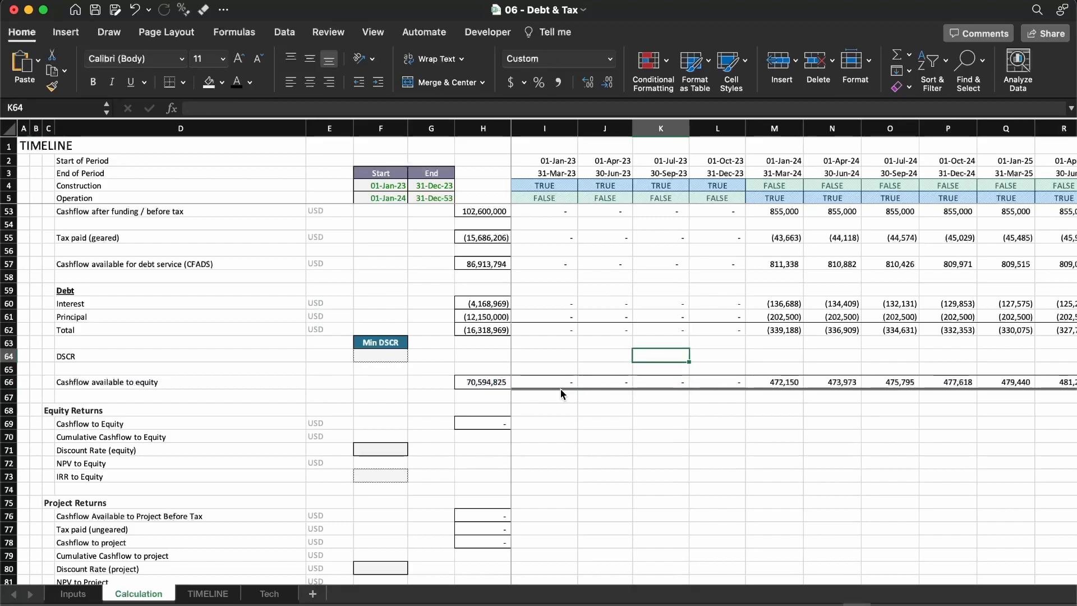
{"action": "key", "text": "shift+space"}
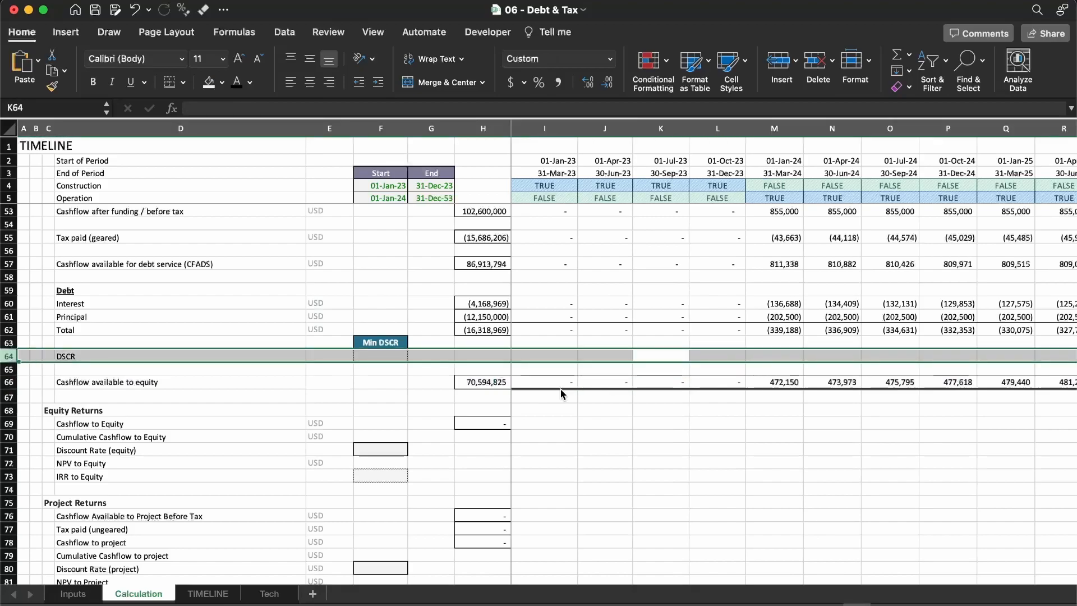
{"action": "key", "text": "Left"}
{"action": "key", "text": "Left"}
{"action": "key", "text": "Left"}
{"action": "key", "text": "Left"}
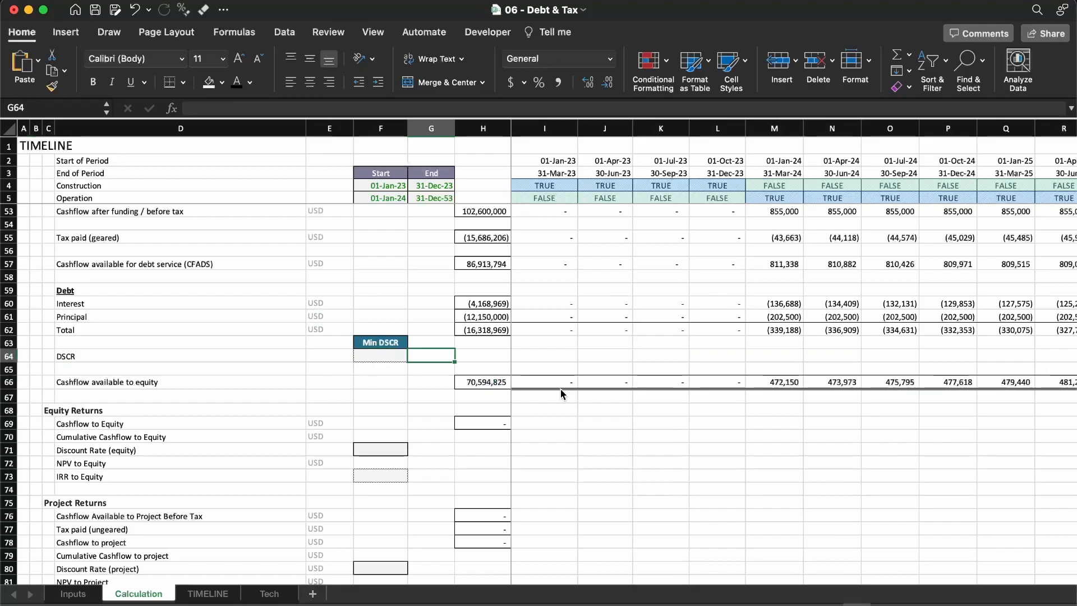
{"action": "key", "text": "Left"}
{"action": "key", "text": "Left"}
{"action": "key", "text": "Left"}
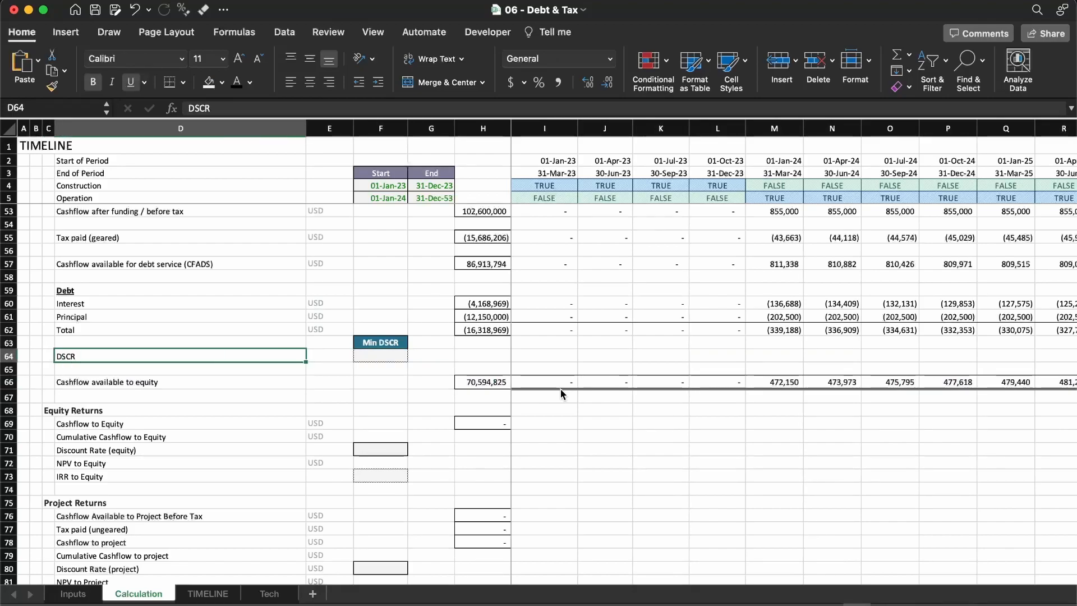
{"action": "key", "text": "F2"}
{"action": "type", "text": "Debt Service Core"}
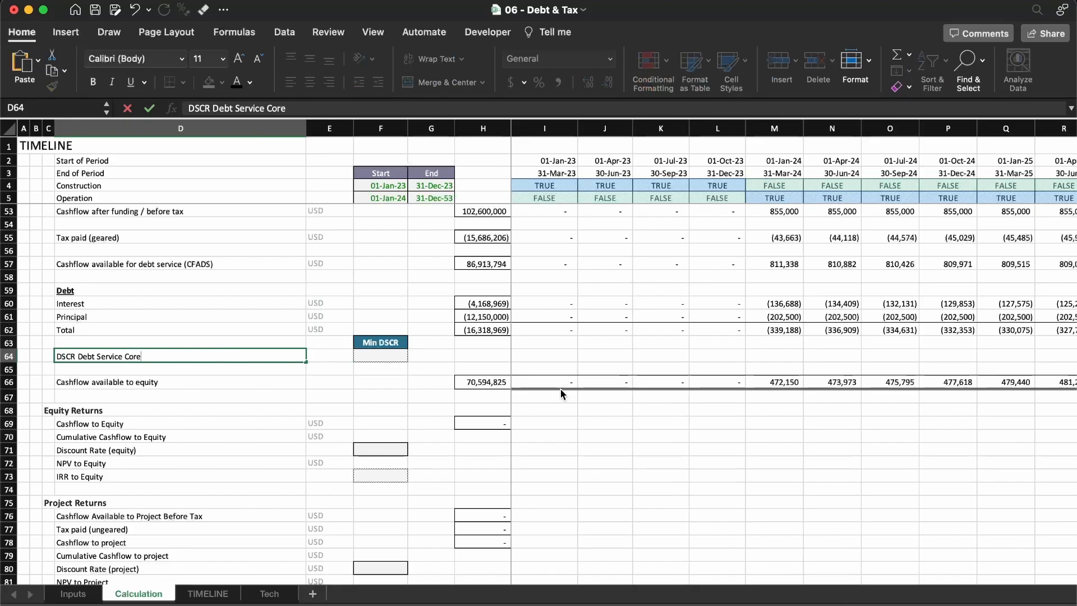
{"action": "type", "text": "rage RAti"}
{"action": "key", "text": "Return"}
{"action": "key", "text": "Up"}
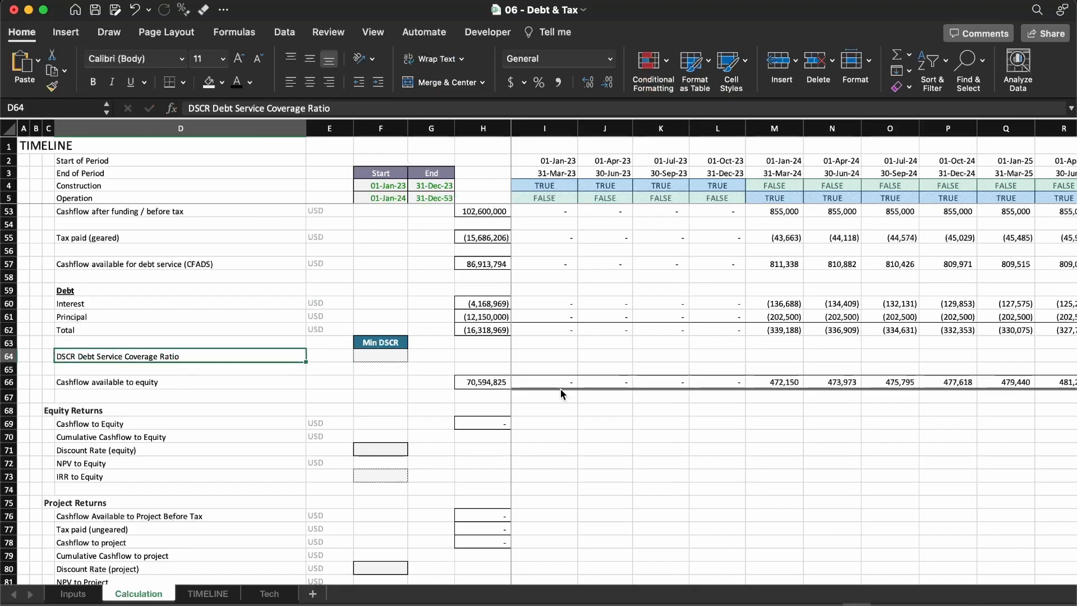
Enter a trial DSCR formula in M64 dividing CFADS by total debt service: =M57/M62*-1
{"action": "key", "text": "Right"}
{"action": "key", "text": "Right"}
{"action": "key", "text": "Right"}
{"action": "key", "text": "Right"}
{"action": "key", "text": "Right"}
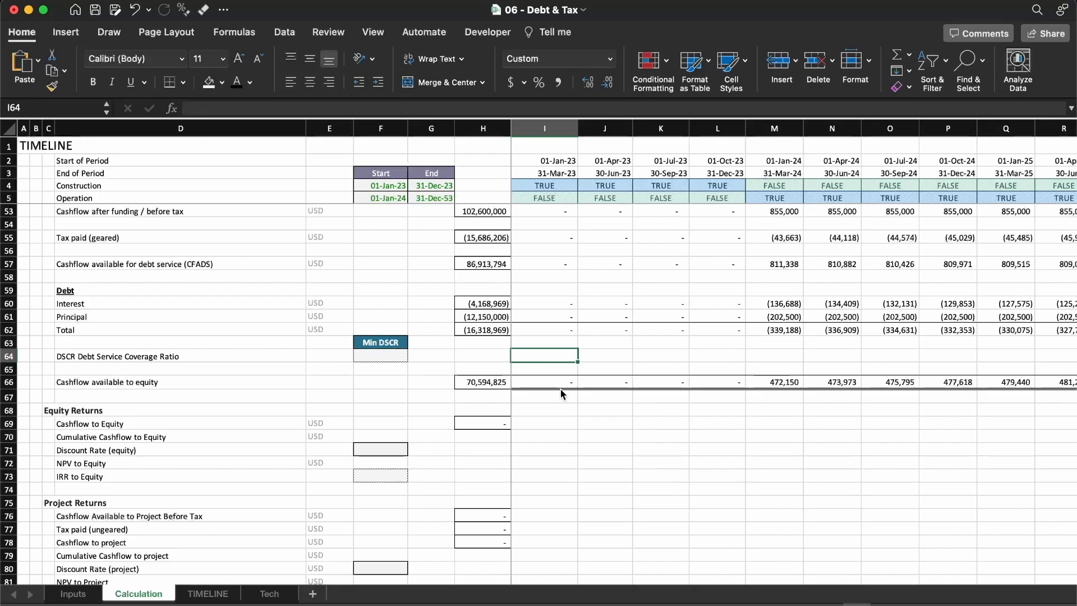
{"action": "key", "text": "Right"}
{"action": "key", "text": "Right"}
{"action": "key", "text": "Right"}
{"action": "key", "text": "Right"}
{"action": "type", "text": "="}
{"action": "key", "text": "Up"}
{"action": "key", "text": "Up"}
{"action": "key", "text": "Up"}
{"action": "key", "text": "Up"}
{"action": "key", "text": "Up"}
{"action": "key", "text": "Up"}
{"action": "key", "text": "Up"}
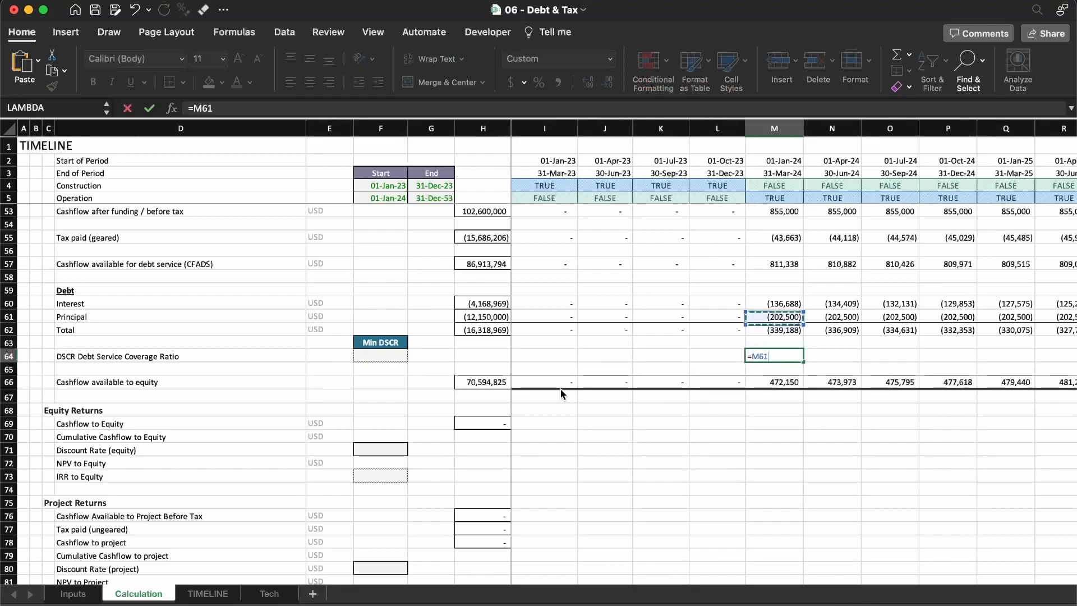
{"action": "type", "text": "/"}
{"action": "key", "text": "Up"}
{"action": "key", "text": "Up"}
{"action": "type", "text": "*-1"}
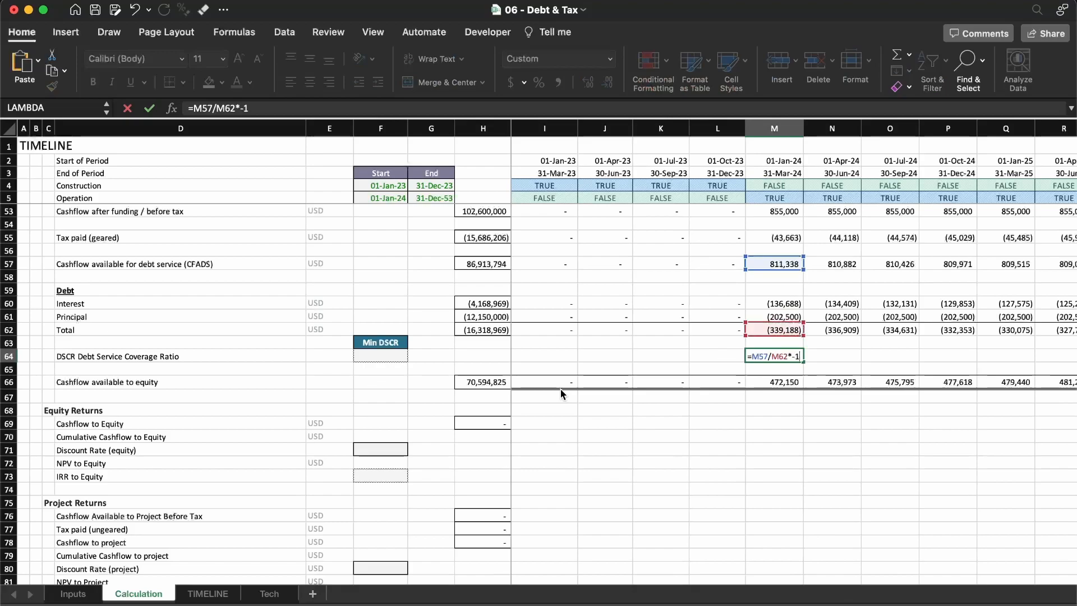
{"action": "key", "text": "Return"}
{"action": "key", "text": "Up"}
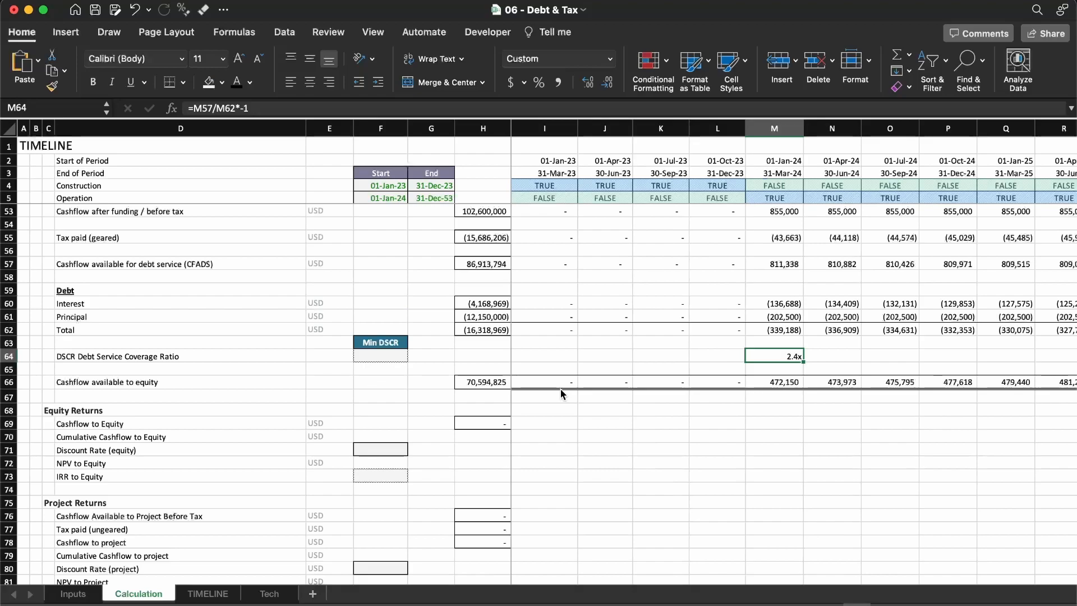
Try the M64 DSCR formula in the construction periods by copying it to K64:L64
{"action": "key", "text": "super+c"}
{"action": "key", "text": "shift+Left"}
{"action": "key", "text": "shift+Left"}
{"action": "key", "text": "Return"}
{"action": "key", "text": "Left"}
{"action": "key", "text": "Left"}
{"action": "key", "text": "F2"}
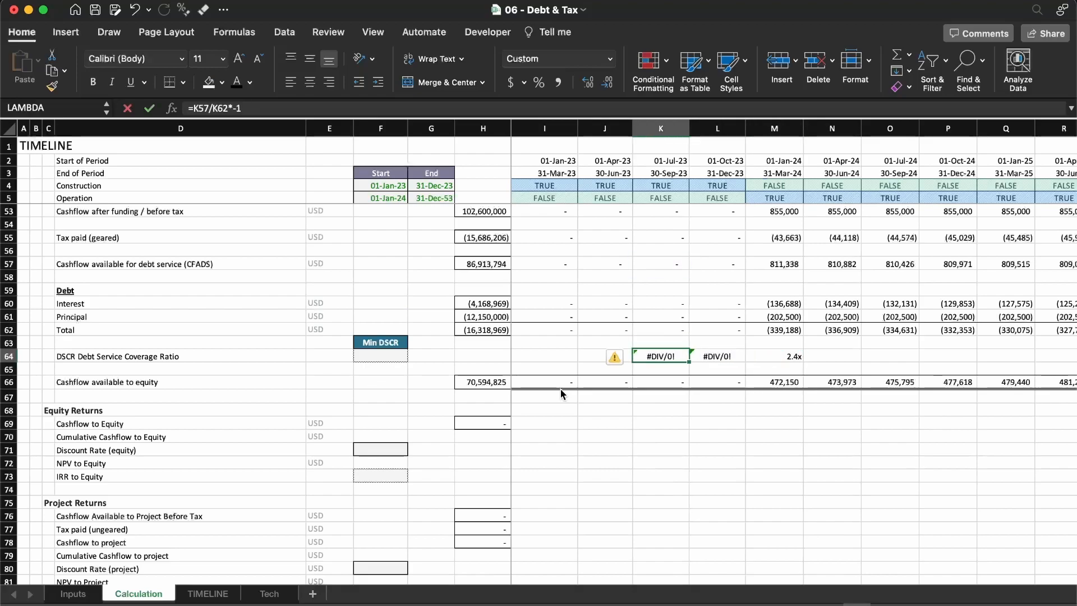
{"action": "key", "text": "Right"}
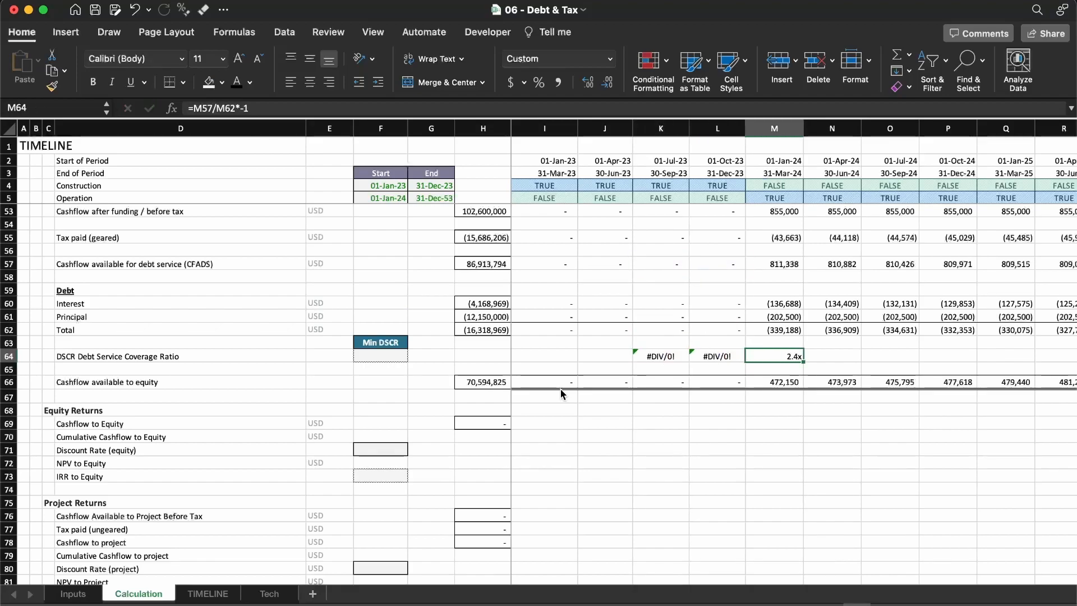
Clear the trial DSCR formulas from K64:M64
{"action": "key", "text": "shift+Left"}
{"action": "key", "text": "shift+Left"}
{"action": "key", "text": "shift+Left"}
{"action": "key", "text": "shift+Right"}
{"action": "key", "text": "Delete"}
Start the DSCR formula in I64 with an IF returning 0 when the debt Total I62 is 0: =IF(I62=0,0,
{"action": "key", "text": "Left"}
{"action": "key", "text": "Left"}
{"action": "key", "text": "Left"}
{"action": "key", "text": "Left"}
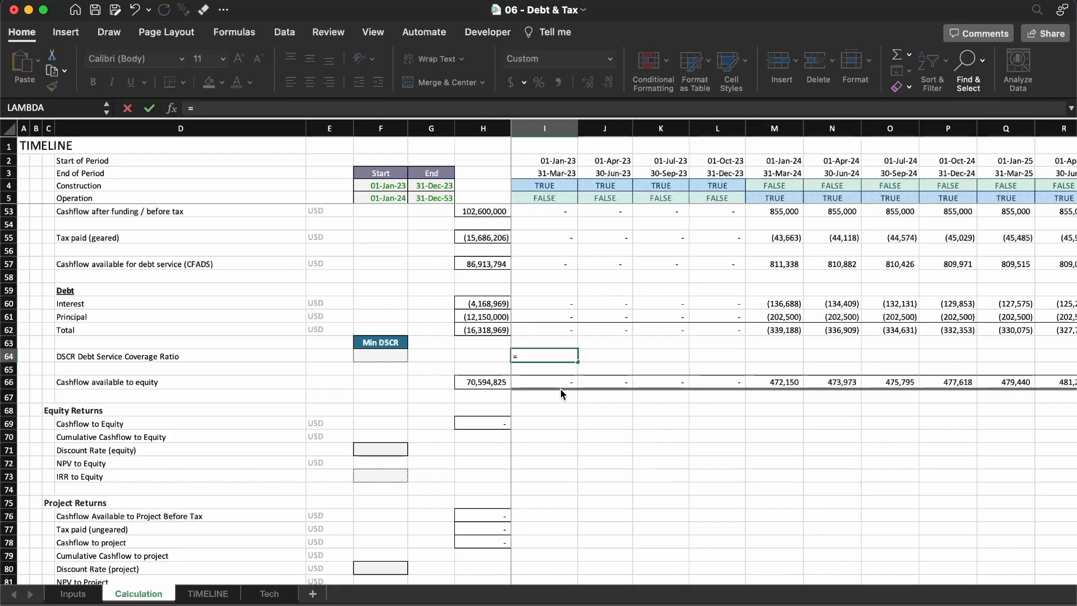
{"action": "type", "text": "IF("}
{"action": "key", "text": "Up"}
{"action": "key", "text": "Up"}
{"action": "key", "text": "Up"}
{"action": "key", "text": "Up"}
{"action": "type", "text": "="}
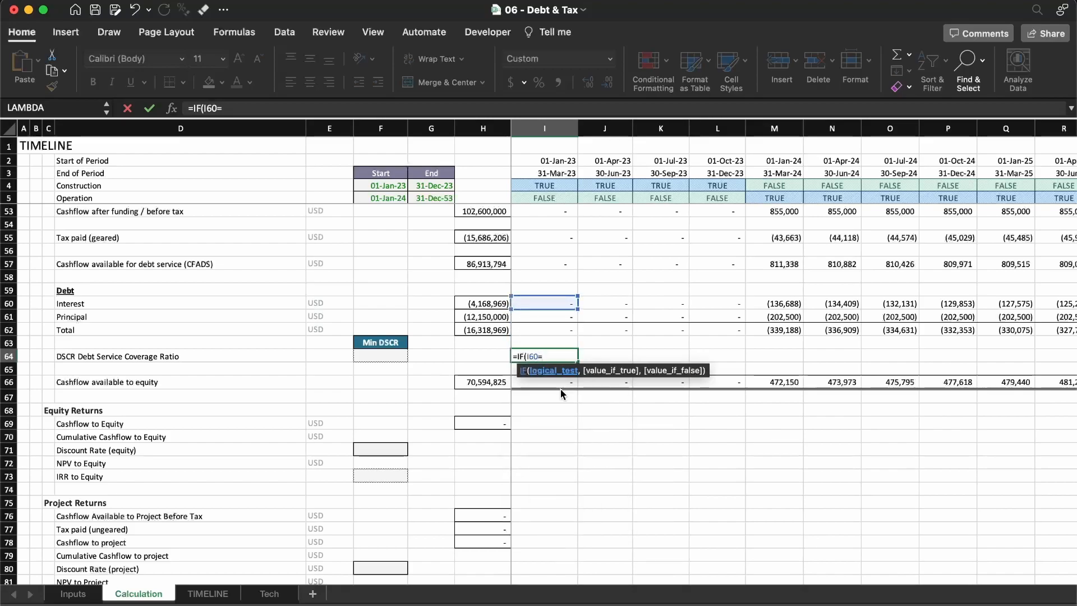
{"action": "type", "text": "0,0"}
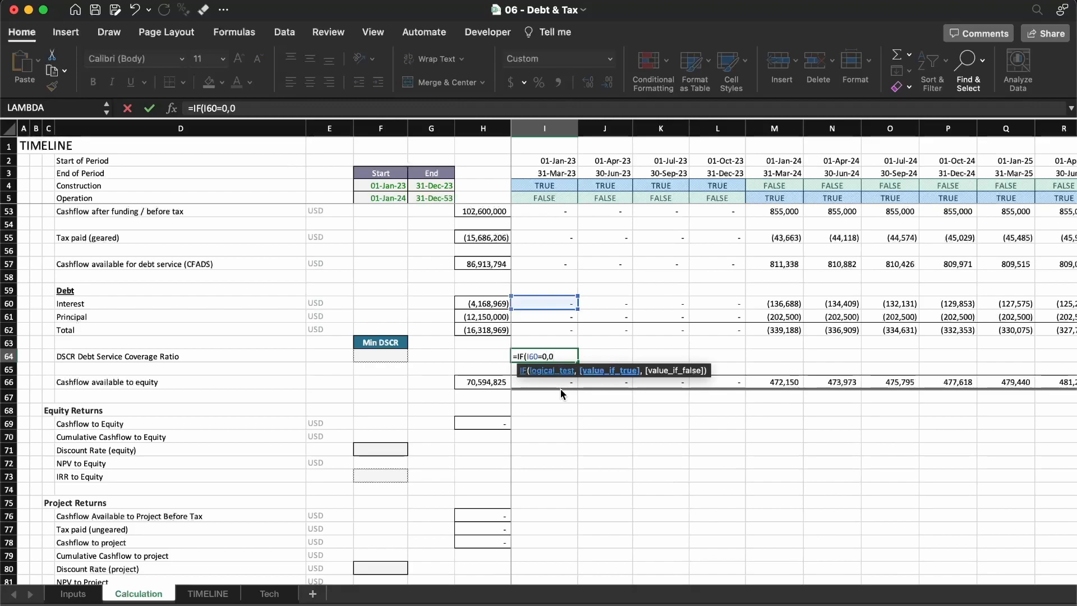
{"action": "key", "text": "BackSpace"}
{"action": "key", "text": "BackSpace"}
{"action": "key", "text": "BackSpace"}
{"action": "key", "text": "BackSpace"}
{"action": "key", "text": "BackSpace"}
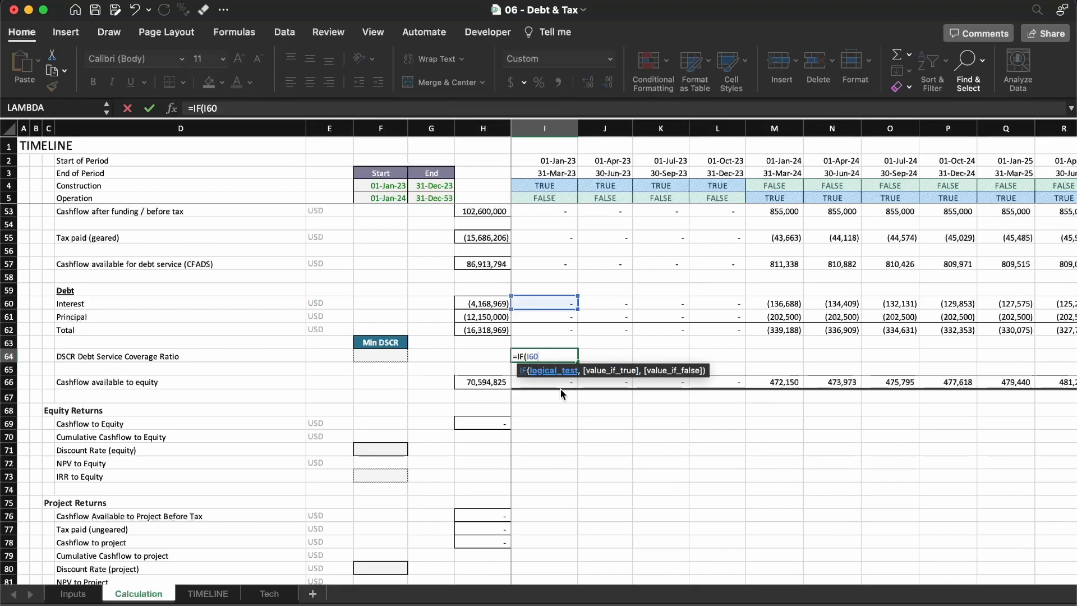
{"action": "type", "text": "2=0,0,"}
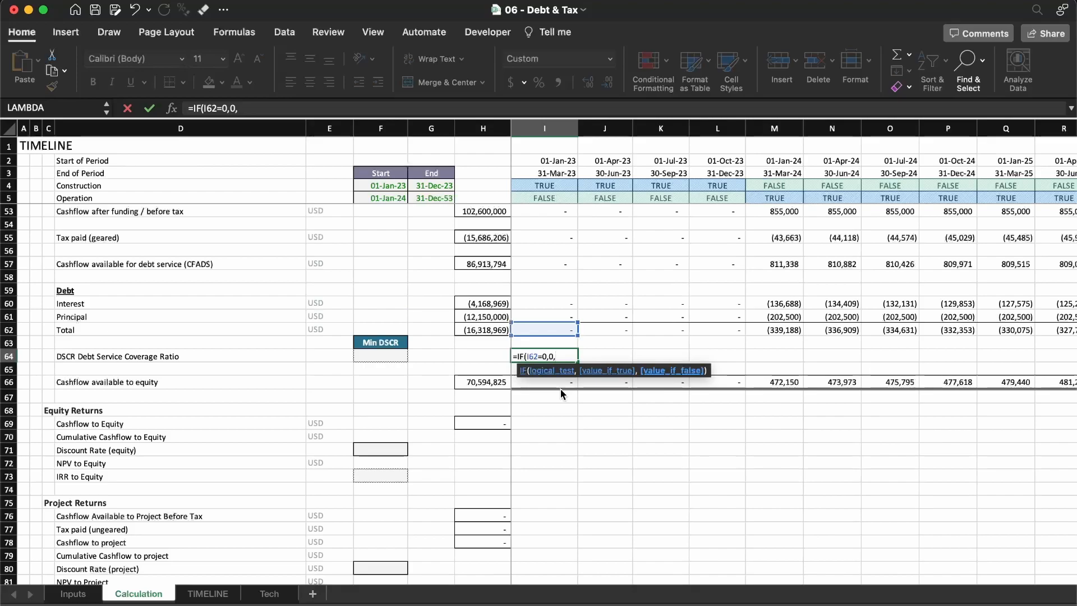
Complete the I64 DSCR formula with CFADS divided by total debt service, sign reversed: =IF(I62=0,0,I57/I62*-1)
{"action": "key", "text": "Up"}
{"action": "key", "text": "Up"}
{"action": "key", "text": "Up"}
{"action": "key", "text": "Up"}
{"action": "key", "text": "Up"}
{"action": "key", "text": "Up"}
{"action": "key", "text": "Up"}
{"action": "type", "text": "/"}
{"action": "key", "text": "Up"}
{"action": "key", "text": "Up"}
{"action": "type", "text": "*-1)"}
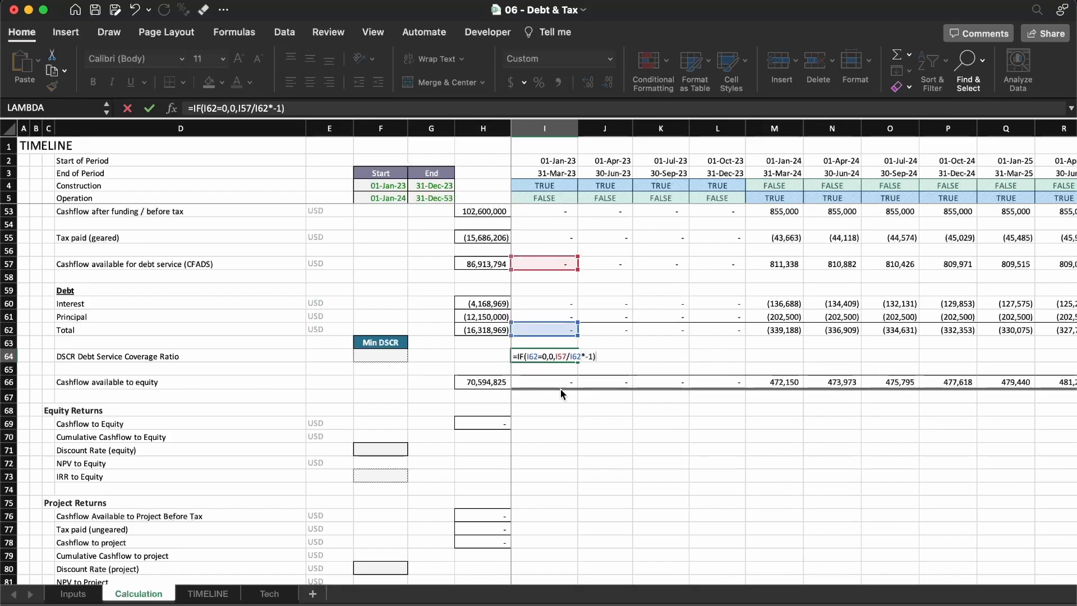
{"action": "key", "text": "Return"}
Copy the zero-returning DSCR formula from I64 across all the timeline periods in row 64
{"action": "key", "text": "ctrl+shift+Right"}
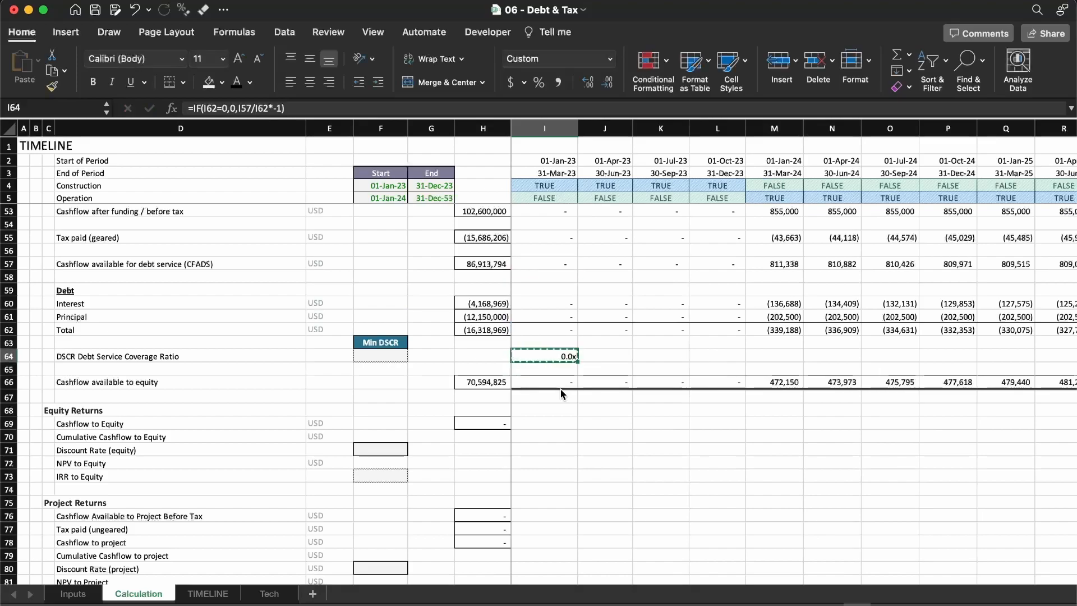
{"action": "key", "text": "ctrl+r"}
{"action": "key", "text": "ctrl+shift+Left"}
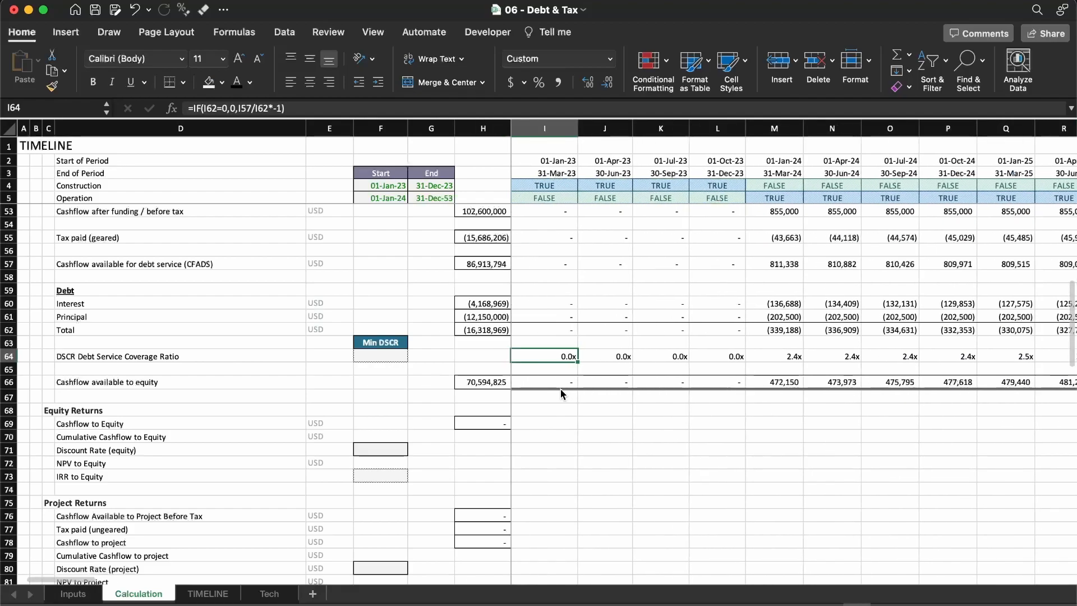
Change the I64 DSCR formula to return a blank when debt service is zero: =IF(I62=0,"",I57/I62*-1)
{"action": "key", "text": "F2"}
{"action": "key", "text": "Left"}
{"action": "key", "text": "Left"}
{"action": "key", "text": "Left"}
{"action": "key", "text": "Left"}
{"action": "key", "text": "Left"}
{"action": "key", "text": "Left"}
{"action": "key", "text": "Left"}
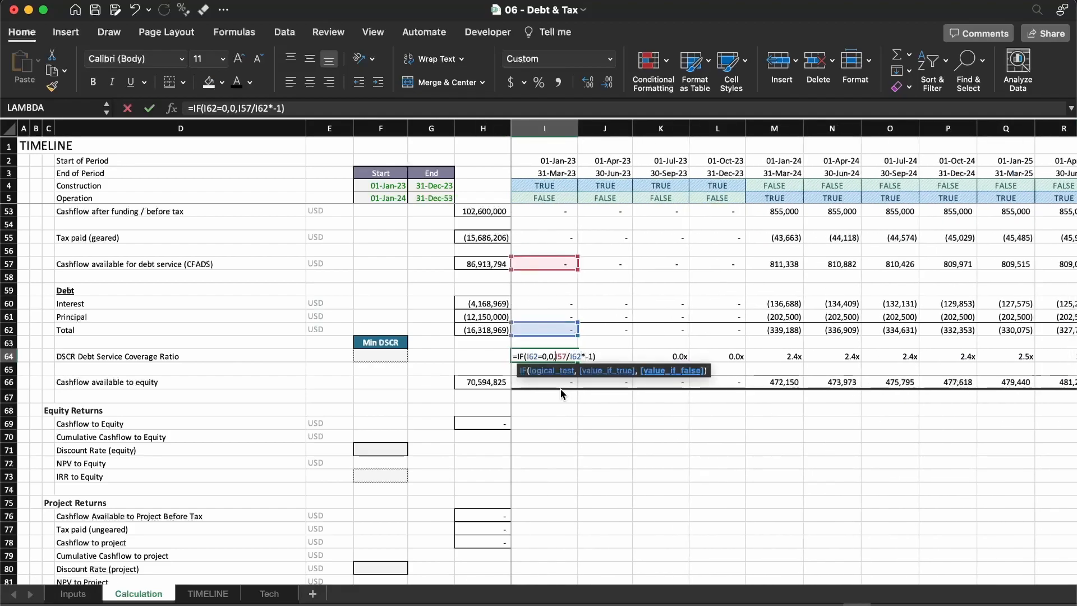
{"action": "key", "text": "Left"}
{"action": "key", "text": "BackSpace"}
{"action": "type", "text": "\"\""}
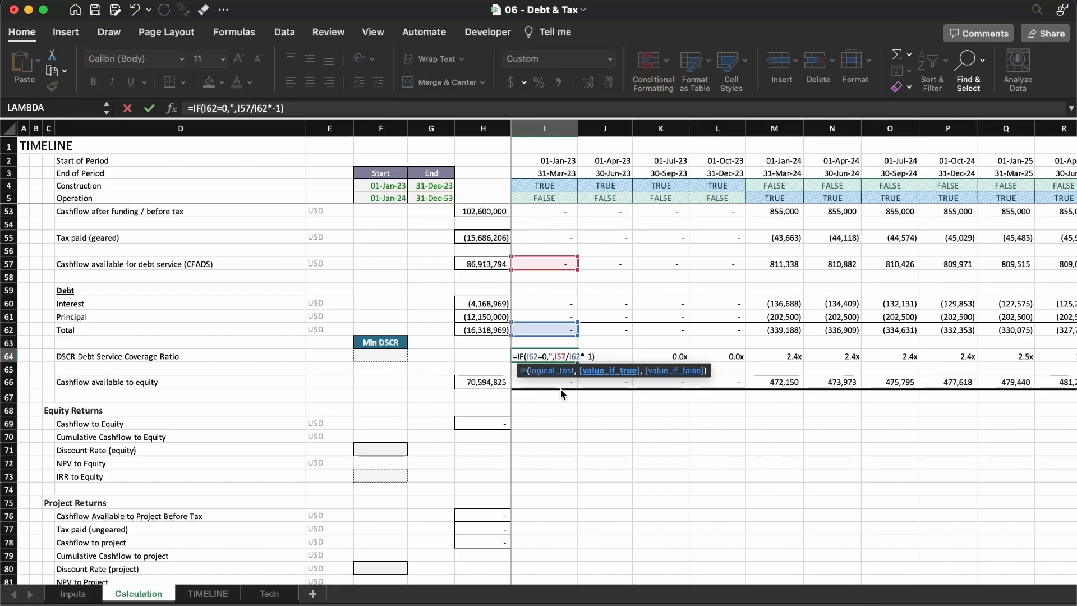
{"action": "key", "text": "Return"}
Copy the blank-returning DSCR formula from I64 across row 64 to the last period in FD64
{"action": "key", "text": "Up"}
{"action": "key", "text": "ctrl+shift+Right"}
{"action": "key", "text": "ctrl+r"}
{"action": "key", "text": "ctrl+Right"}
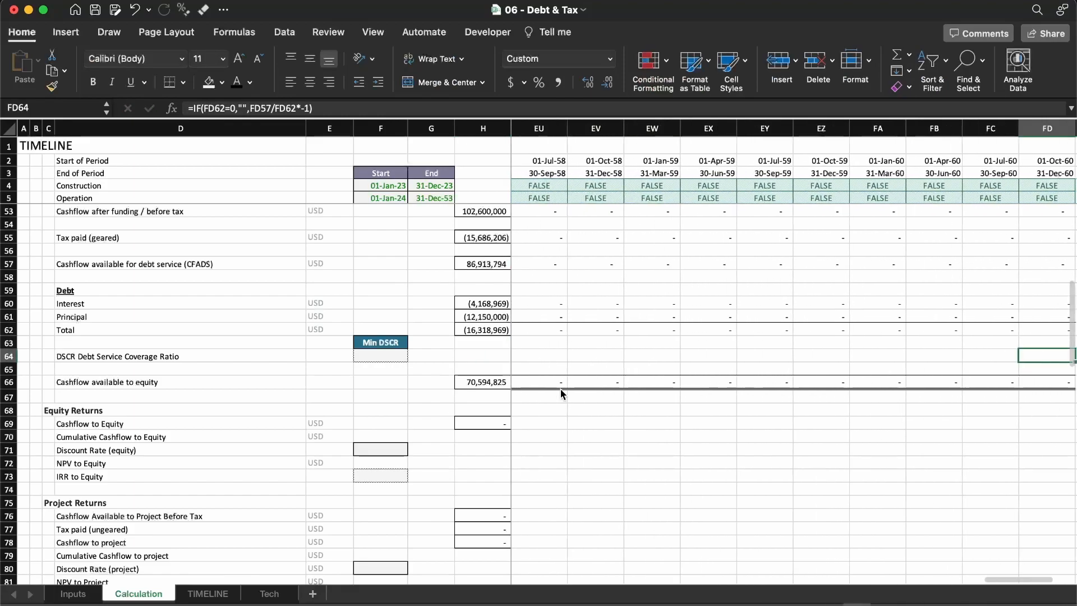
Calculate the Min DSCR in F64 as the minimum of the period ratios: =MIN(I64:FD64)
{"action": "key", "text": "ctrl+Left"}
{"action": "key", "text": "Left"}
{"action": "key", "text": "Left"}
{"action": "key", "text": "Left"}
{"action": "type", "text": "=MIN("}
{"action": "key", "text": "Right"}
{"action": "key", "text": "Right"}
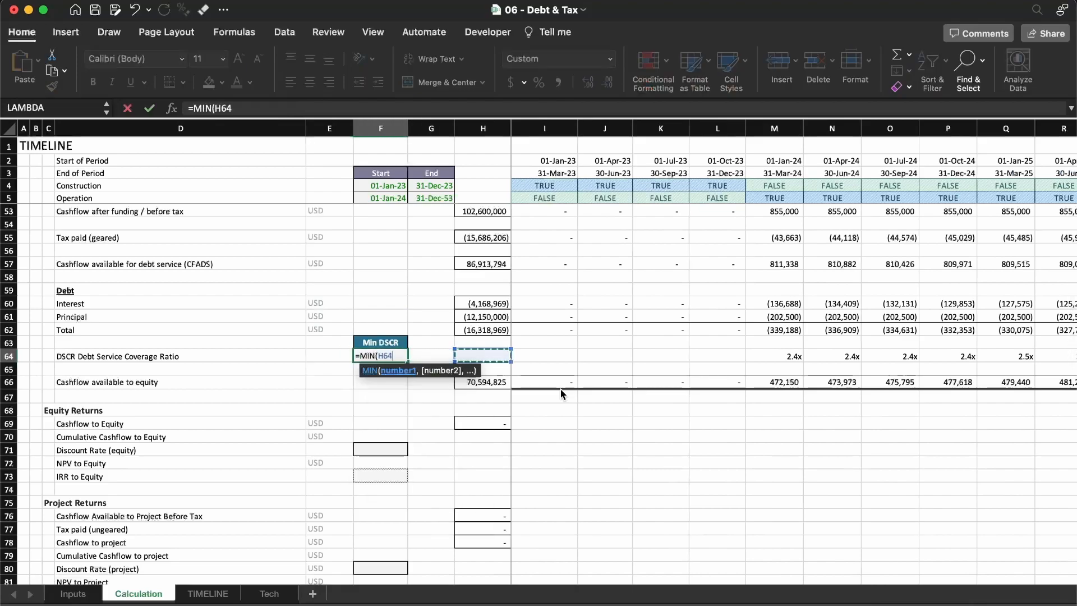
{"action": "key", "text": "ctrl+shift+Right"}
{"action": "key", "text": "Return"}
Review the DSCR cells in the construction periods and inspect the references of the I64 formula
{"action": "key", "text": "Left"}
{"action": "key", "text": "Right"}
{"action": "key", "text": "Right"}
{"action": "key", "text": "Up"}
{"action": "key", "text": "Right"}
{"action": "key", "text": "Right"}
{"action": "key", "text": "Right"}
{"action": "key", "text": "Right"}
{"action": "key", "text": "Right"}
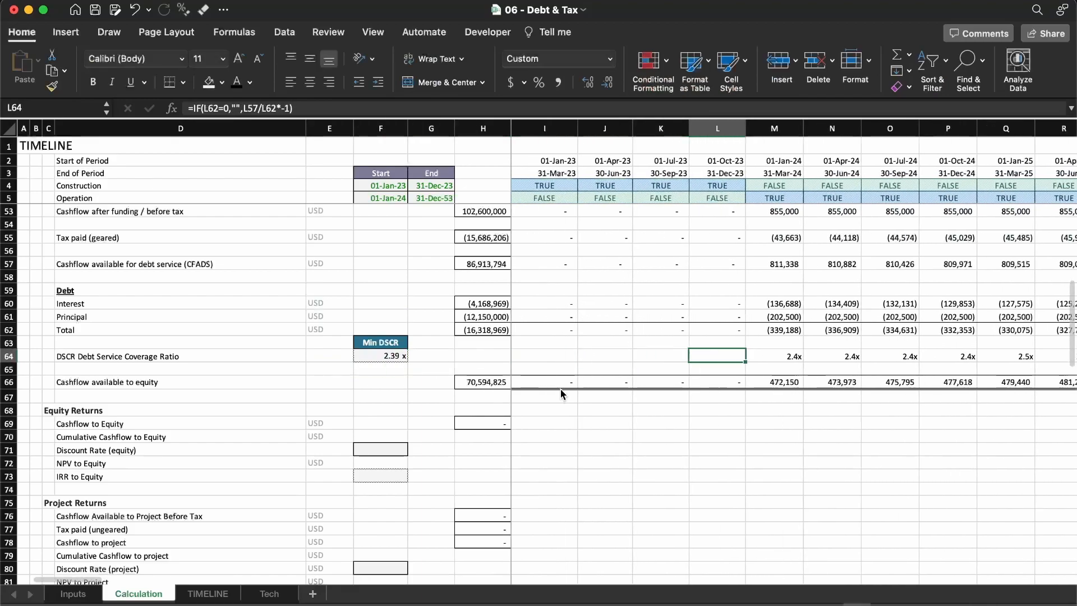
{"action": "key", "text": "shift+space"}
{"action": "key", "text": "Left"}
{"action": "key", "text": "Left"}
{"action": "key", "text": "Left"}
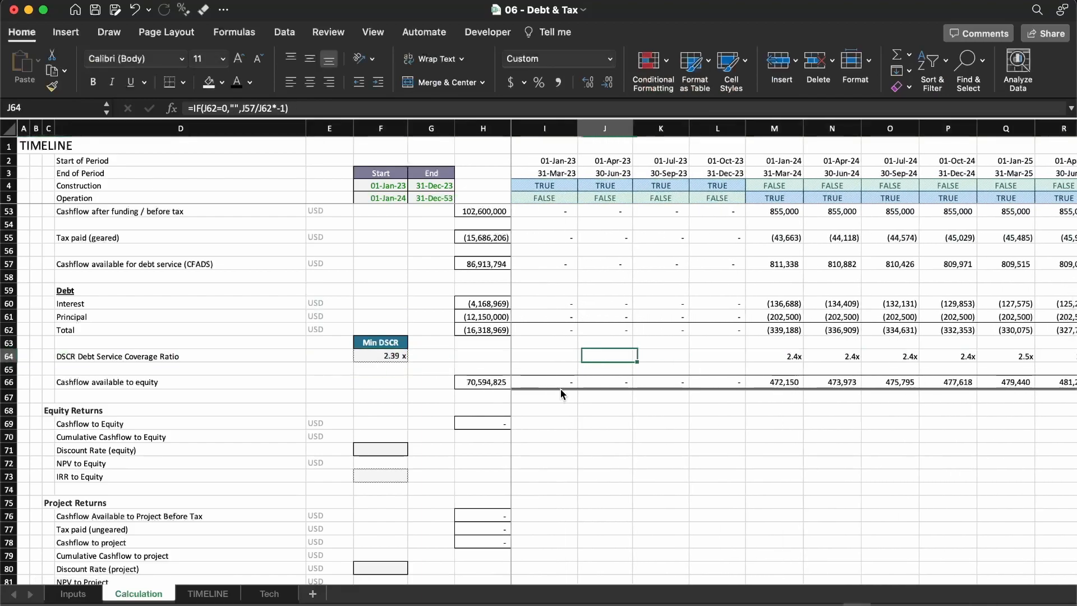
{"action": "key", "text": "F2"}
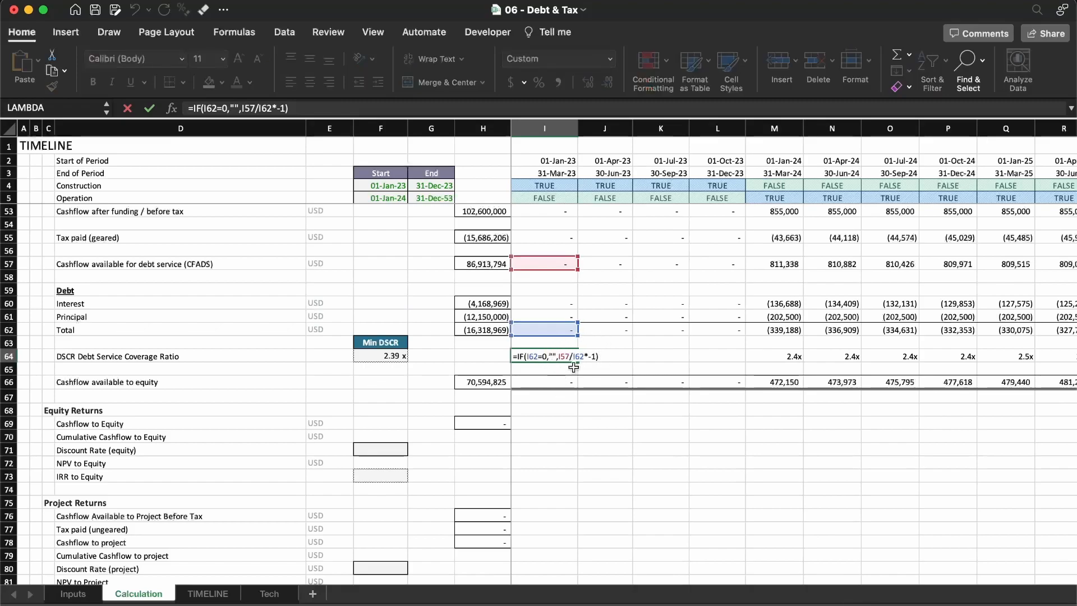
{"action": "key", "text": "Escape"}
Inspect the range referenced by the Min DSCR formula in F64
{"action": "key", "text": "Left"}
{"action": "key", "text": "Left"}
{"action": "key", "text": "Left"}
{"action": "key", "text": "F2"}
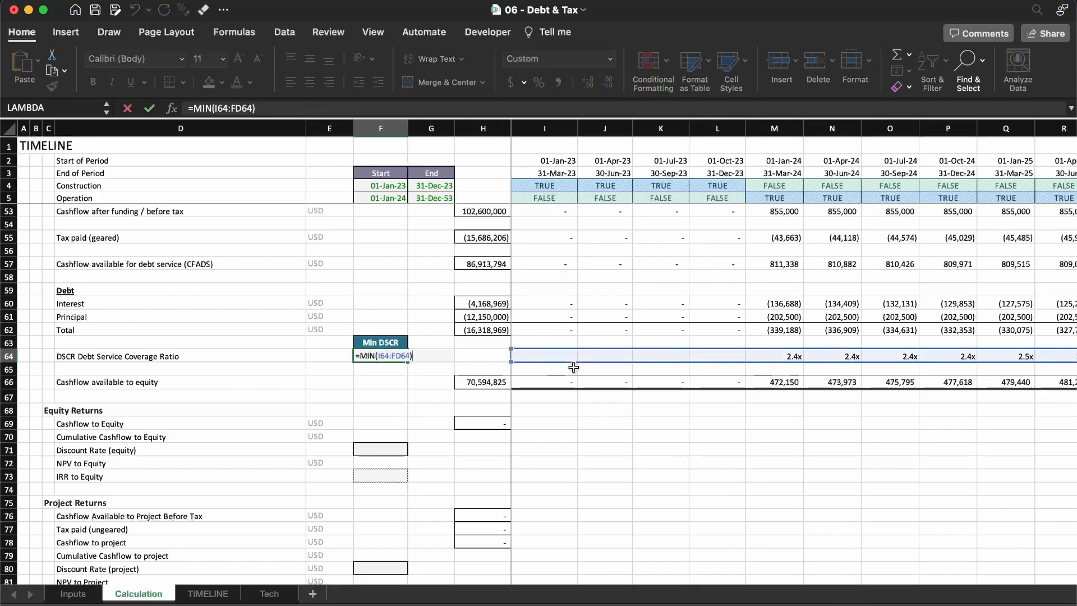
{"action": "key", "text": "Escape"}
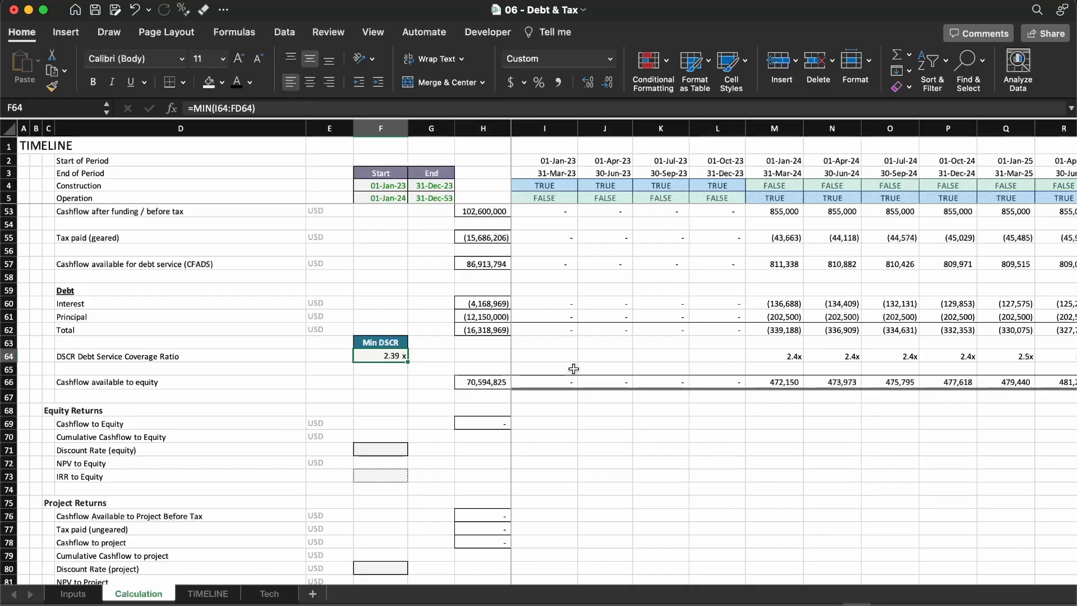
Examine the DSCR row from the Min DSCR cell through the construction periods and into the first operating periods
{"action": "key", "text": "Right"}
{"action": "key", "text": "Right"}
{"action": "key", "text": "Right"}
{"action": "key", "text": "Right"}
{"action": "key", "text": "Right"}
{"action": "key", "text": "Right"}
{"action": "key", "text": "Right"}
{"action": "key", "text": "Right"}
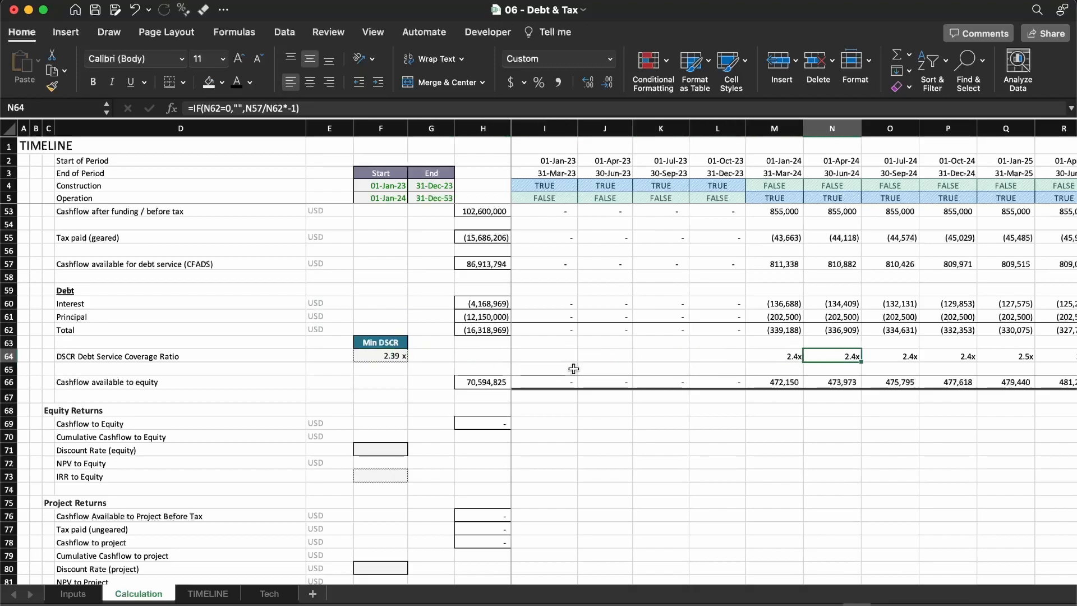
{"action": "key", "text": "Left"}
{"action": "key", "text": "Left"}
{"action": "key", "text": "Left"}
{"action": "key", "text": "shift+space"}
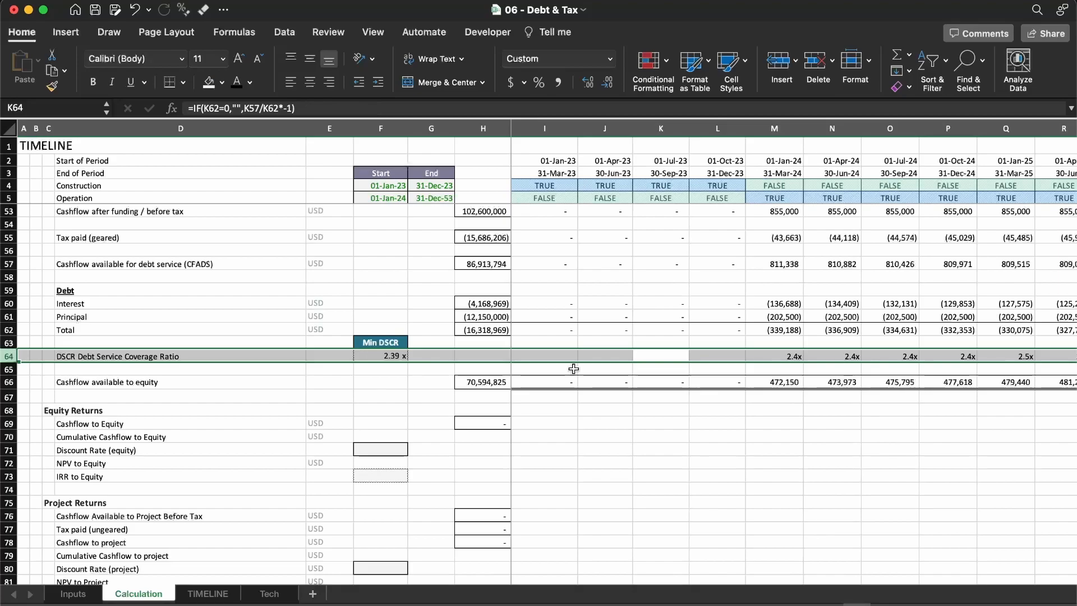
{"action": "key", "text": "Left"}
{"action": "key", "text": "Left"}
{"action": "key", "text": "Left"}
{"action": "key", "text": "Left"}
{"action": "key", "text": "Left"}
{"action": "key", "text": "Right"}
{"action": "key", "text": "Right"}
{"action": "key", "text": "Right"}
{"action": "key", "text": "Right"}
{"action": "key", "text": "Right"}
{"action": "key", "text": "Right"}
{"action": "key", "text": "Right"}
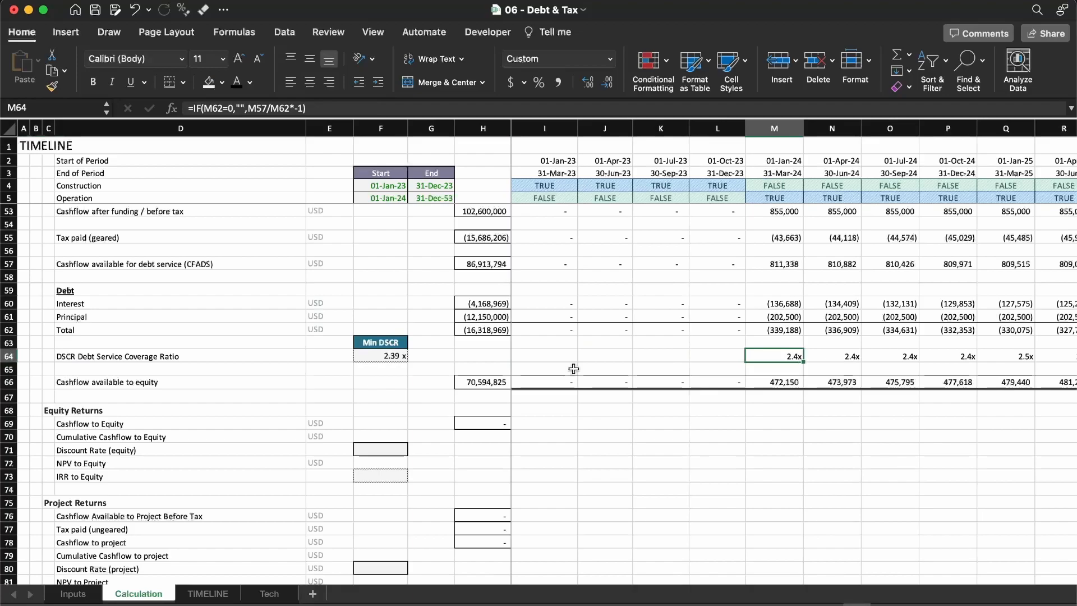